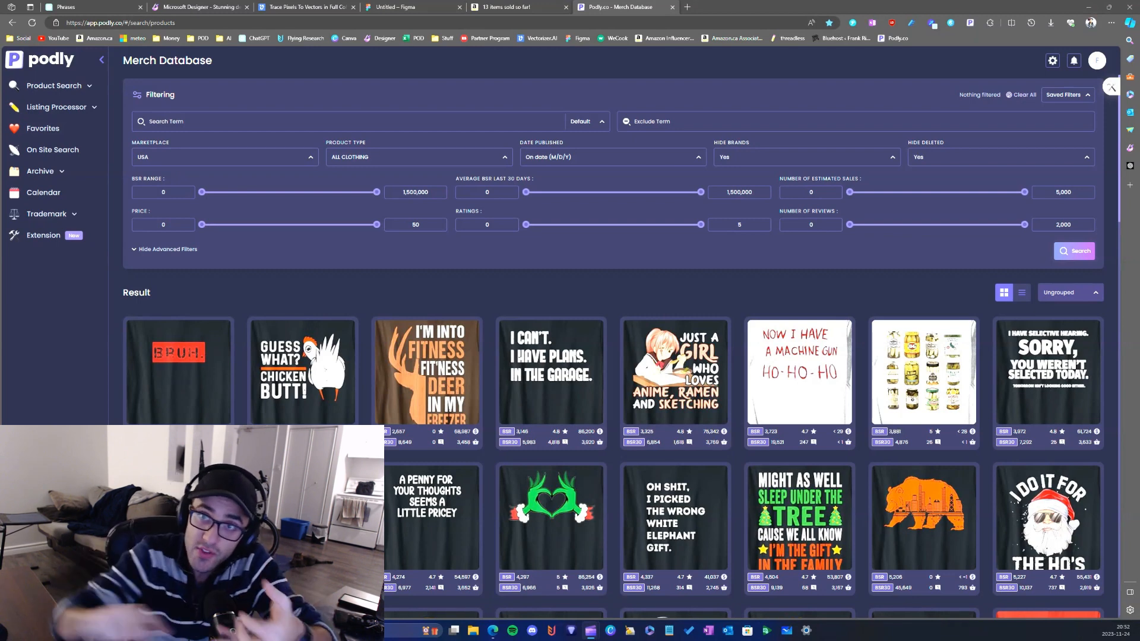
# - Look over the open Microsoft Designer, Vectorizer.AI and Figma pages
pyautogui.click(161, 5)
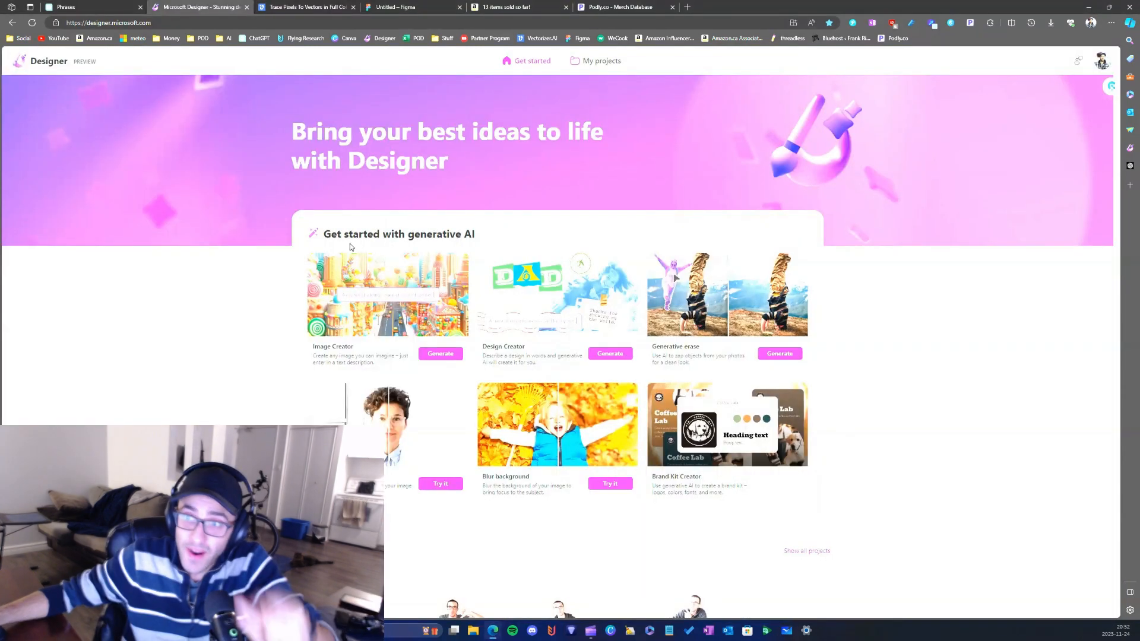
pyautogui.click(307, 6)
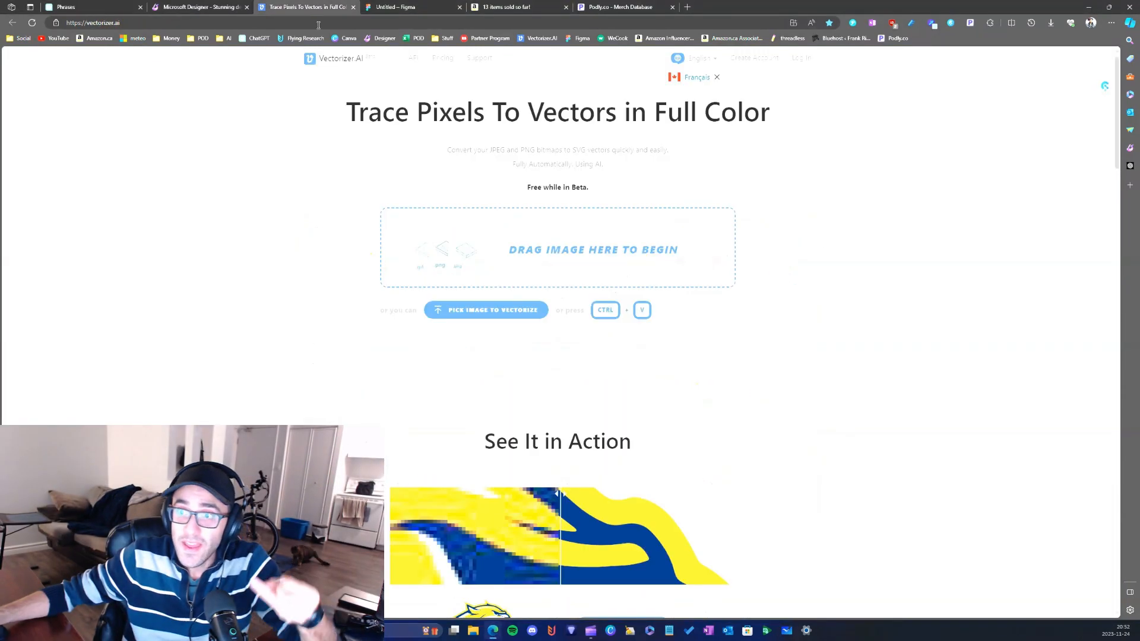
pyautogui.click(224, 6)
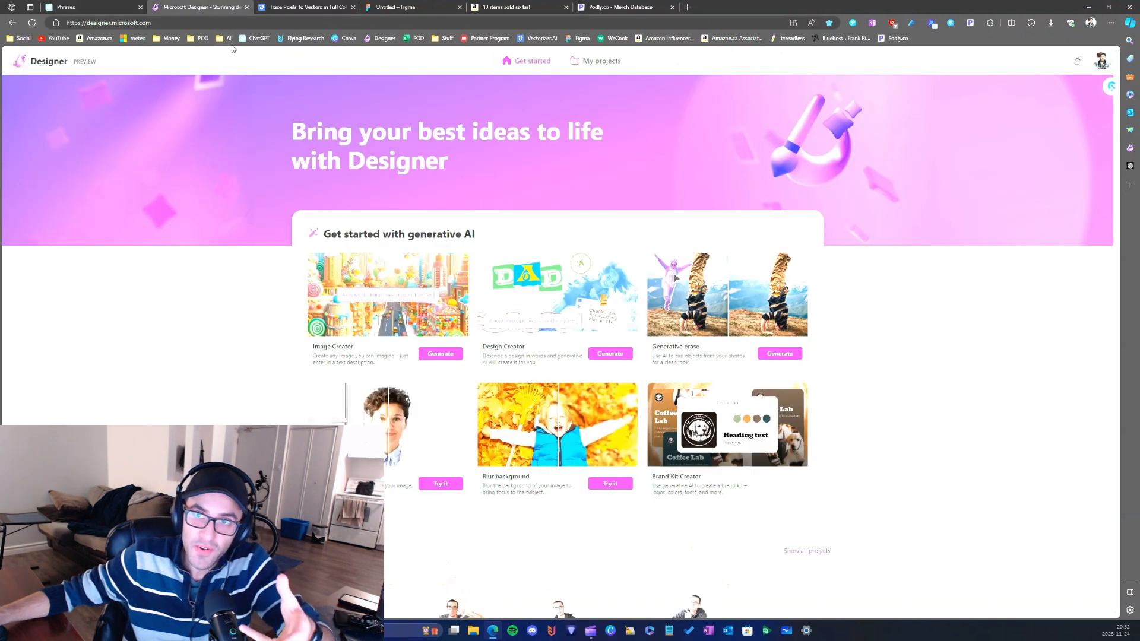
pyautogui.click(290, 4)
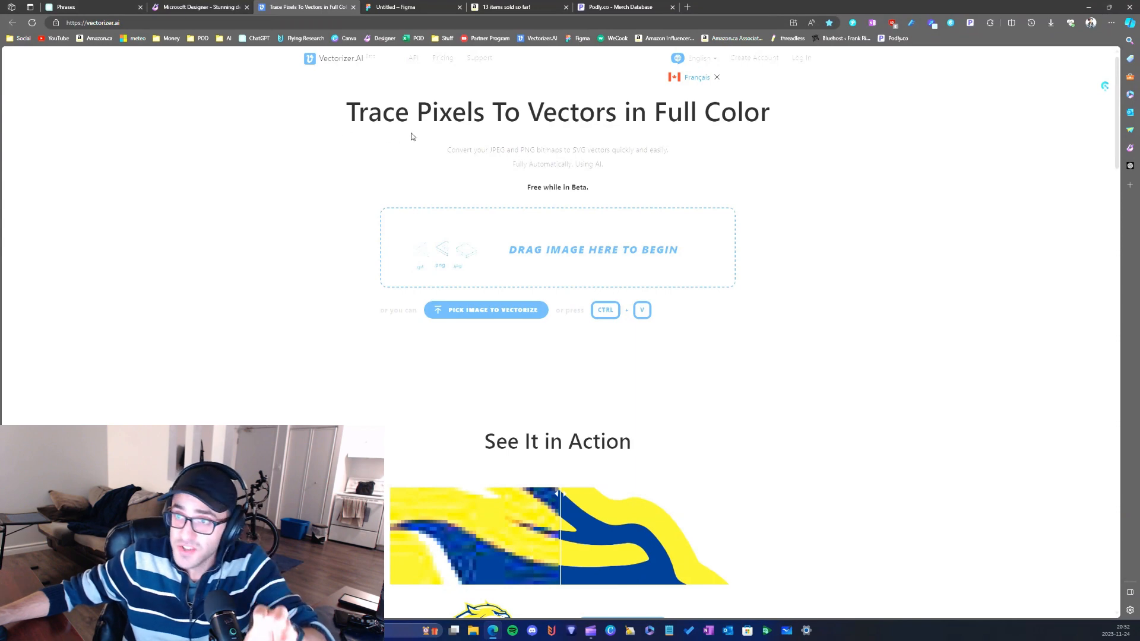
pyautogui.click(127, 24)
pyautogui.click(283, 239)
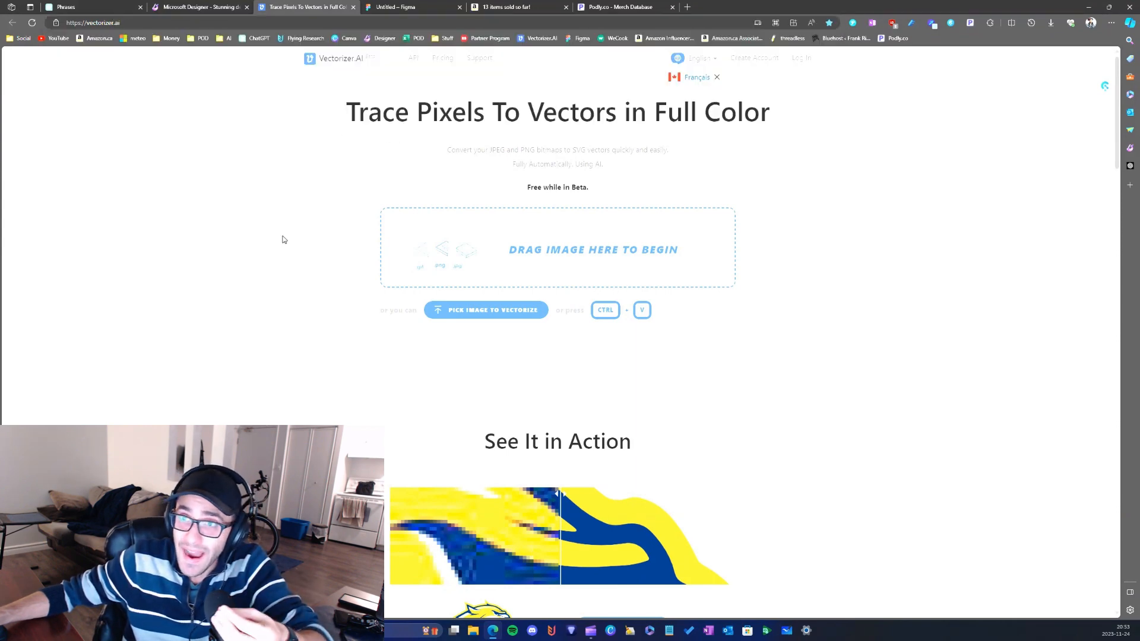
pyautogui.click(414, 6)
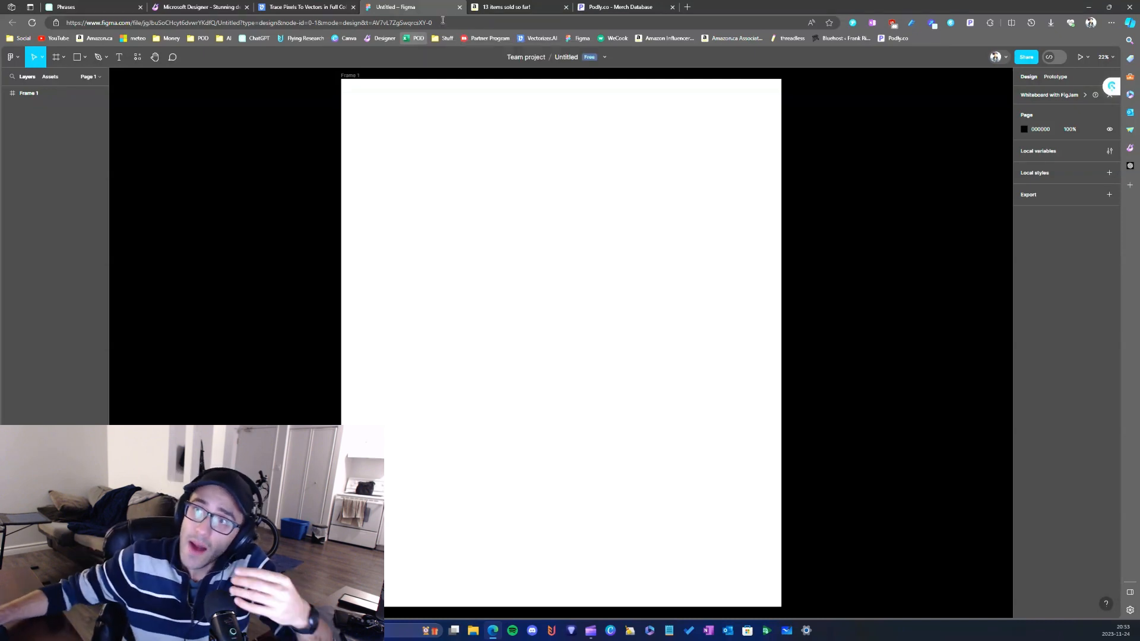
# - Switch to Amazon Merch on Demand and examine the available product types and listing fields on the product creation page
pyautogui.click(506, 7)
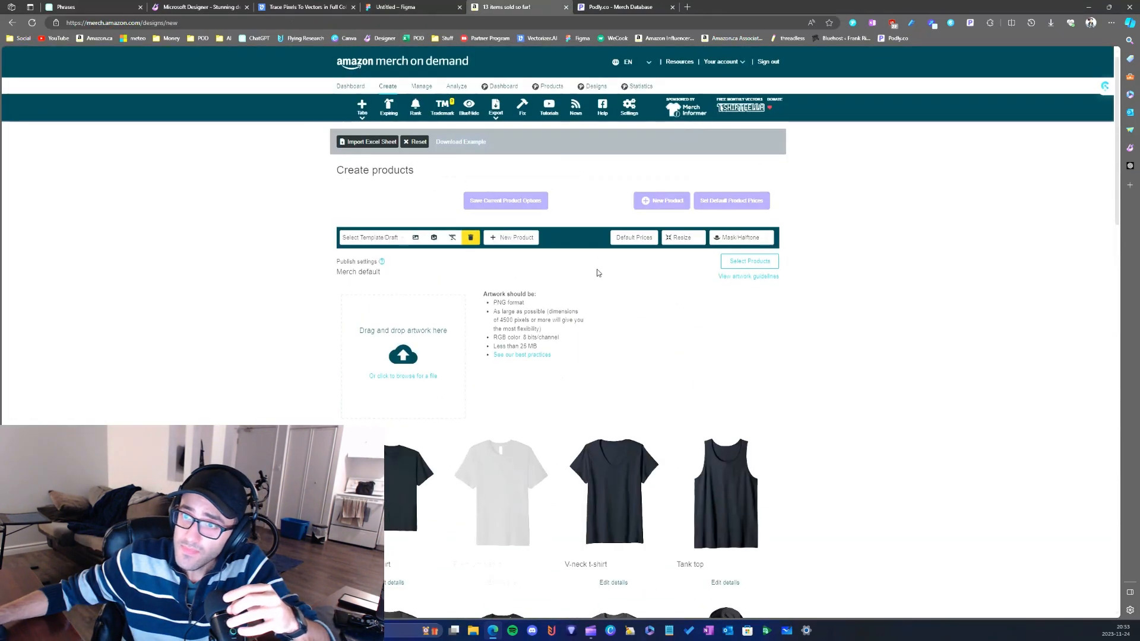
pyautogui.scroll(-6, 597, 227)
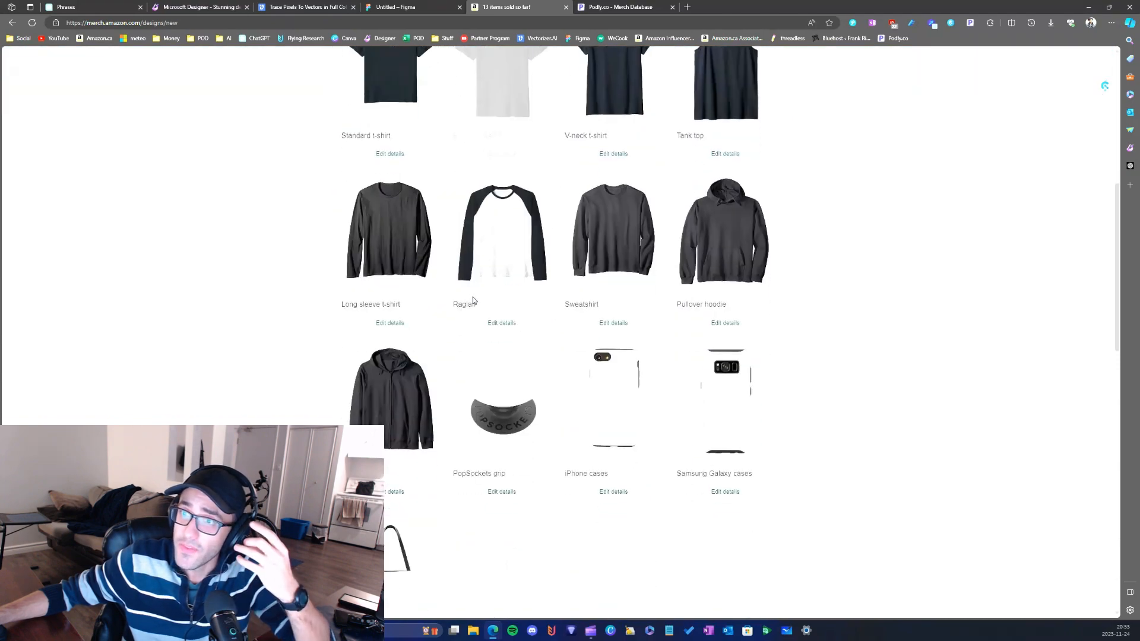
pyautogui.scroll(5, 493, 297)
pyautogui.scroll(-5, 568, 311)
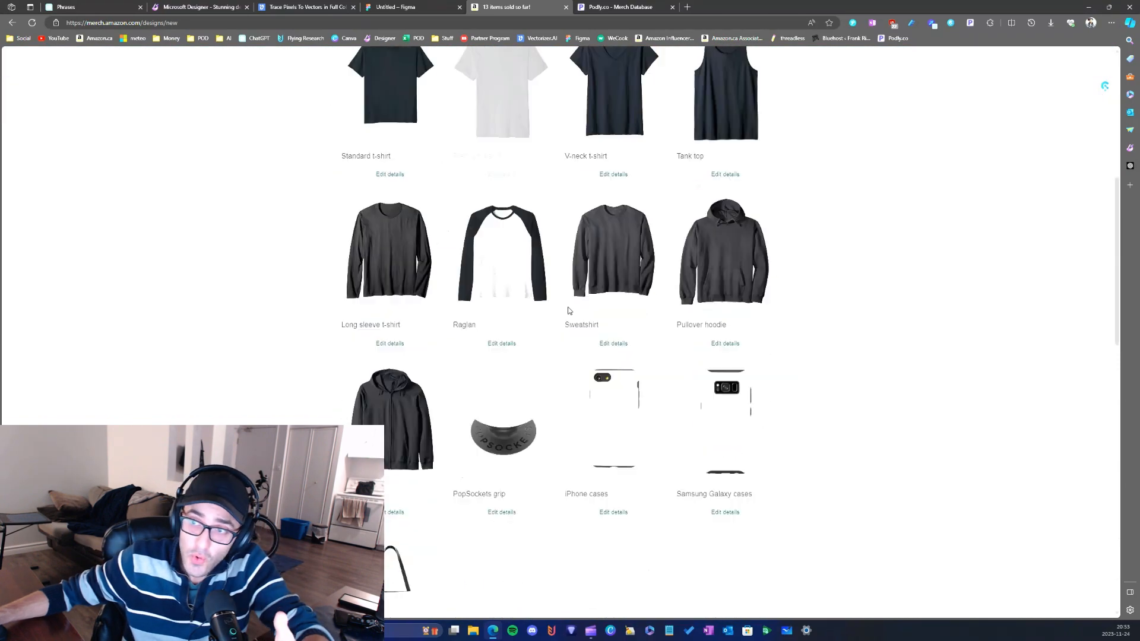
pyautogui.scroll(-2, 568, 311)
pyautogui.scroll(-15, 593, 386)
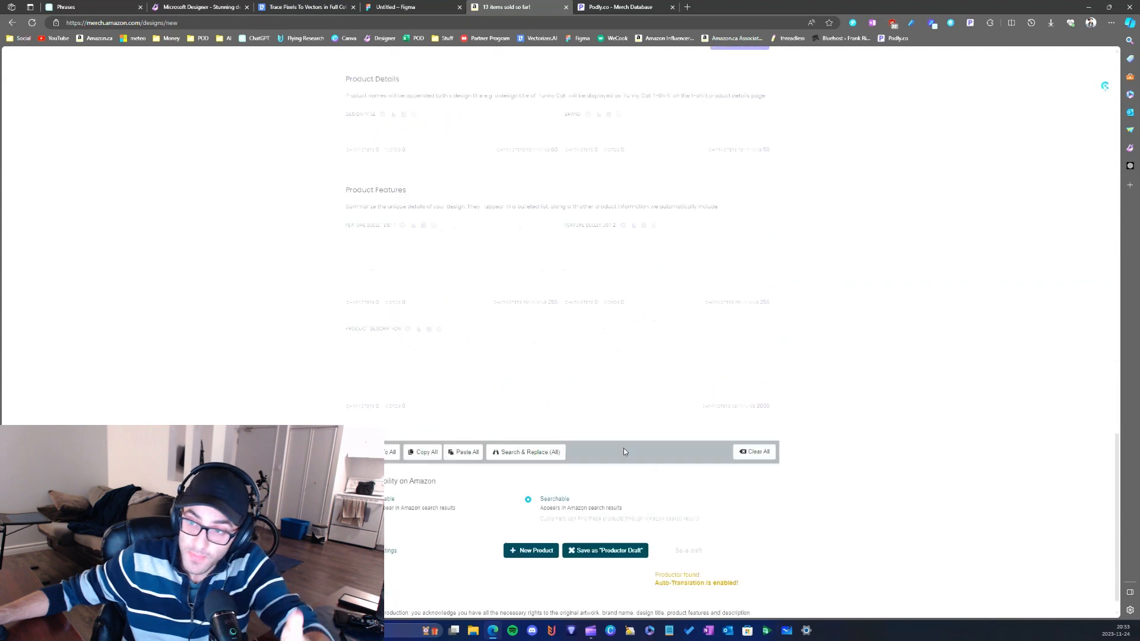
pyautogui.scroll(-1, 606, 401)
pyautogui.scroll(5, 524, 381)
pyautogui.scroll(-3, 519, 351)
pyautogui.scroll(3, 356, 285)
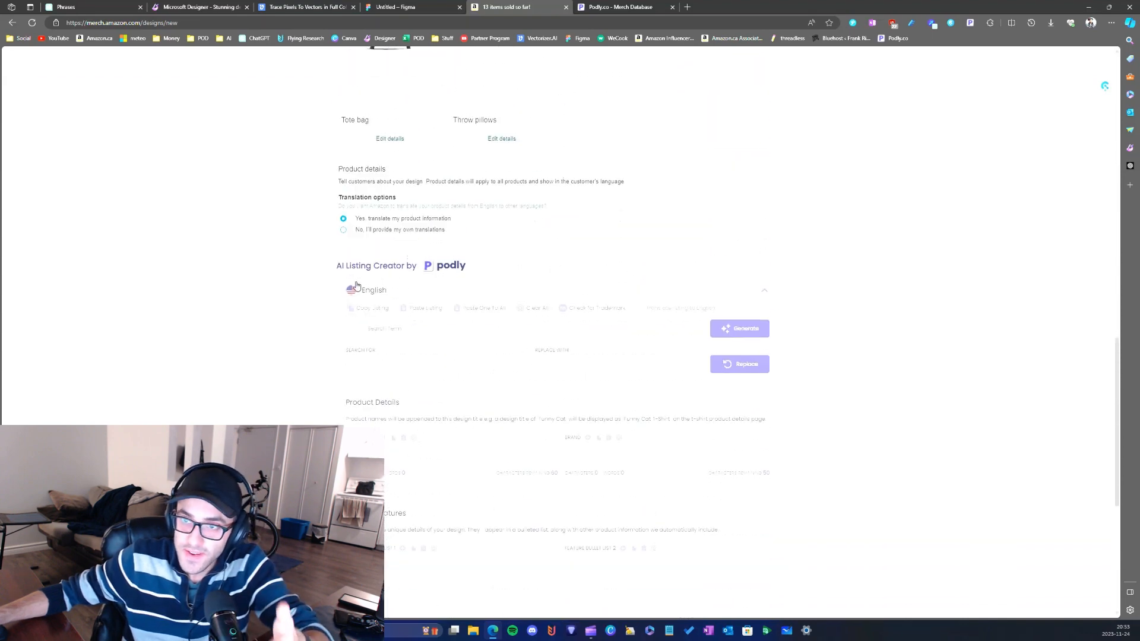
# - Examine the AI Listing Creator by Podly and the product details, features and description fields below it
pyautogui.moveTo(330, 267); pyautogui.dragTo(406, 272)
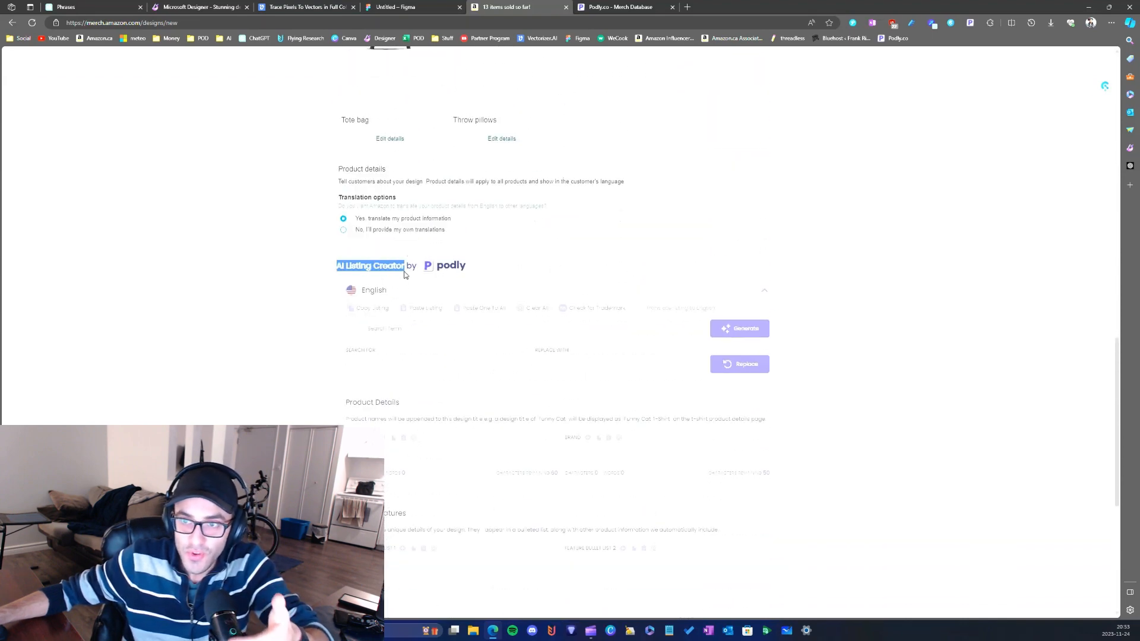
pyautogui.click(259, 344)
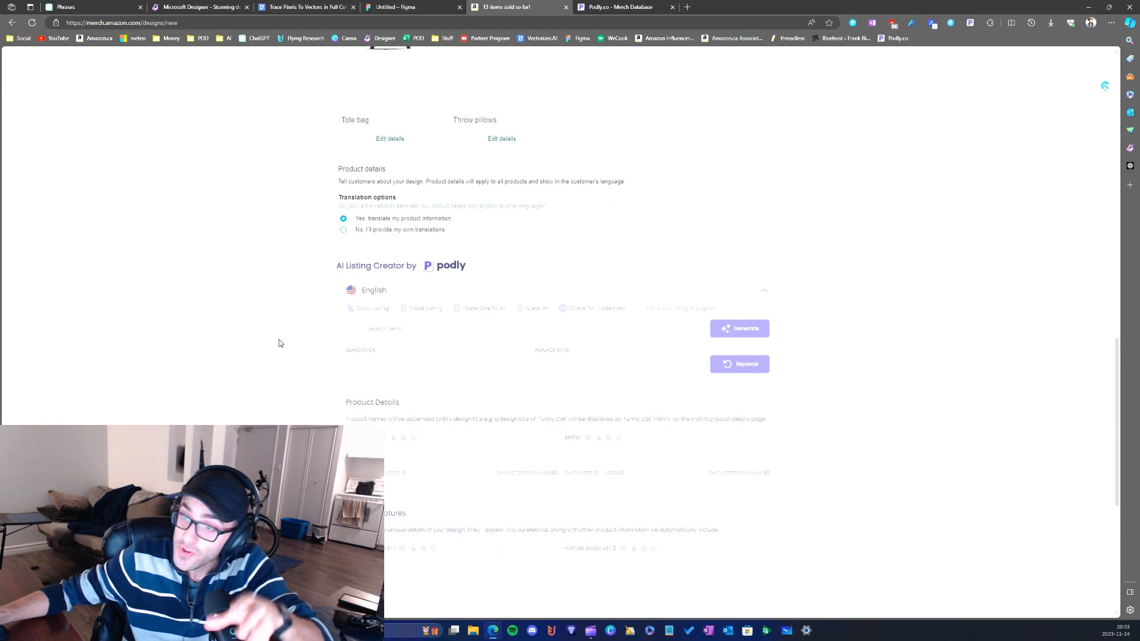
pyautogui.scroll(-4, 279, 343)
pyautogui.scroll(3, 448, 354)
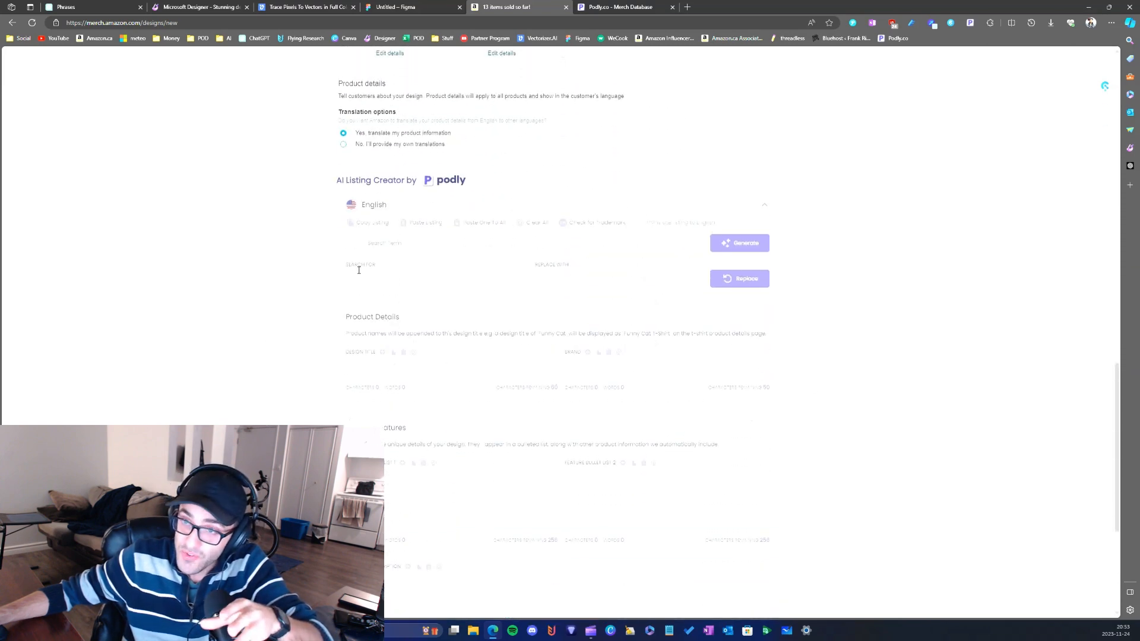
pyautogui.scroll(-4, 440, 318)
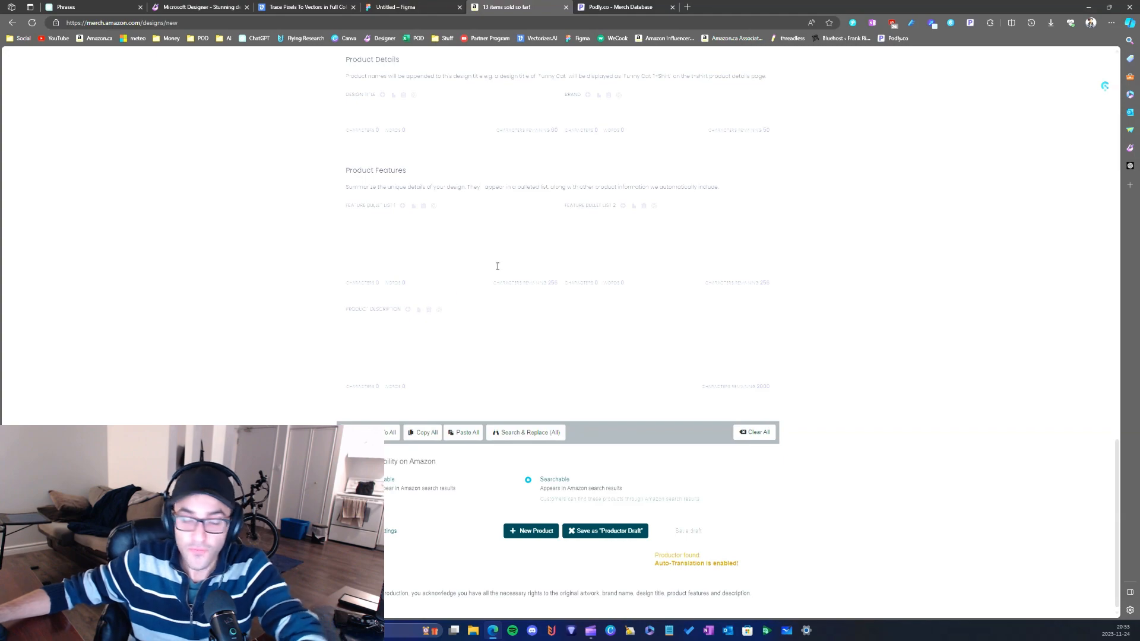
# - Switch to Podly's Merch Database and examine the clothing designs and their sales-rank and price charts for niche ideas
pyautogui.click(637, 6)
pyautogui.scroll(-5, 514, 291)
pyautogui.scroll(4, 496, 315)
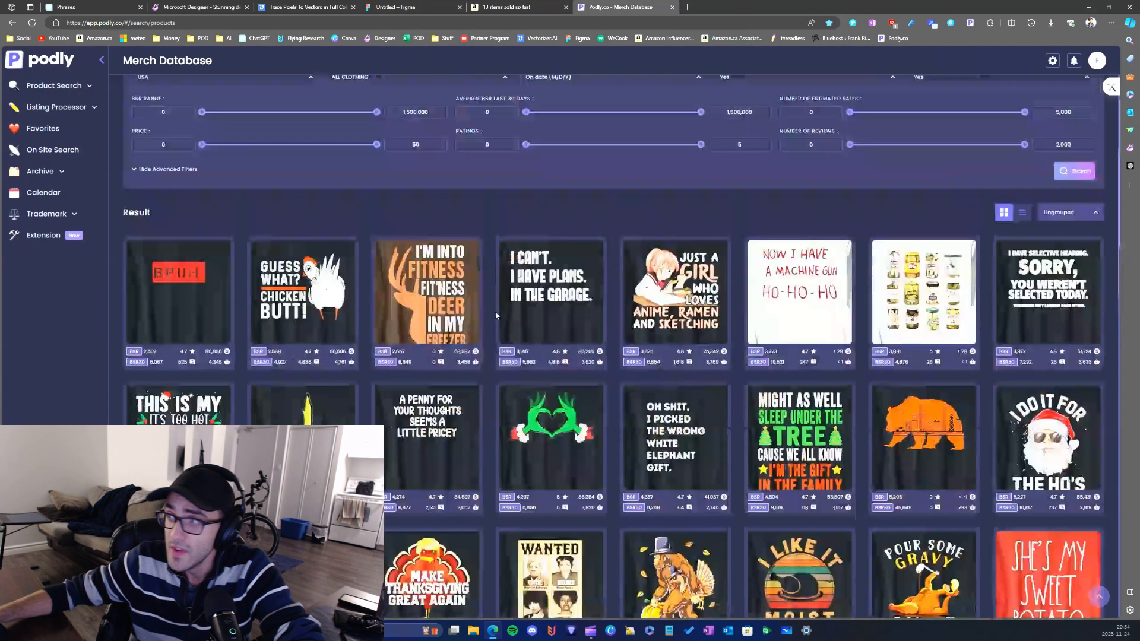
pyautogui.scroll(2, 497, 315)
pyautogui.scroll(-5, 487, 294)
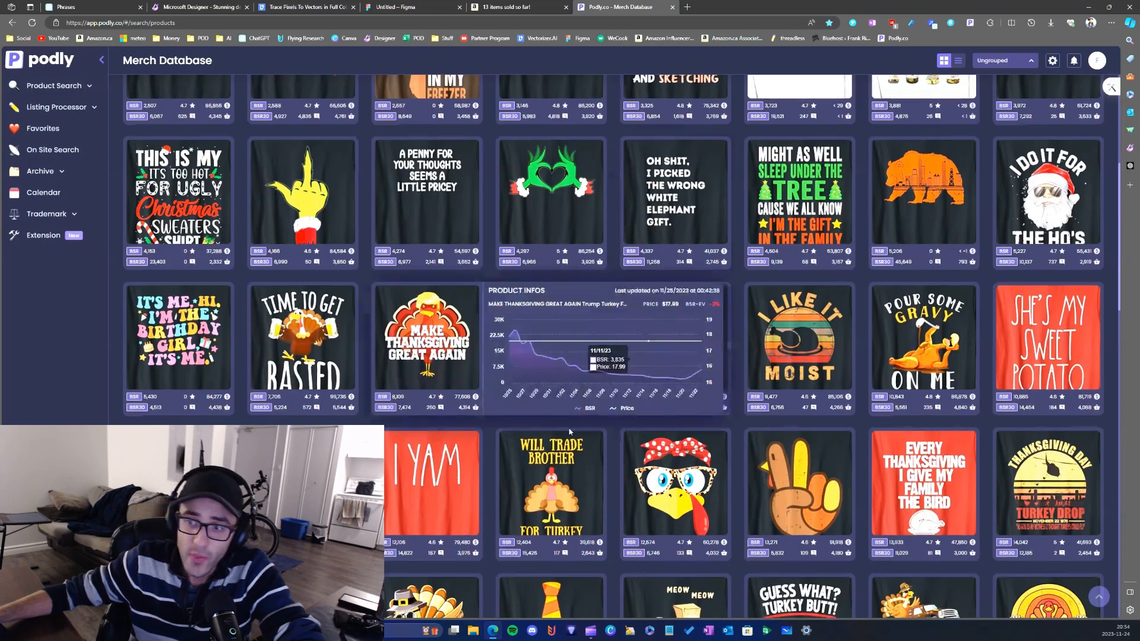
pyautogui.scroll(-3, 569, 432)
pyautogui.scroll(4, 356, 356)
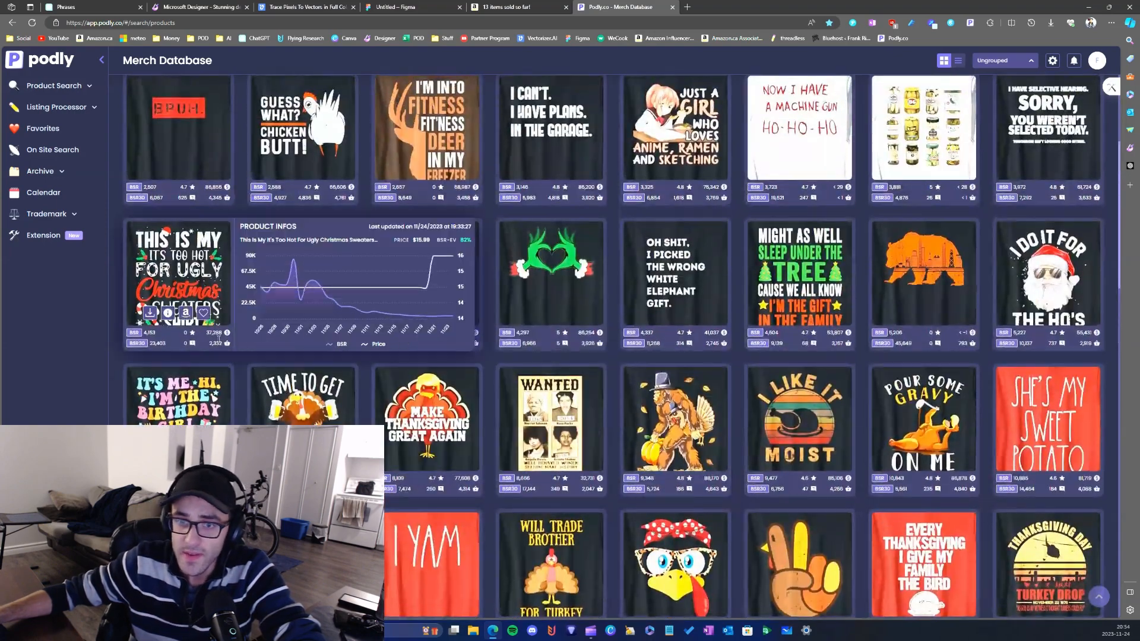
pyautogui.scroll(2, 154, 380)
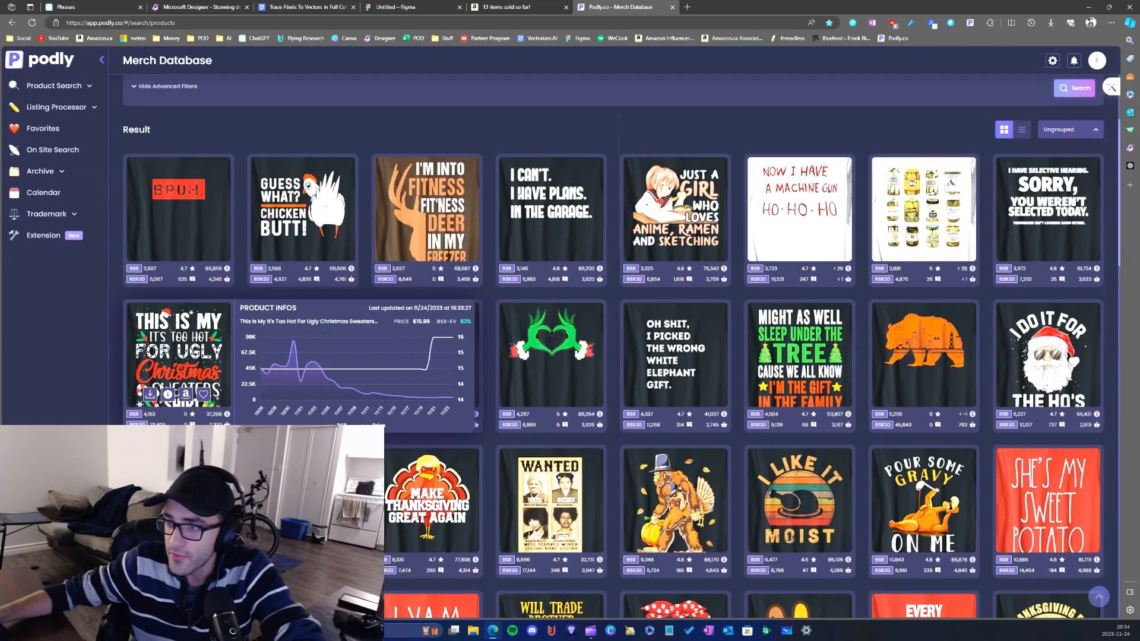
pyautogui.scroll(-2, 594, 344)
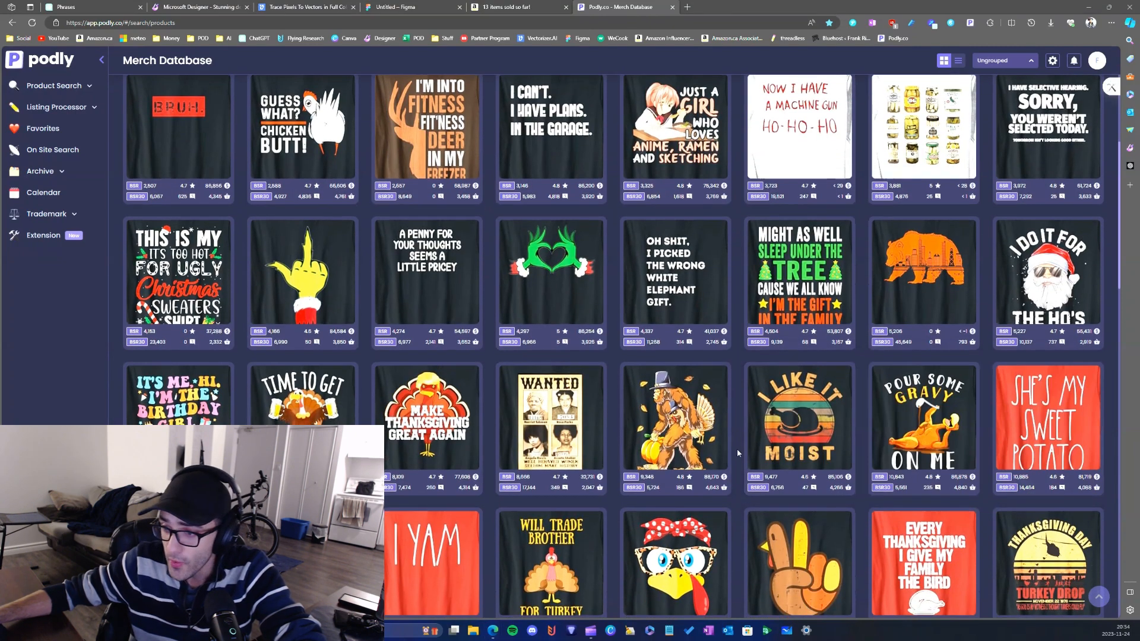
pyautogui.scroll(-4, 736, 449)
pyautogui.moveTo(674, 451)
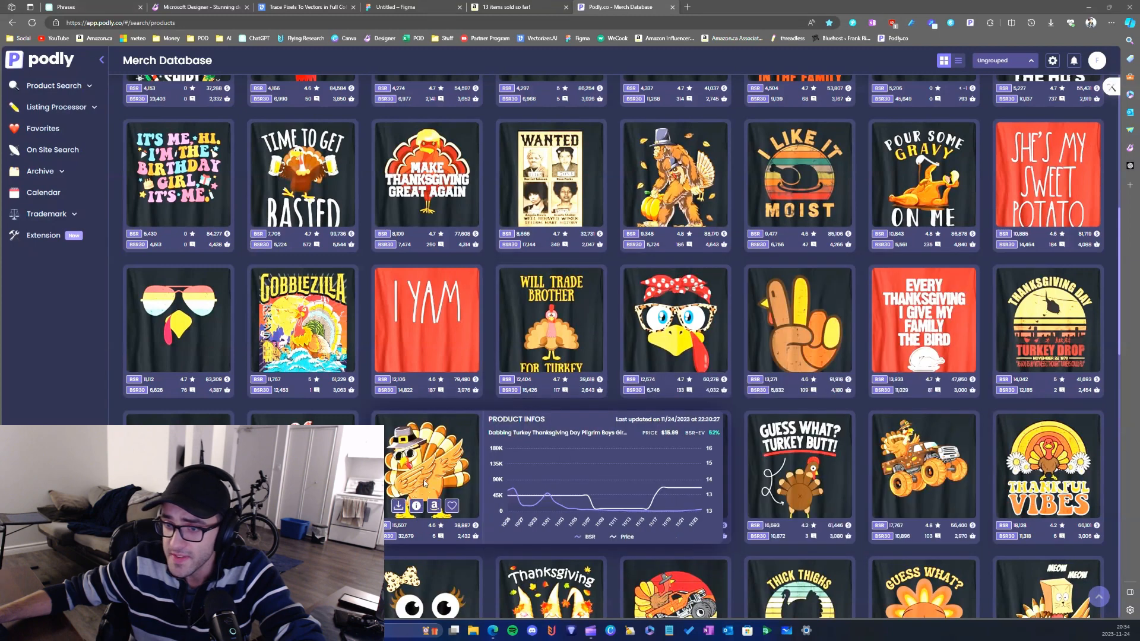
pyautogui.scroll(-6, 472, 468)
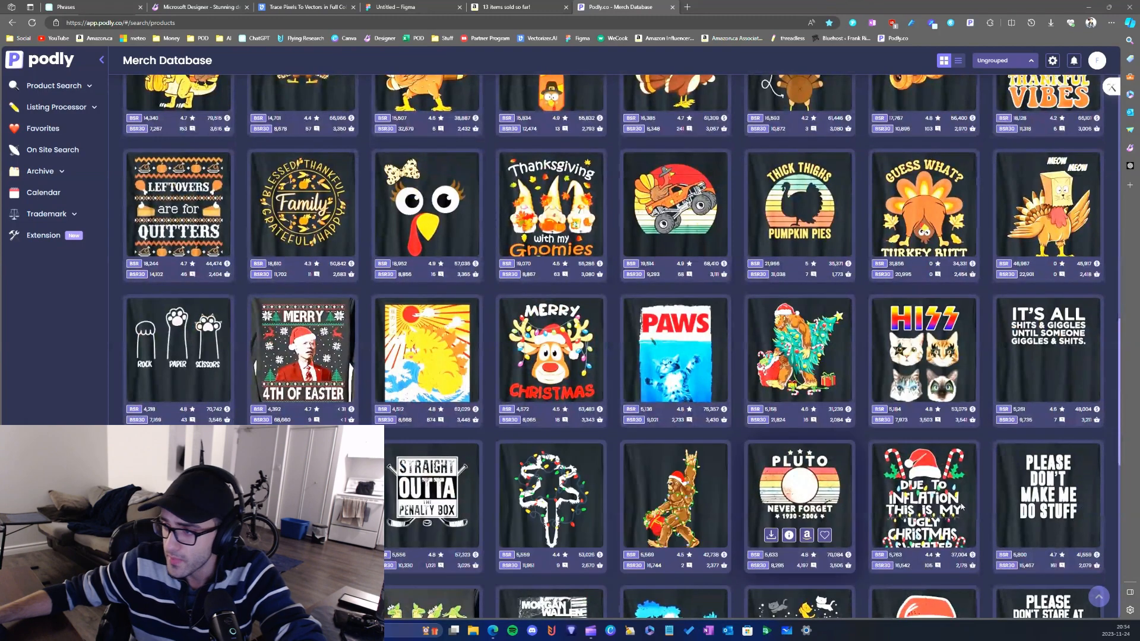
pyautogui.moveTo(921, 498)
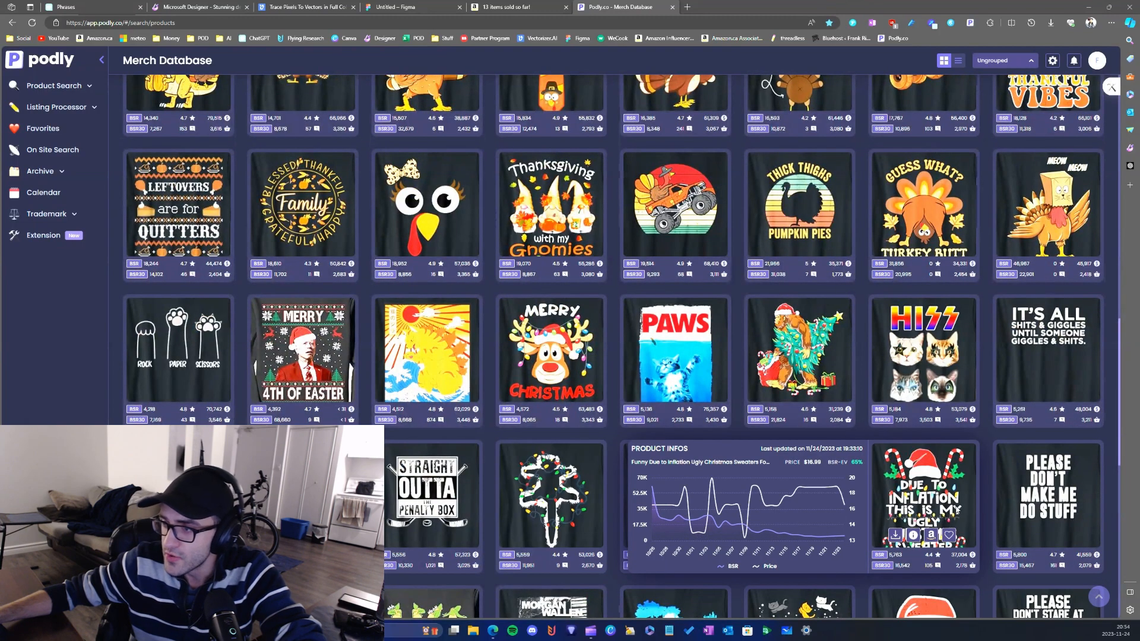
pyautogui.scroll(-5, 922, 498)
pyautogui.moveTo(518, 464)
pyautogui.scroll(-3, 518, 465)
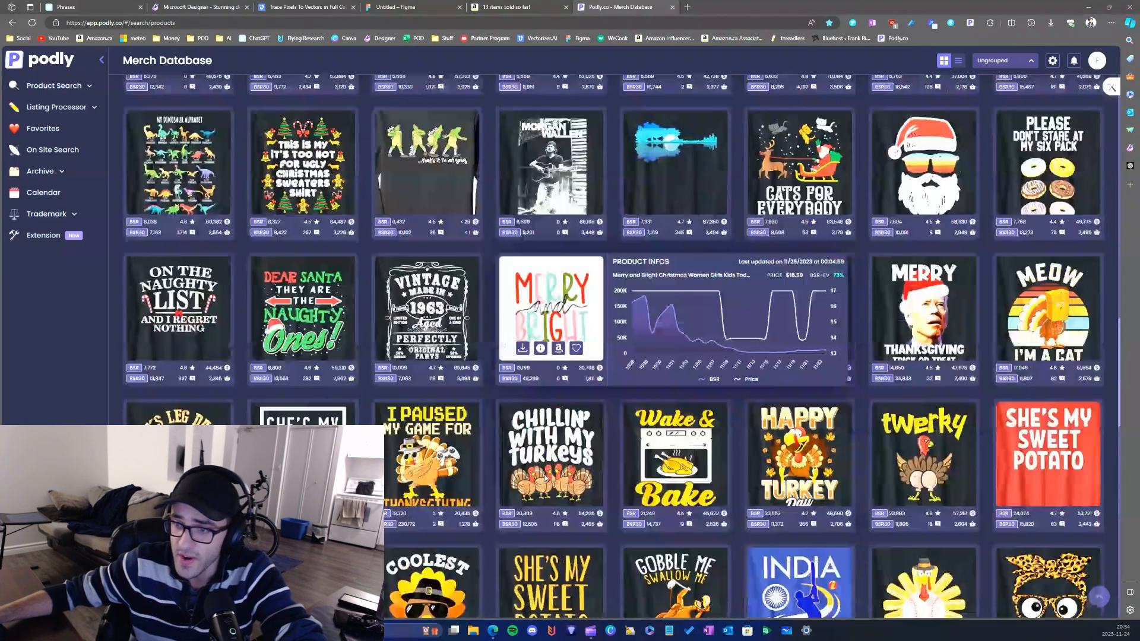
pyautogui.moveTo(598, 473)
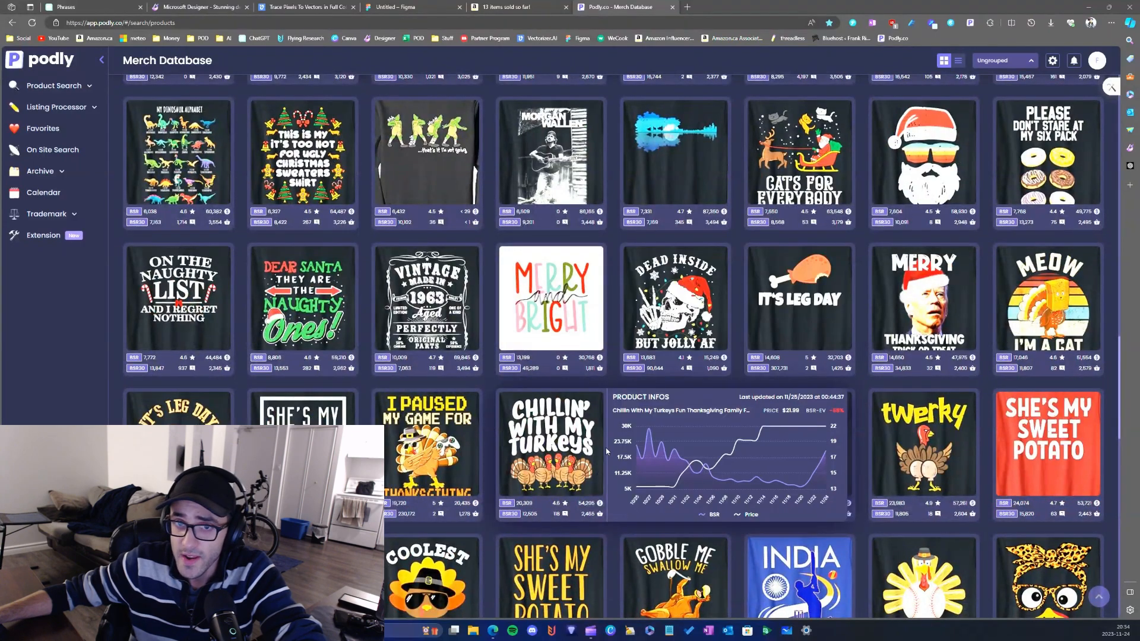
pyautogui.scroll(10, 598, 474)
pyautogui.scroll(3, 579, 451)
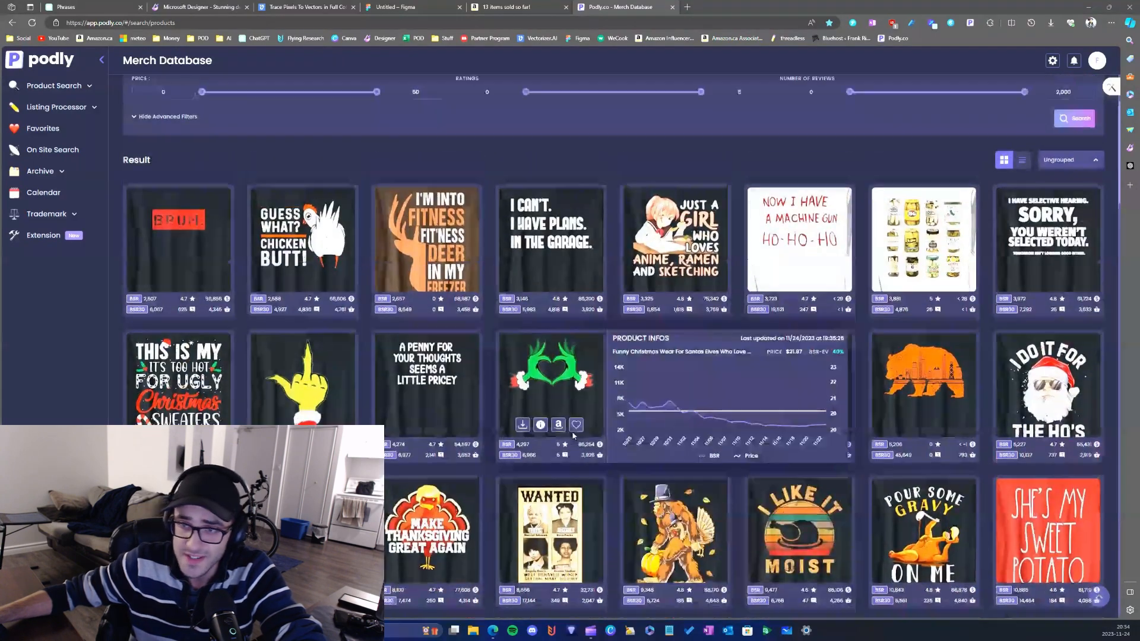
pyautogui.moveTo(538, 360)
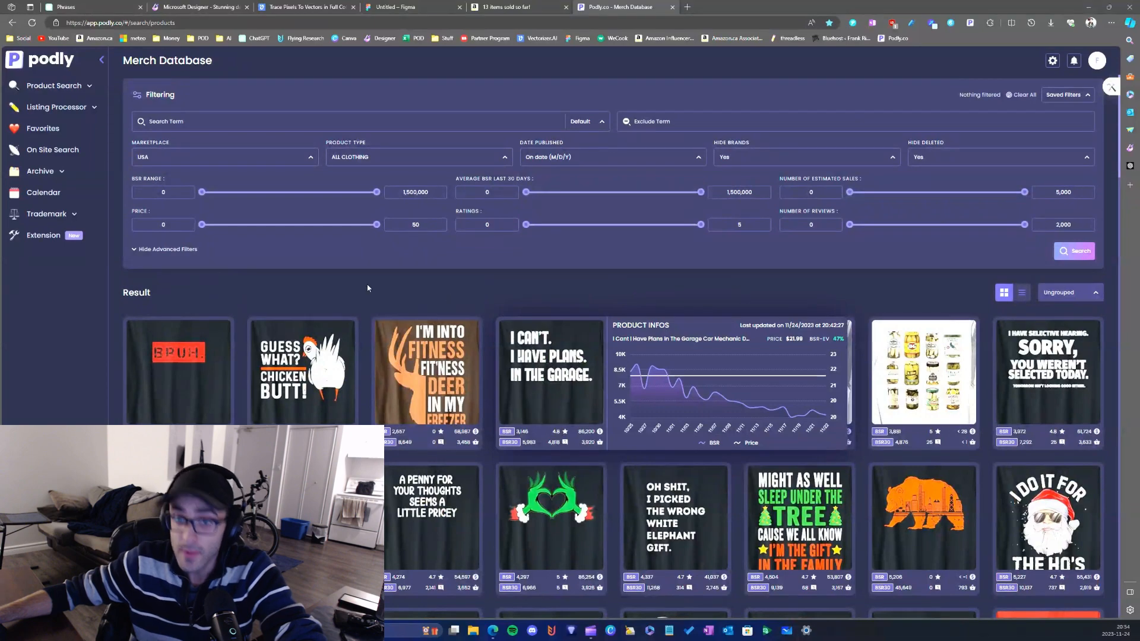
pyautogui.scroll(-5, 356, 277)
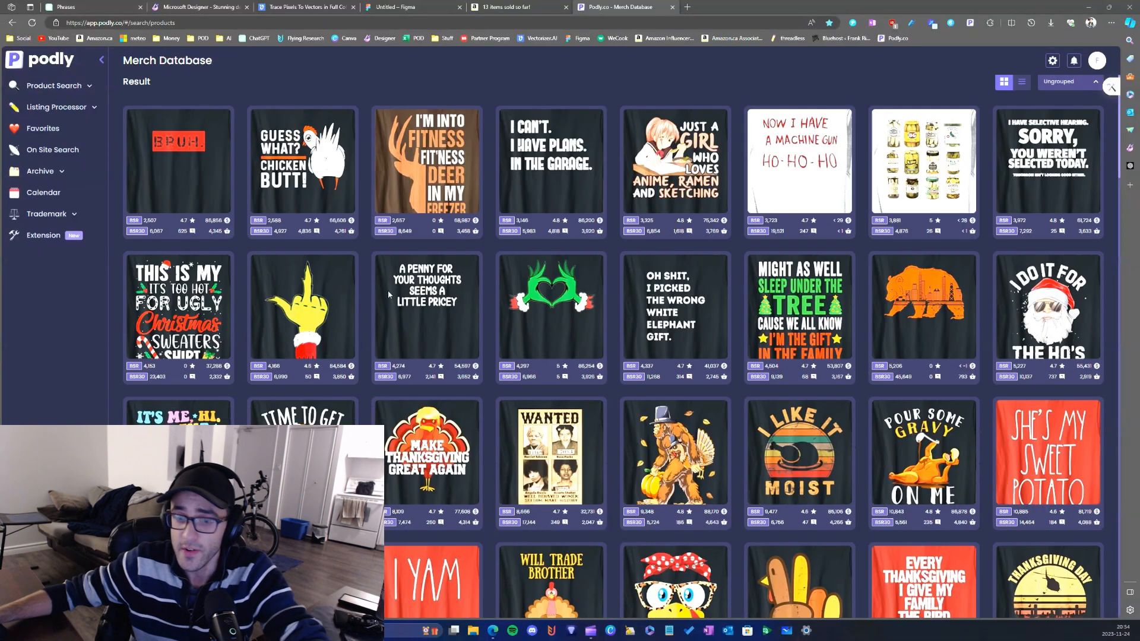
# - Switch to the ChatGPT Phrases chat and draft "Give me 10 very short phrases and puns about valentine's day. They must be trademark free and copyright free."
pyautogui.click(89, 7)
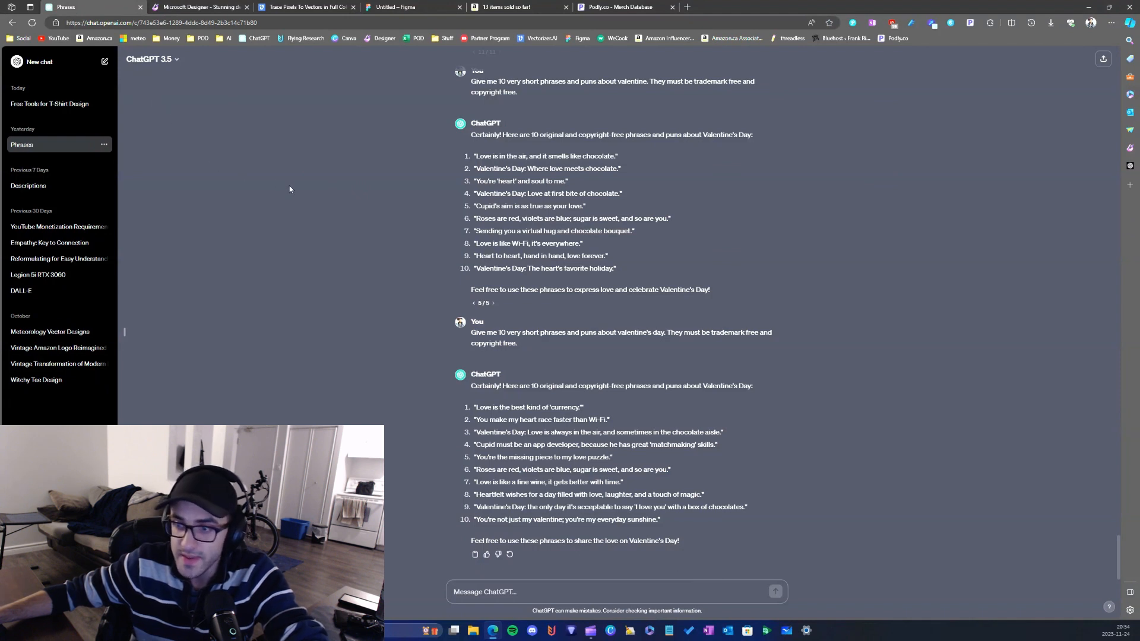
pyautogui.moveTo(518, 344); pyautogui.dragTo(507, 343)
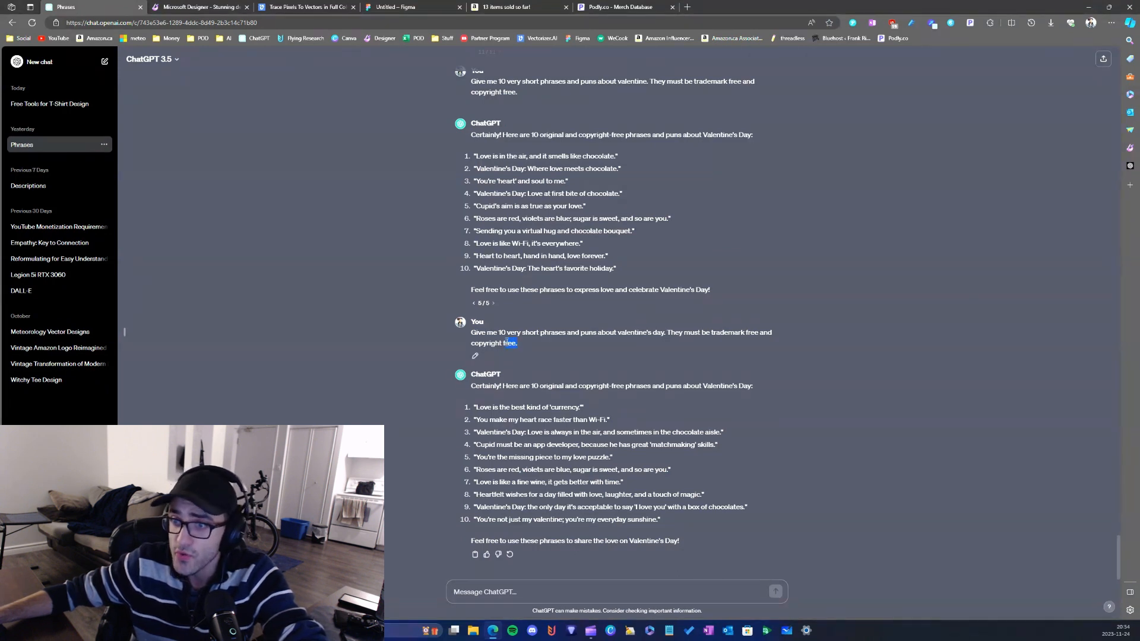
pyautogui.click(503, 592)
pyautogui.write("Give me 10 very short phrases and puns about valentine's day. They must be trademark free and copyright free.")
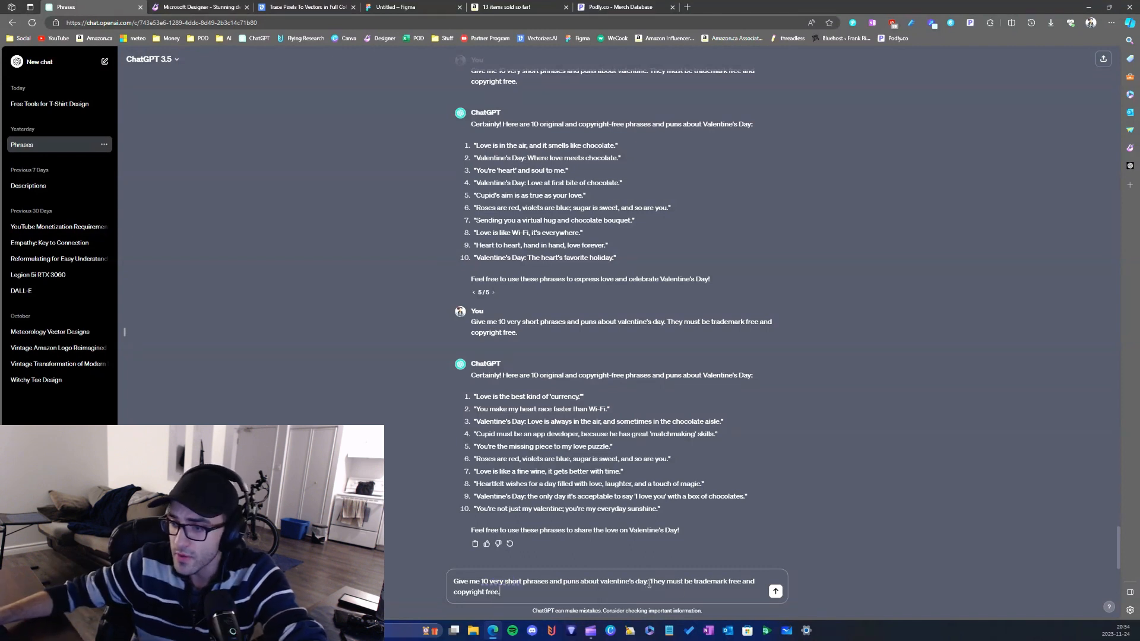
# - Change the topic of the drafted prompt from valentine's day to Christmas
pyautogui.click(646, 582)
pyautogui.hotkey('ctrl', 'BackSpace')
pyautogui.hotkey('ctrl', 'BackSpace')
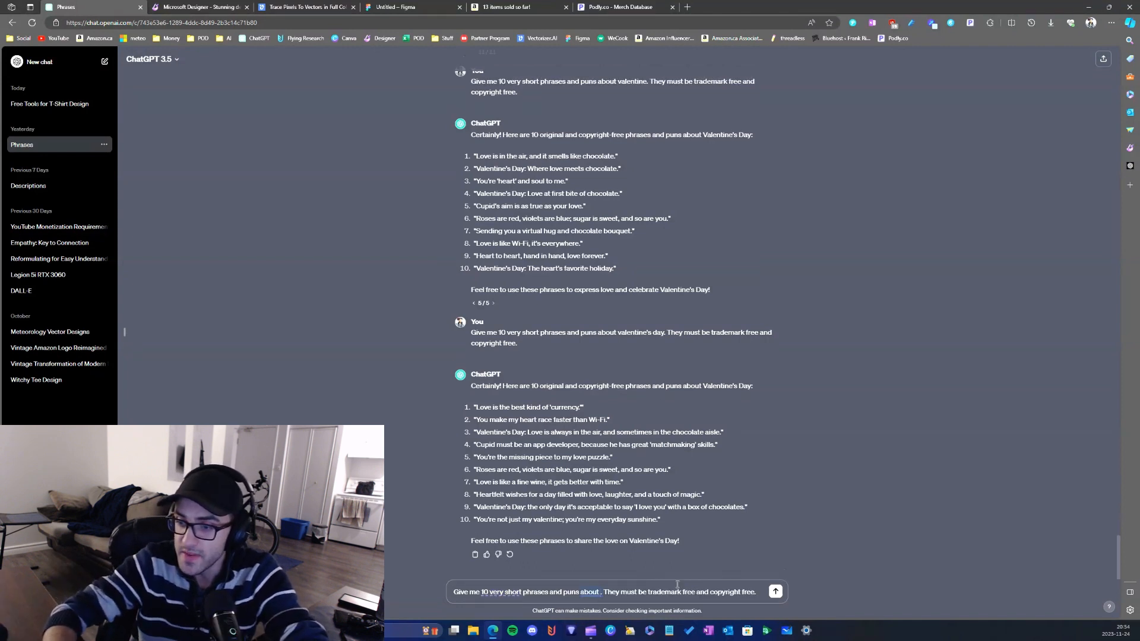
pyautogui.write('Christ')
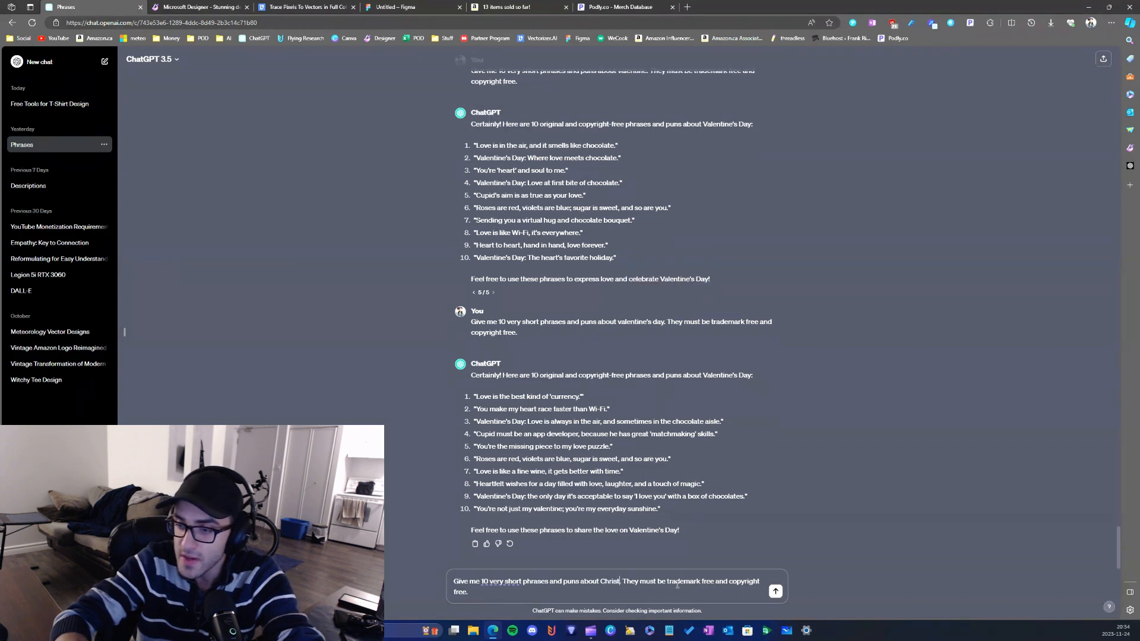
pyautogui.write('mas')
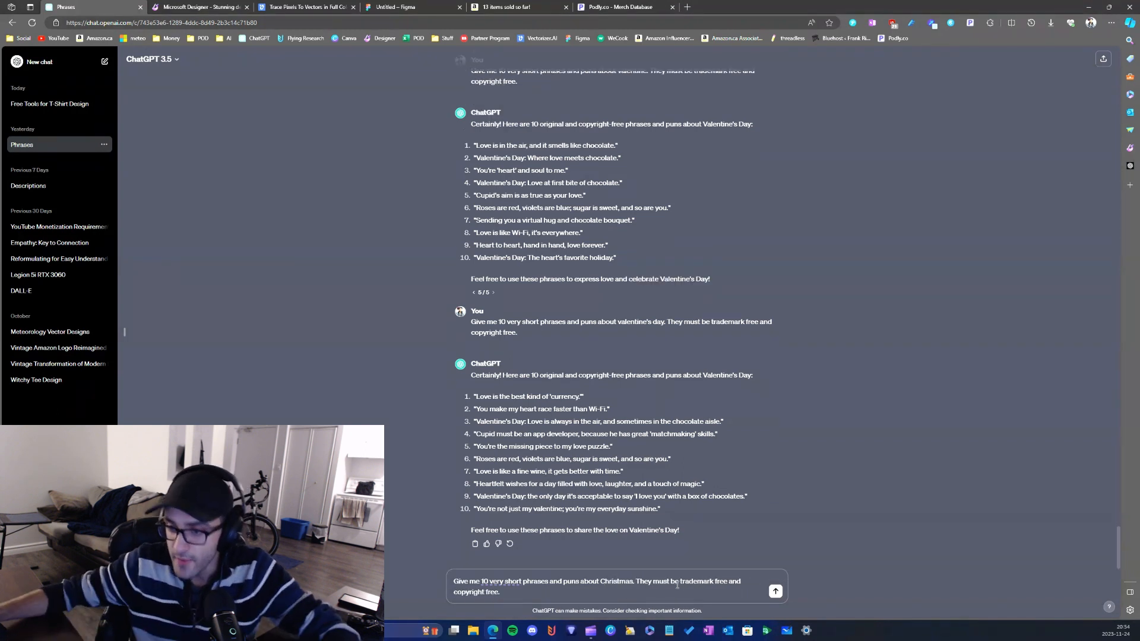
pyautogui.doubleClick(570, 583)
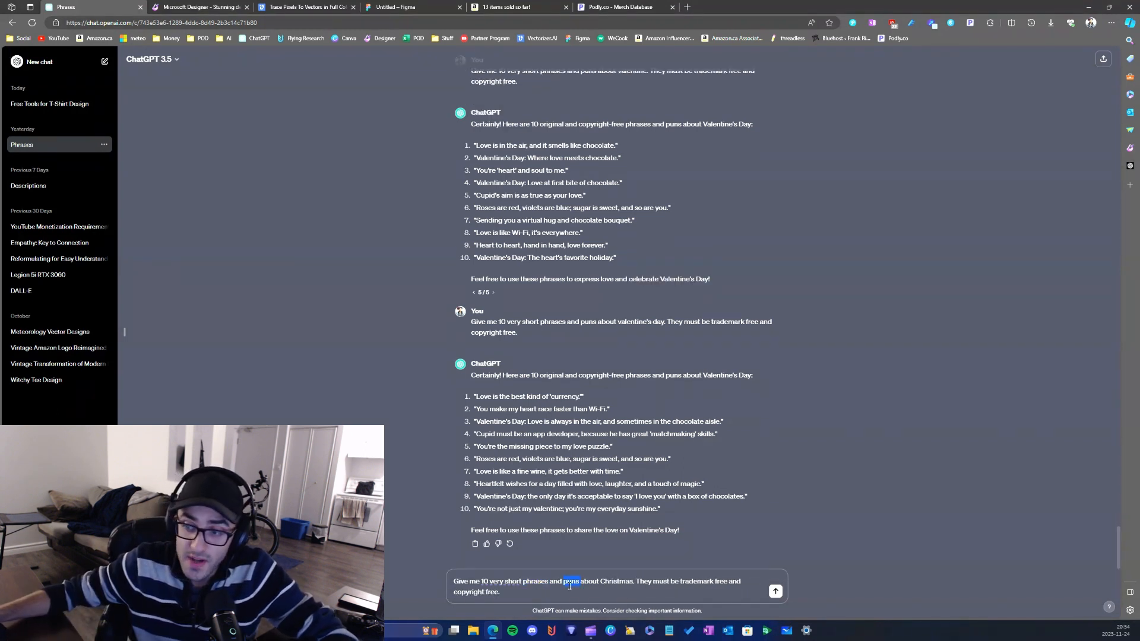
# - Review the drafted Christmas prompt's topic and trademark-free wording, and send it to ChatGPT
pyautogui.doubleClick(615, 581)
pyautogui.click(651, 582)
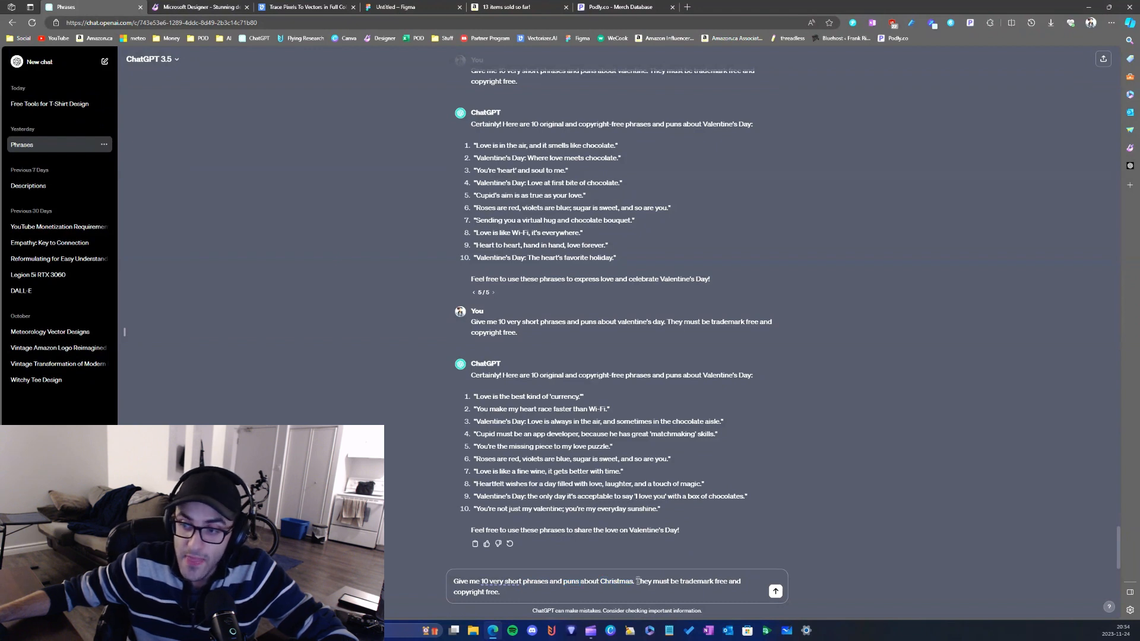
pyautogui.moveTo(649, 583); pyautogui.dragTo(695, 590)
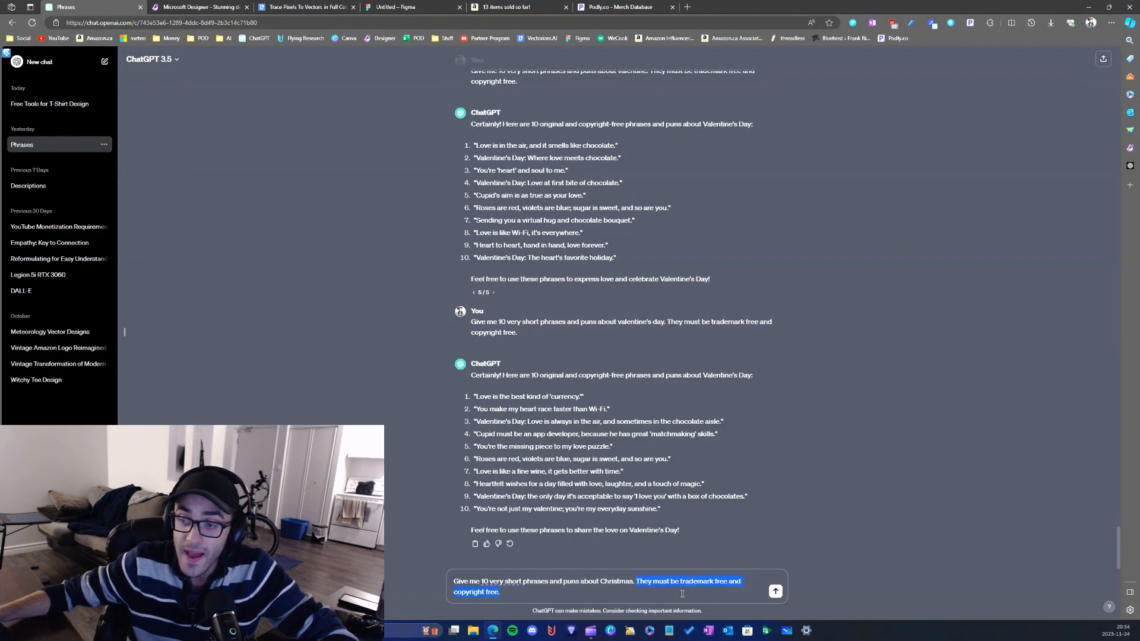
pyautogui.click(624, 591)
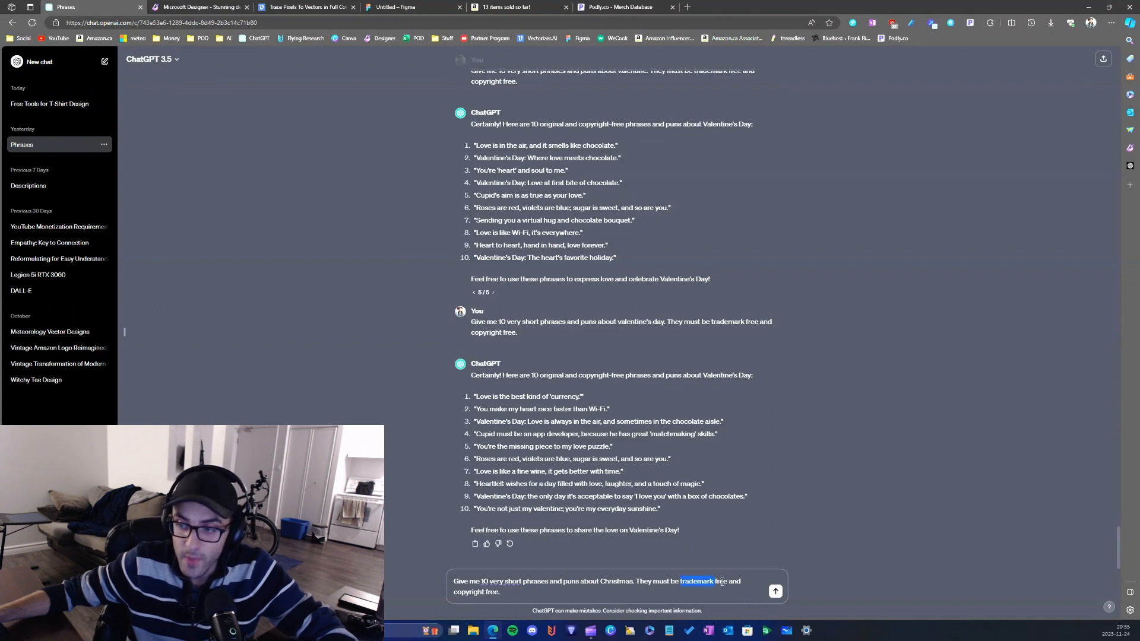
pyautogui.click(510, 596)
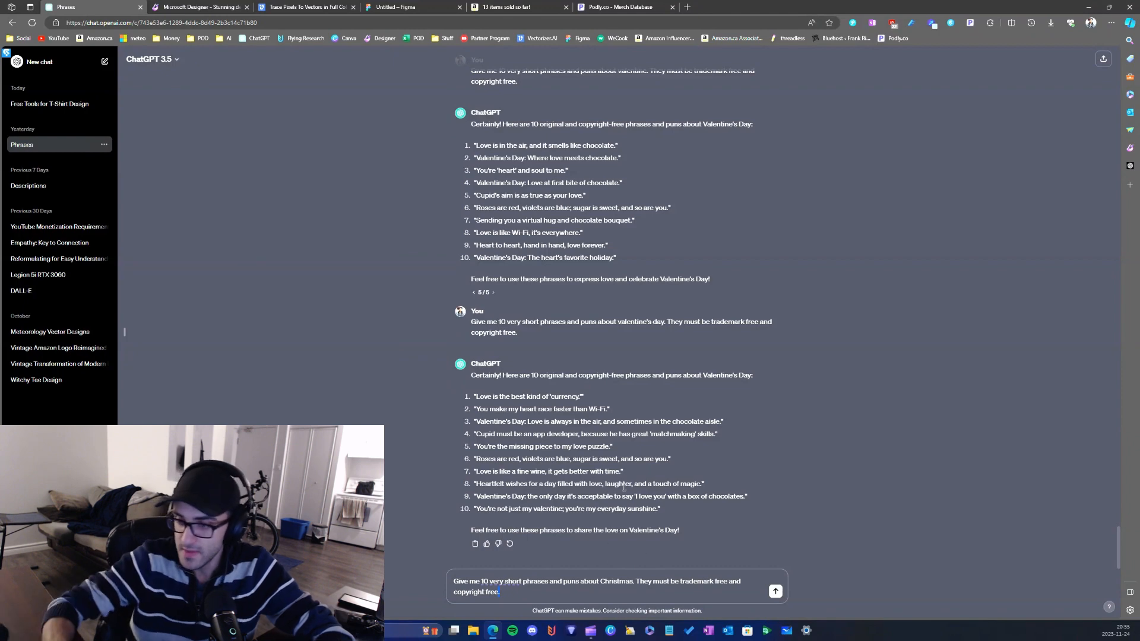
pyautogui.press('Return')
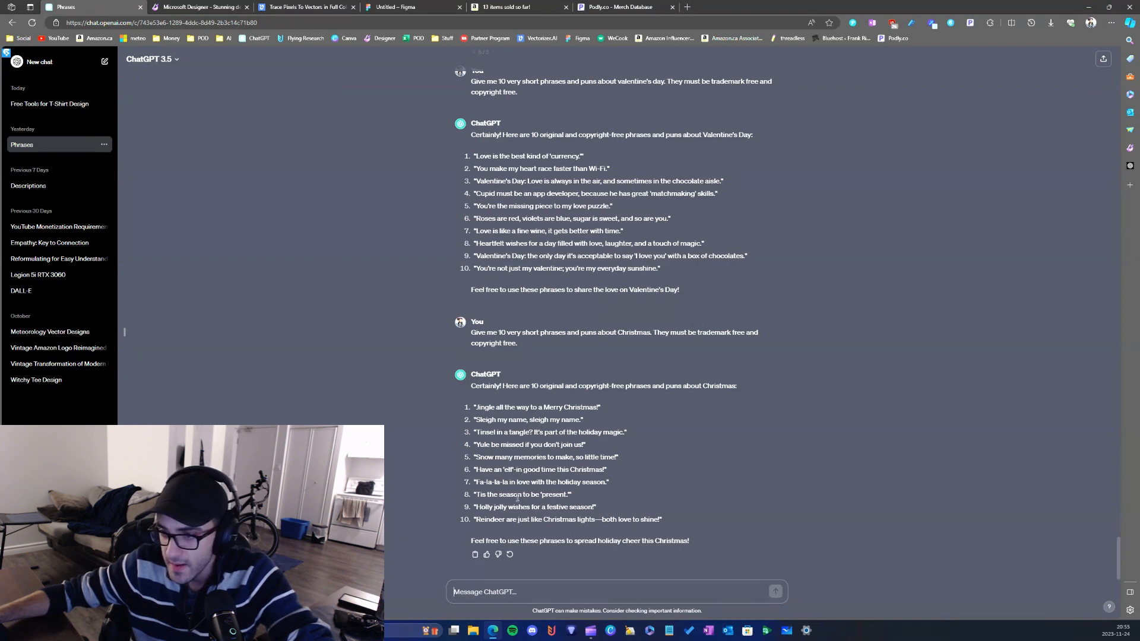
# - Copy the phrase "Tis the season to be 'present.'" from the ChatGPT list and search Bing for it in an InPrivate window
pyautogui.moveTo(527, 492); pyautogui.dragTo(571, 503)
pyautogui.hotkey('ctrl', 'c')
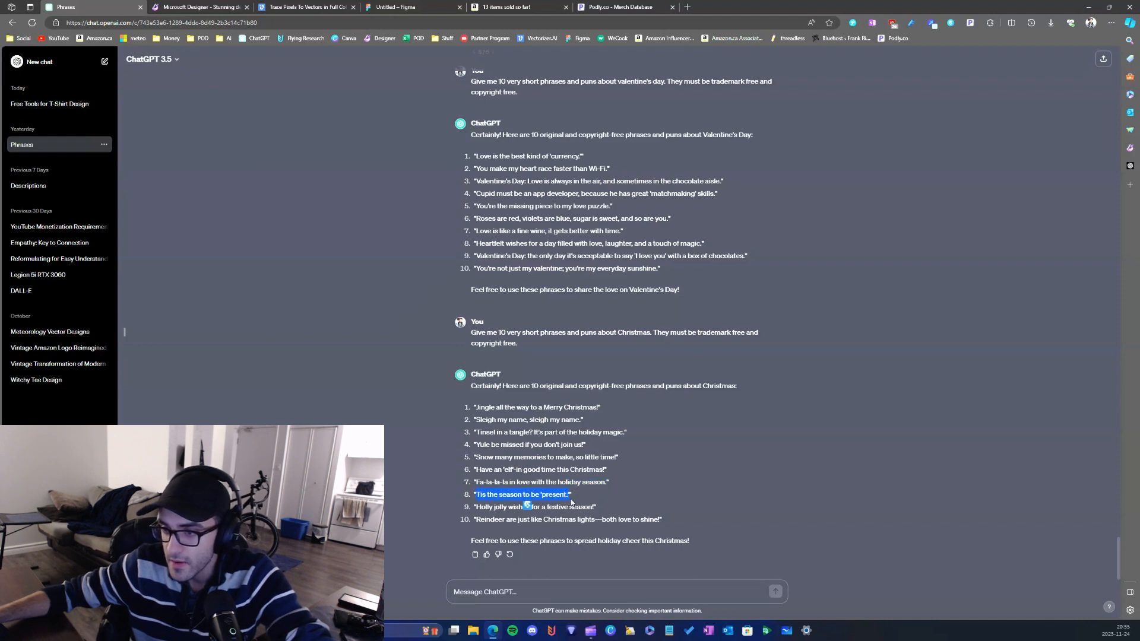
pyautogui.rightClick(493, 631)
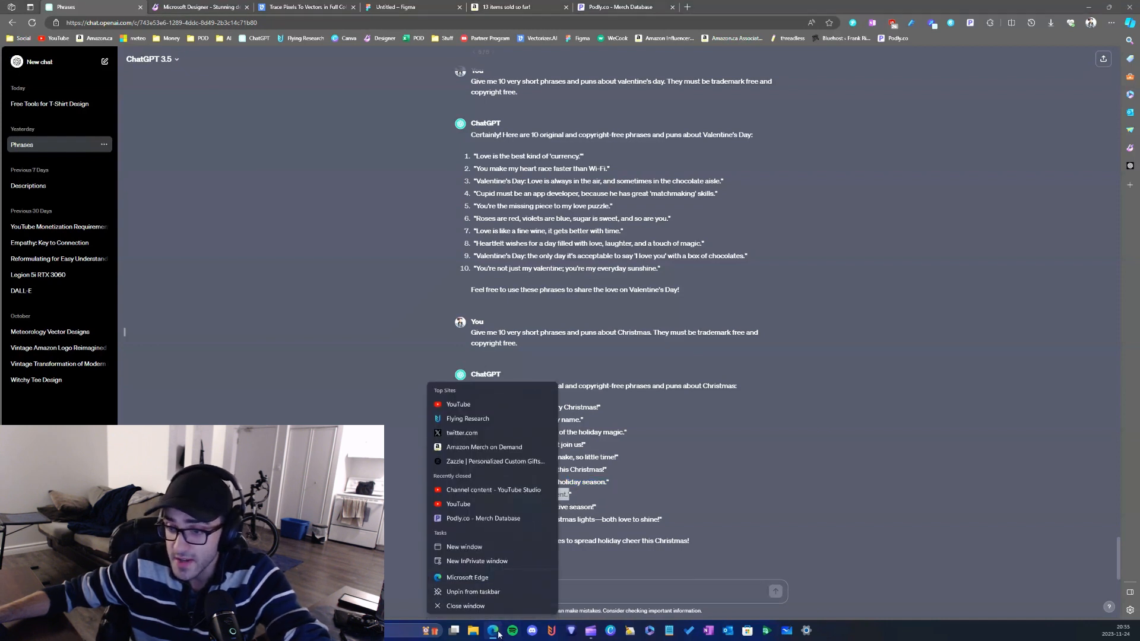
pyautogui.click(467, 578)
pyautogui.scroll(10, 203, 238)
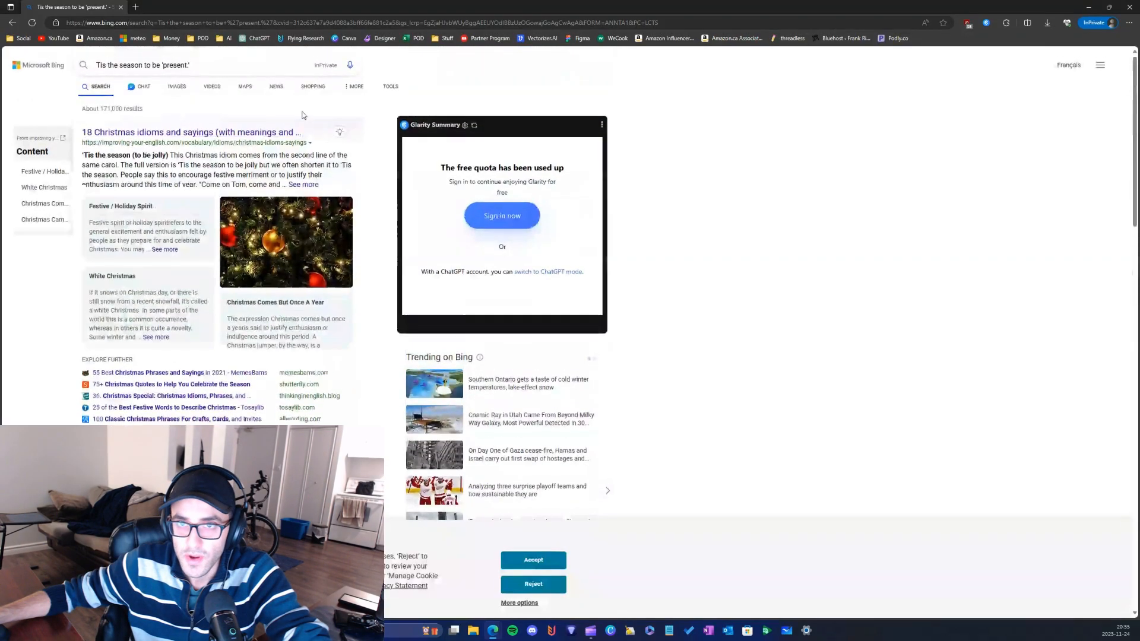
# - Examine the Bing results and related searches for existing uses of the phrase
pyautogui.scroll(-1, 285, 267)
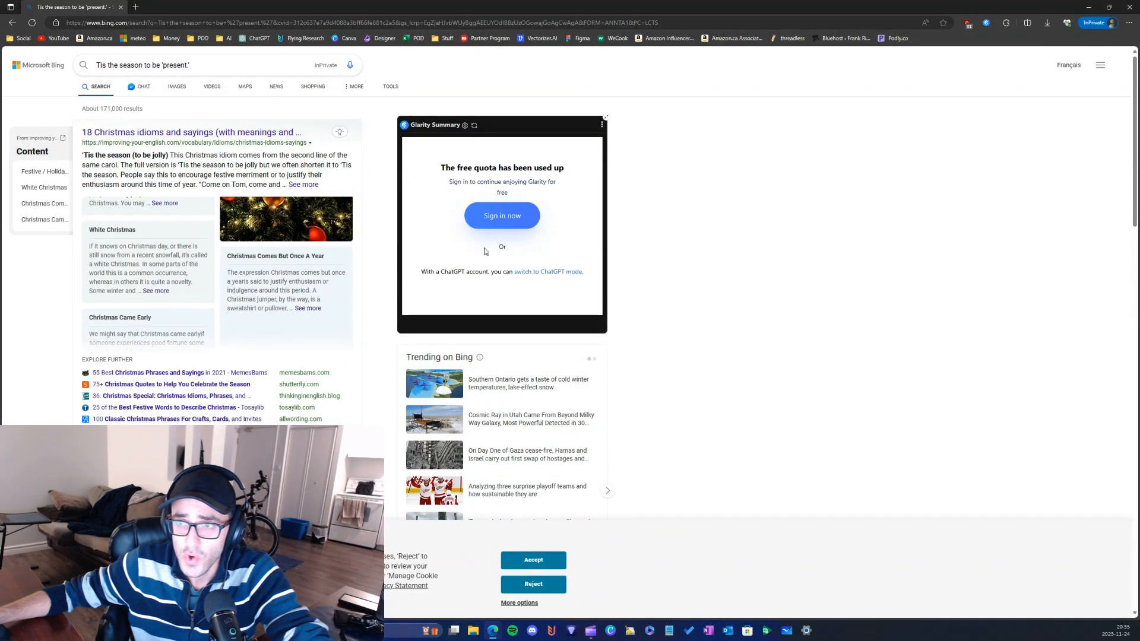
pyautogui.scroll(-5, 617, 234)
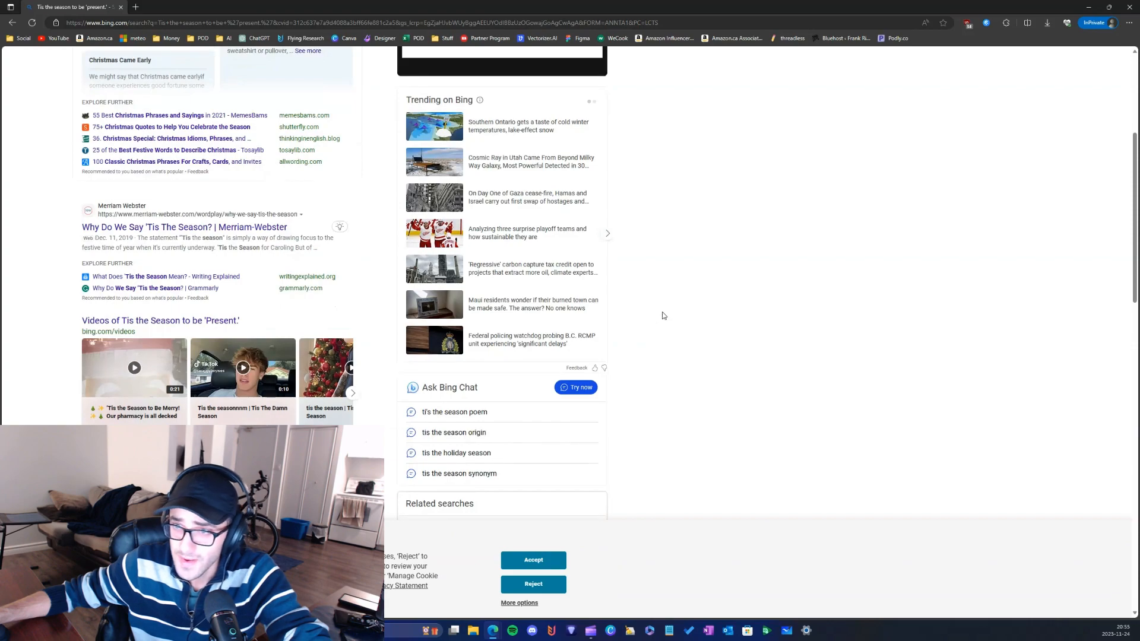
pyautogui.scroll(-10, 662, 319)
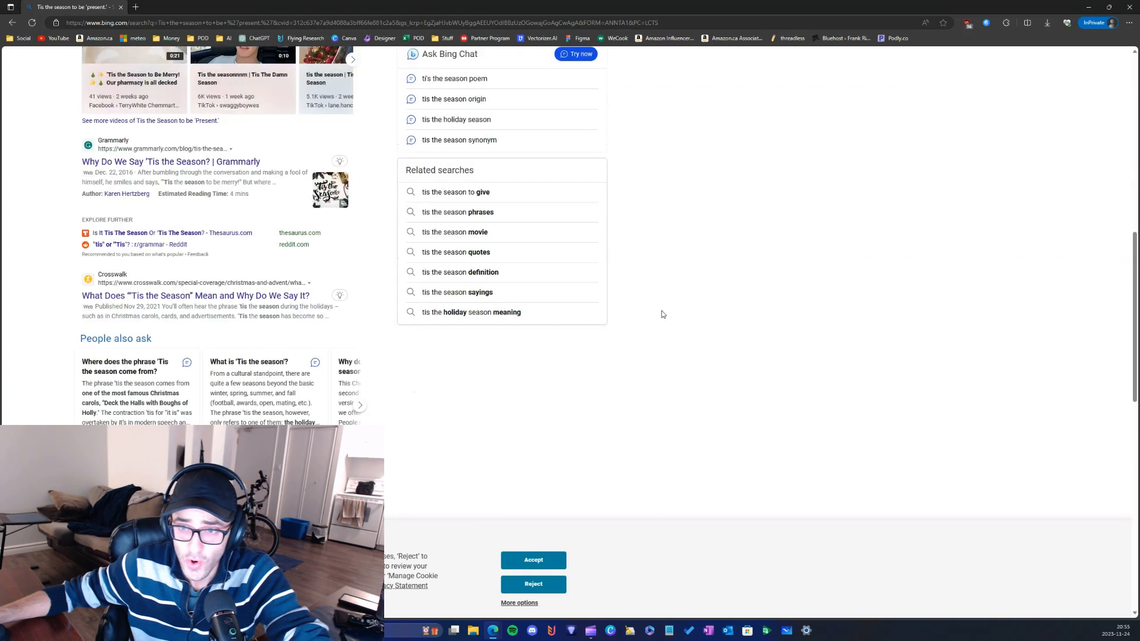
pyautogui.scroll(9, 553, 342)
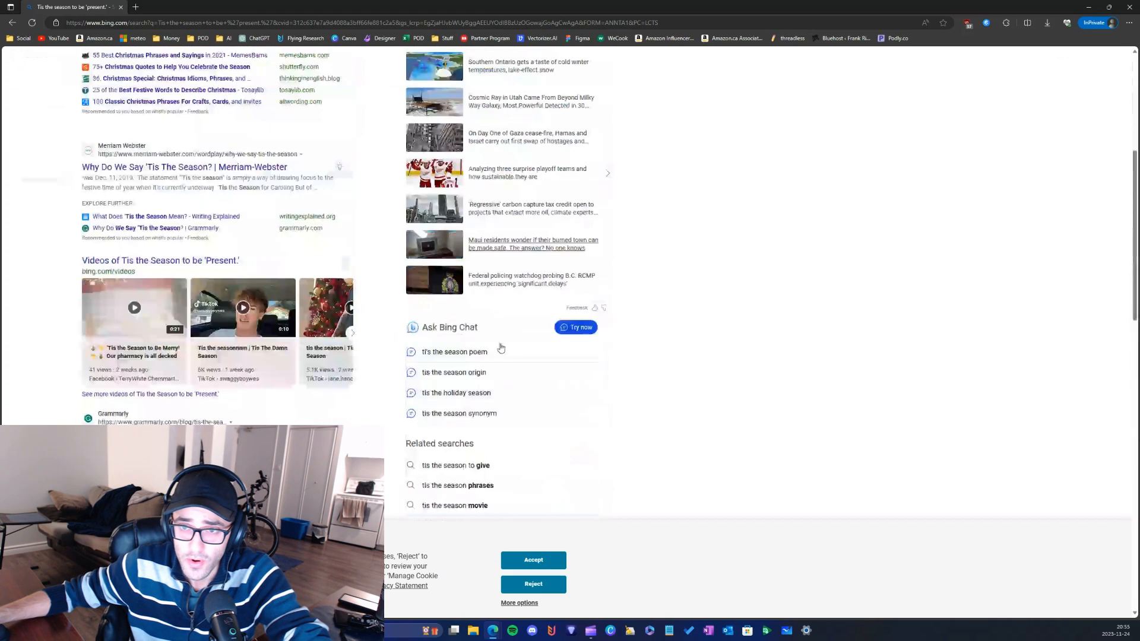
pyautogui.scroll(-6, 499, 344)
pyautogui.scroll(12, 494, 343)
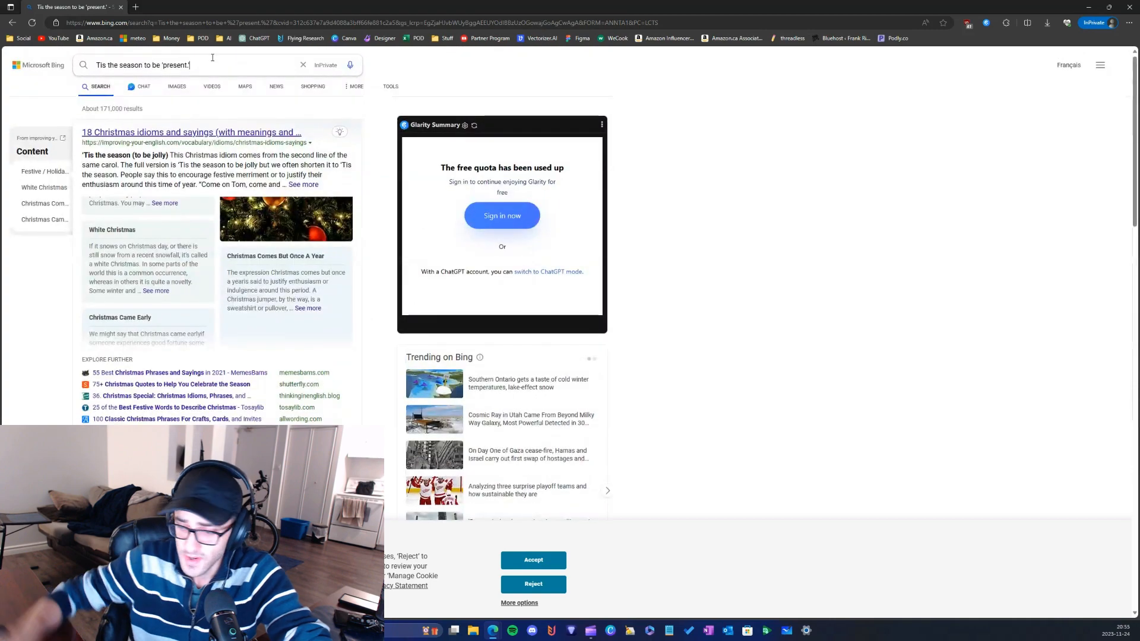
# - Search Bing for "Tis the season to be present" without inner quotation marks, look through the results and minimize the InPrivate window
pyautogui.press('Return')
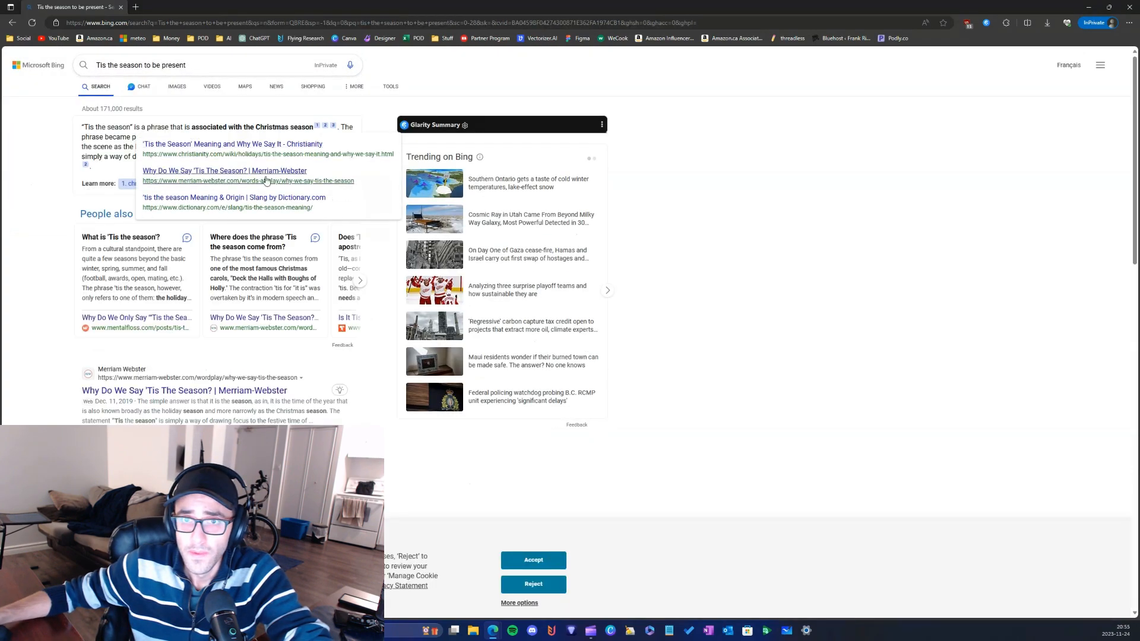
pyautogui.scroll(-4, 67, 268)
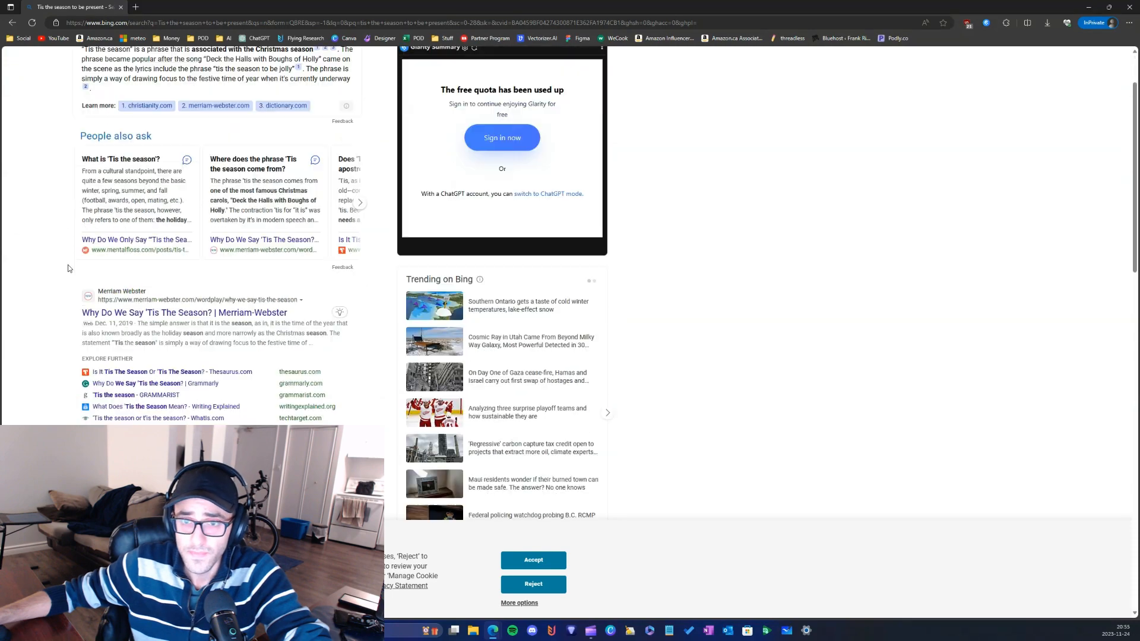
pyautogui.scroll(-3, 68, 269)
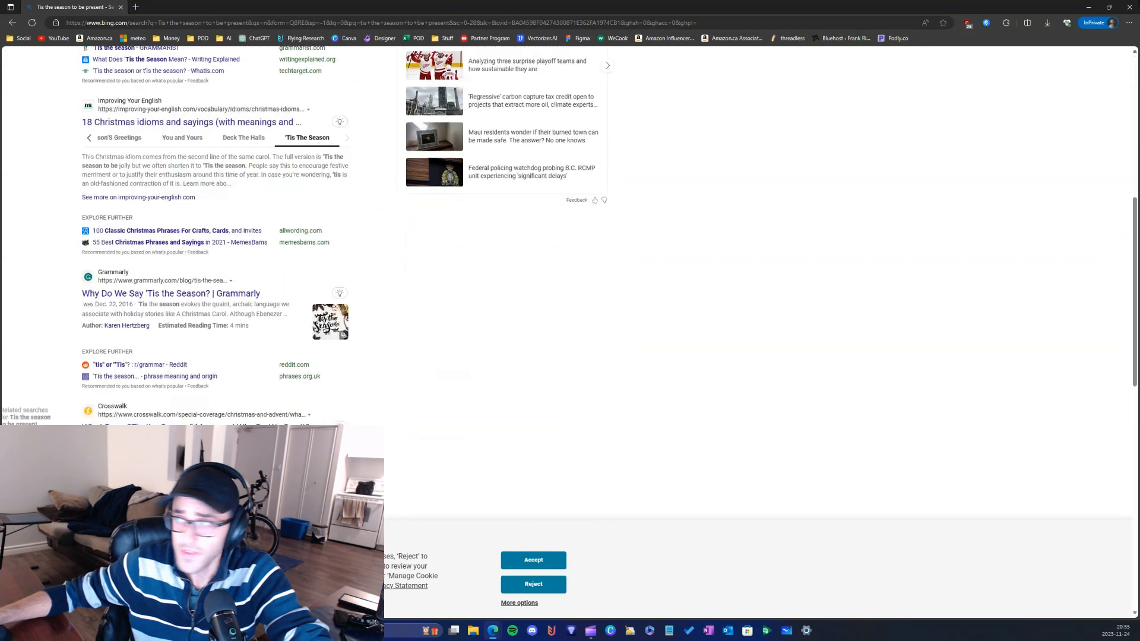
pyautogui.click(1088, 7)
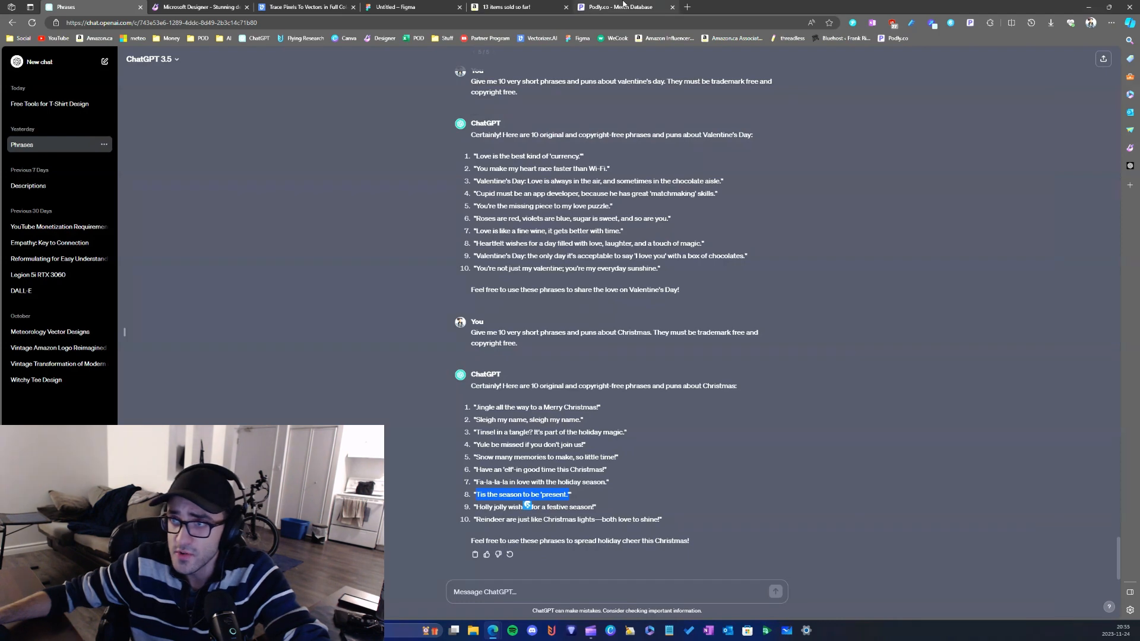
# - Switch to Podly and run a Trademark Search for "Tis the season to be present"
pyautogui.click(620, 7)
pyautogui.click(46, 215)
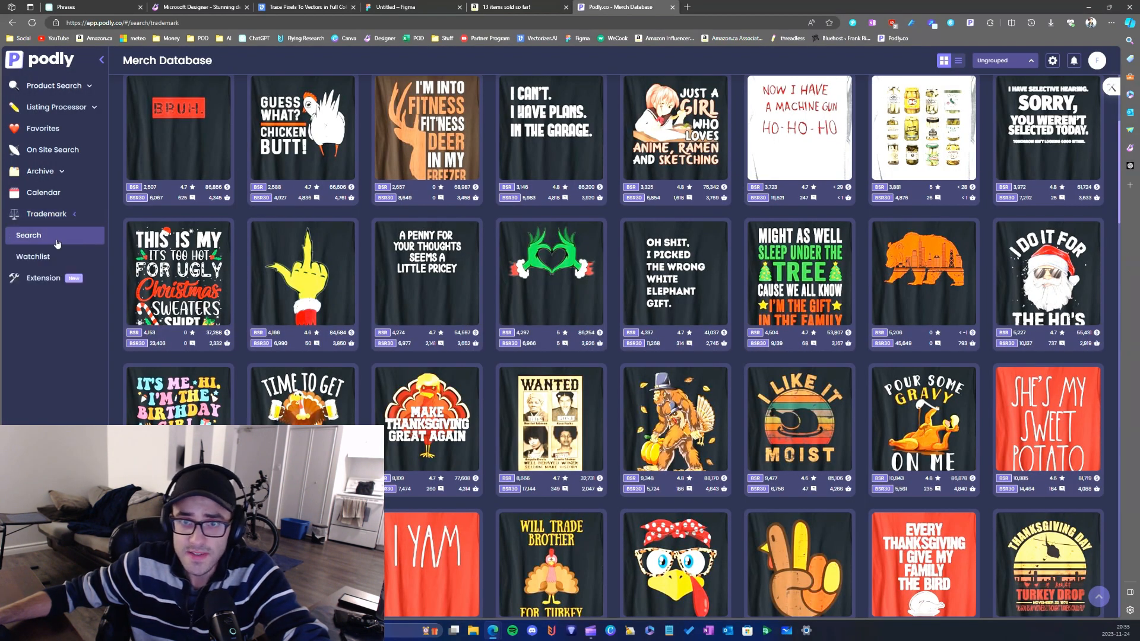
pyautogui.click(53, 239)
pyautogui.click(236, 117)
pyautogui.hotkey('ctrl', 'v')
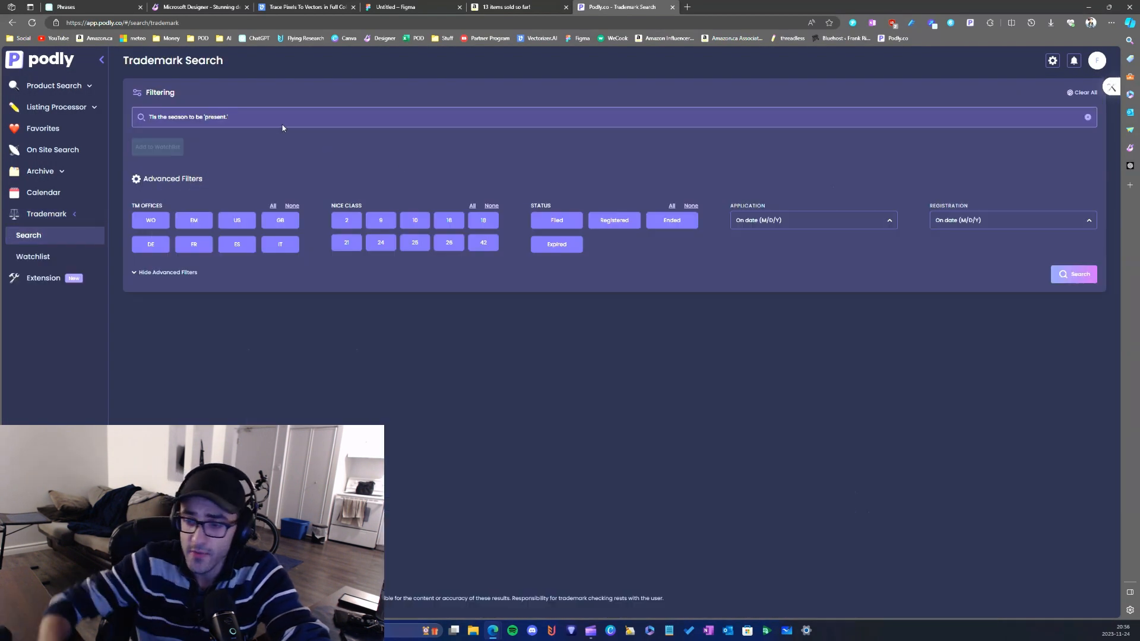
pyautogui.press('Return')
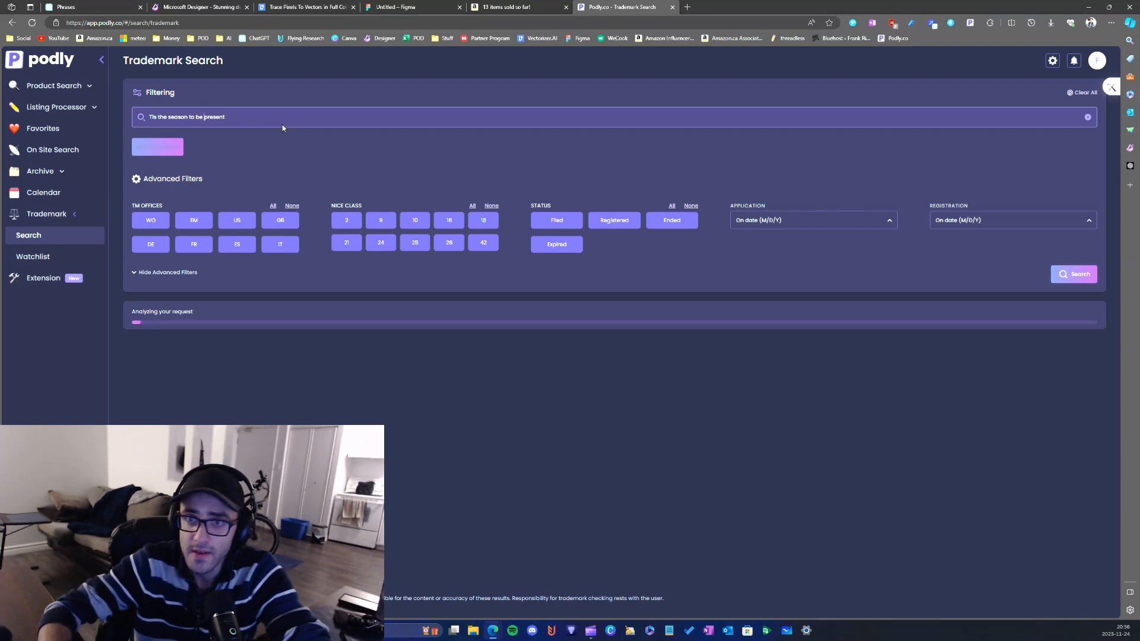
# - Copy the phrase from Podly and paste it as the Design Title in the Amazon Merch listing
pyautogui.tripleClick(277, 117)
pyautogui.hotkey('ctrl', 'c')
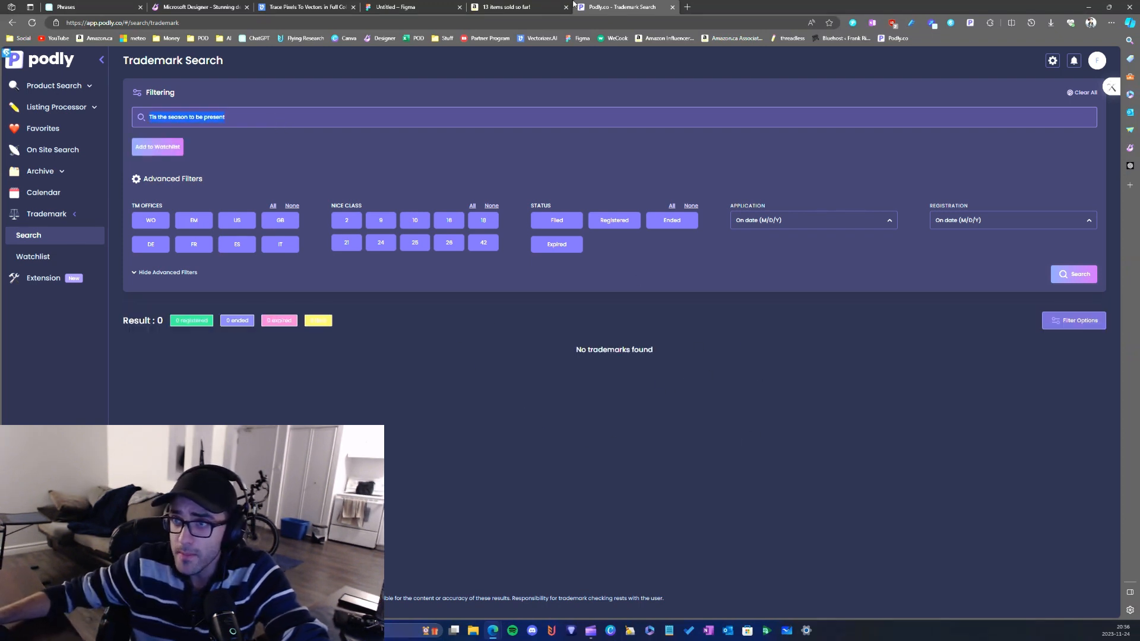
pyautogui.click(552, 7)
pyautogui.scroll(3, 478, 319)
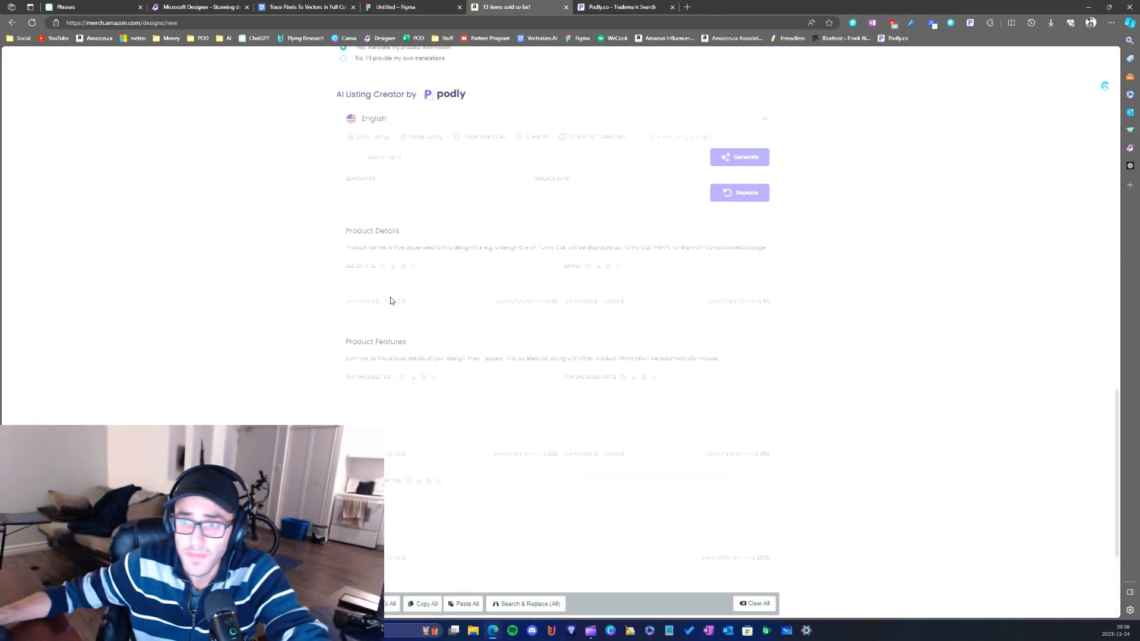
pyautogui.hotkey('ctrl', 'v')
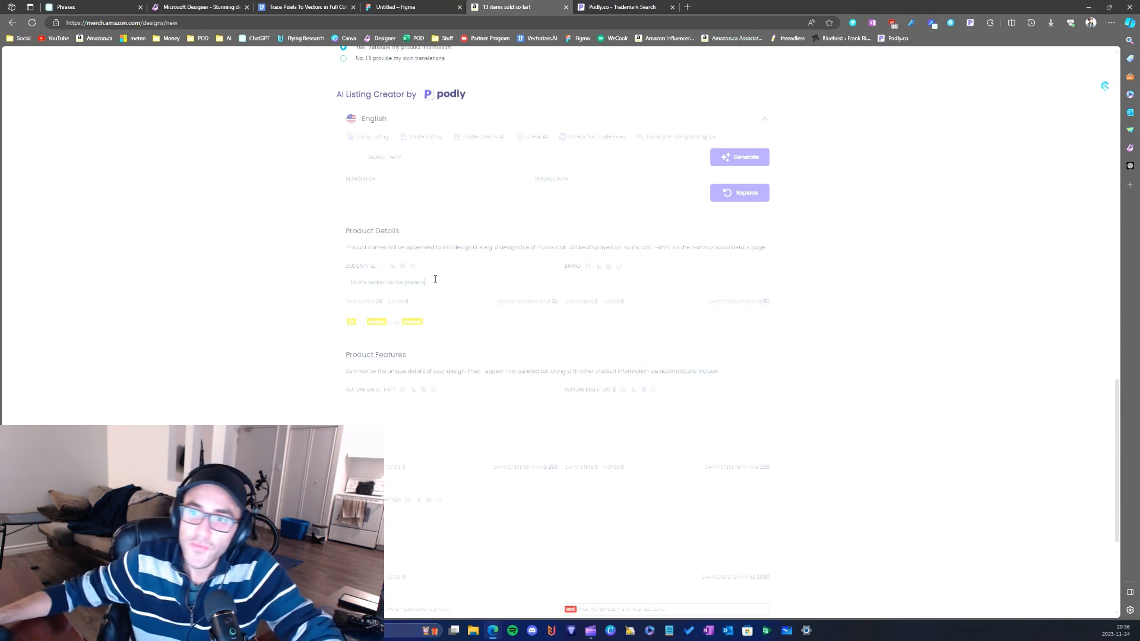
# - Compare the words flagged under the Merch design title with Podly's Trademark Search result for the full phrase
pyautogui.moveTo(435, 279); pyautogui.dragTo(331, 285)
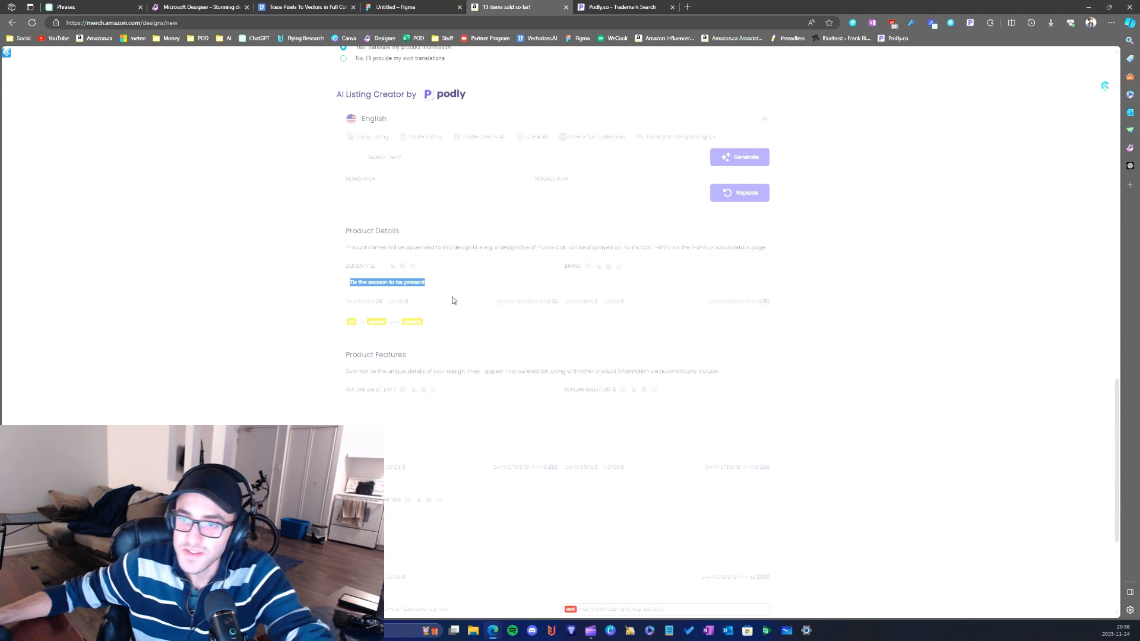
pyautogui.click(438, 285)
pyautogui.click(609, 8)
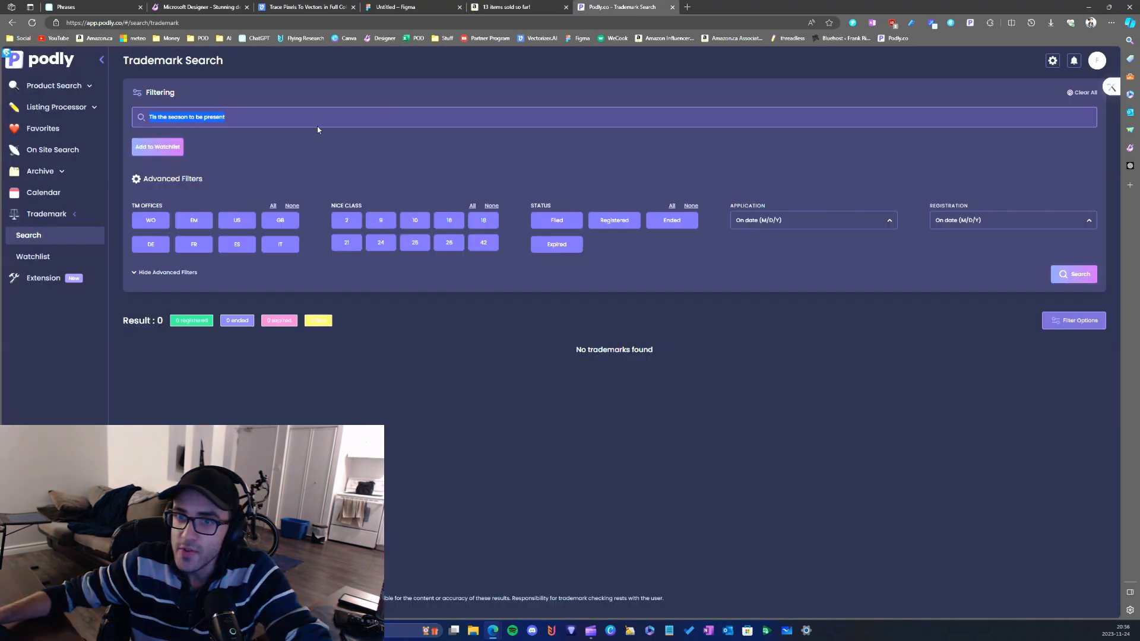
pyautogui.click(261, 115)
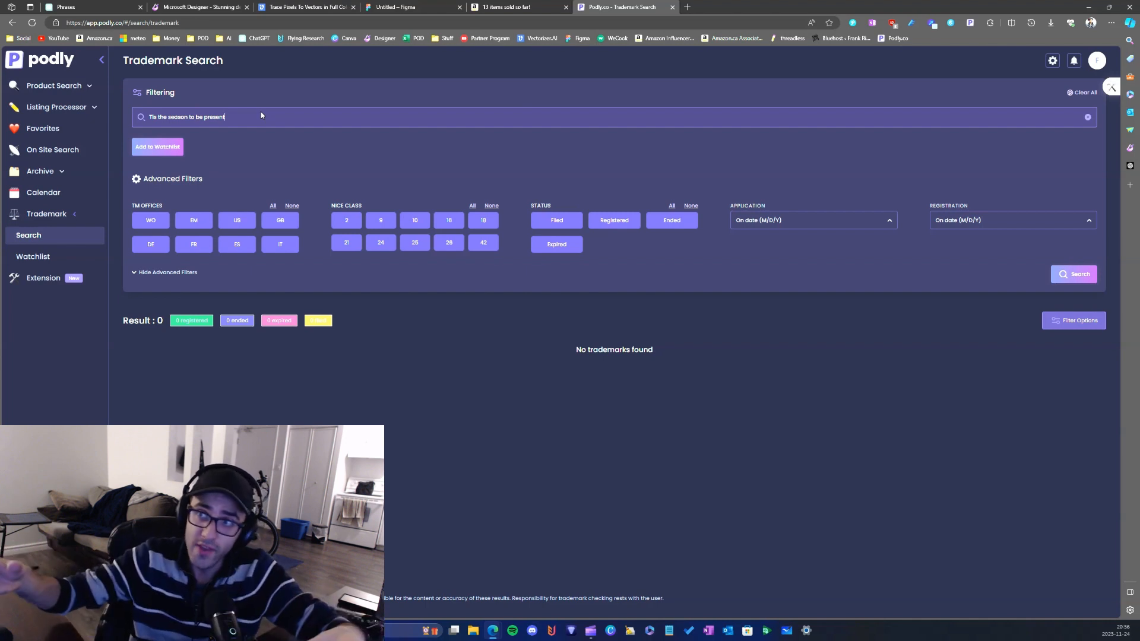
pyautogui.click(506, 7)
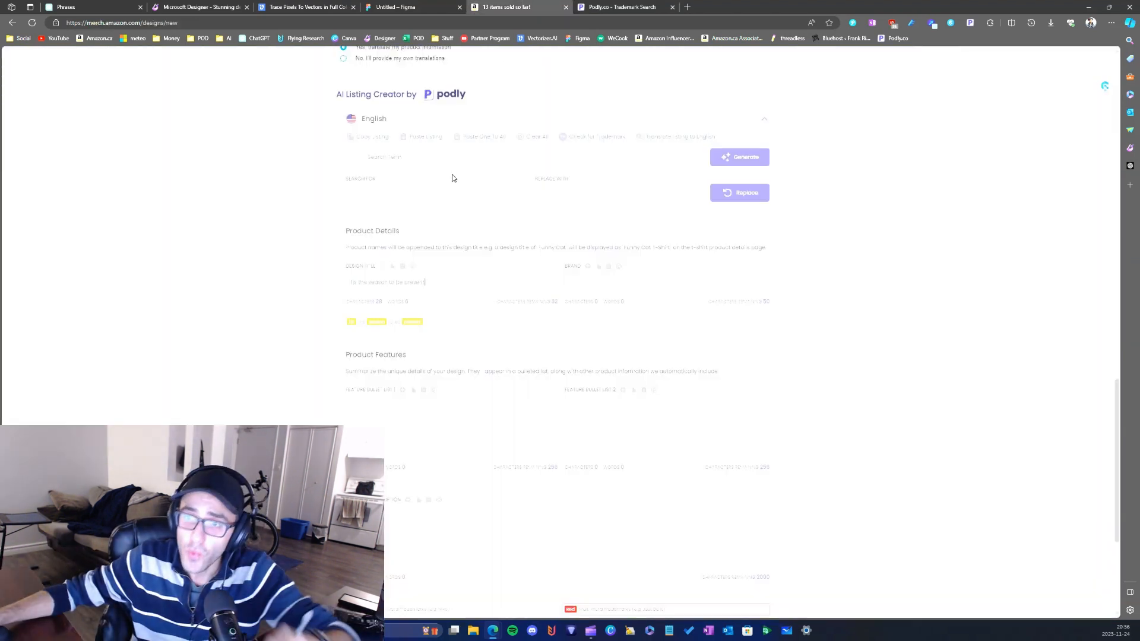
pyautogui.doubleClick(437, 281)
pyautogui.tripleClick(438, 282)
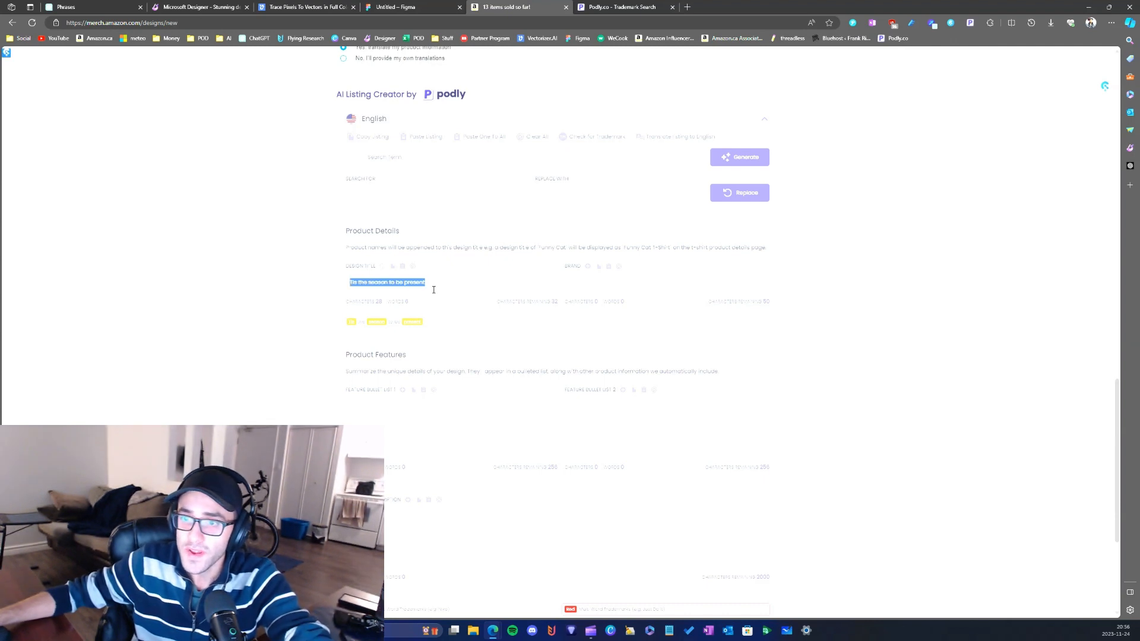
pyautogui.click(433, 287)
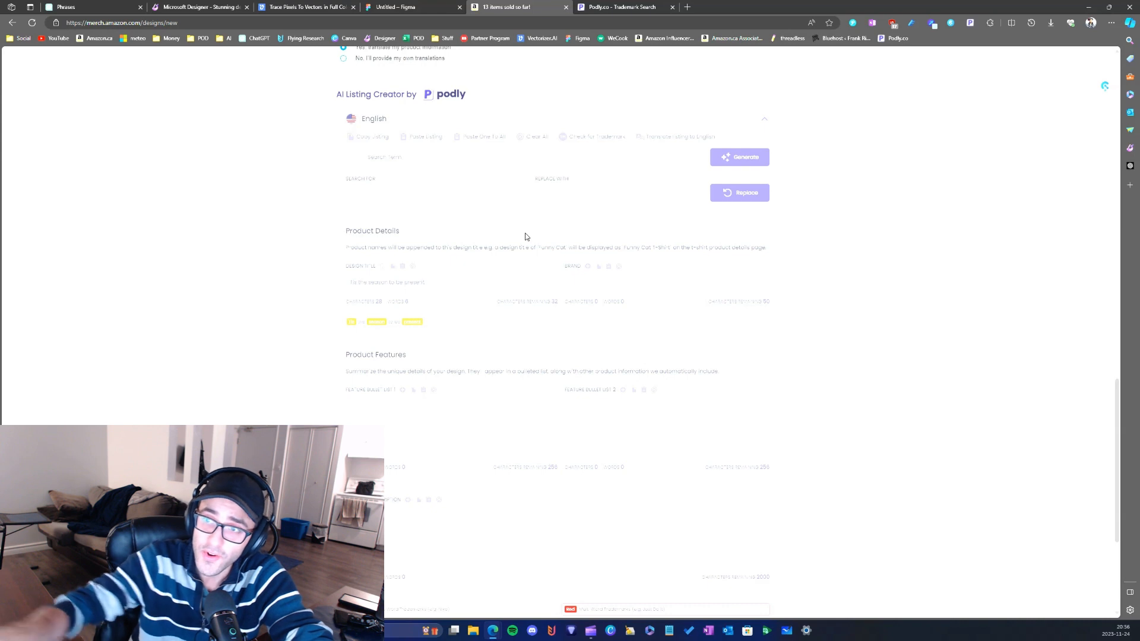
# - View the trademark records for the flagged word "present", close them and select the whole design title
pyautogui.click(411, 324)
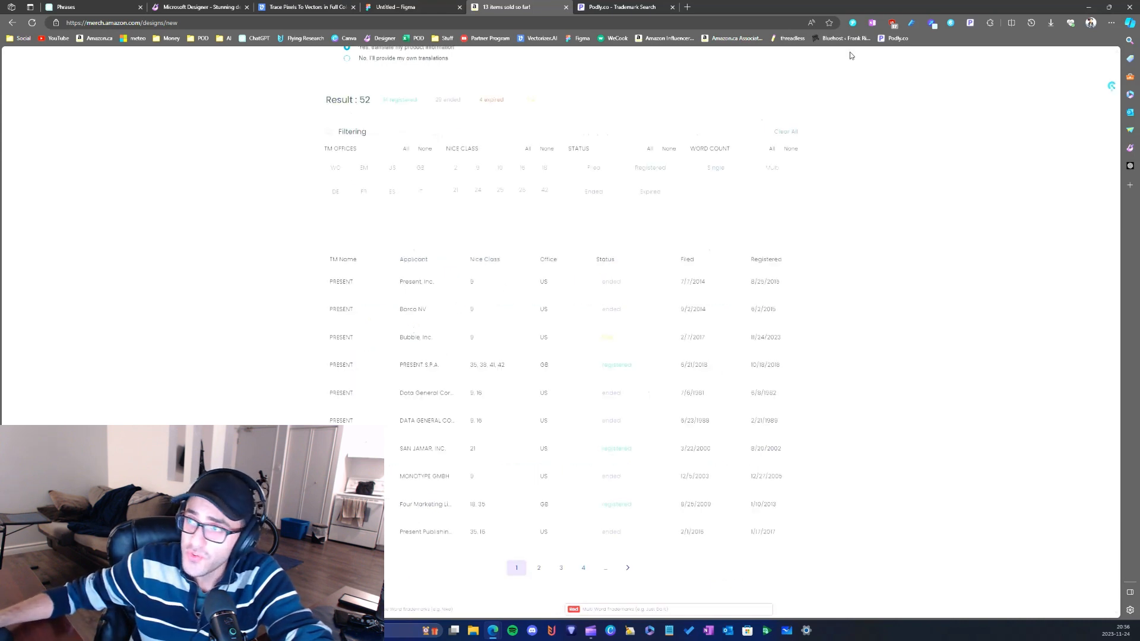
pyautogui.click(803, 74)
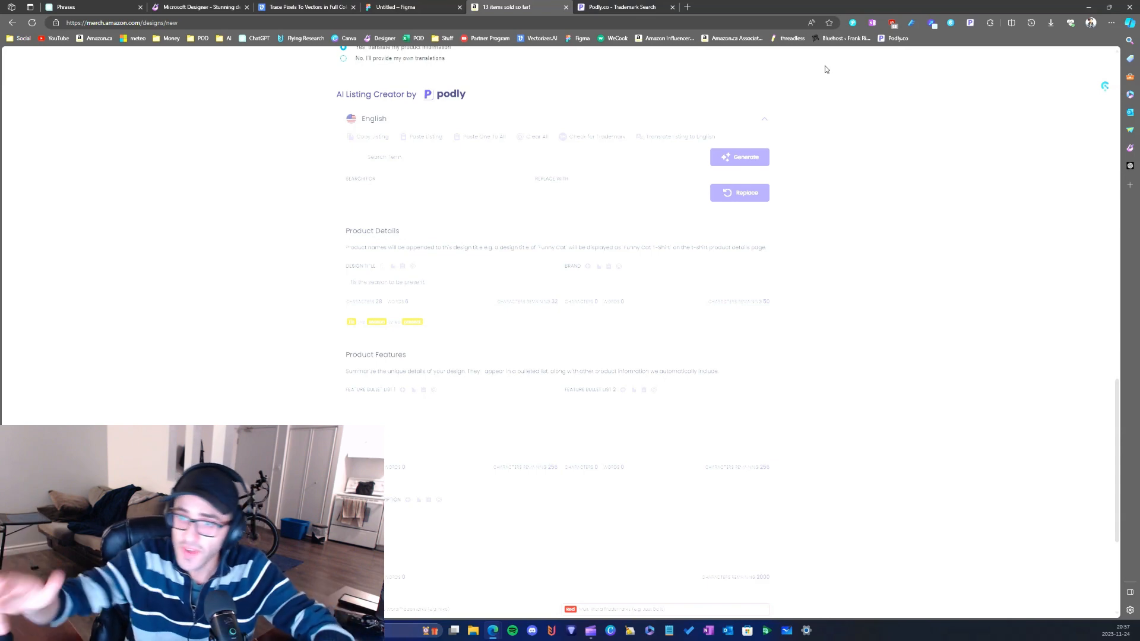
pyautogui.hotkey('ctrl', 'a')
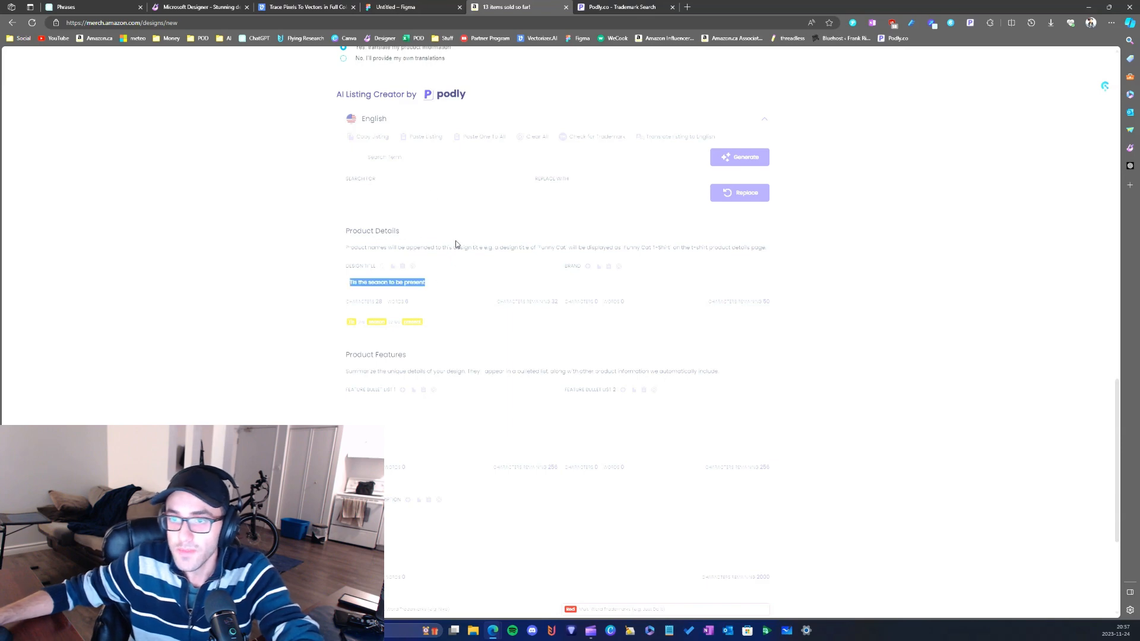
# - Switch to Microsoft Designer, open Image Creator in its own tab and activate the image description field
pyautogui.hotkey('ctrl', '2')
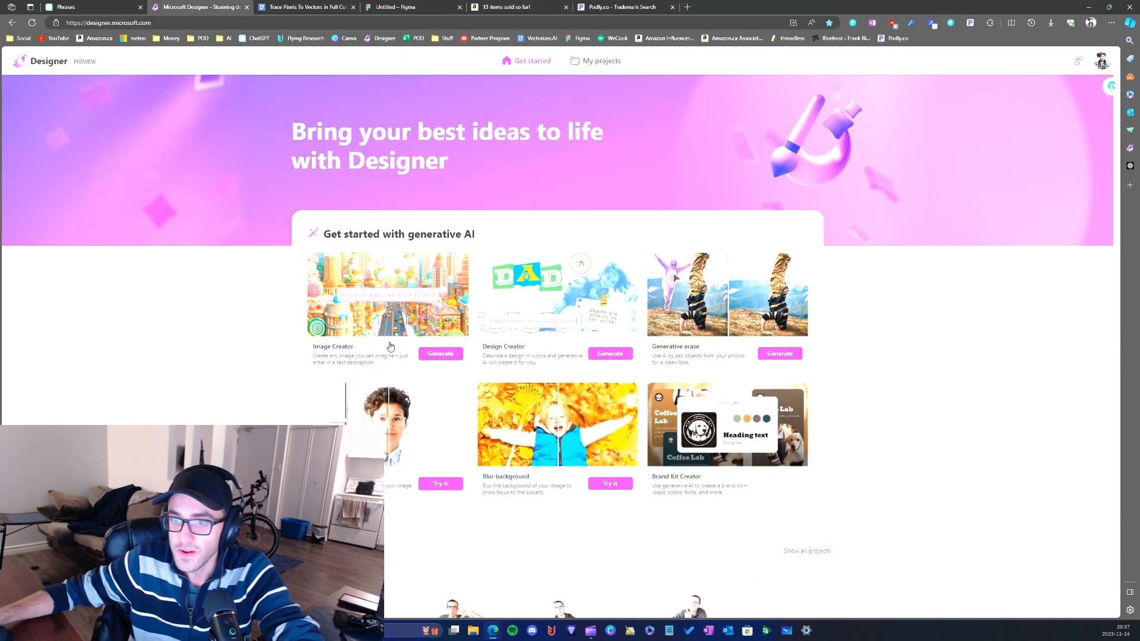
pyautogui.click(373, 347)
pyautogui.click(214, 5)
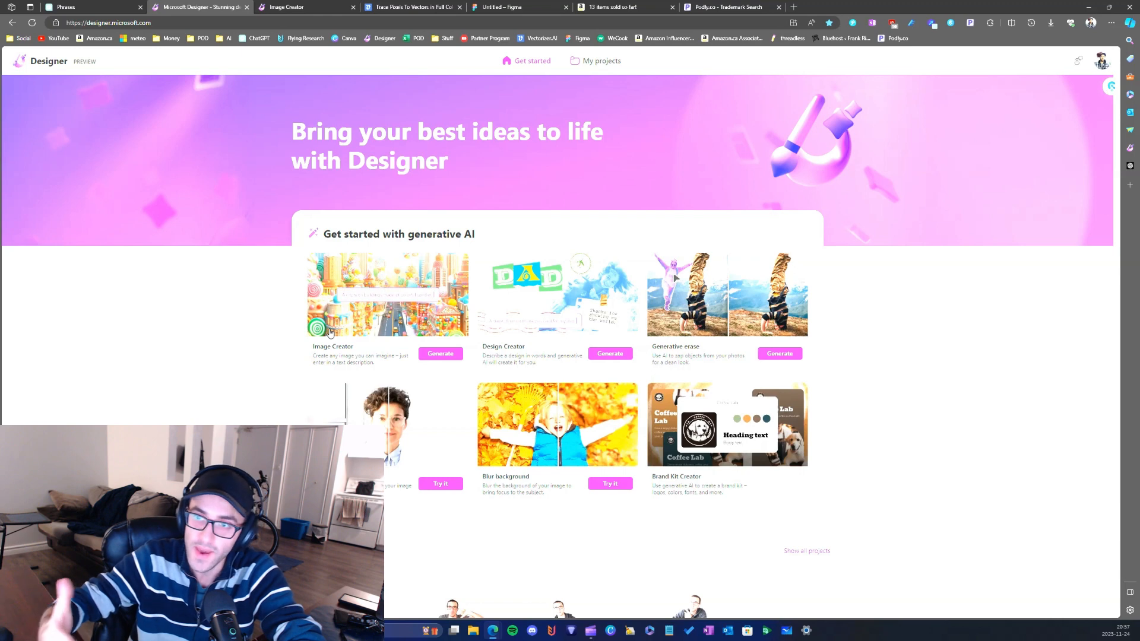
pyautogui.click(304, 7)
pyautogui.click(422, 99)
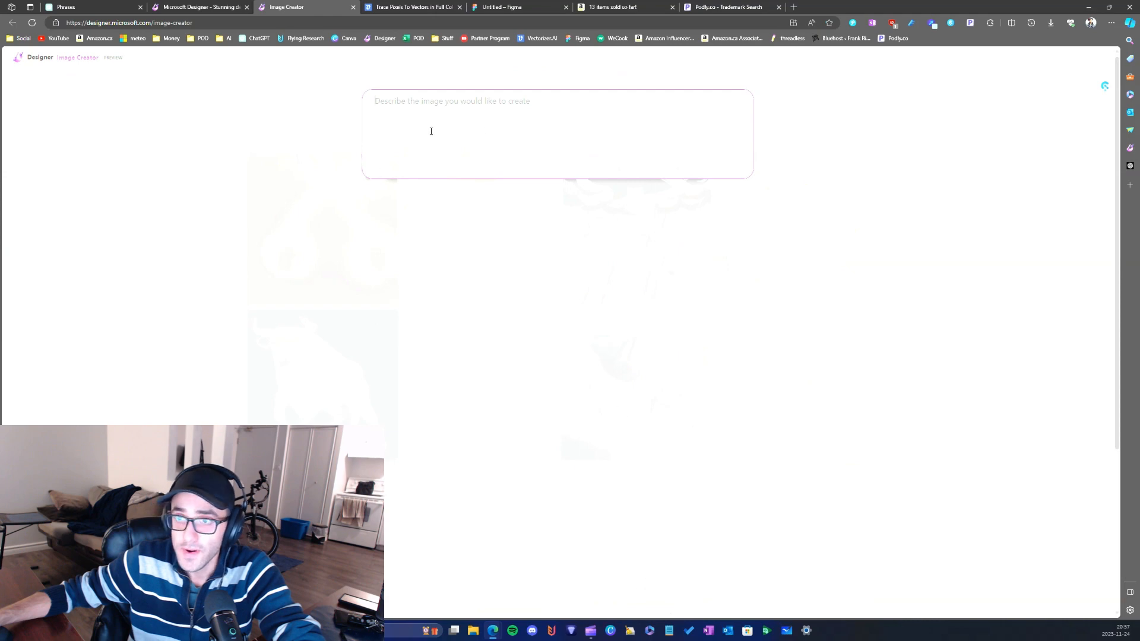
# - Copy the last Thanksgiving vector-art prompt from the DALL-E chat in ChatGPT and paste it as the Image Creator description
pyautogui.click(309, 99)
pyautogui.click(448, 108)
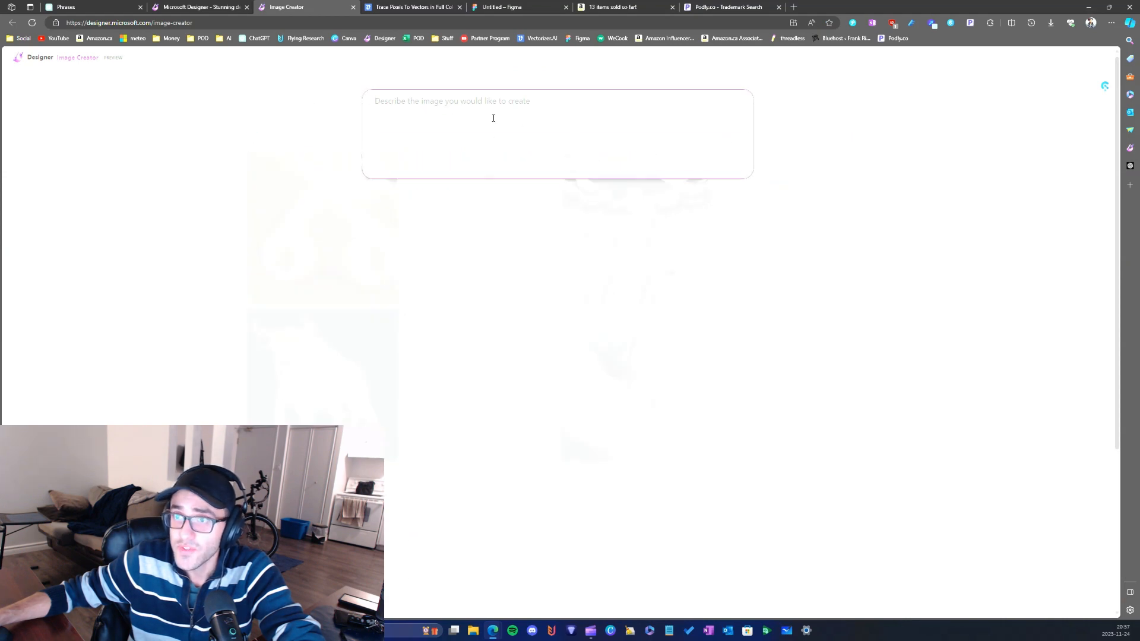
pyautogui.click(65, 7)
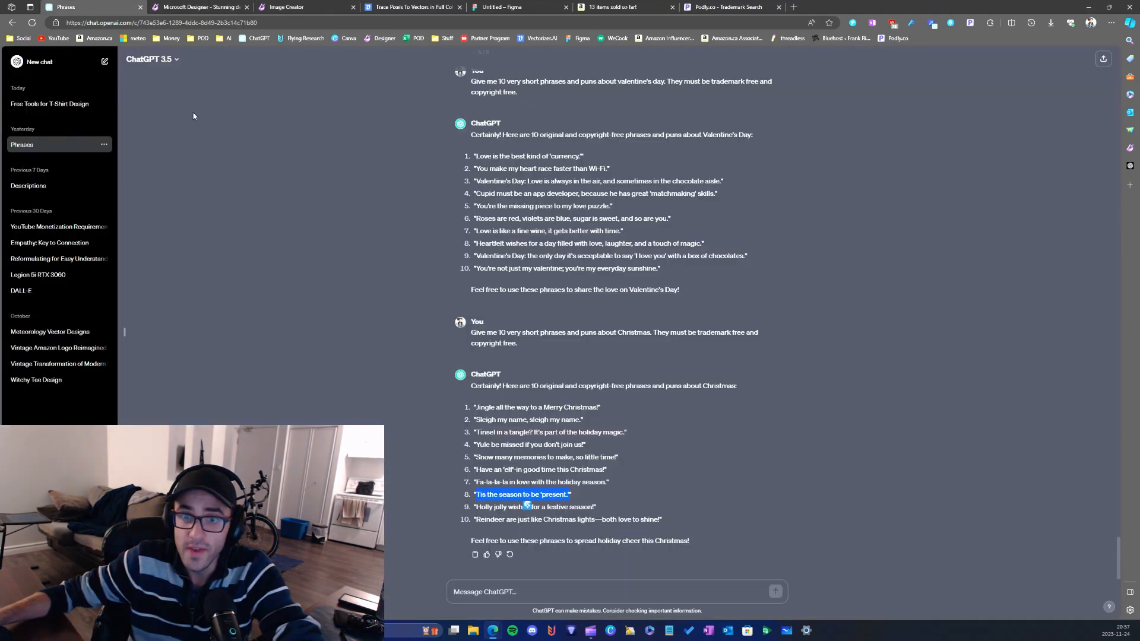
pyautogui.click(56, 291)
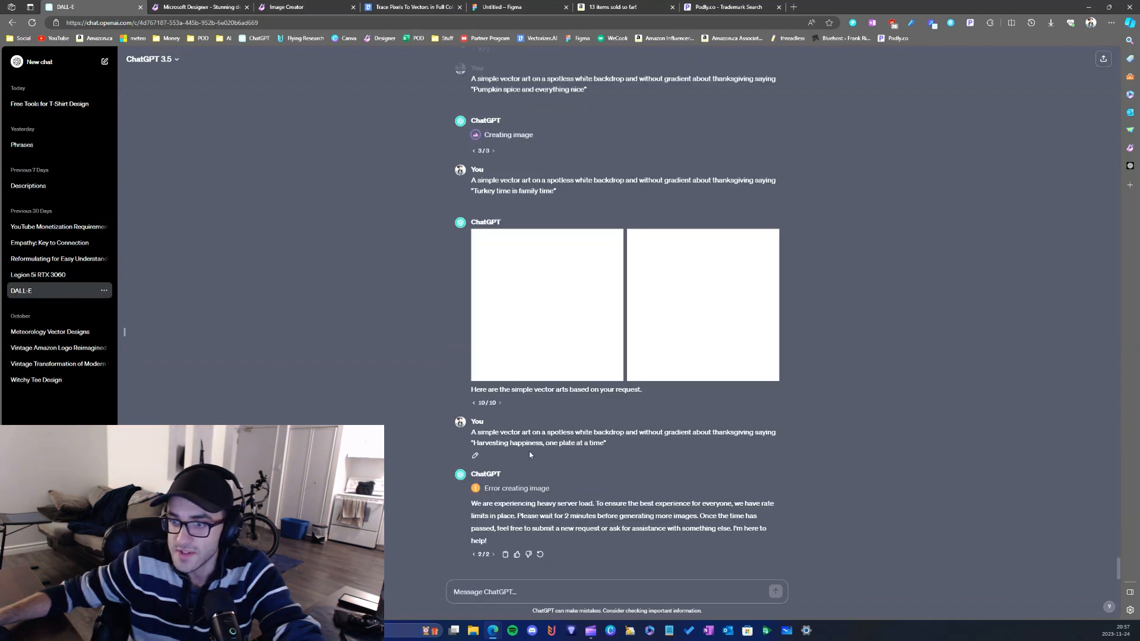
pyautogui.moveTo(608, 442); pyautogui.dragTo(487, 425)
pyautogui.hotkey('ctrl', 'c')
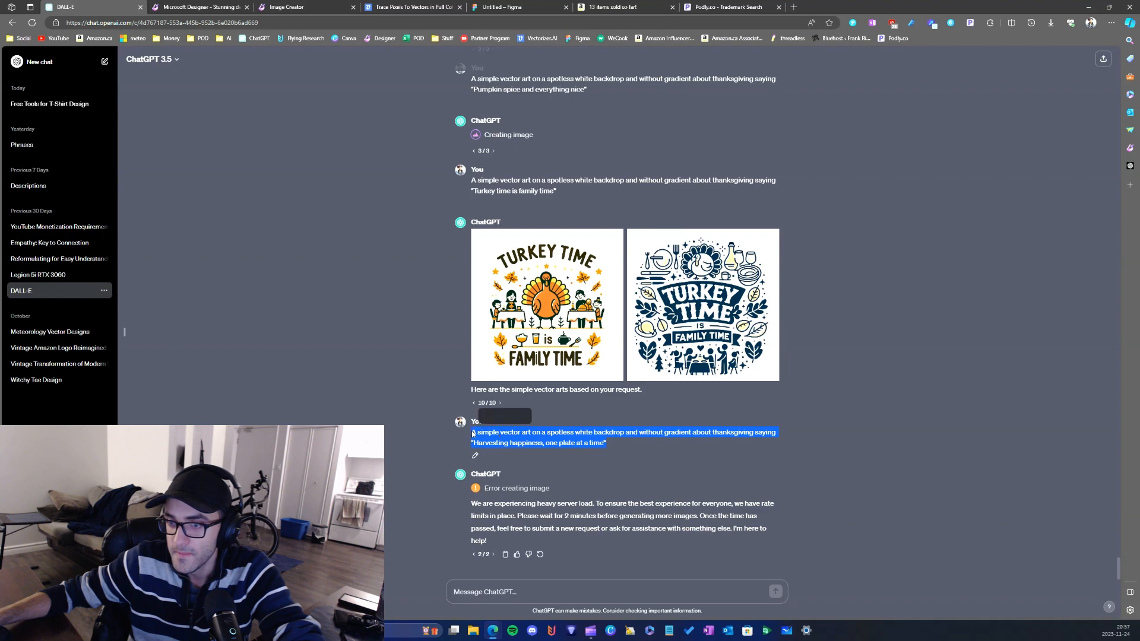
pyautogui.click(297, 6)
pyautogui.click(497, 103)
pyautogui.hotkey('ctrl', 'v')
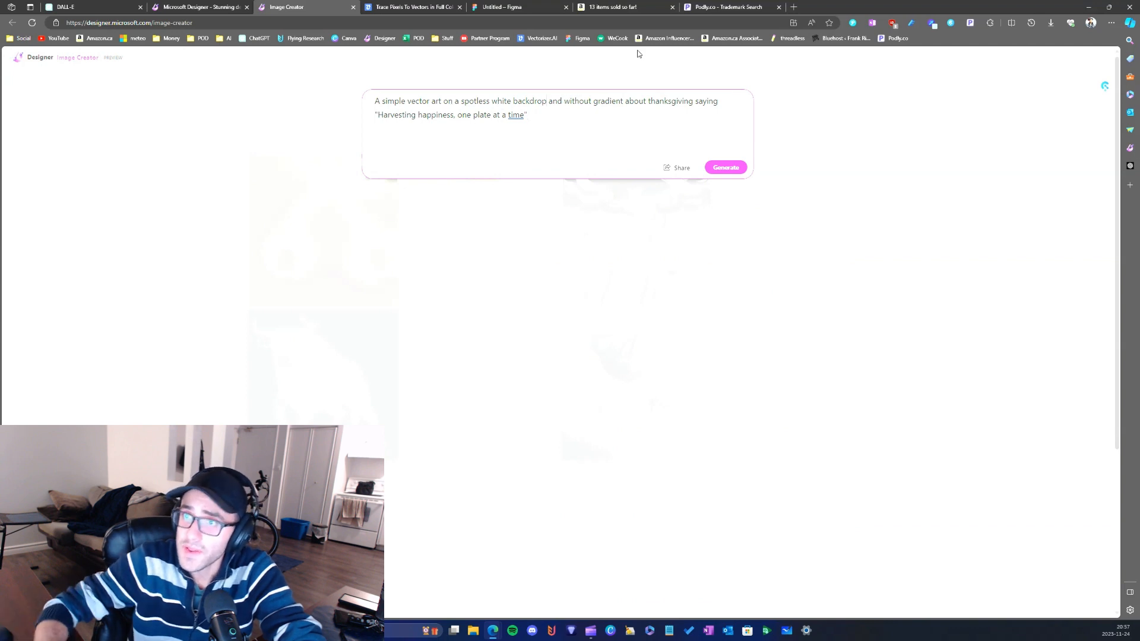
# - Remove "and without gradient" from the prompt, replace "thanksgiving" with "christmas" and delete the old quoted phrase
pyautogui.hotkey('ctrl', 'Delete')
pyautogui.hotkey('ctrl', 'Delete')
pyautogui.hotkey('ctrl', 'Delete')
pyautogui.hotkey('ctrl', 'Delete')
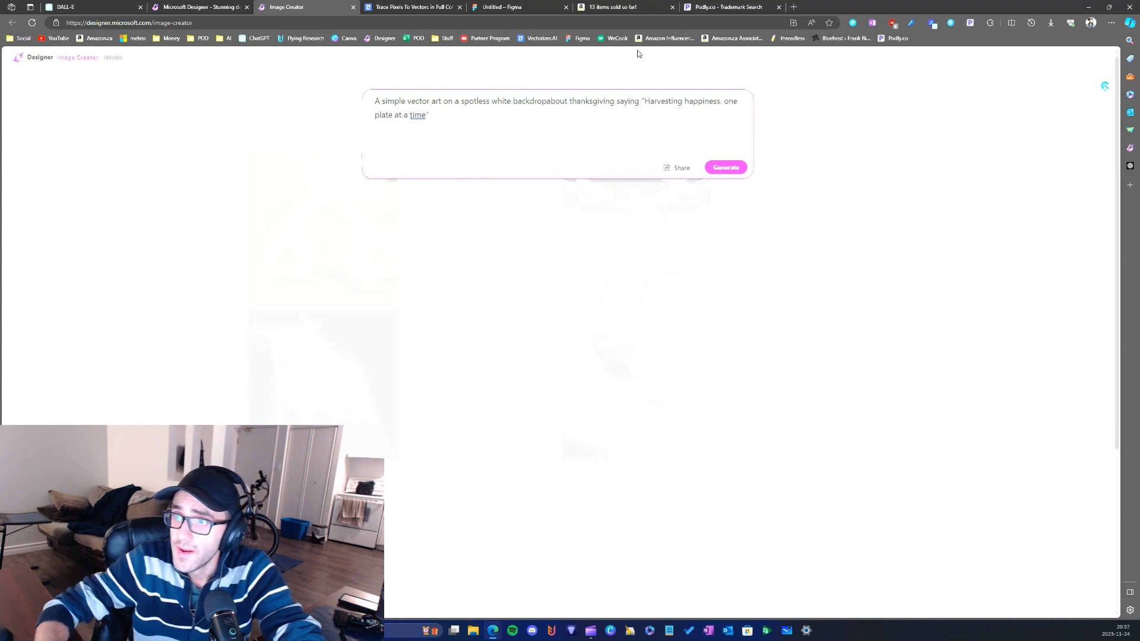
pyautogui.hotkey('ctrl', 'BackSpace')
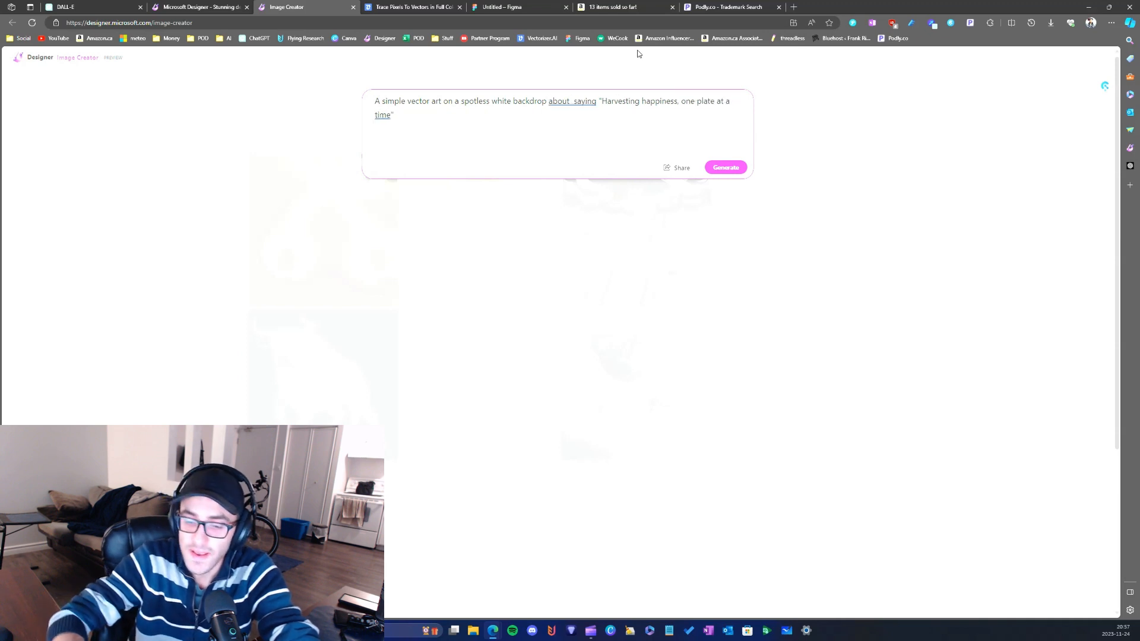
pyautogui.write('christmas')
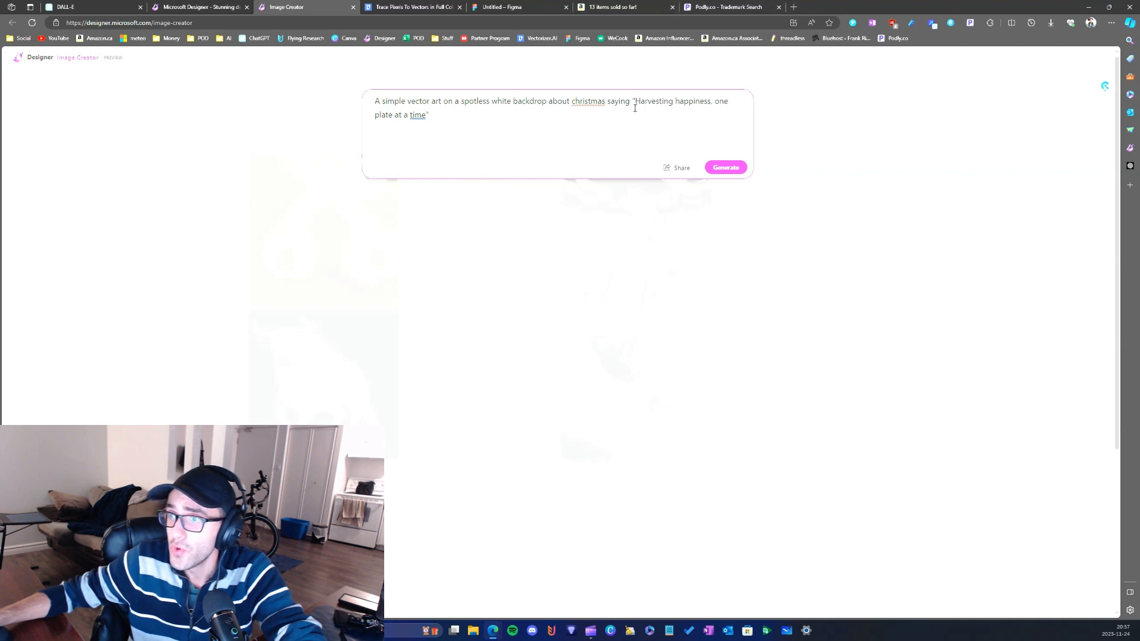
pyautogui.moveTo(635, 109); pyautogui.dragTo(429, 116)
pyautogui.press('BackSpace')
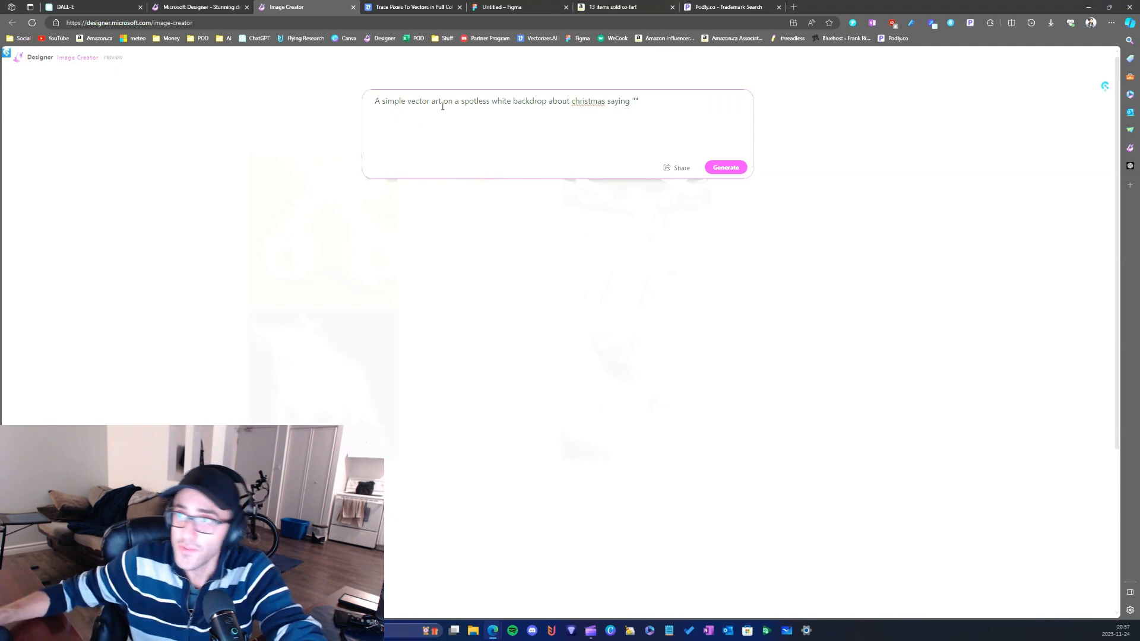
# - Copy "Tis the season to be present" from Podly into the prompt's quotes, generate the images and generate a second set
pyautogui.click(196, 7)
pyautogui.click(410, 6)
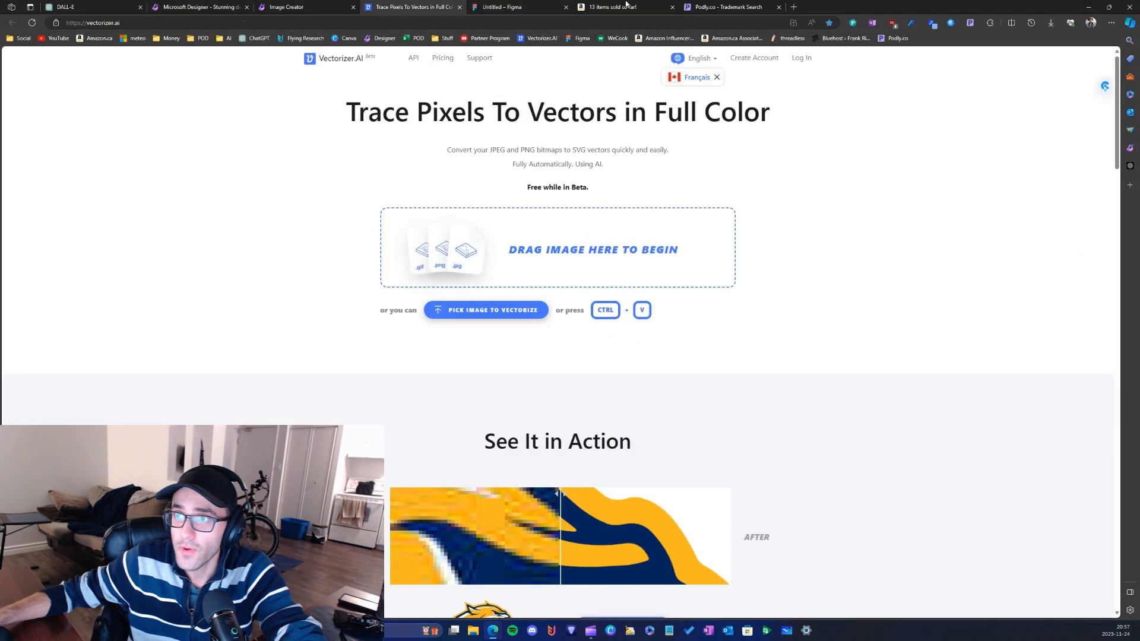
pyautogui.click(626, 6)
pyautogui.click(729, 7)
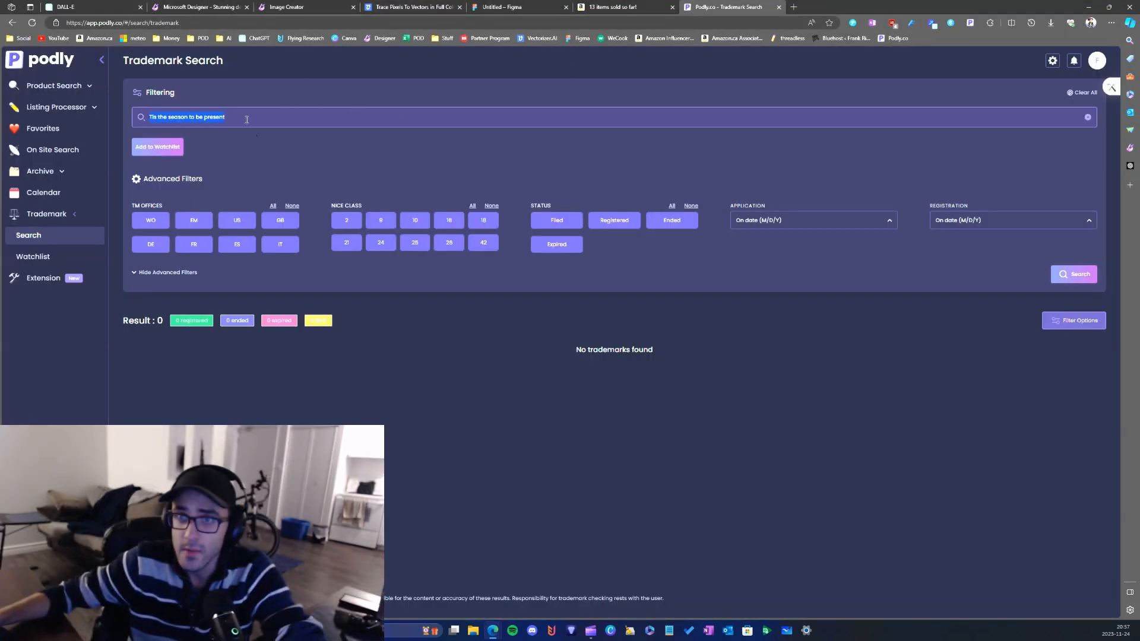
pyautogui.click(287, 6)
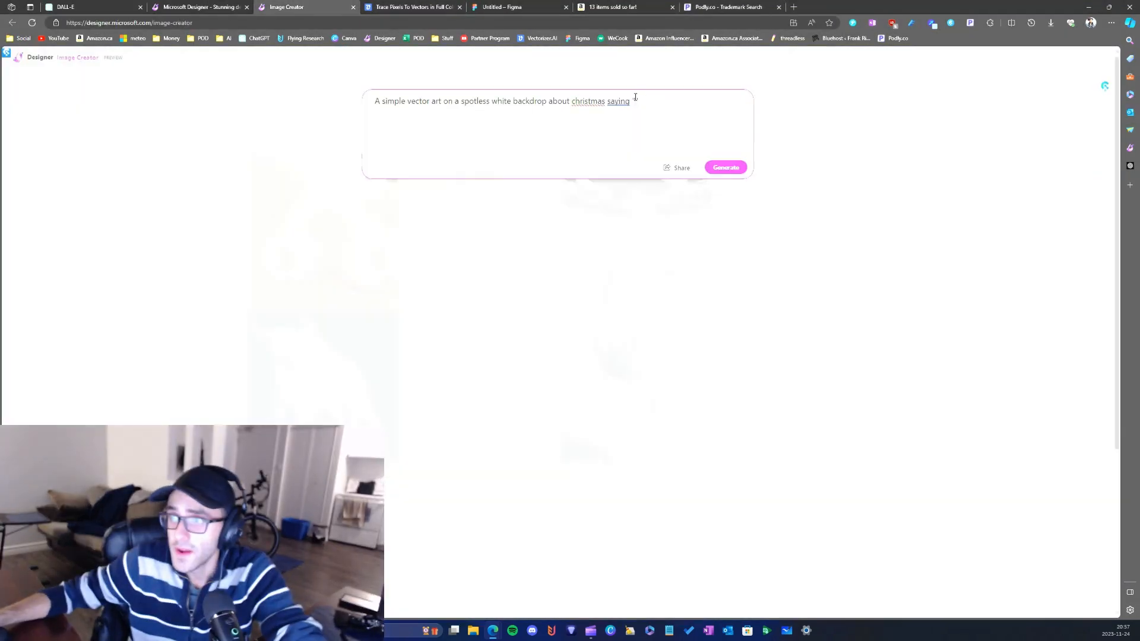
pyautogui.hotkey('ctrl', 'v')
pyautogui.click(725, 168)
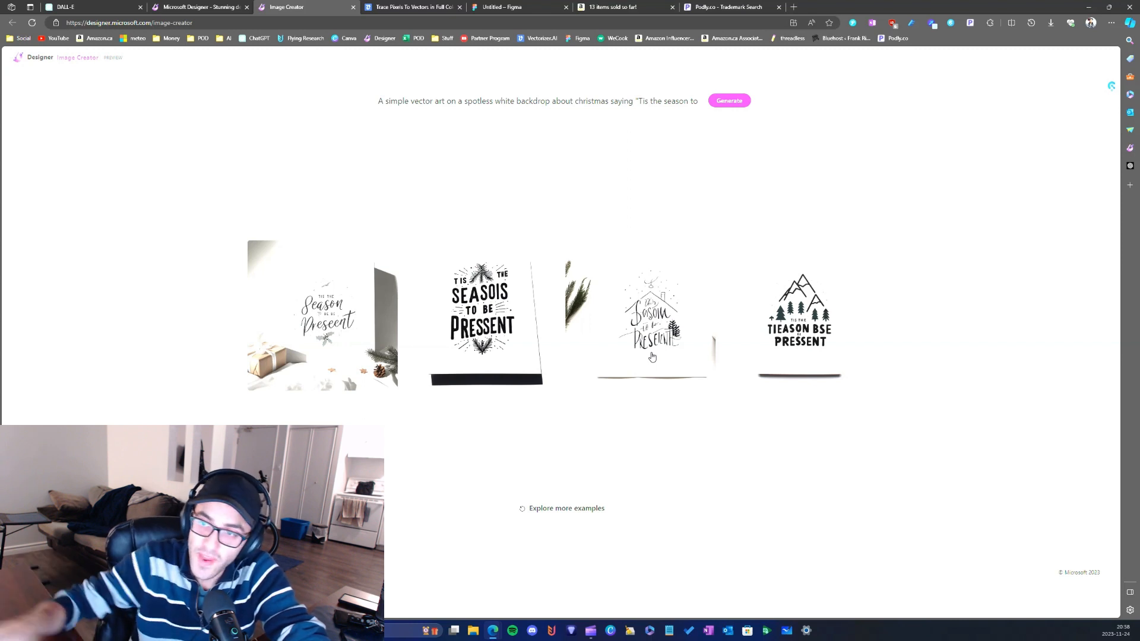
pyautogui.click(731, 107)
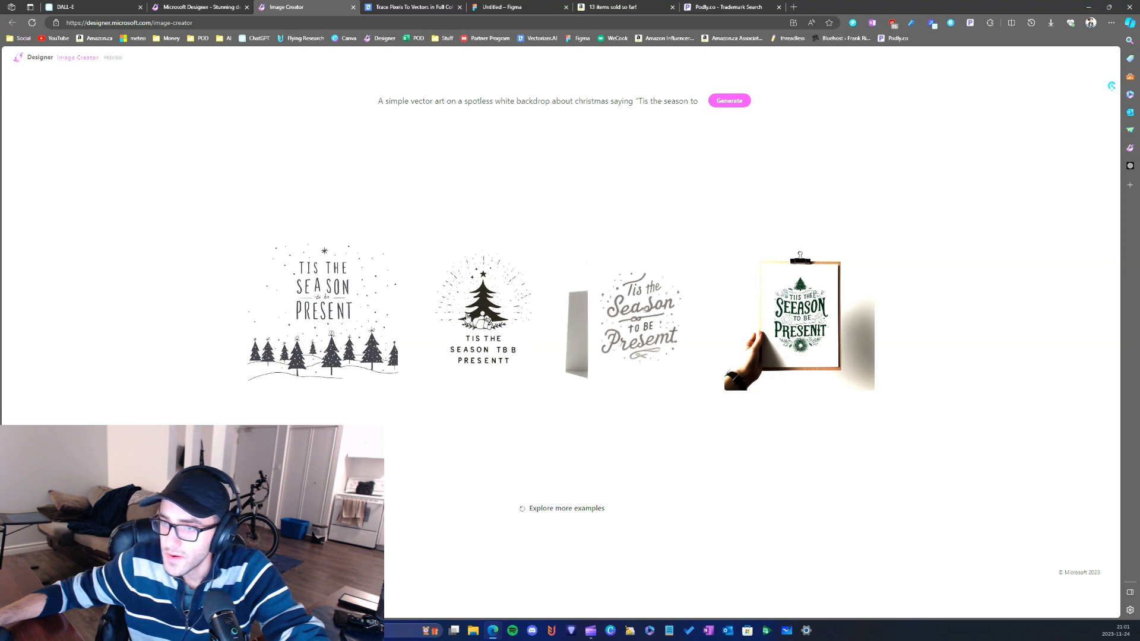
# - Download the generated image with the single Christmas tree above the text and close its preview
pyautogui.click(492, 295)
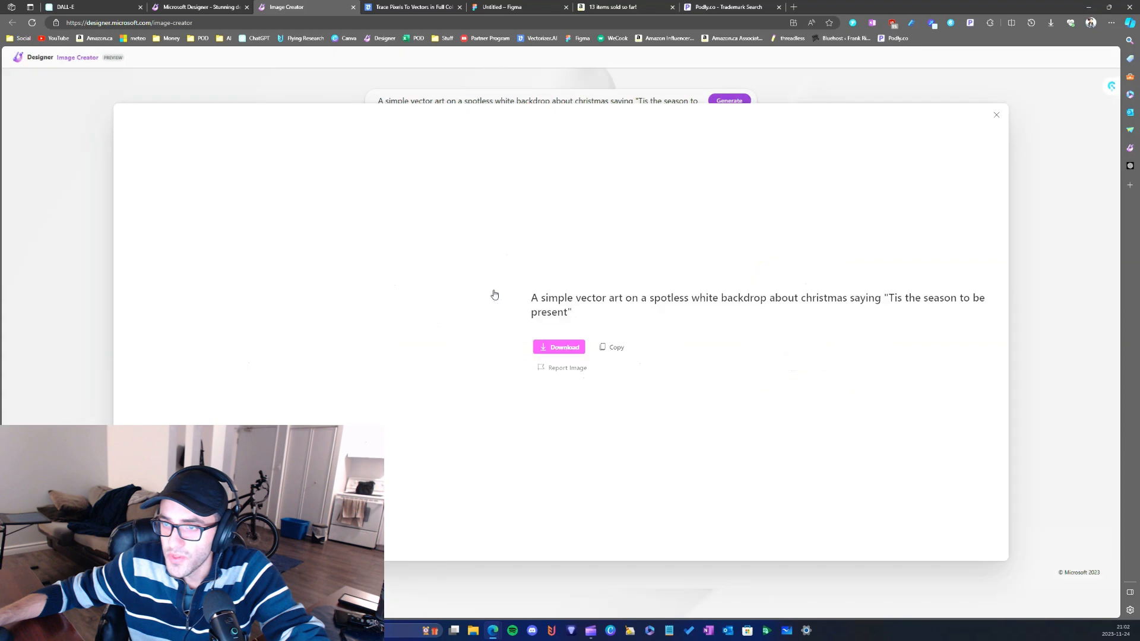
pyautogui.click(564, 348)
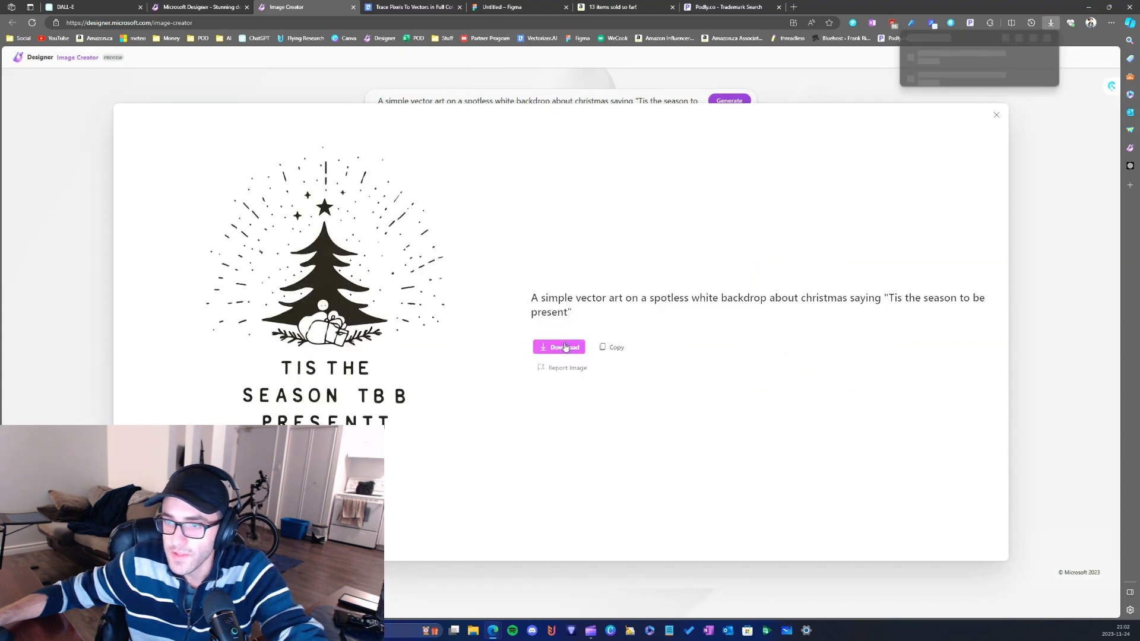
pyautogui.click(1035, 152)
# - Load the Designer JPEG from the Downloads folder into Vectorizer.AI for tracing
pyautogui.click(443, 7)
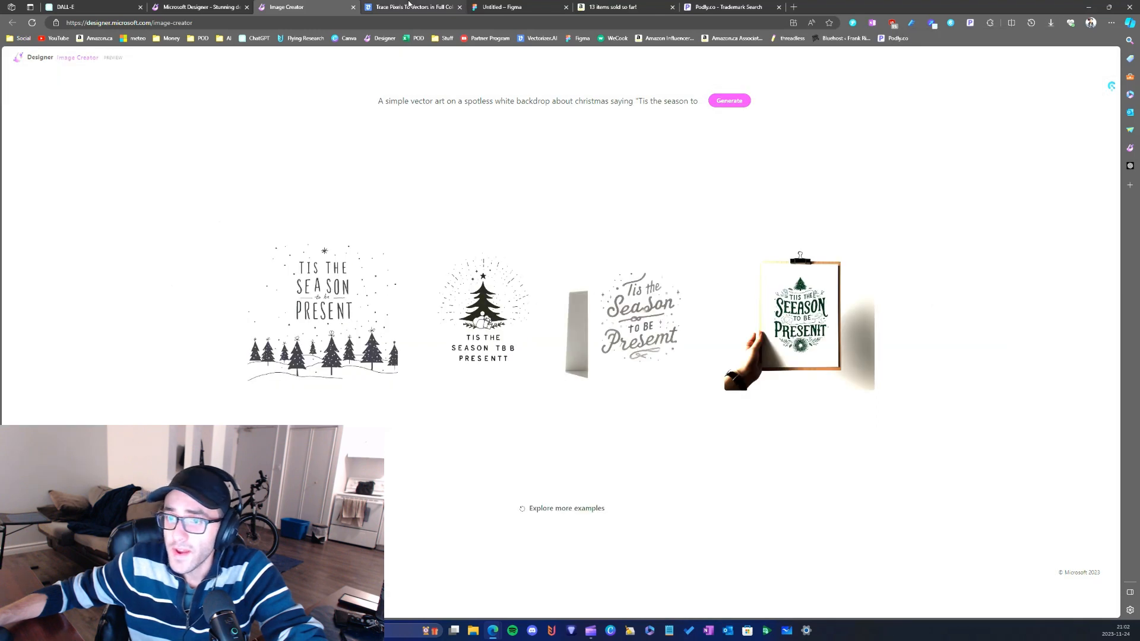
pyautogui.click(469, 632)
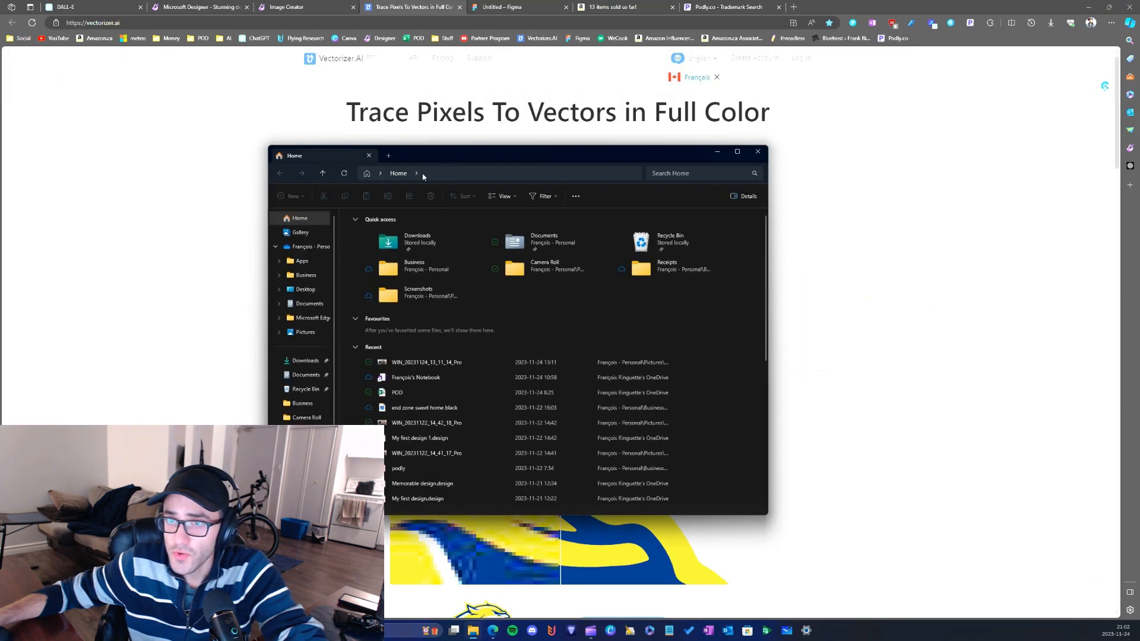
pyautogui.click(304, 361)
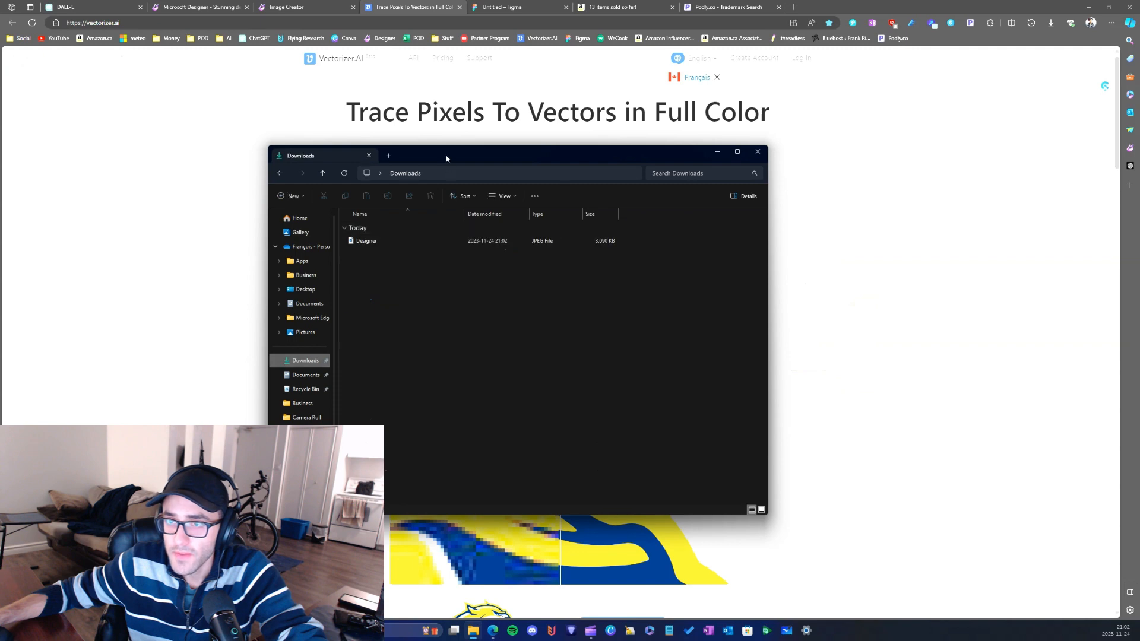
pyautogui.moveTo(446, 159); pyautogui.dragTo(660, 237)
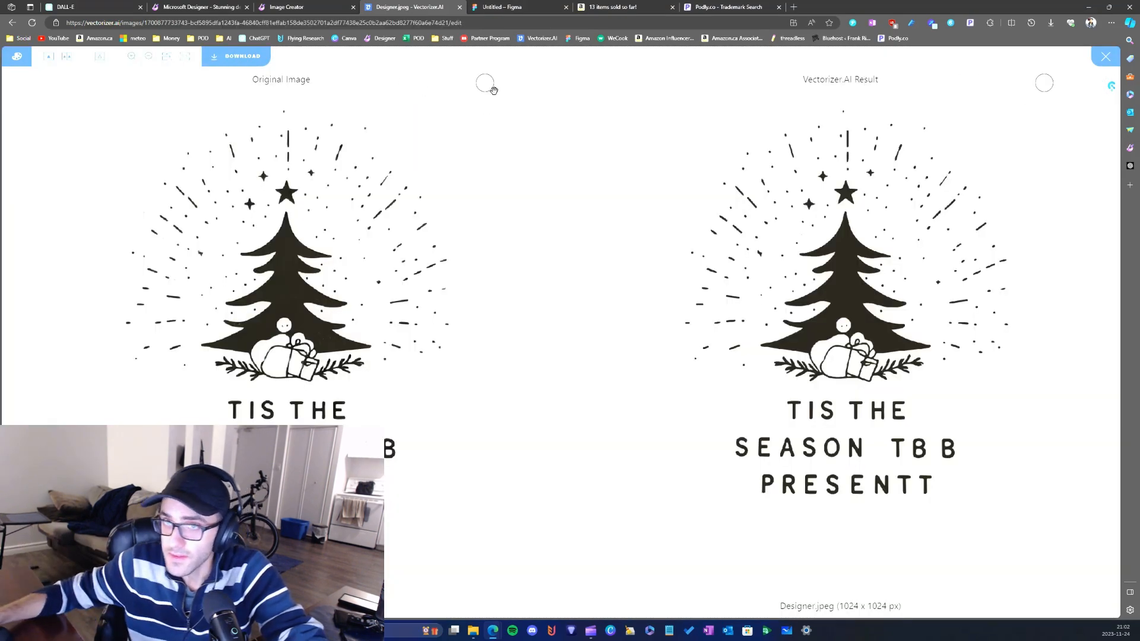
# - Download the traced image as SVG with Flatten turned on and Fill Gaps turned off
pyautogui.click(254, 67)
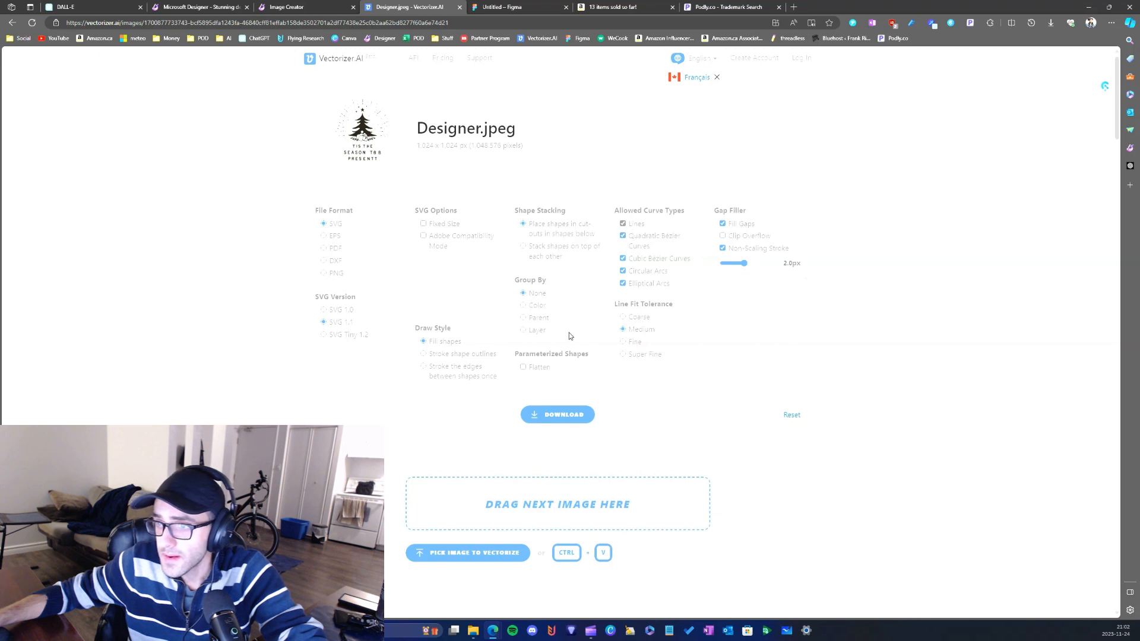
pyautogui.click(524, 368)
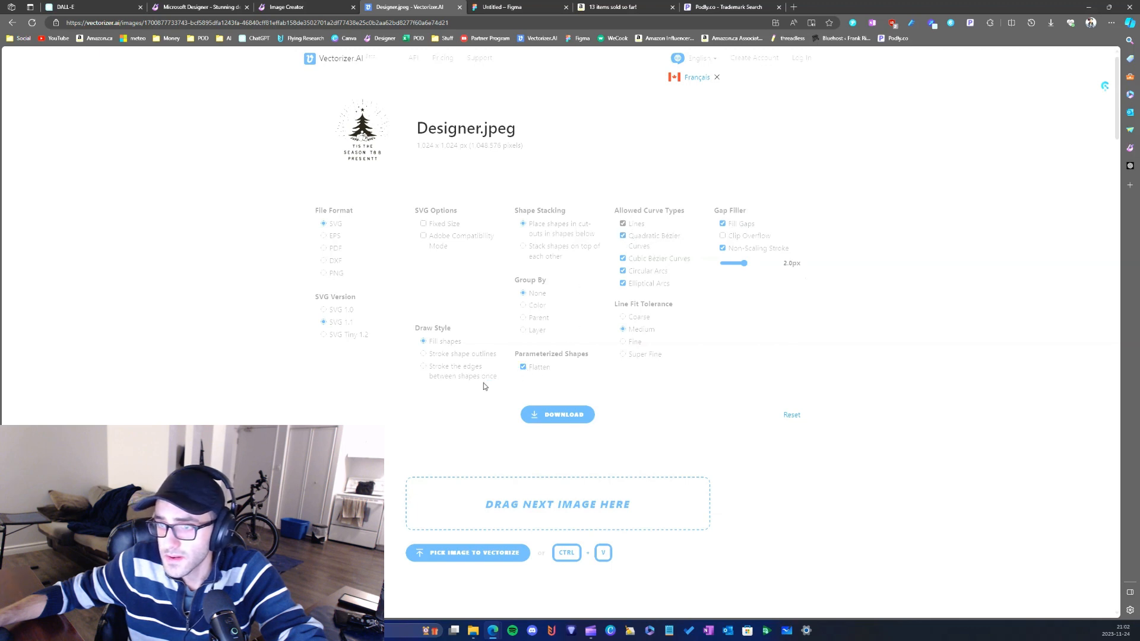
pyautogui.click(723, 225)
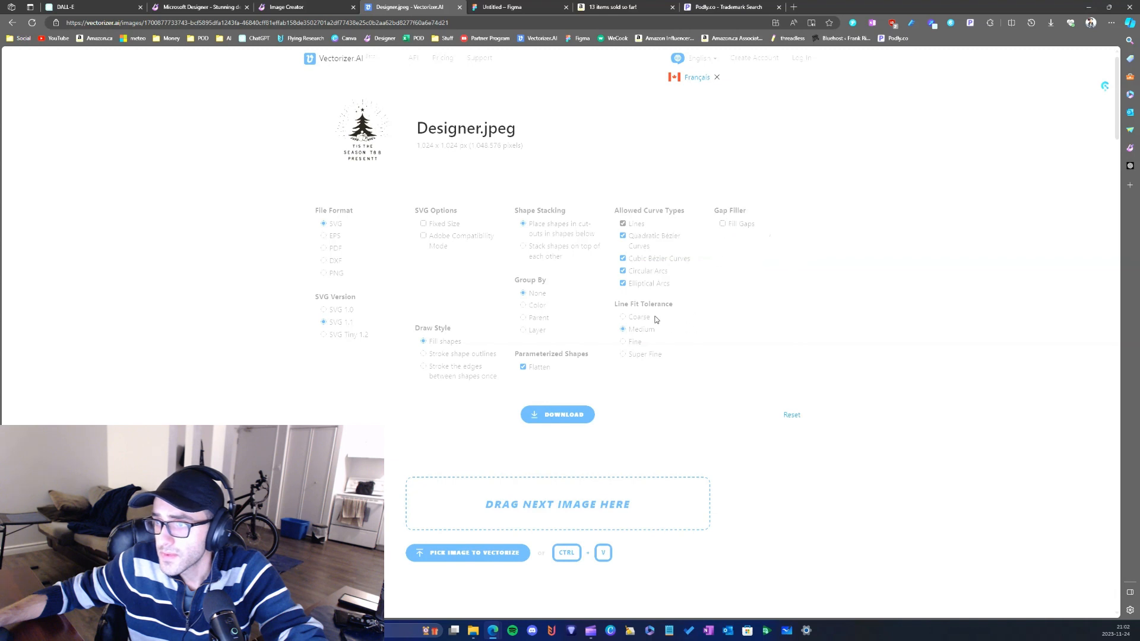
pyautogui.click(546, 414)
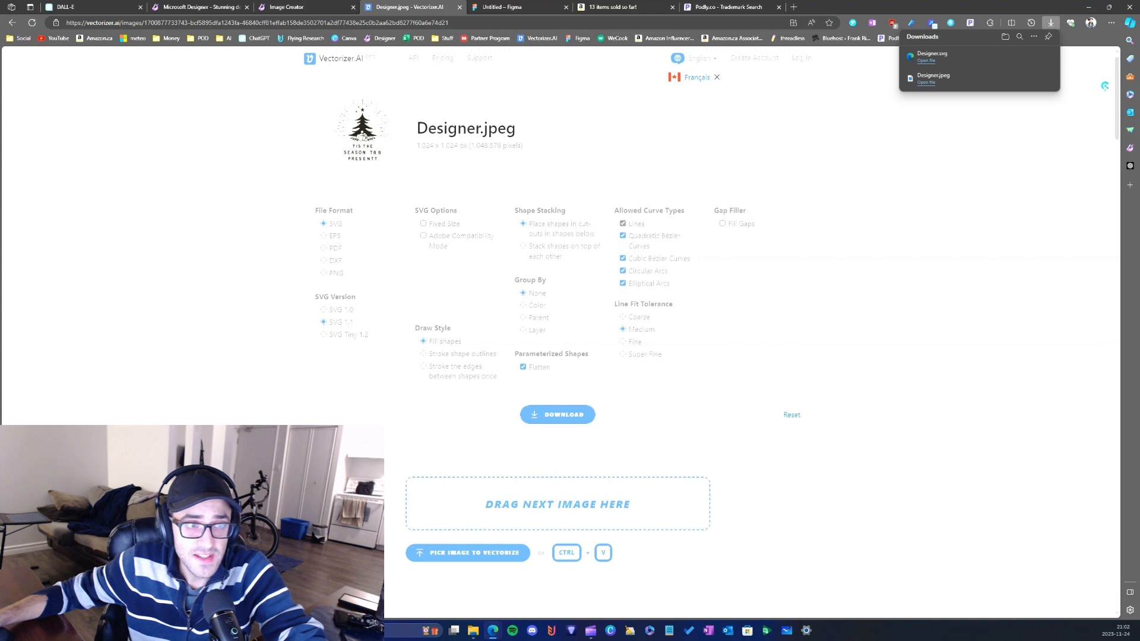
# - Copy the Designer SVG file from the Downloads folder and switch to the Untitled file in Figma
pyautogui.moveTo(0, 226); pyautogui.dragTo(340, 206)
pyautogui.click(214, 300)
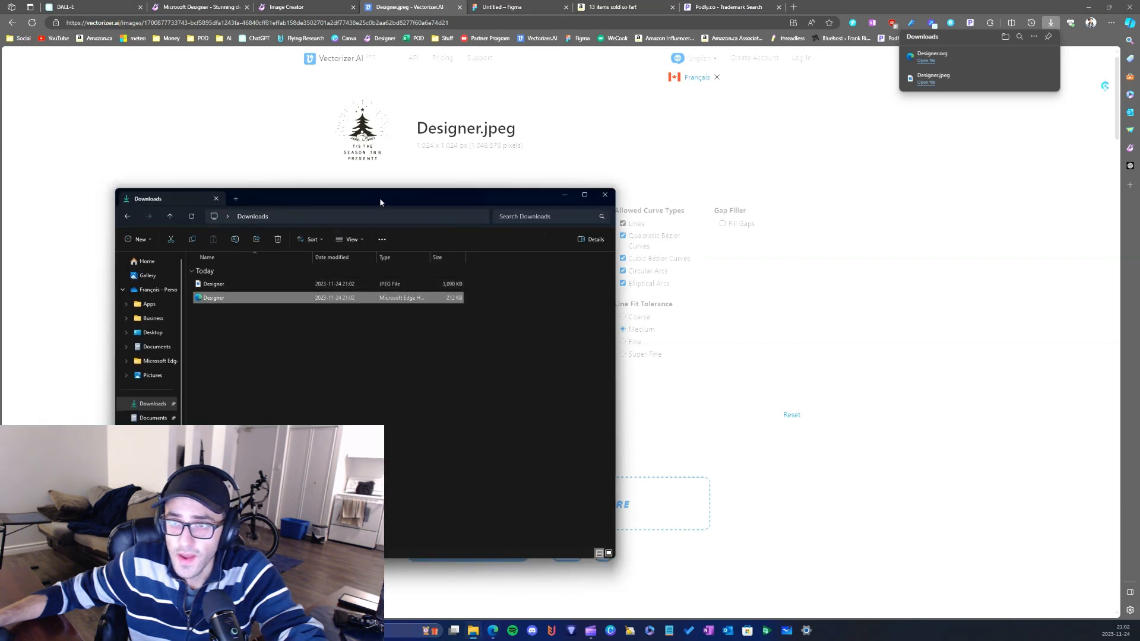
pyautogui.click(502, 6)
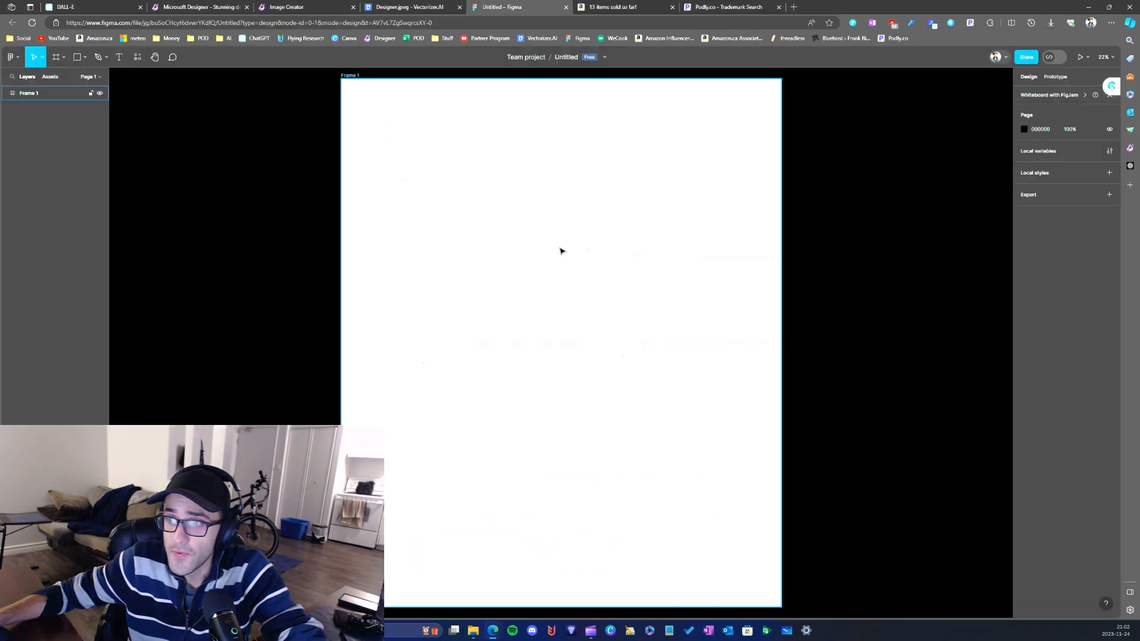
# - Paste the Designer vector artwork into Frame 1 and move it toward the frame's middle
pyautogui.click(572, 276)
pyautogui.hotkey('shift', '2')
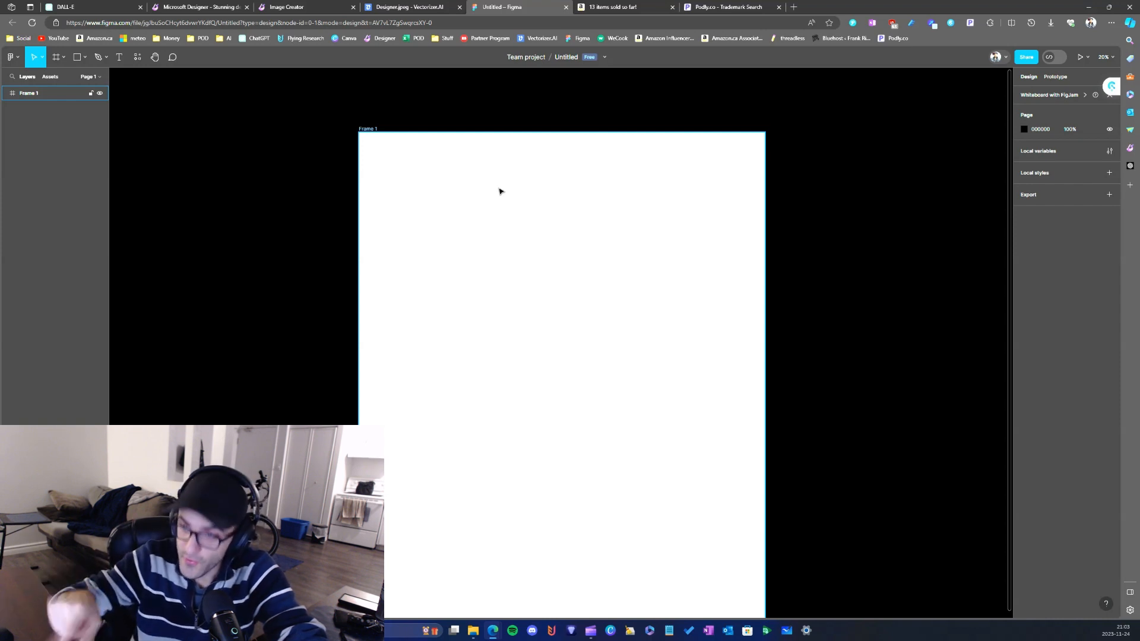
pyautogui.scroll(-1, 508, 179)
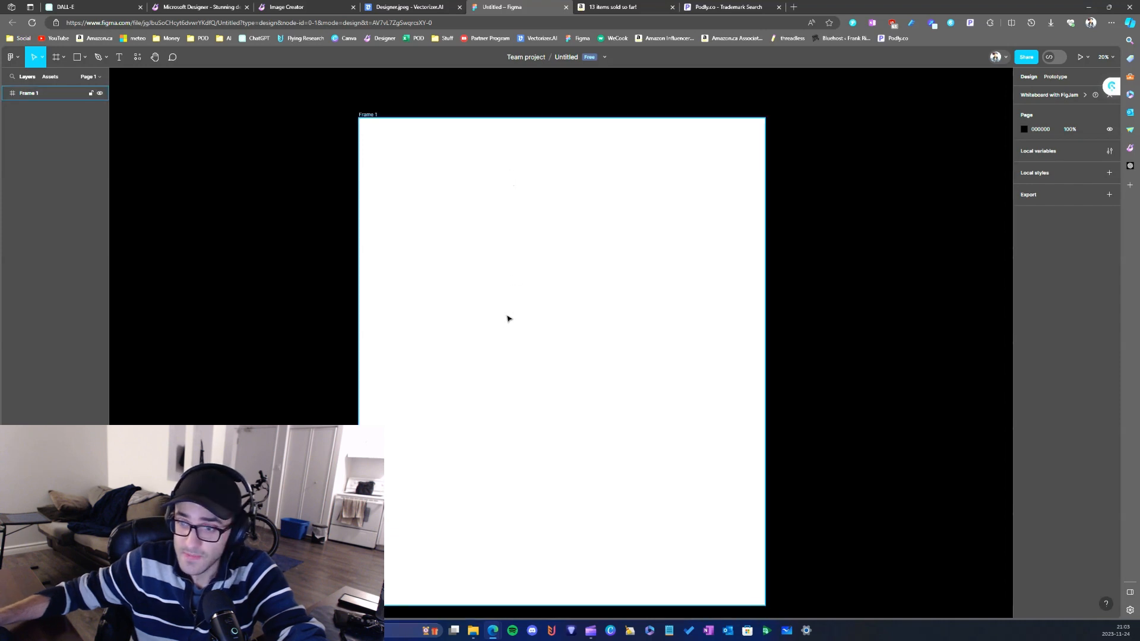
pyautogui.click(376, 208)
pyautogui.scroll(-1, 376, 209)
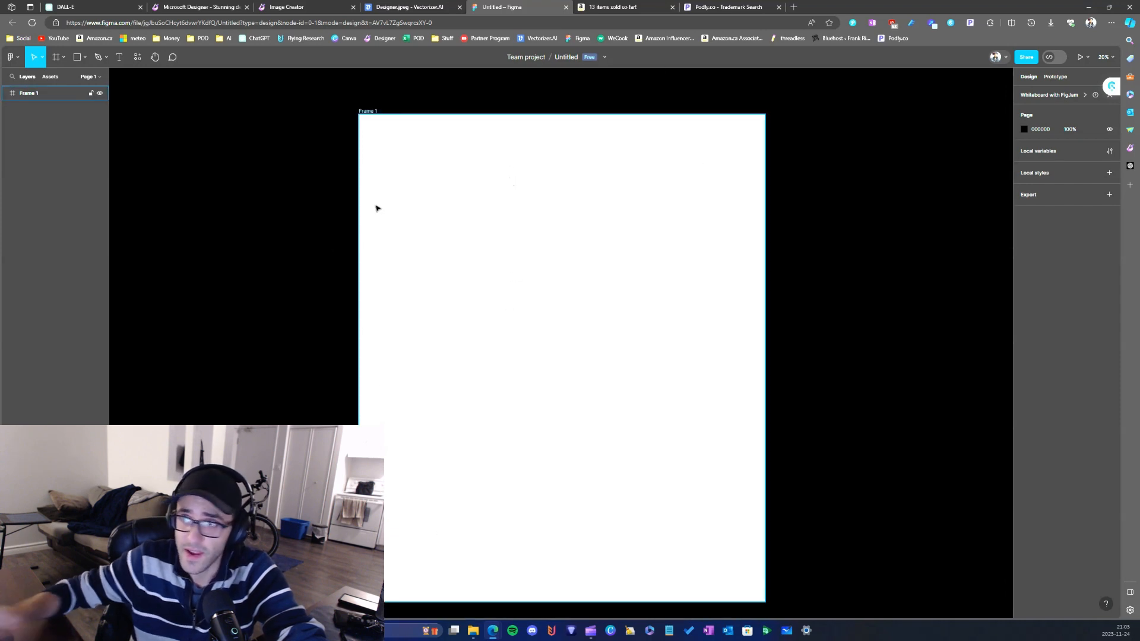
pyautogui.click(226, 208)
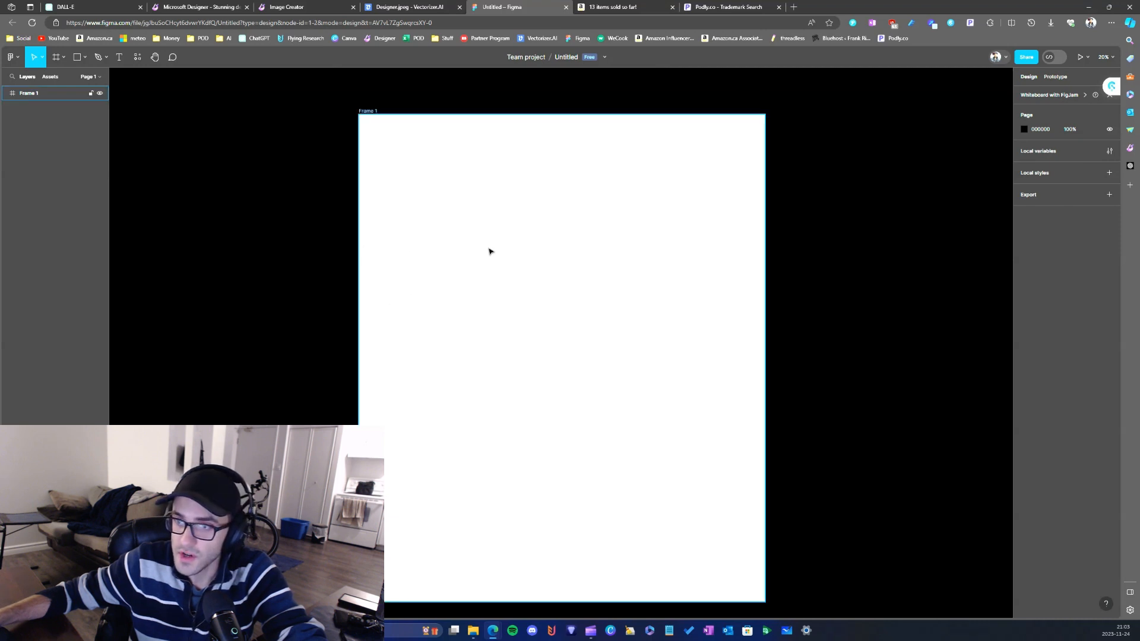
pyautogui.hotkey('ctrl', 'v')
pyautogui.moveTo(526, 250); pyautogui.dragTo(618, 307)
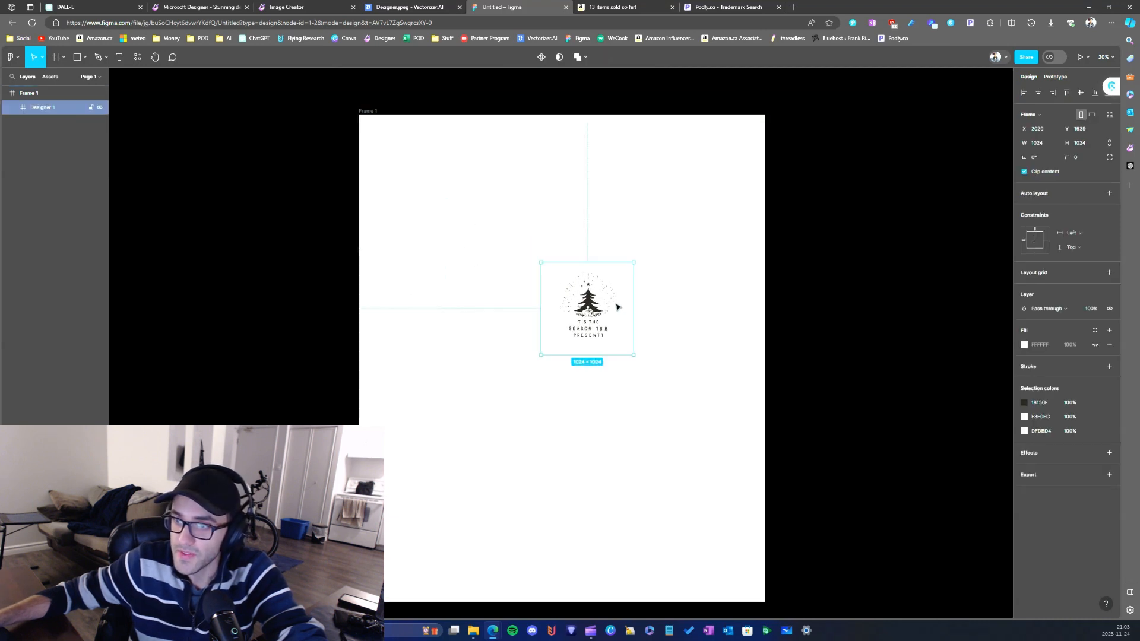
# - Constrain the artwork's proportions, set its width to 4500 and align it with the frame's top-left corner at X 0, Y 0
pyautogui.click(1110, 145)
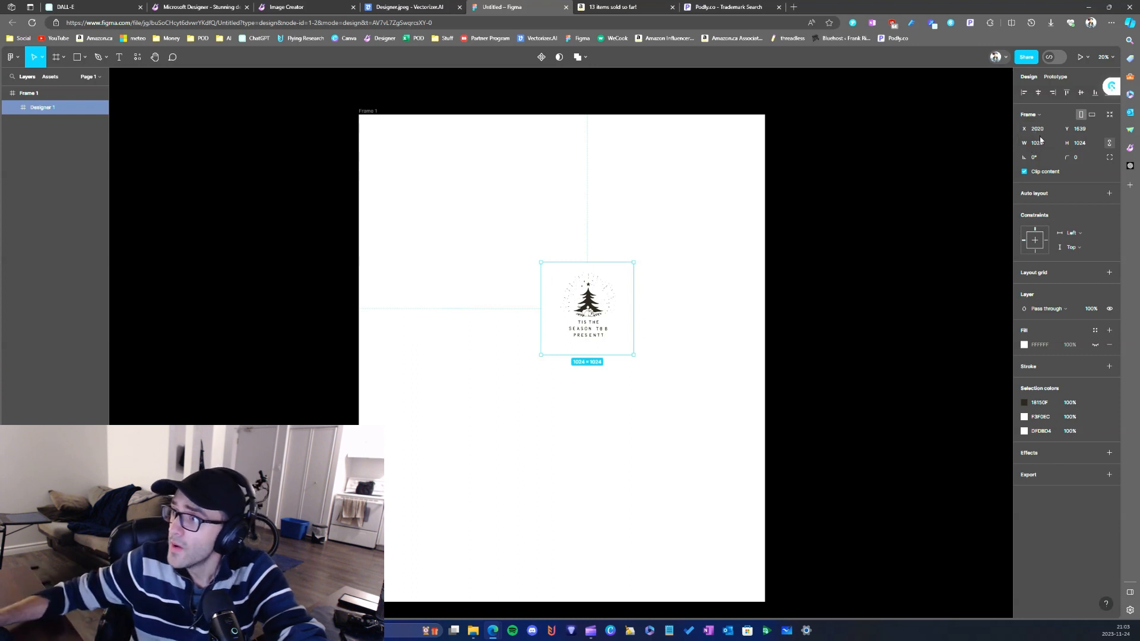
pyautogui.click(1042, 142)
pyautogui.write('4500')
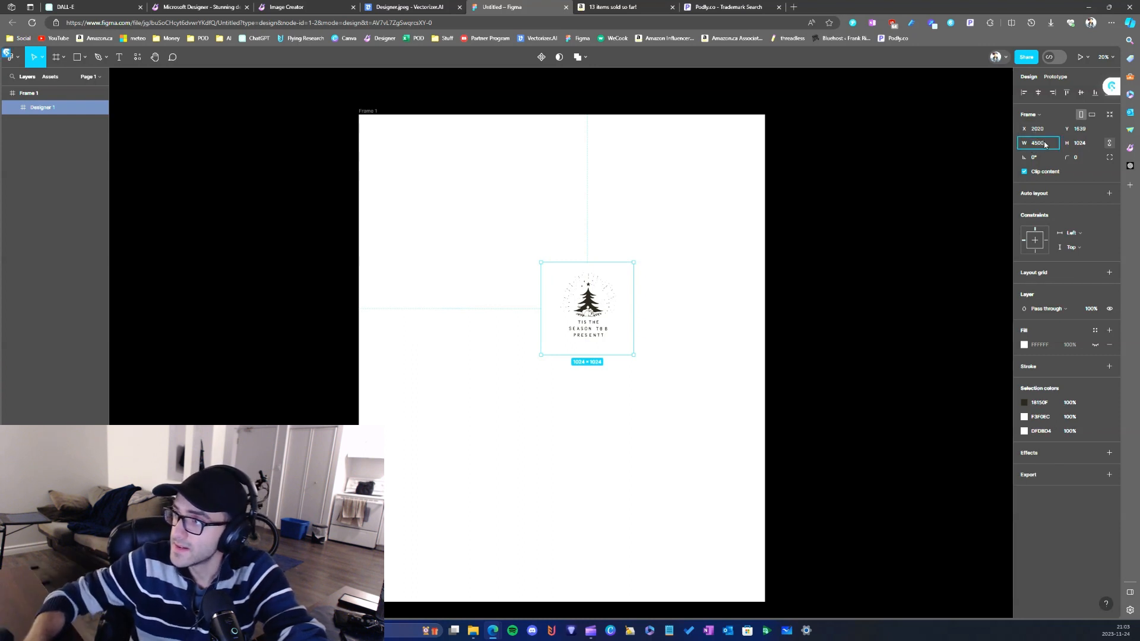
pyautogui.press('Return')
pyautogui.moveTo(627, 301); pyautogui.dragTo(405, 171)
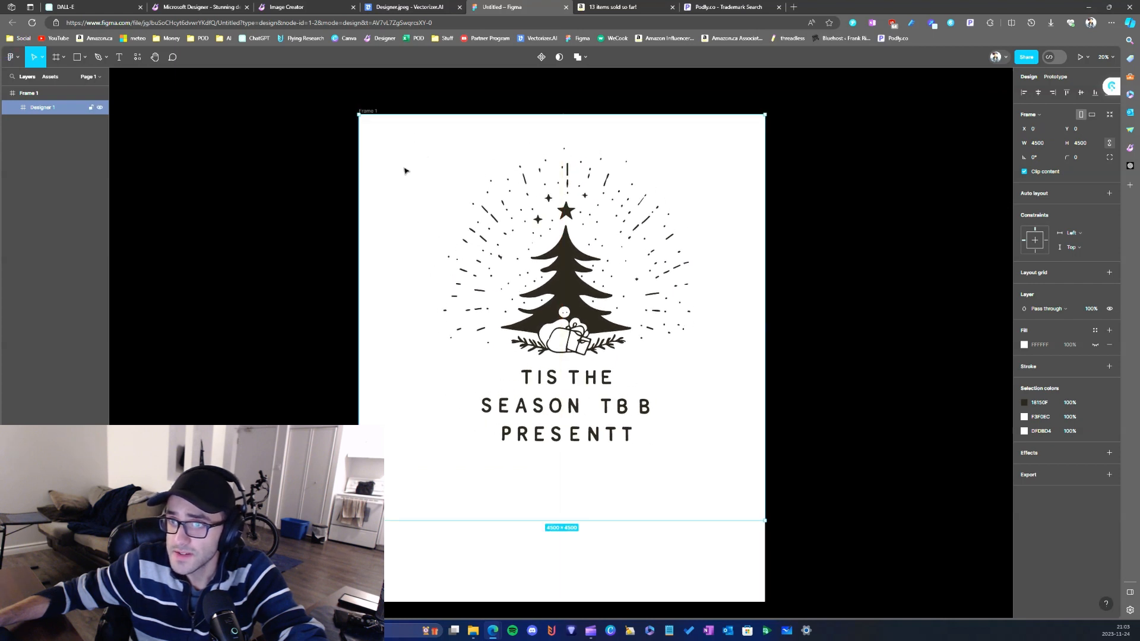
# - Expand the Designer 1 frame and examine its vector layers and the off-white background shapes around the artwork
pyautogui.click(12, 109)
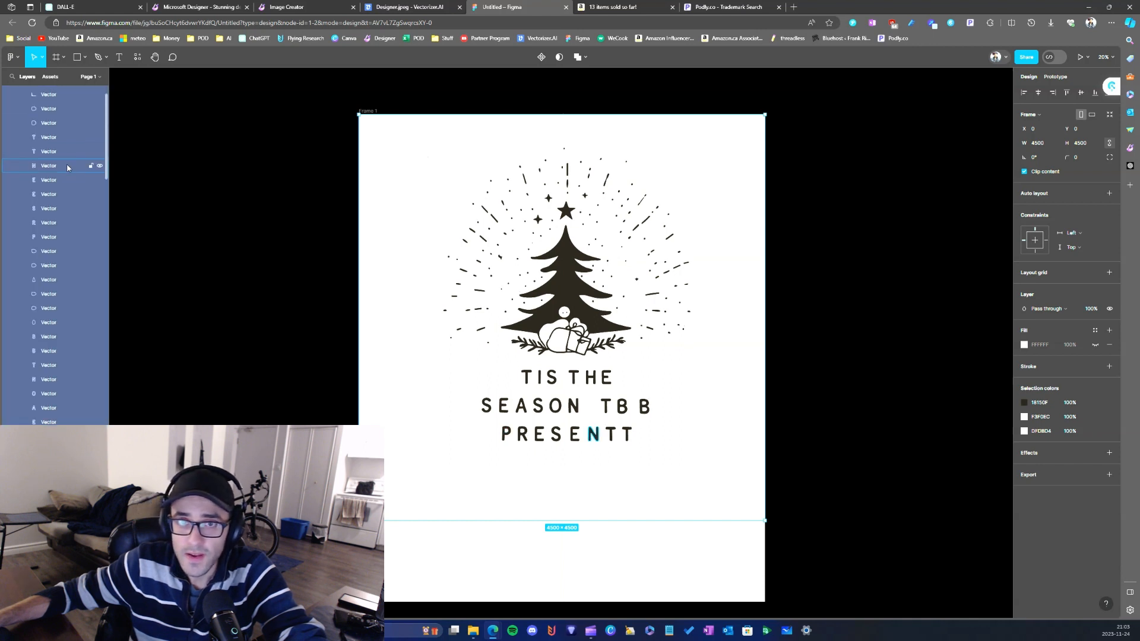
pyautogui.scroll(-3, 47, 249)
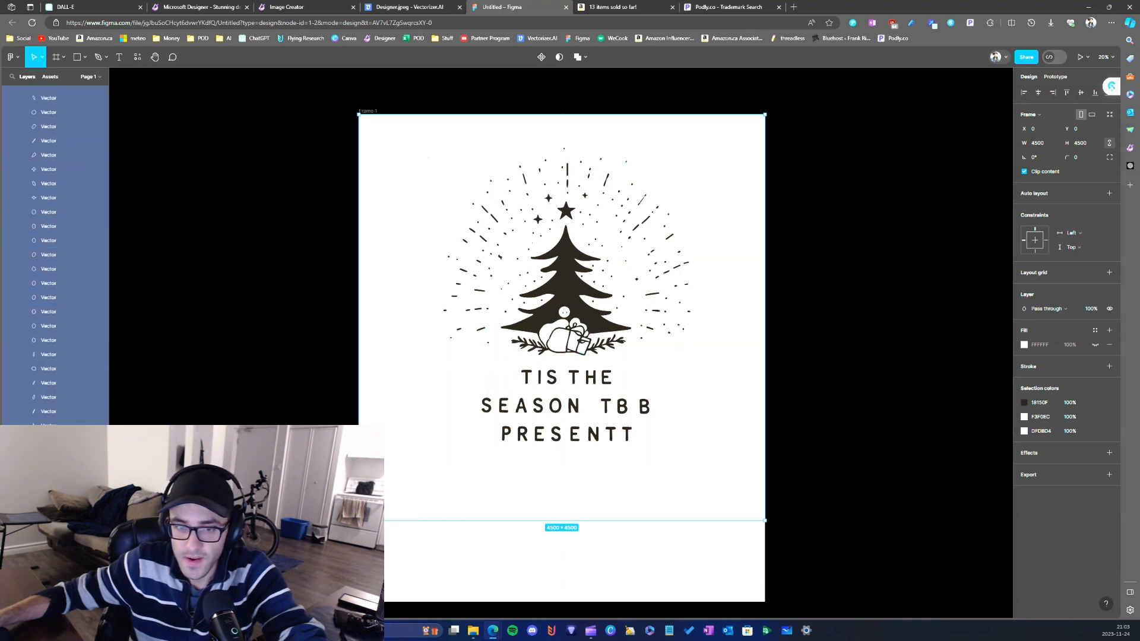
pyautogui.press('Escape')
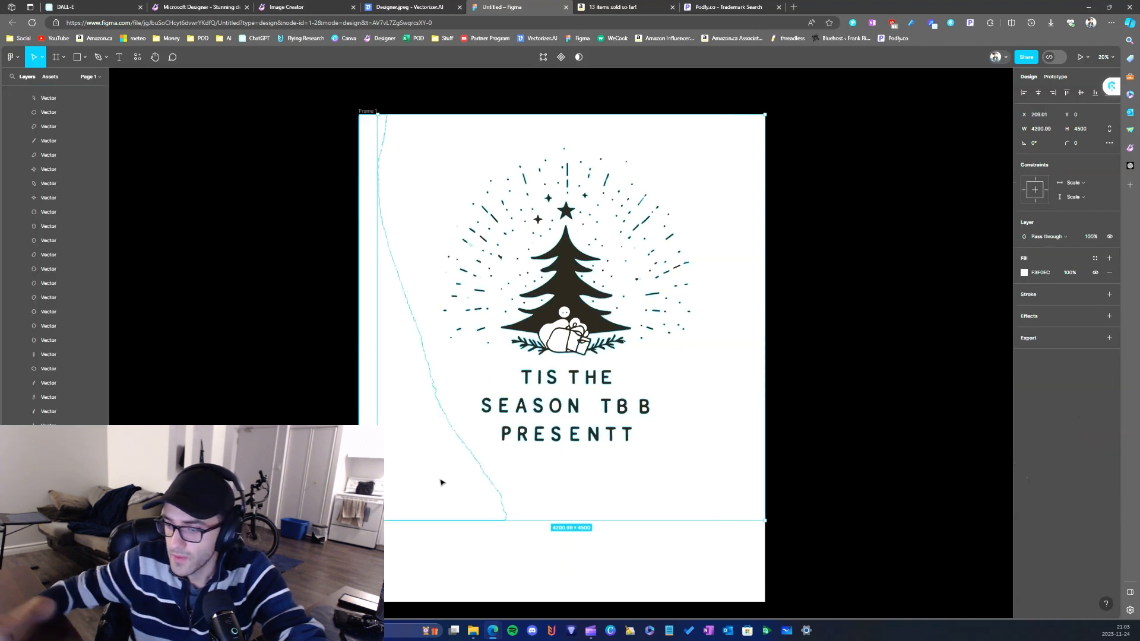
pyautogui.doubleClick(439, 483)
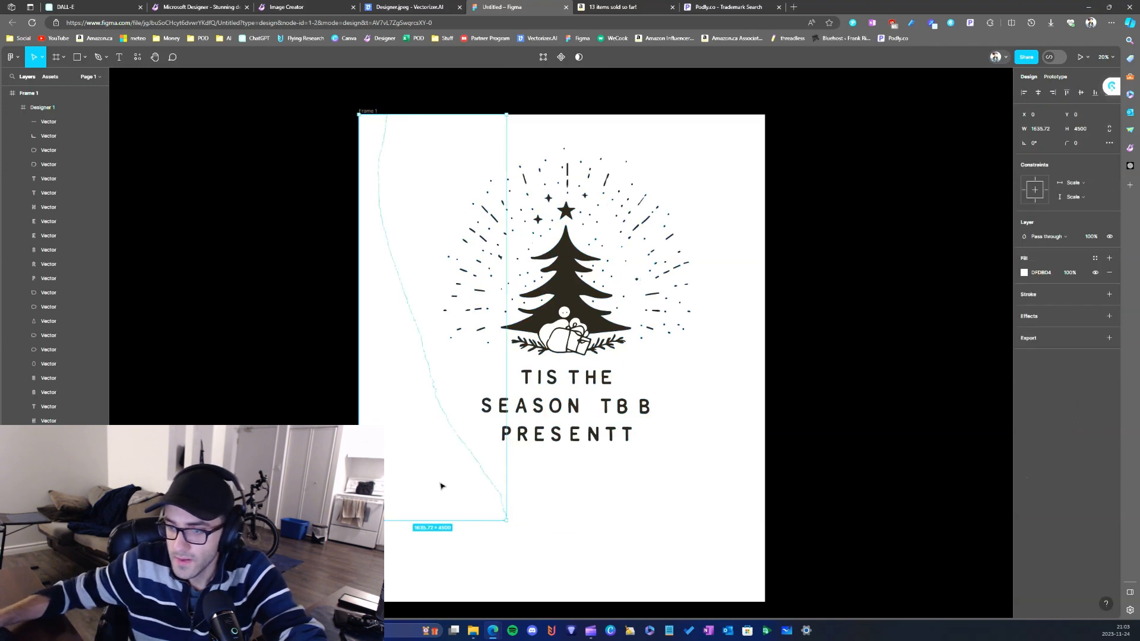
pyautogui.press('Escape')
pyautogui.scroll(4, 551, 454)
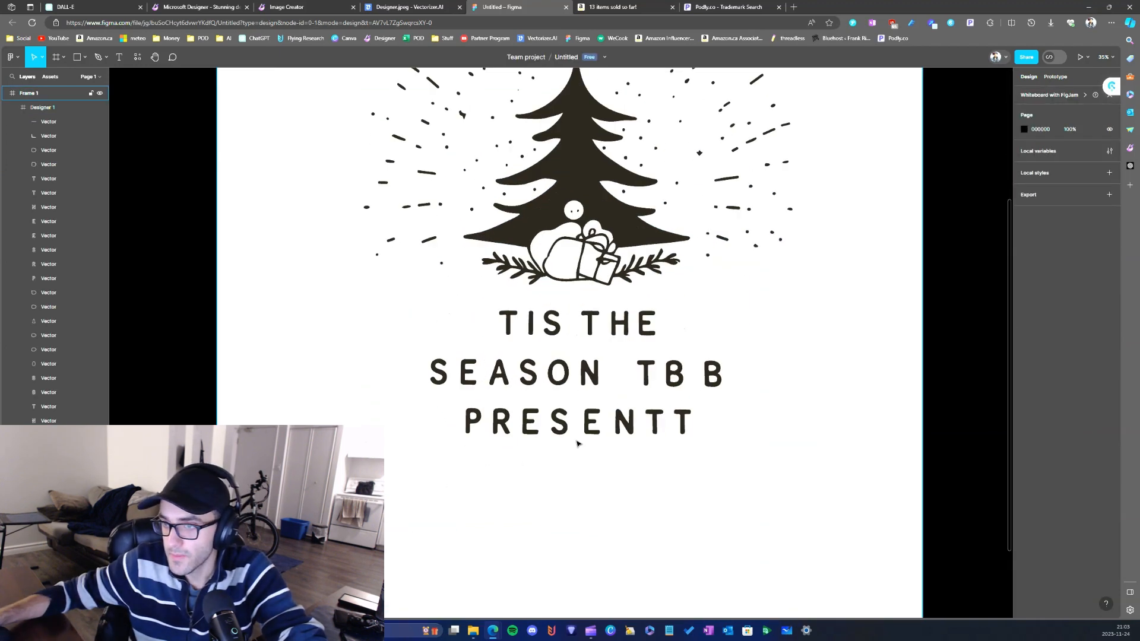
pyautogui.scroll(-2, 547, 439)
pyautogui.scroll(-1, 665, 416)
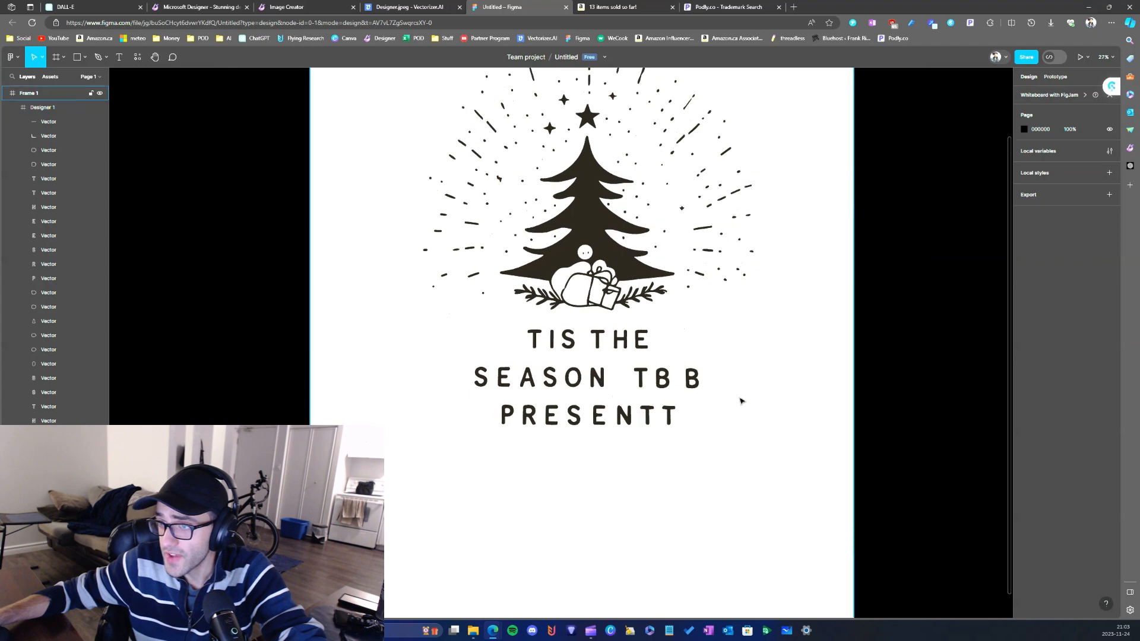
# - Select every Designer 1 vector that uses the off-white F3F0EC colour and delete them
pyautogui.click(792, 377)
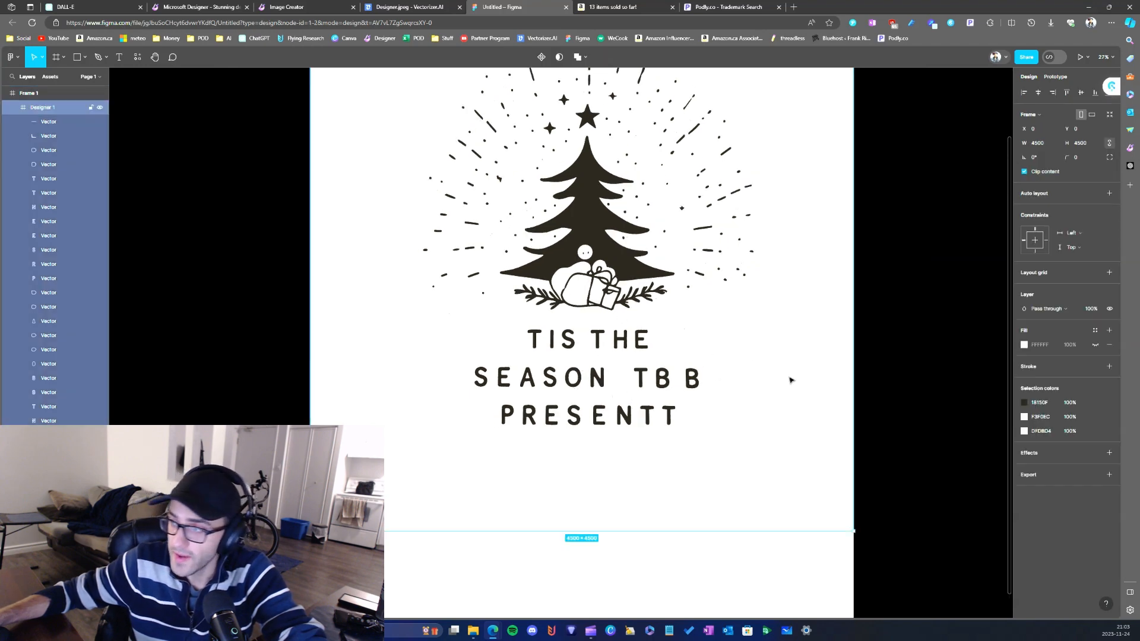
pyautogui.click(1110, 430)
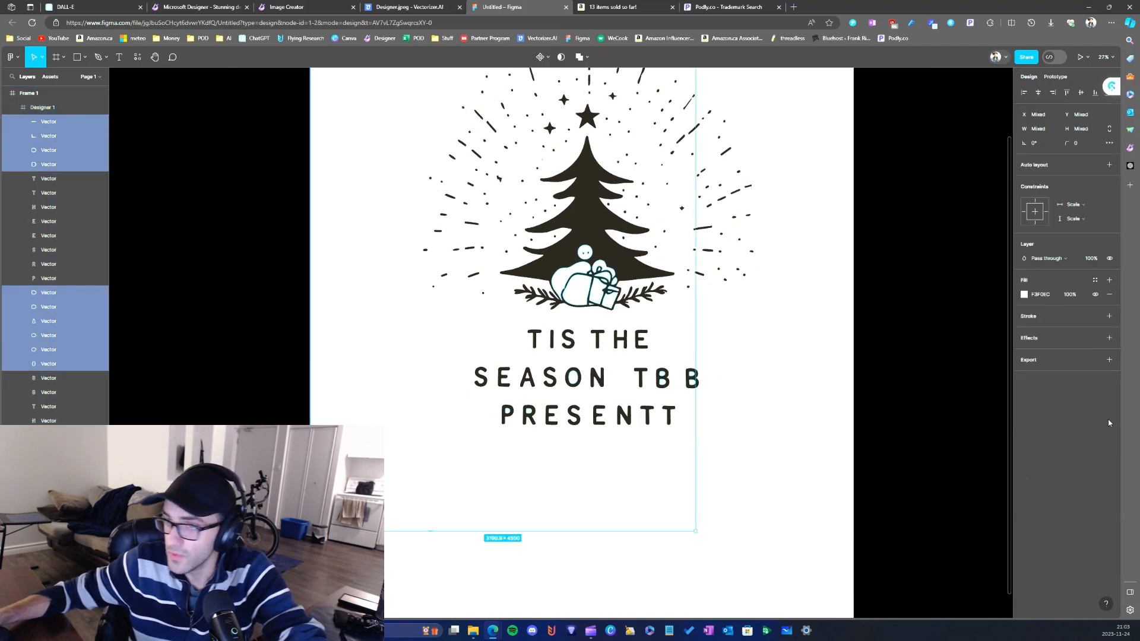
pyautogui.press('Delete')
# - Select all remaining Designer 1 vectors that use the DFD8D4 colour and delete them
pyautogui.click(803, 403)
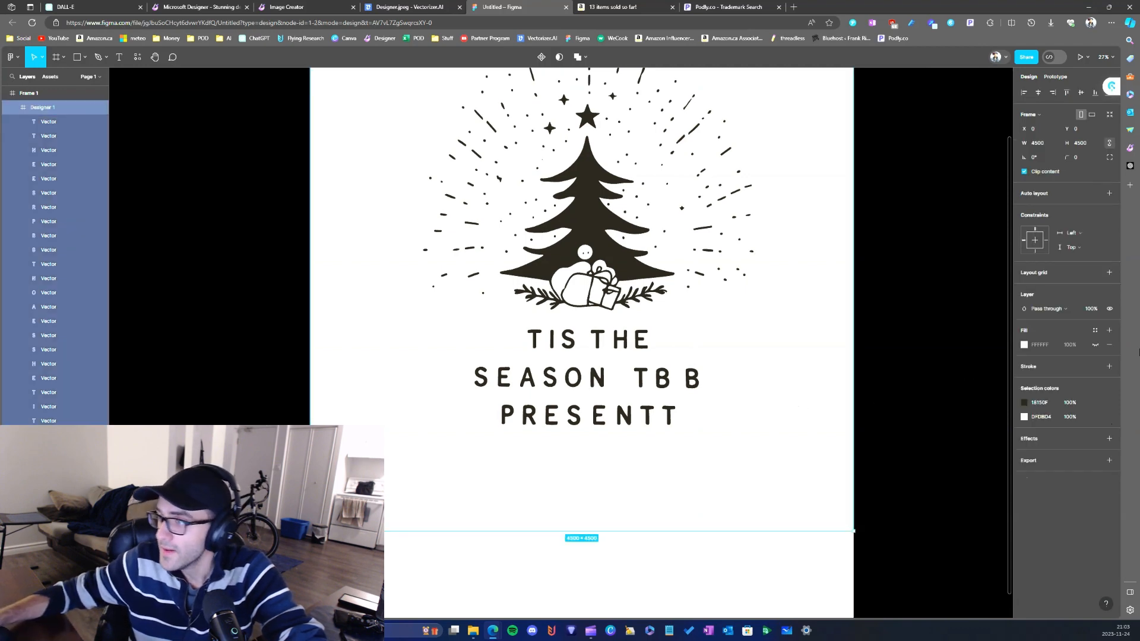
pyautogui.click(1109, 421)
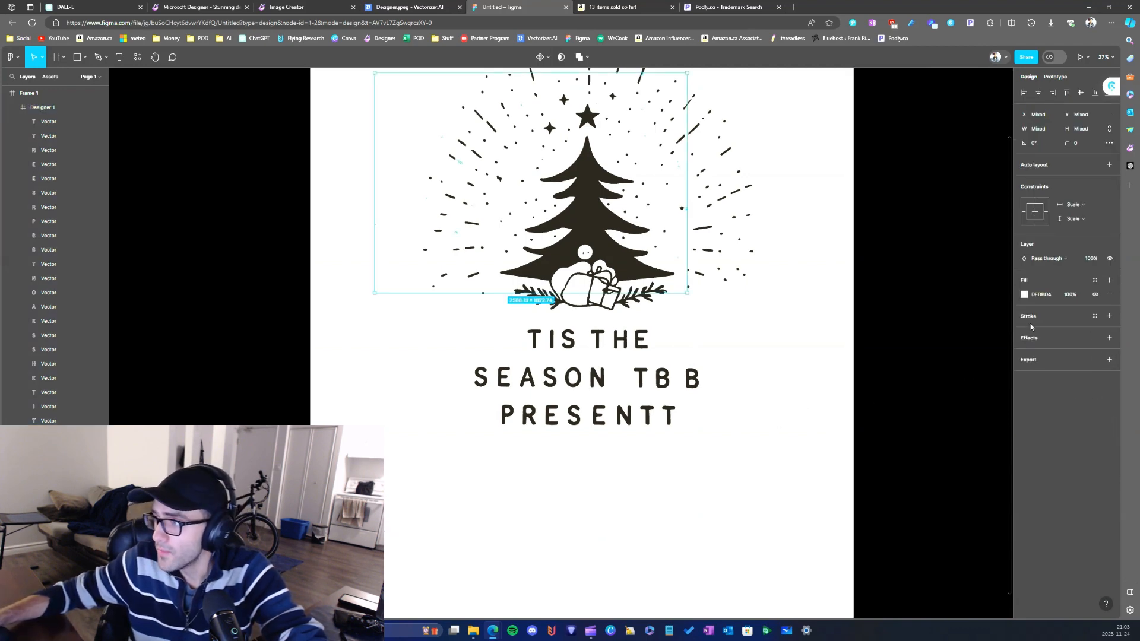
pyautogui.click(740, 369)
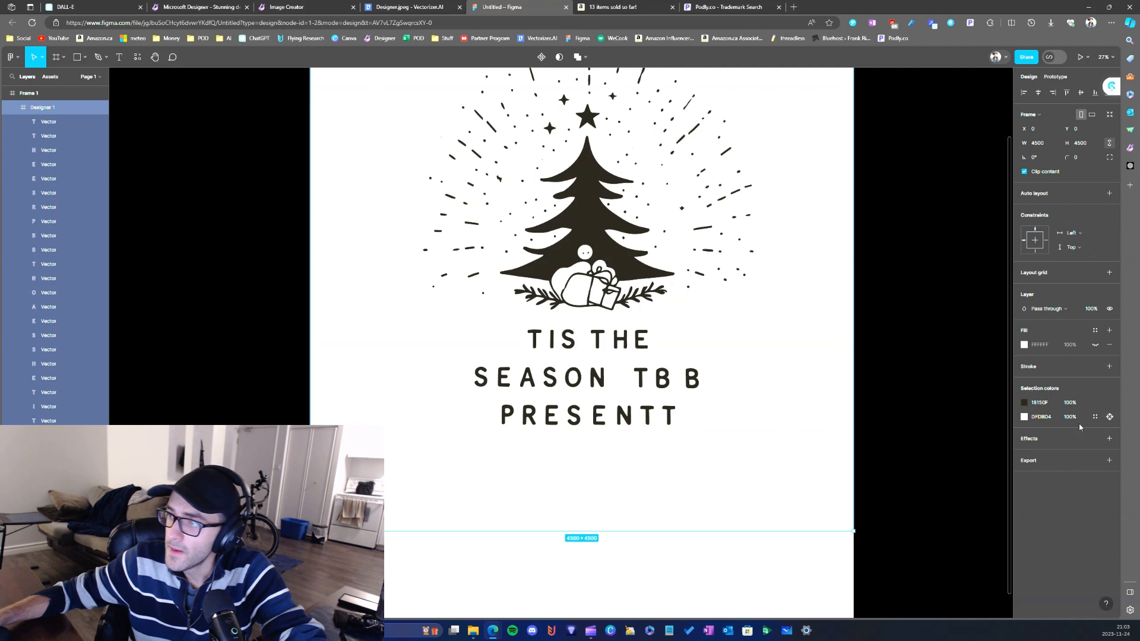
pyautogui.click(1110, 418)
pyautogui.scroll(1, 822, 425)
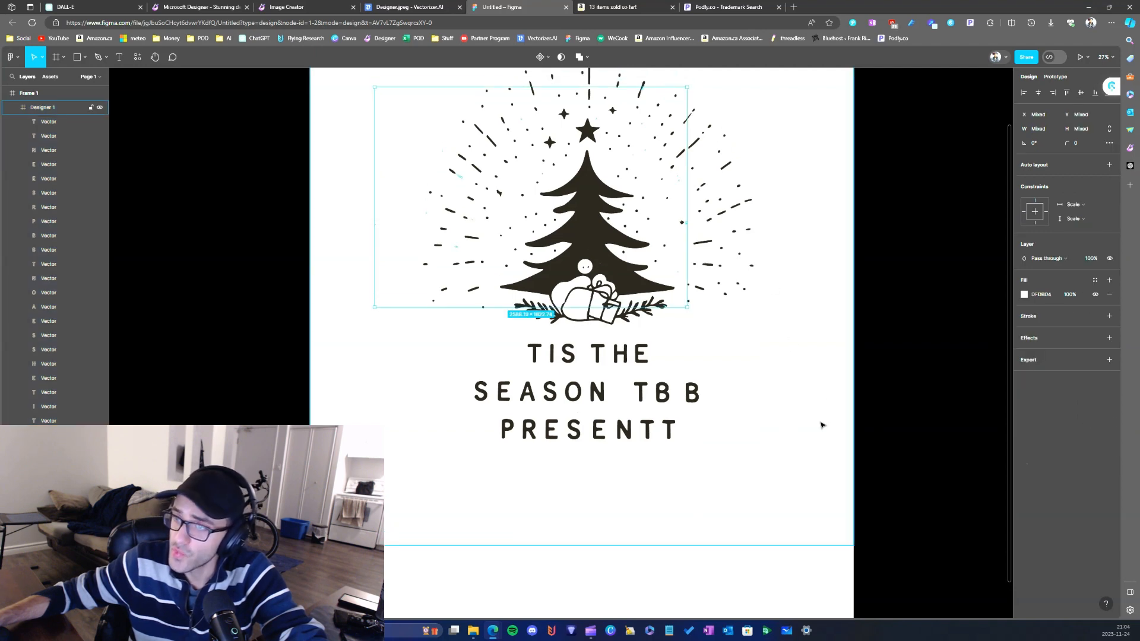
pyautogui.press('Escape')
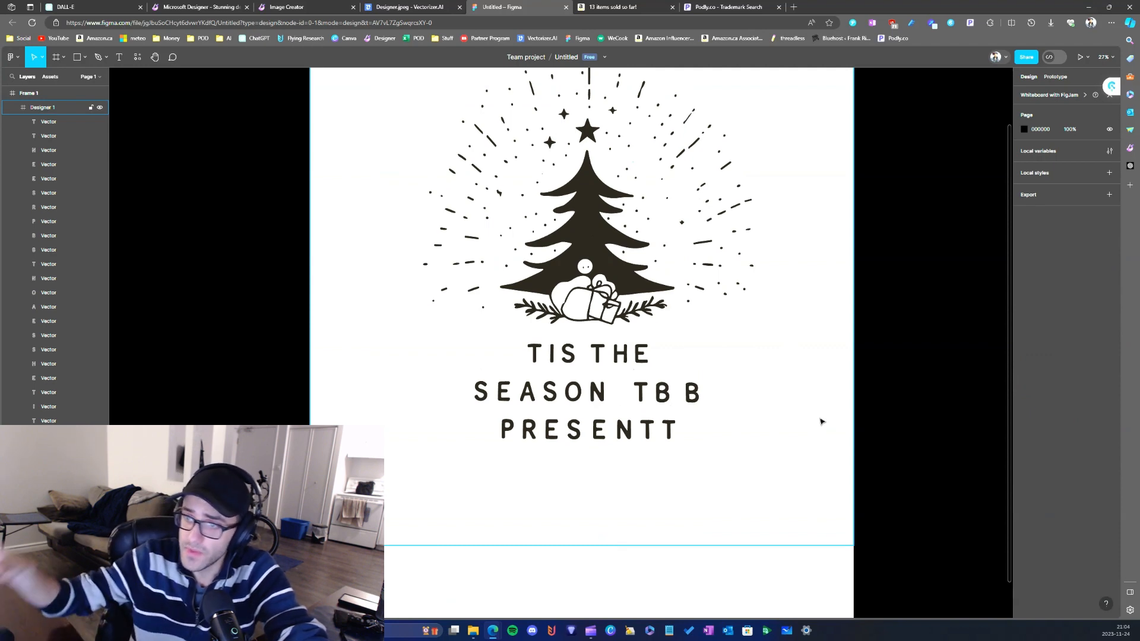
# - Change the dark selection colour of the whole Designer 1 artwork to pure black, 000000
pyautogui.click(773, 401)
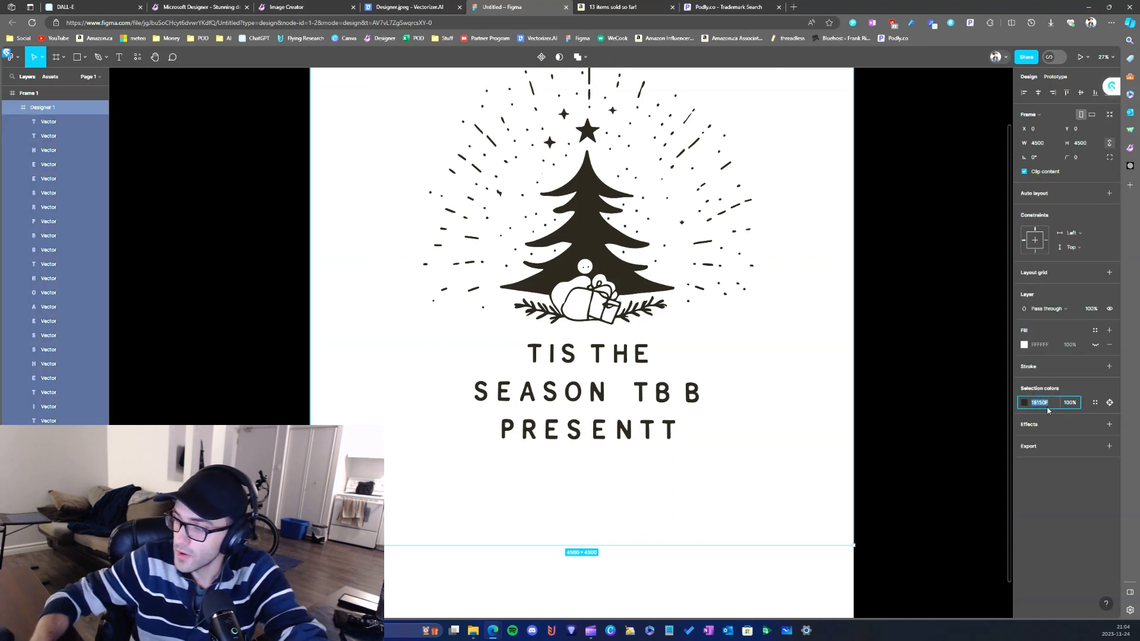
pyautogui.write('000000')
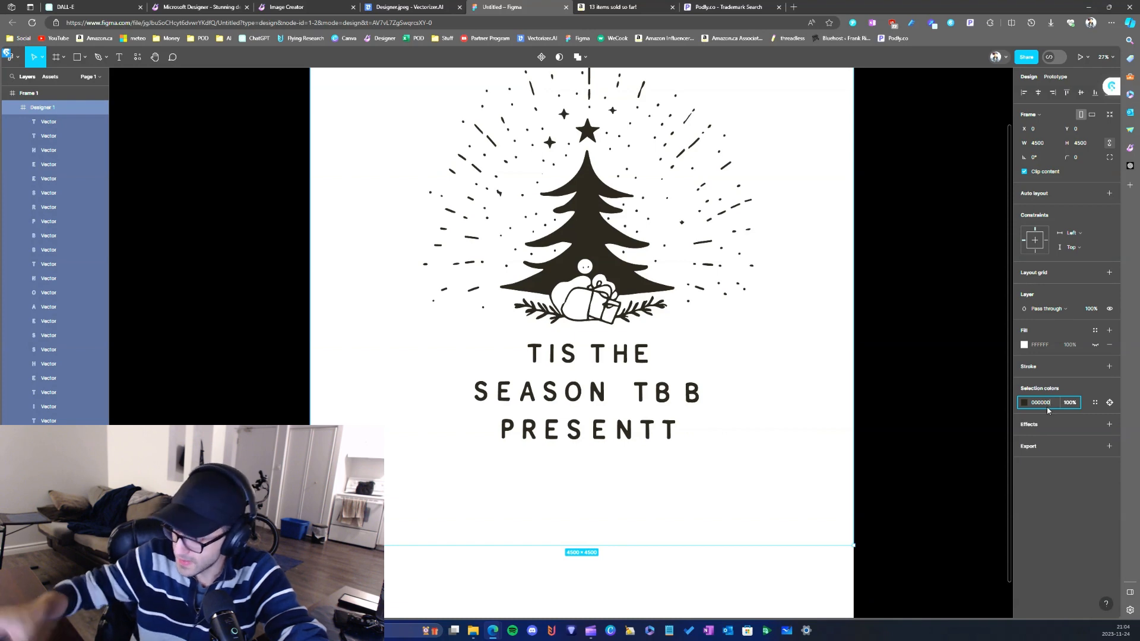
pyautogui.press('Return')
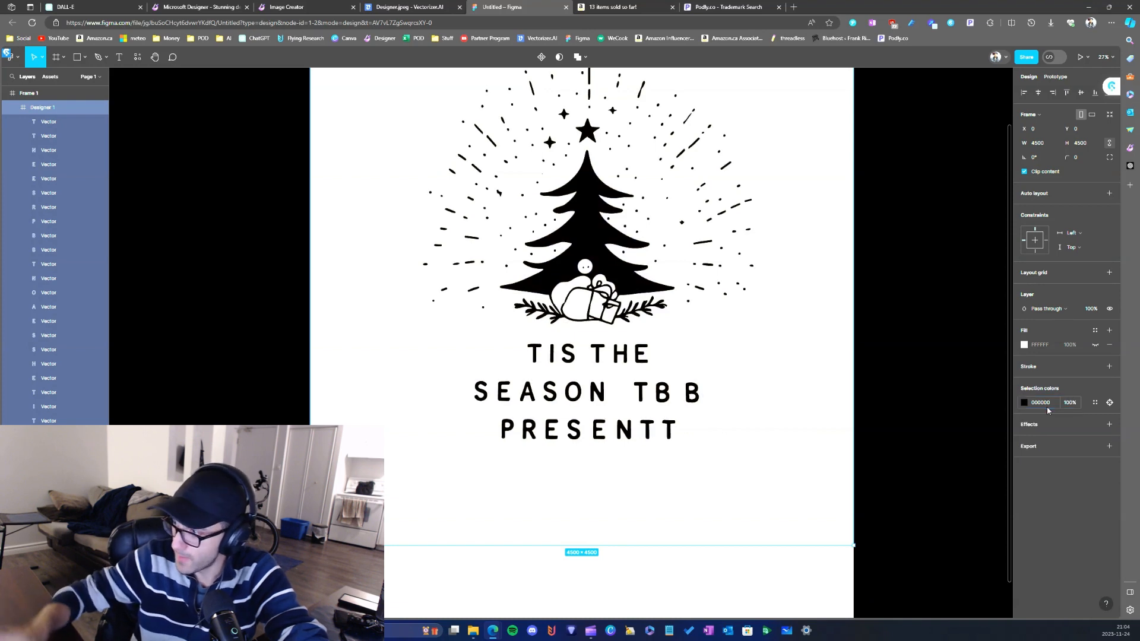
# - Delete the extra T at the end of PRESENTT and the B directly after the T in the second text line
pyautogui.scroll(2, 568, 245)
pyautogui.scroll(-4, 570, 245)
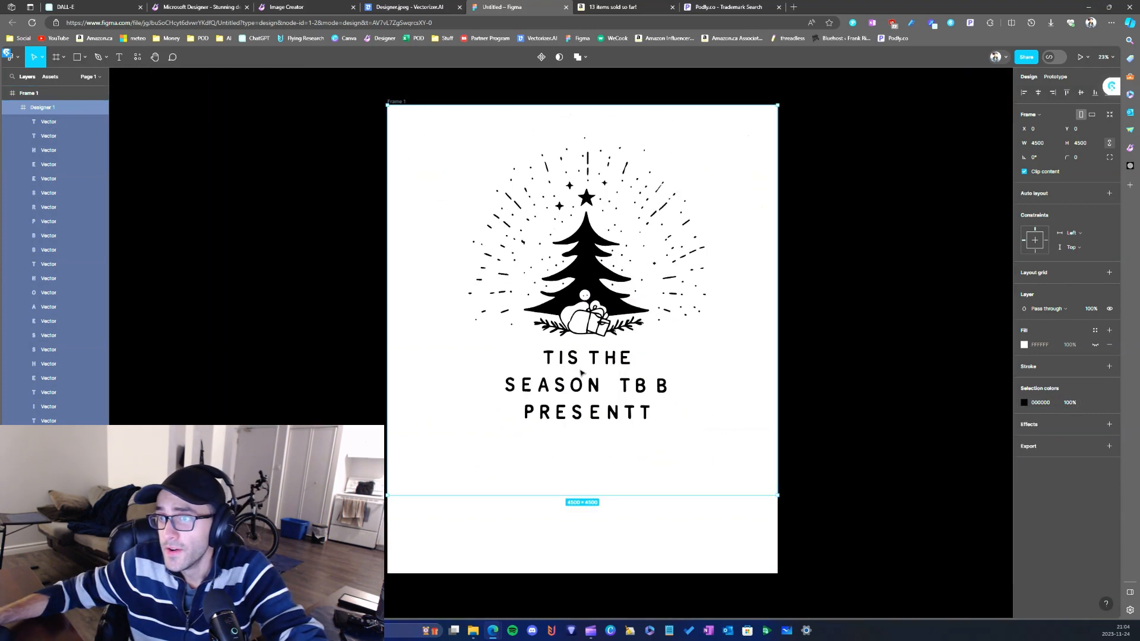
pyautogui.scroll(3, 656, 357)
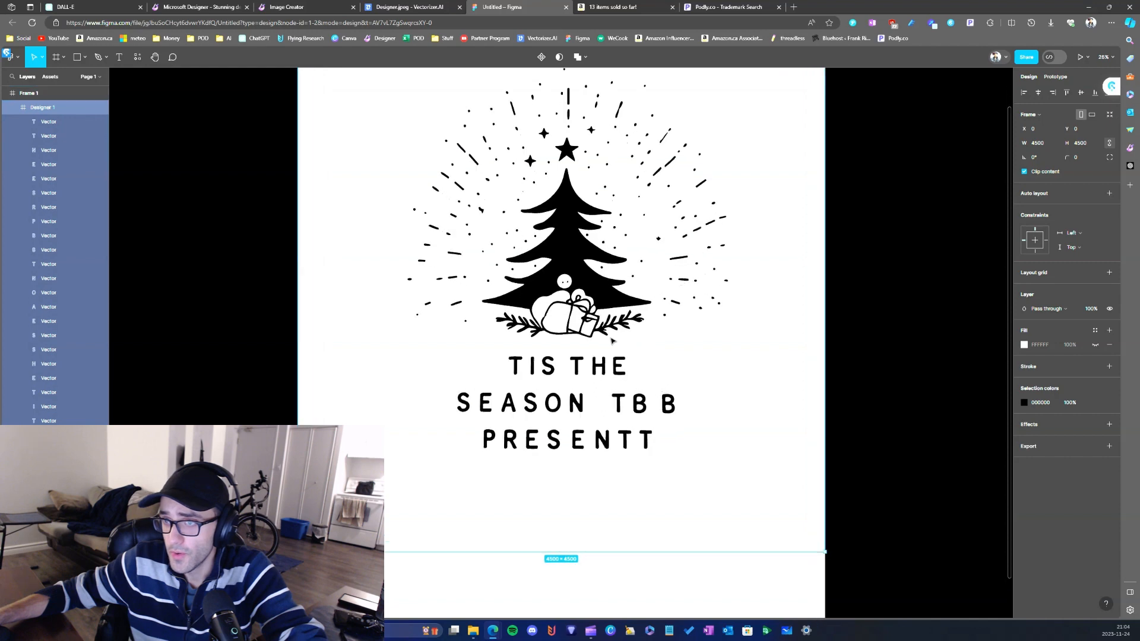
pyautogui.scroll(1, 550, 392)
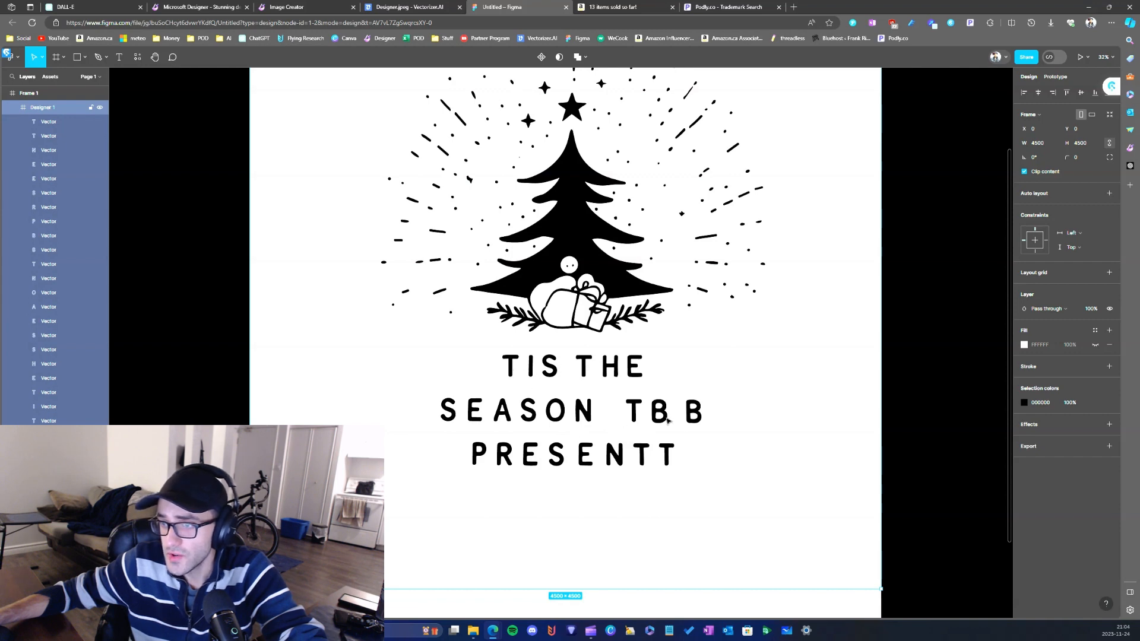
pyautogui.click(668, 455)
pyautogui.press('Delete')
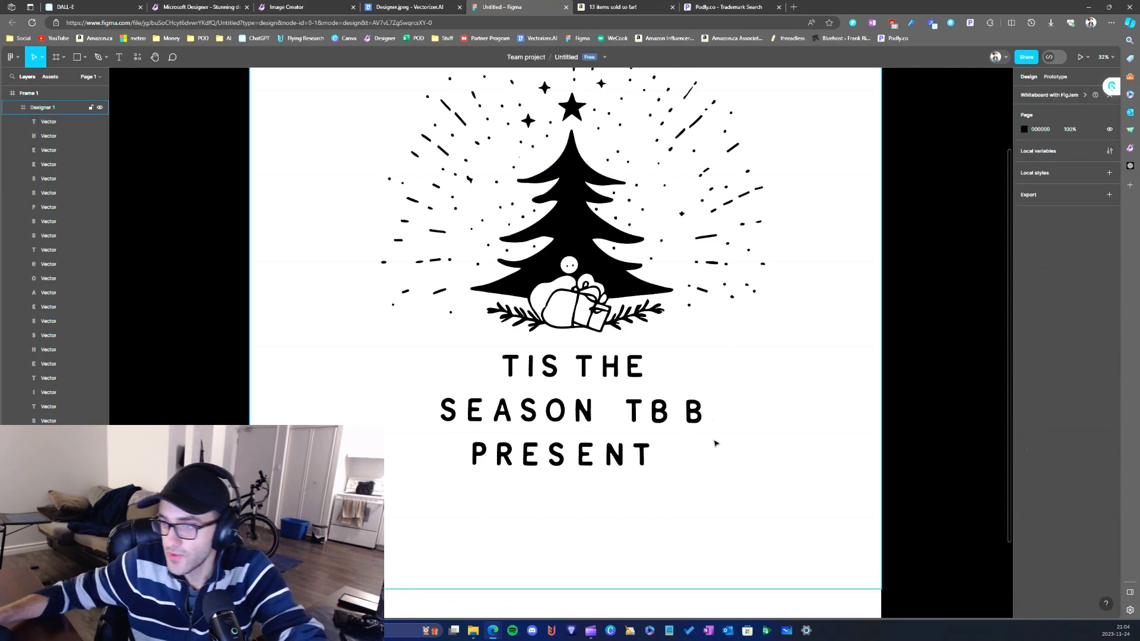
pyautogui.click(662, 412)
pyautogui.press('Delete')
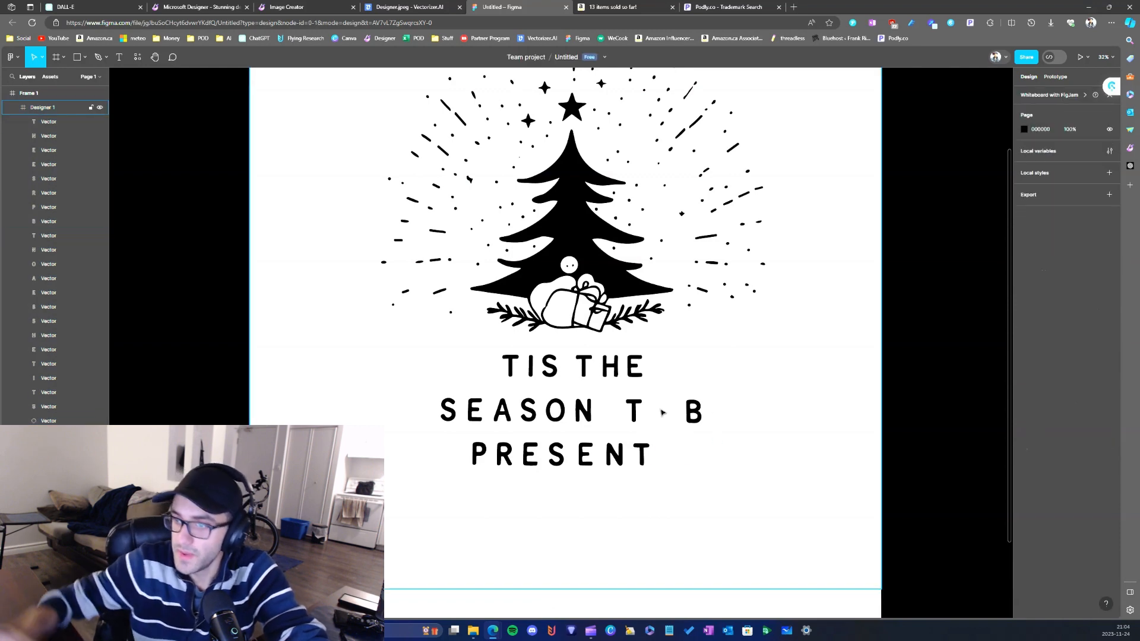
# - Duplicate the O of SEASON after the lone T and an E of PRESENT after the B, so the line ends in TO BE
pyautogui.doubleClick(564, 415)
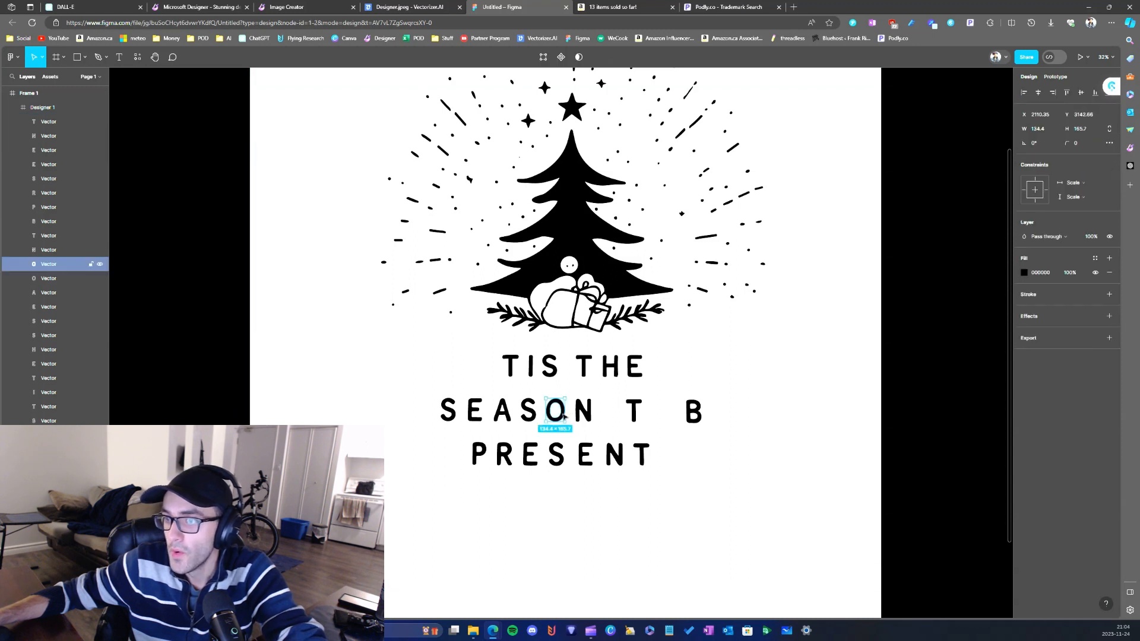
pyautogui.moveTo(602, 414); pyautogui.dragTo(661, 417)
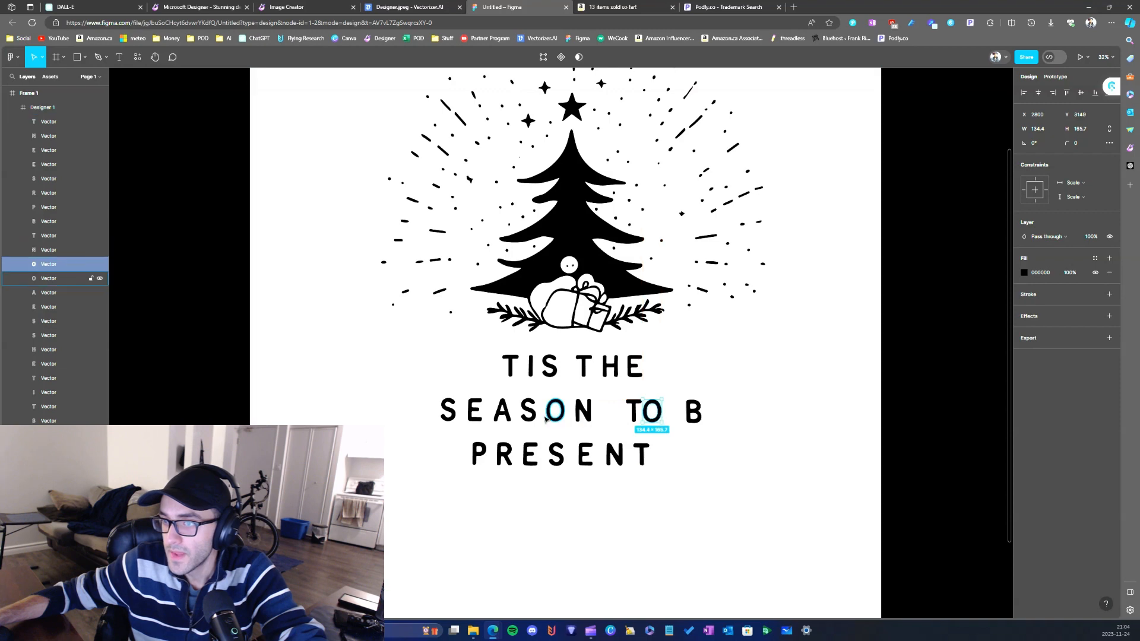
pyautogui.click(585, 457)
pyautogui.moveTo(586, 457); pyautogui.dragTo(712, 414)
pyautogui.click(717, 483)
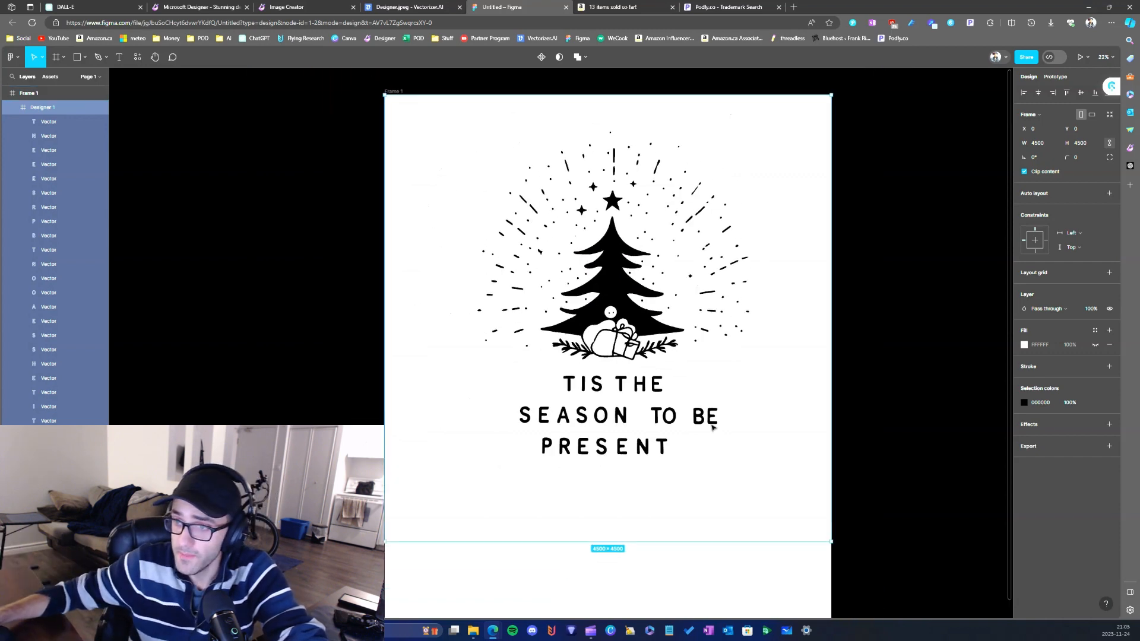
# - Move the Designer 1 artwork down about 170 px in Frame 1 and shift the three text lines slightly left under the tree
pyautogui.scroll(-2, 712, 427)
pyautogui.moveTo(769, 352)
pyautogui.mouseDown()
pyautogui.moveTo(774, 364)
pyautogui.moveTo(761, 369)
pyautogui.mouseUp()
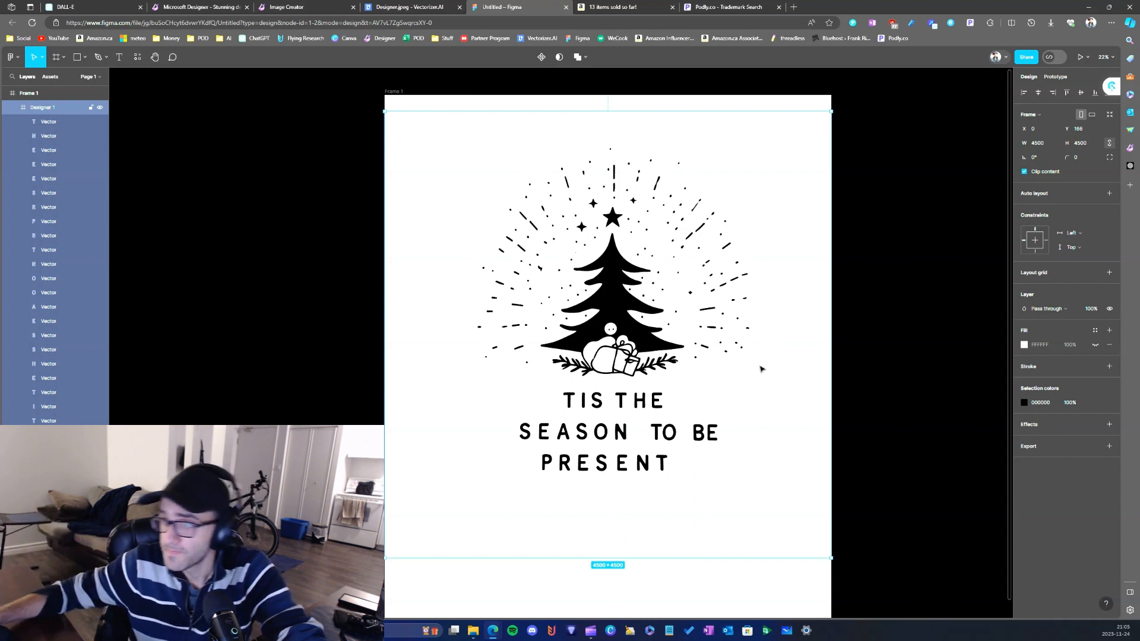
pyautogui.scroll(1, 660, 426)
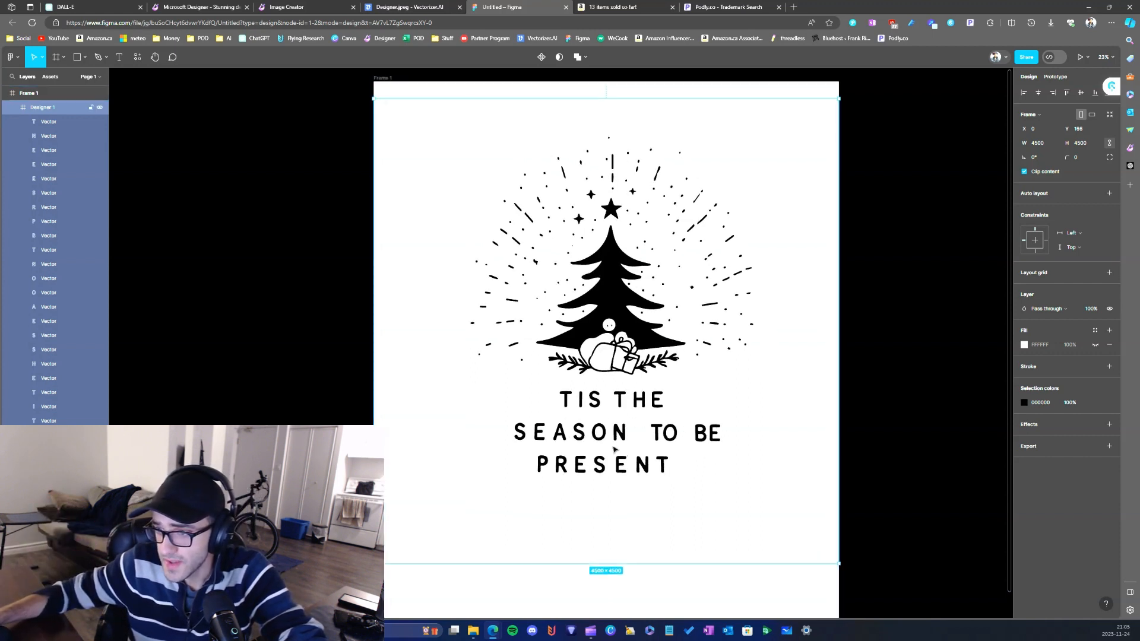
pyautogui.moveTo(488, 396); pyautogui.dragTo(772, 493)
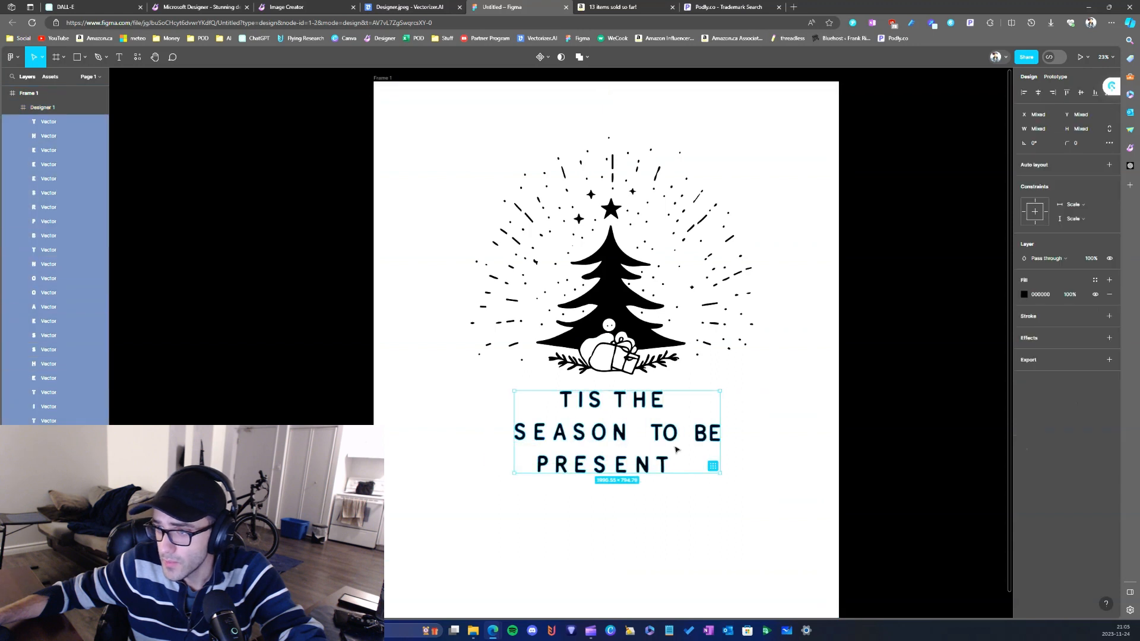
pyautogui.moveTo(675, 439); pyautogui.dragTo(683, 439)
pyautogui.moveTo(673, 439); pyautogui.dragTo(673, 440)
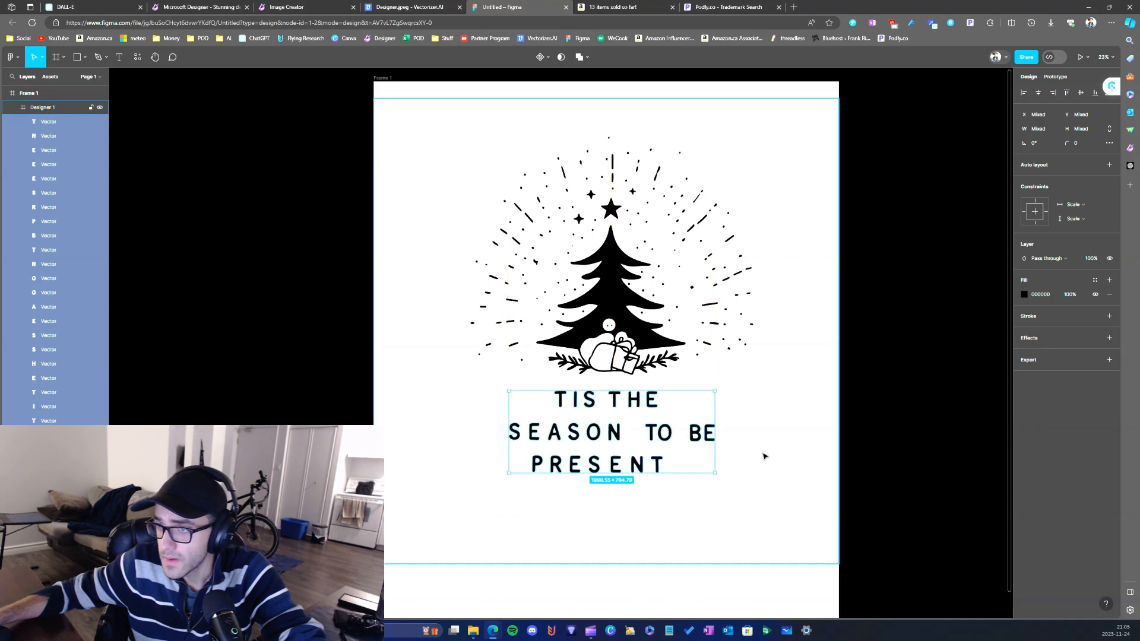
# - Shift the tree and text together slightly left to centre them in the frame, and fine-tune the text block's position
pyautogui.click(764, 458)
pyautogui.moveTo(414, 119); pyautogui.dragTo(751, 476)
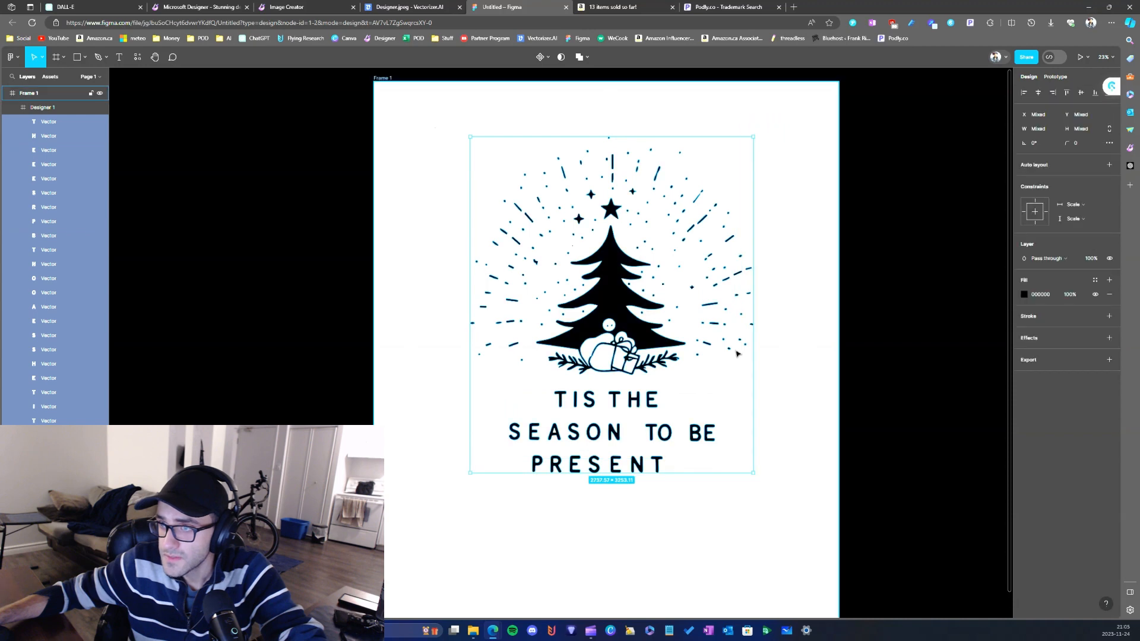
pyautogui.moveTo(613, 294); pyautogui.dragTo(608, 295)
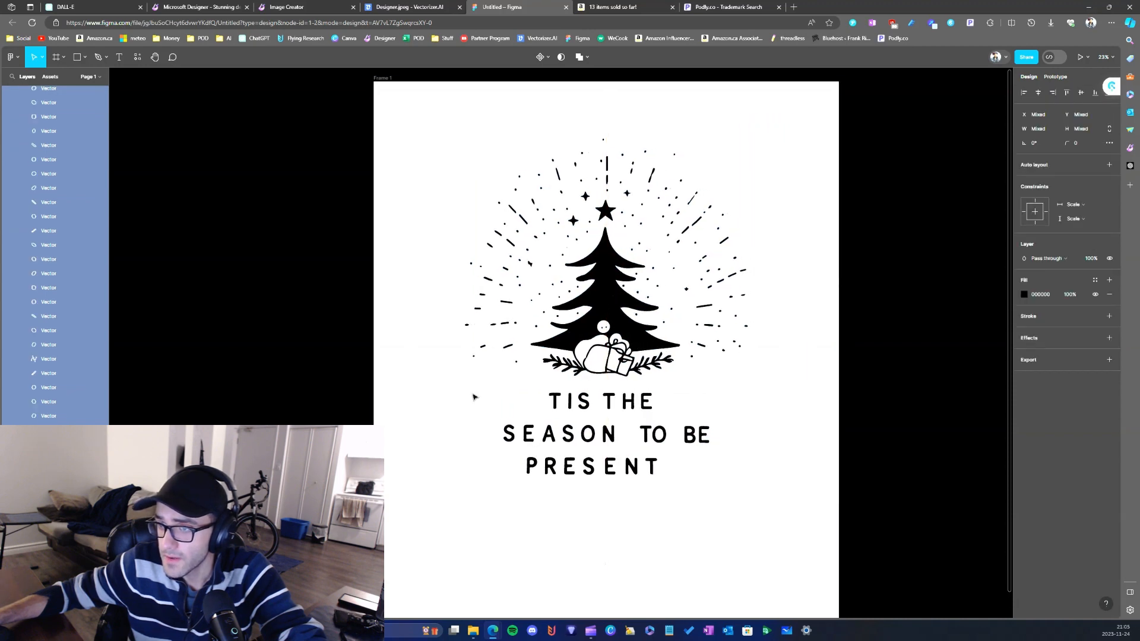
pyautogui.click(473, 398)
pyautogui.moveTo(469, 392); pyautogui.dragTo(735, 500)
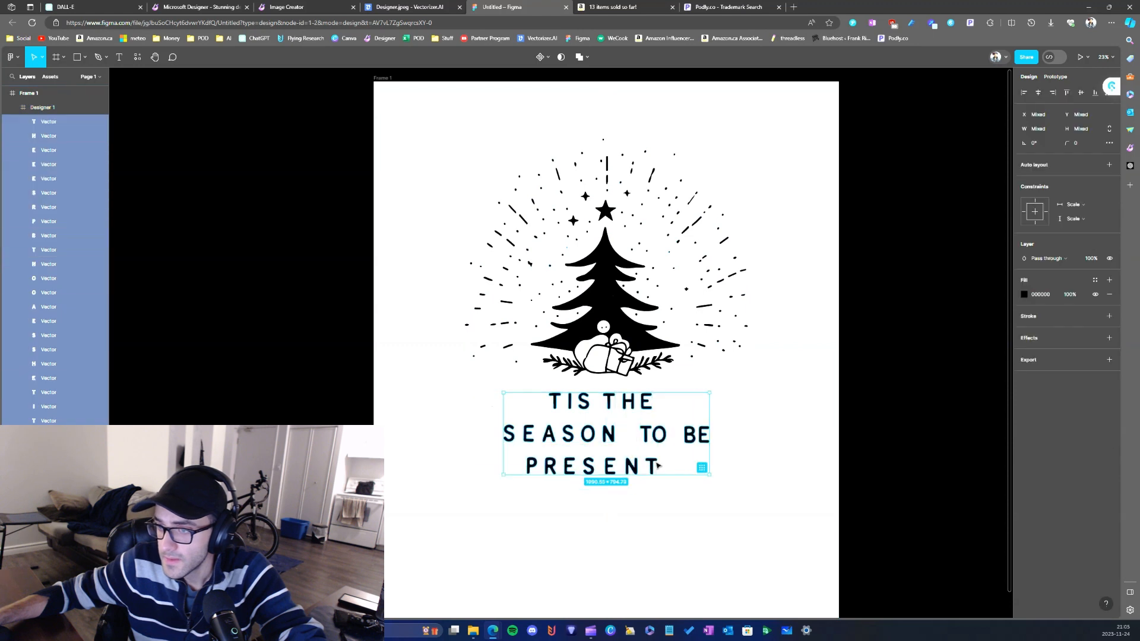
pyautogui.moveTo(655, 468); pyautogui.dragTo(653, 468)
pyautogui.click(479, 440)
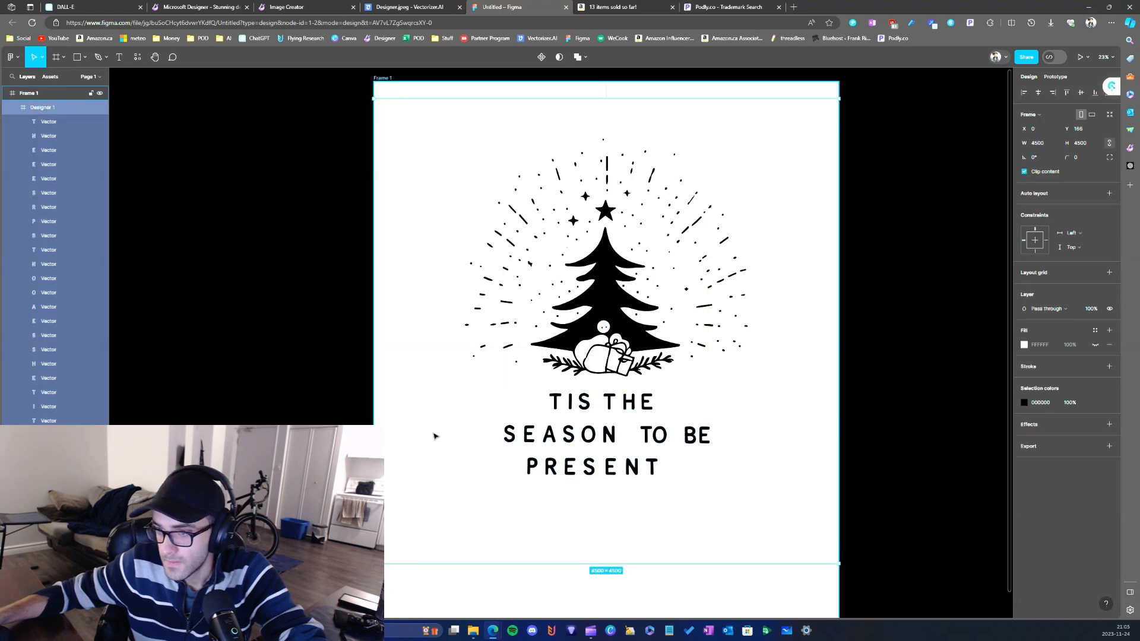
# - Move the word PRESENT right to centre it beneath SEASON TO BE, and lower the whole artwork to Y 192
pyautogui.moveTo(434, 436); pyautogui.dragTo(668, 441)
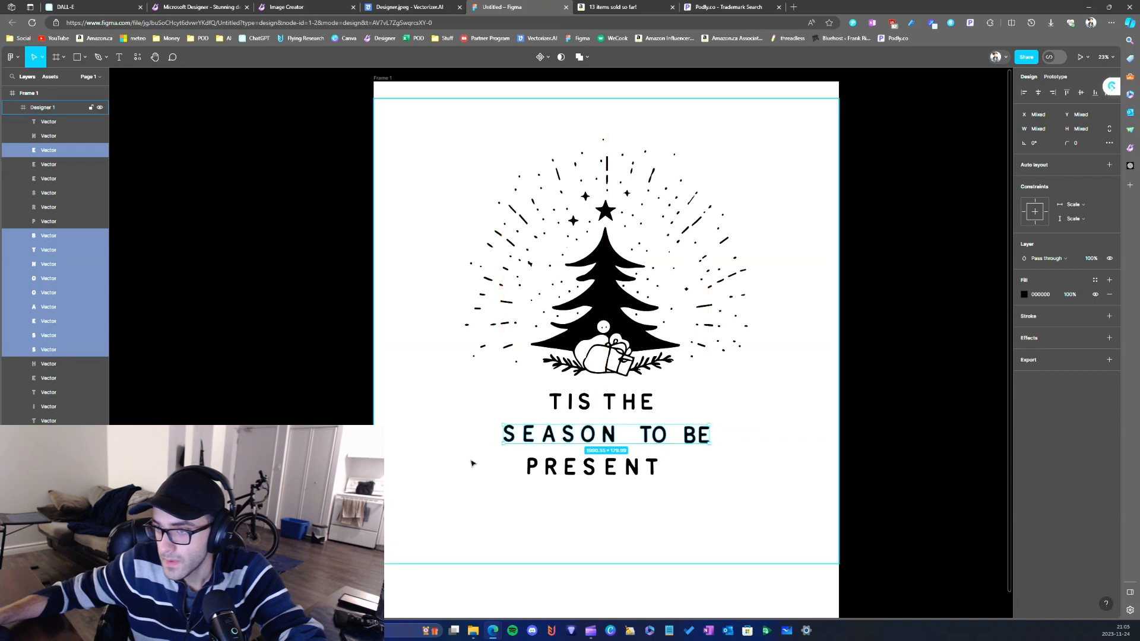
pyautogui.moveTo(472, 463)
pyautogui.mouseDown()
pyautogui.moveTo(682, 483)
pyautogui.moveTo(644, 467)
pyautogui.mouseUp()
pyautogui.click(725, 466)
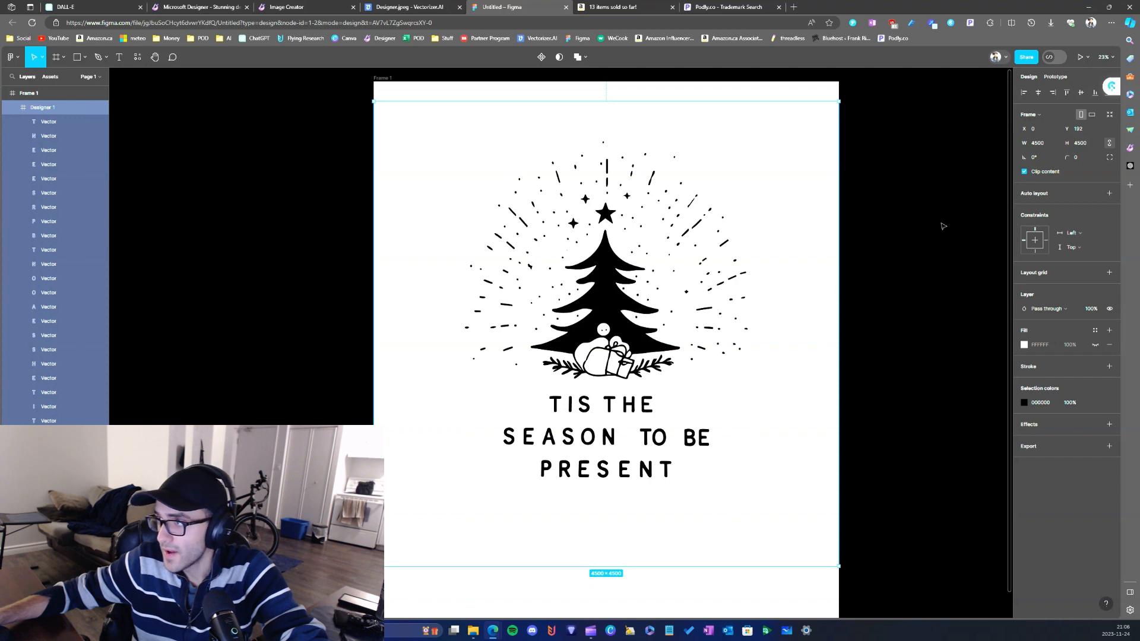
# - Scale the Designer 1 artwork proportionally to 5000 wide and centre it horizontally in Frame 1 at X -250, Y 114
pyautogui.click(1041, 143)
pyautogui.write('5000')
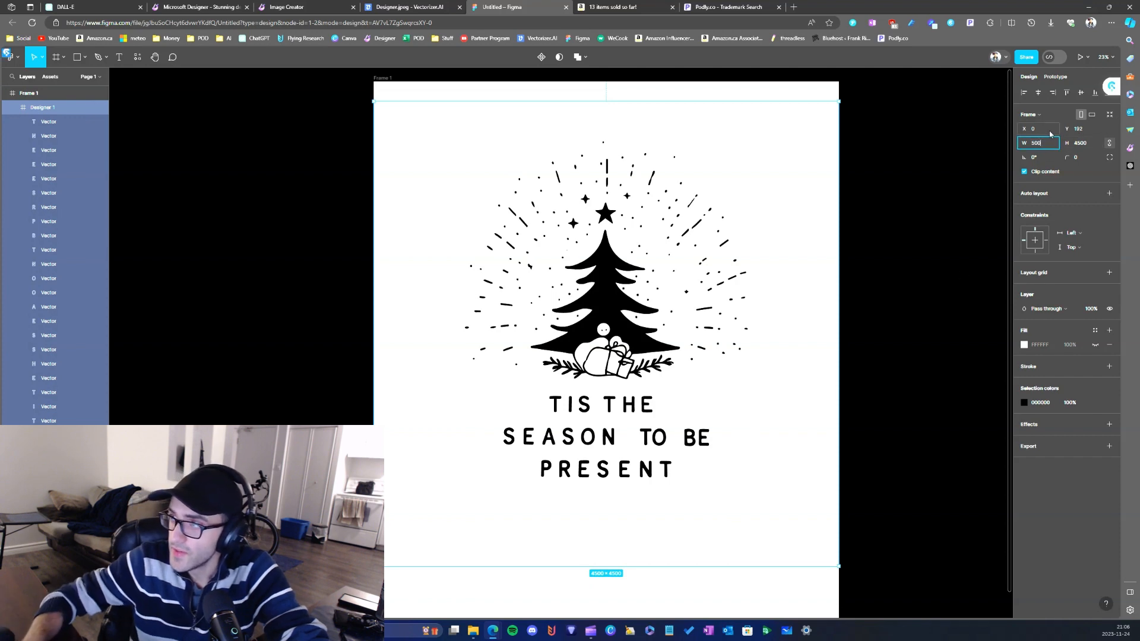
pyautogui.press('Return')
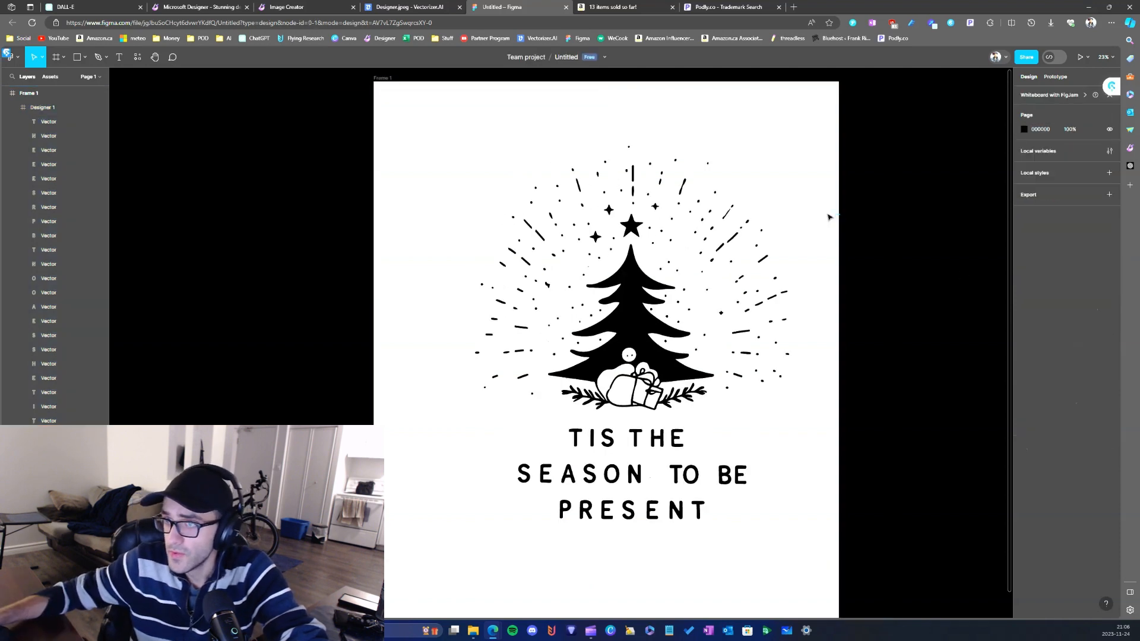
pyautogui.moveTo(813, 209); pyautogui.dragTo(790, 202)
pyautogui.scroll(-2, 790, 202)
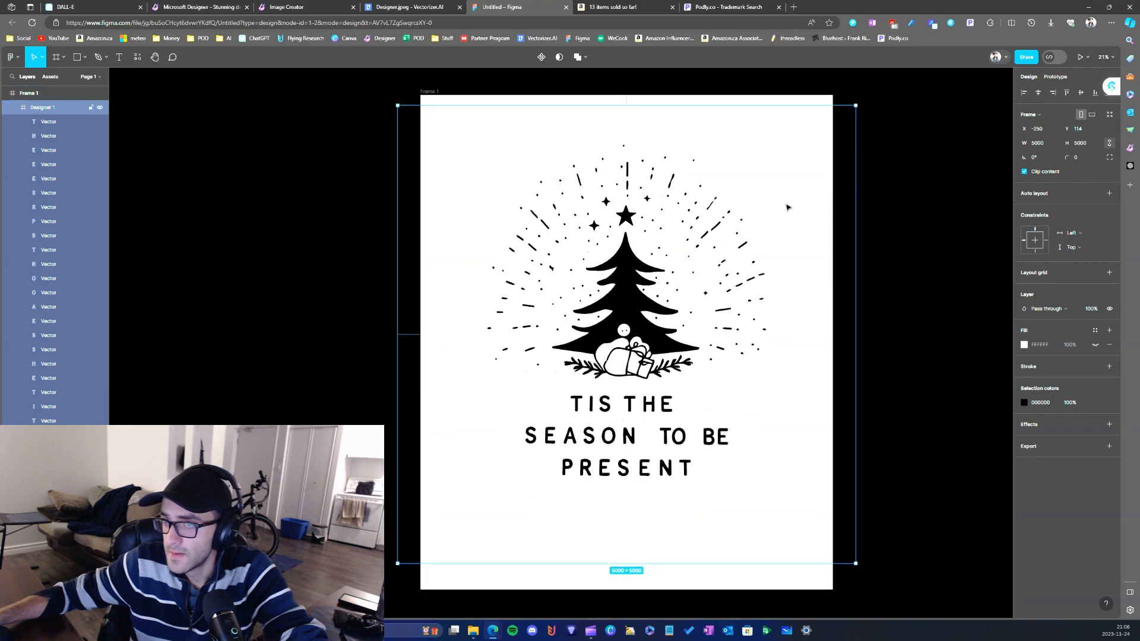
# - Scale the Designer 1 artwork proportionally to 5500 wide and centre it horizontally in Frame 1 at X -500, Y 53
pyautogui.click(1059, 143)
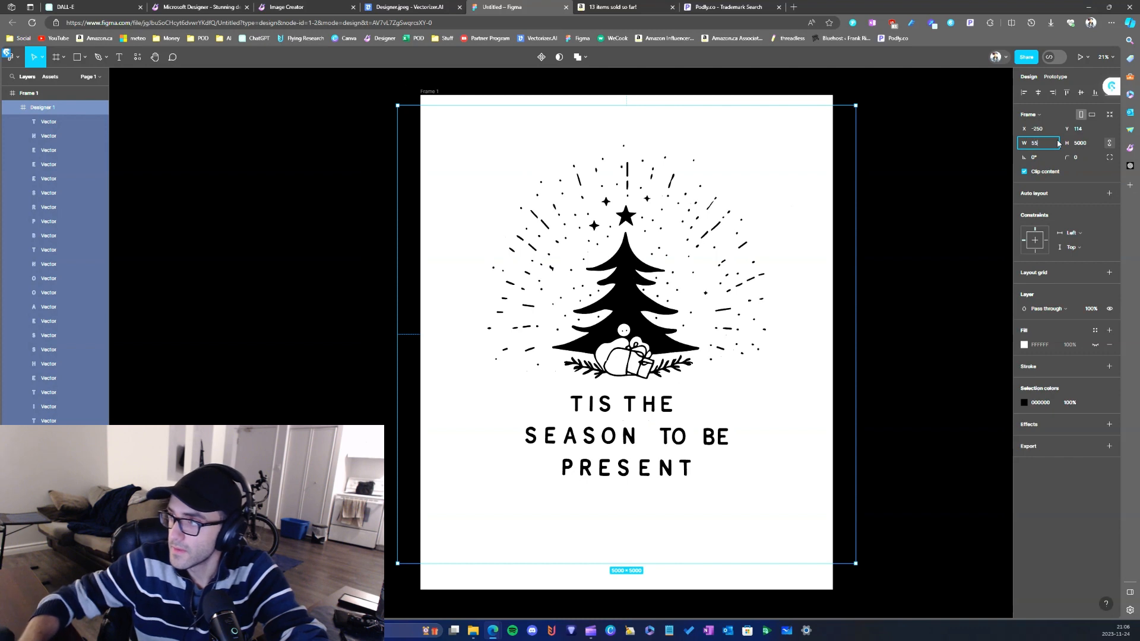
pyautogui.write('5500')
pyautogui.press('Return')
pyautogui.moveTo(789, 174); pyautogui.dragTo(768, 164)
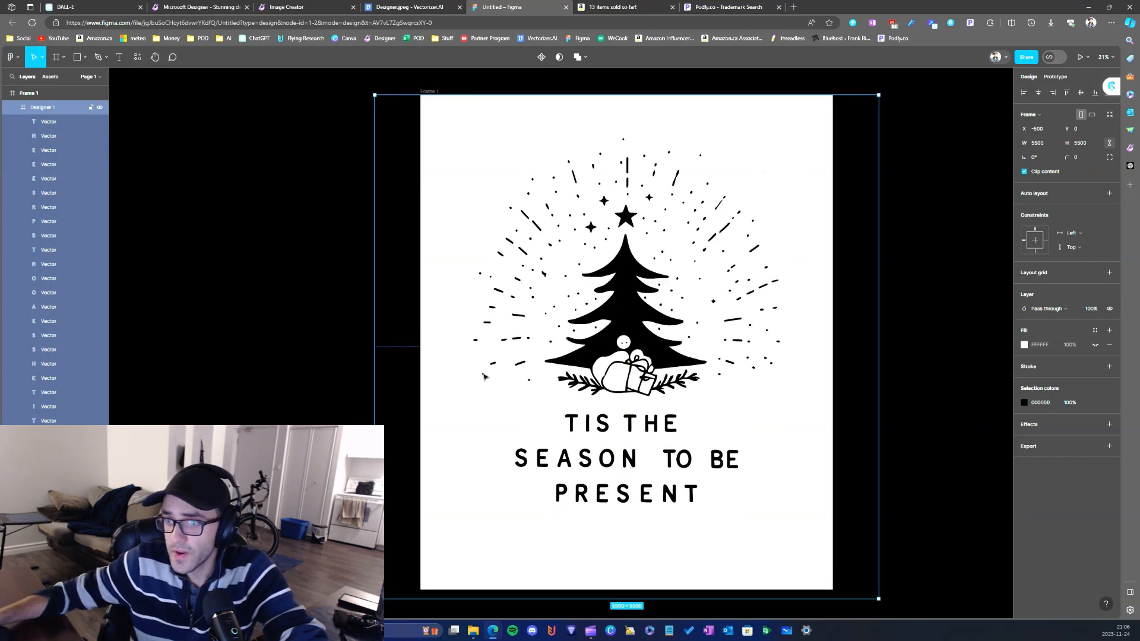
pyautogui.moveTo(714, 133); pyautogui.dragTo(714, 138)
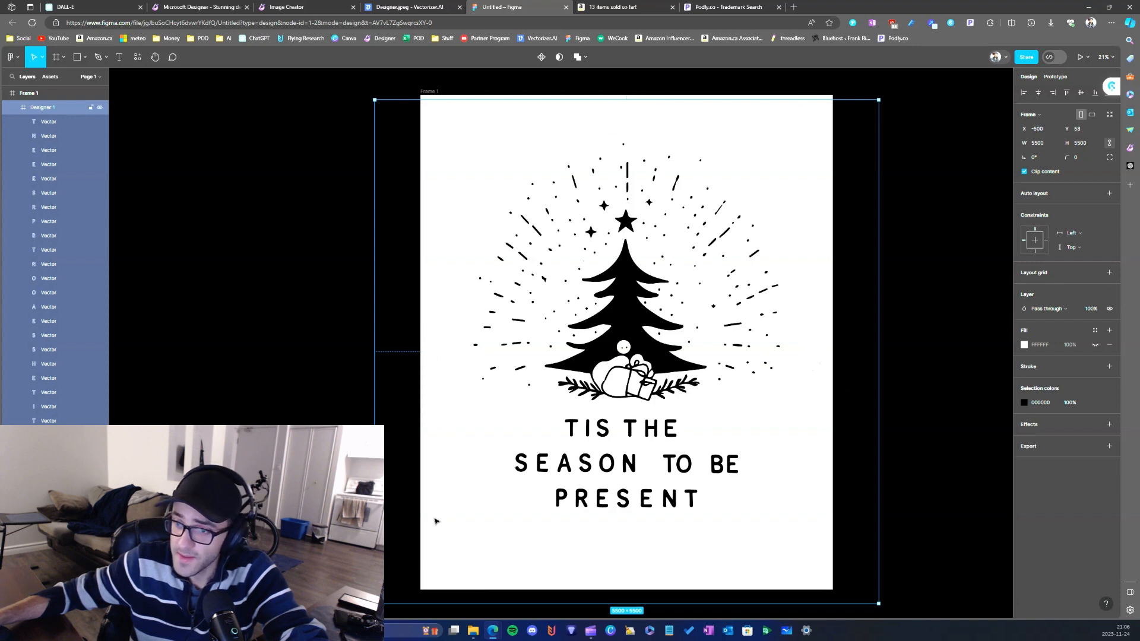
pyautogui.click(950, 460)
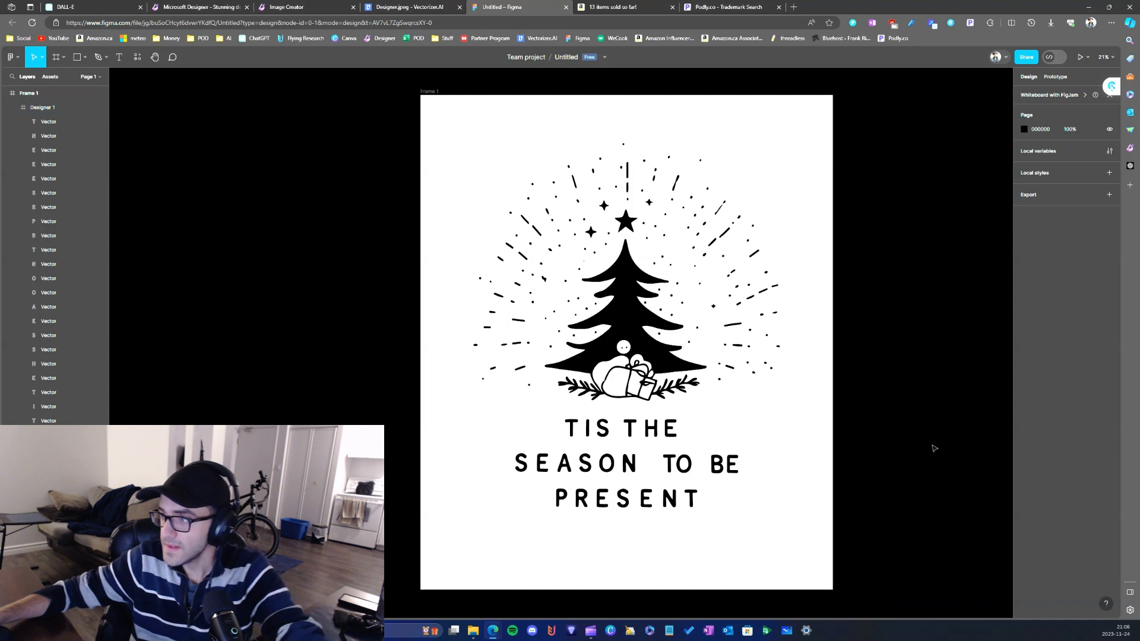
pyautogui.click(1109, 195)
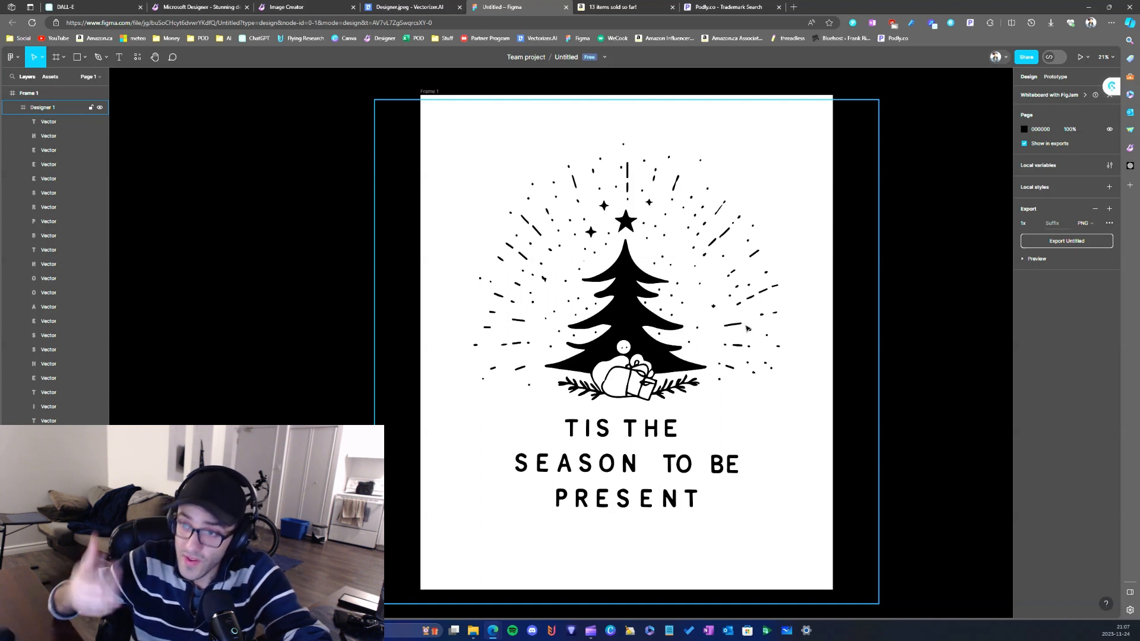
pyautogui.click(1067, 242)
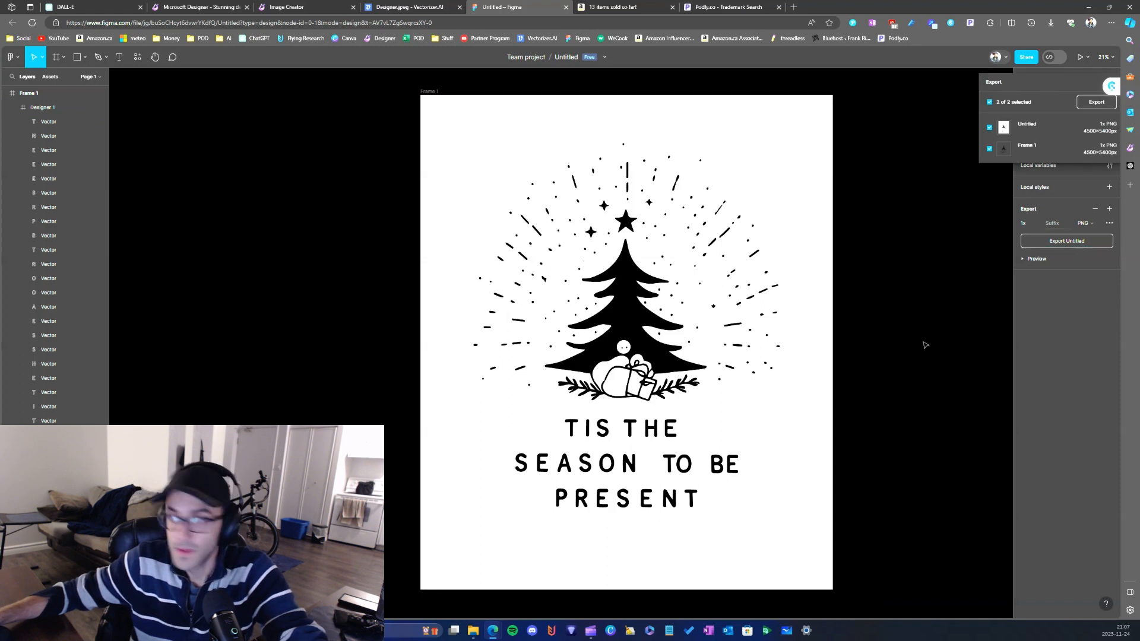
pyautogui.click(942, 189)
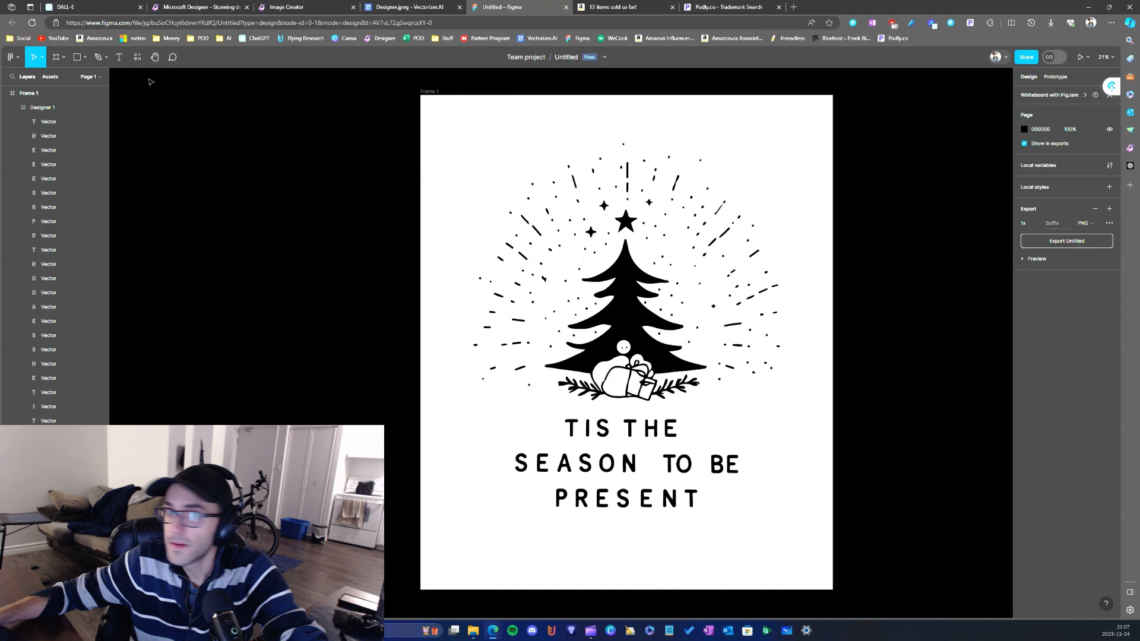
# - Export Frame 1 with the black artwork as a 1x PNG
pyautogui.click(38, 95)
pyautogui.click(1055, 449)
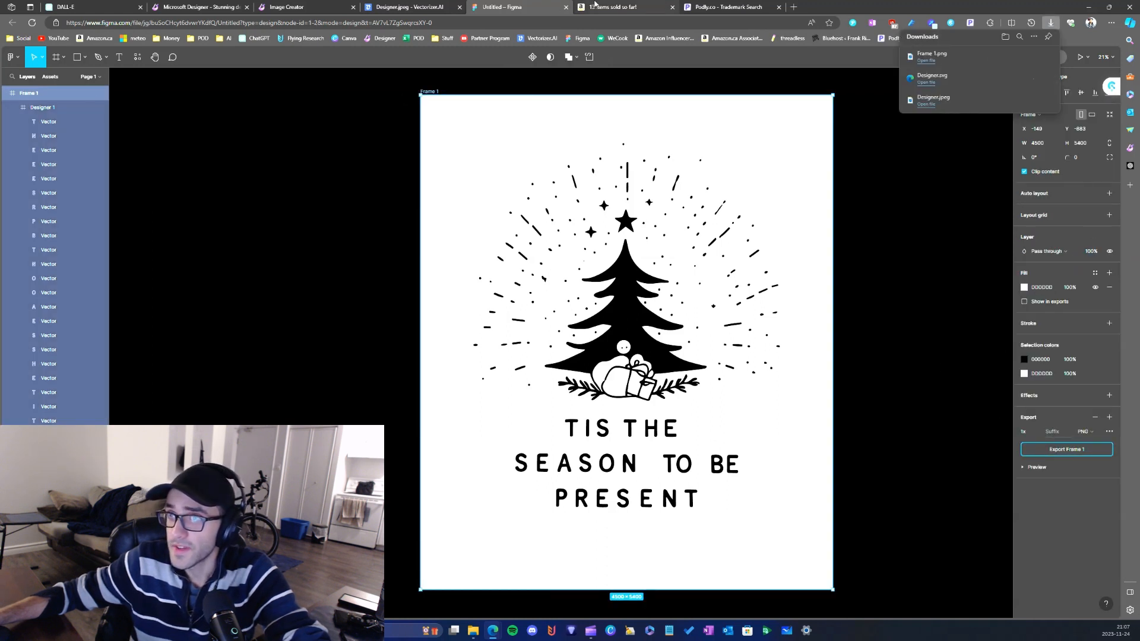
# - Switch to Amazon Merch on Demand, upload the exported Frame 1.png as the artwork and check it on the product previews
pyautogui.click(612, 6)
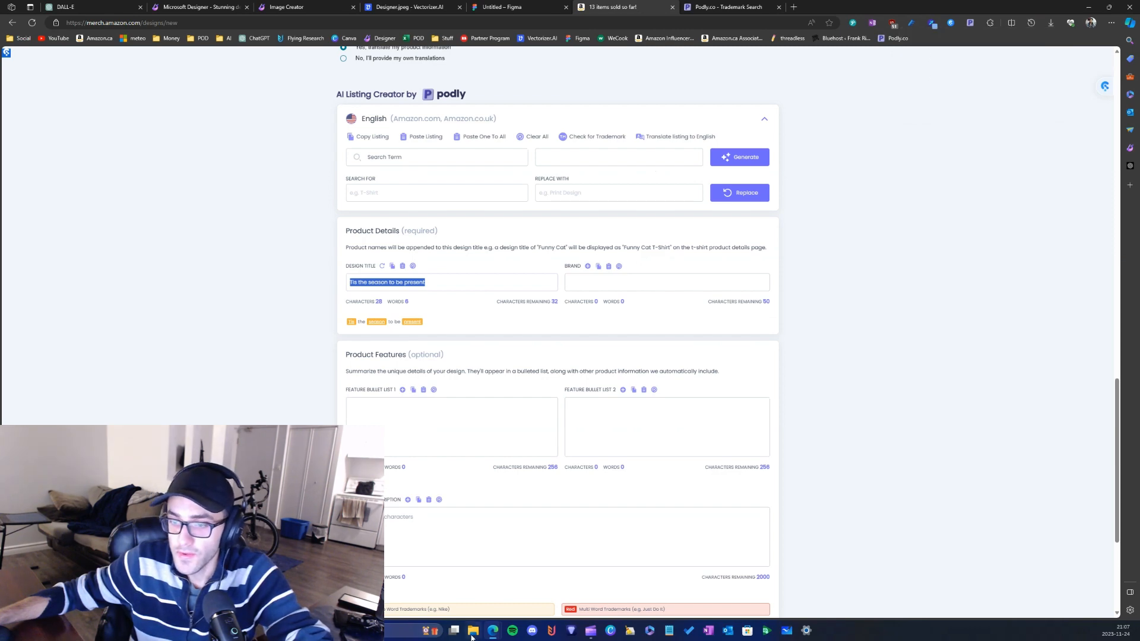
pyautogui.click(440, 635)
pyautogui.scroll(20, 494, 249)
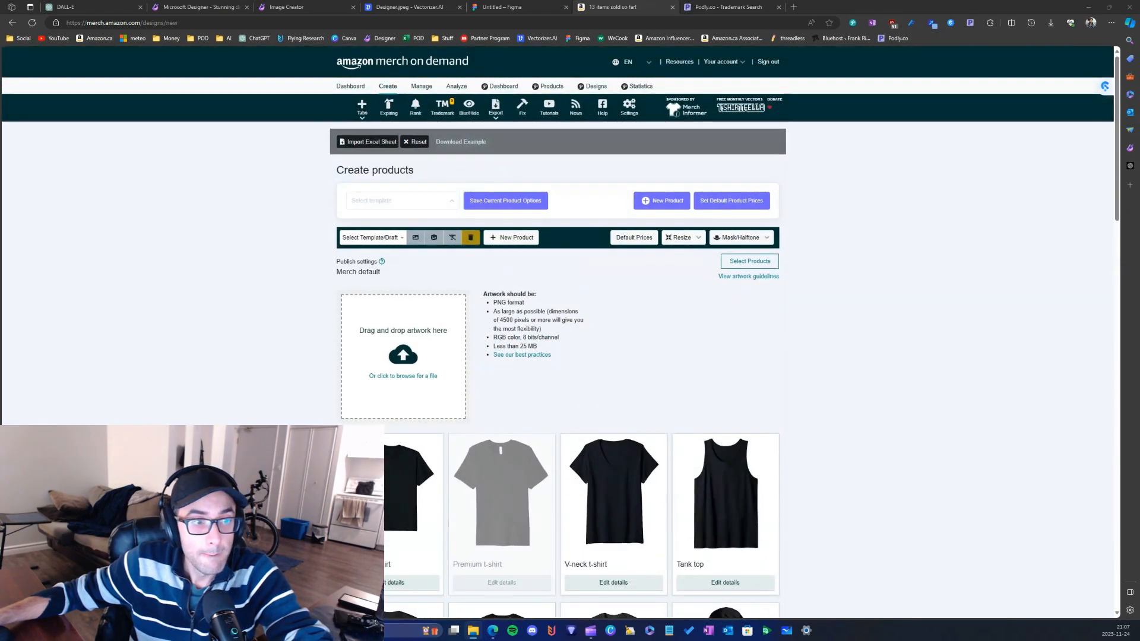
pyautogui.moveTo(131, 264); pyautogui.dragTo(380, 339)
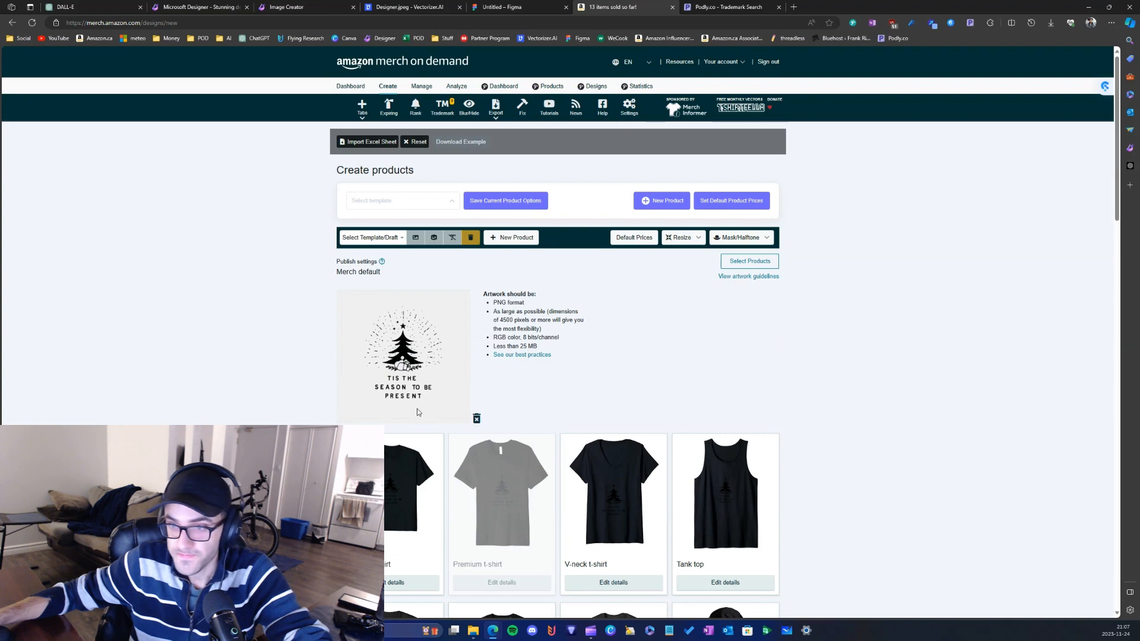
pyautogui.scroll(-4, 326, 384)
pyautogui.scroll(3, 321, 323)
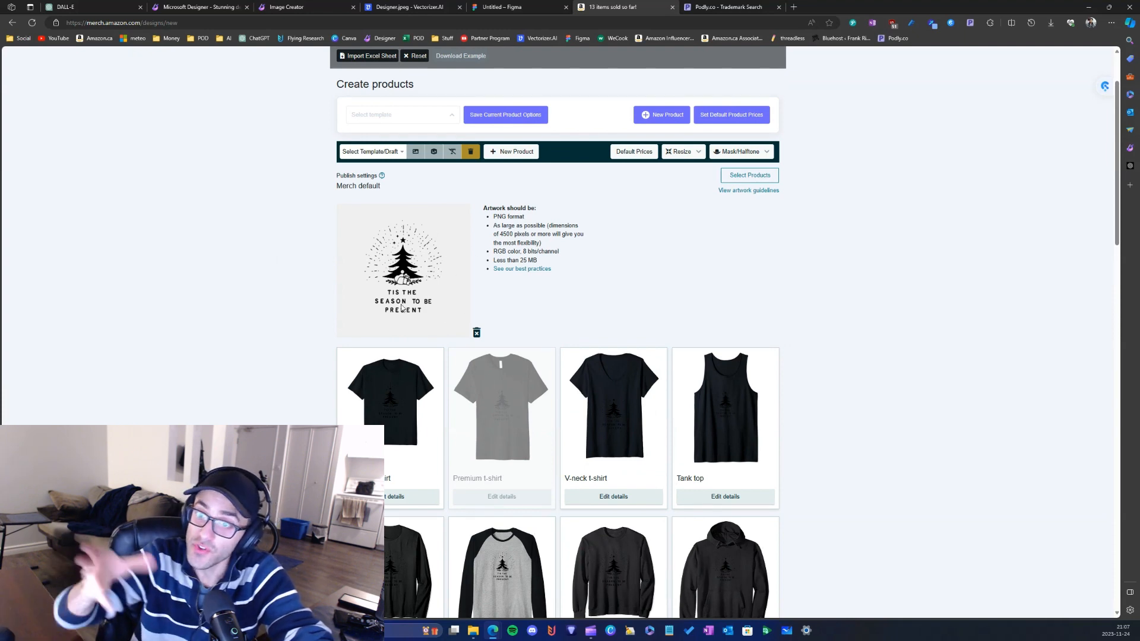
# - Switch back to Figma and recolour the whole Designer 1 artwork to white (FFFFFF)
pyautogui.hotkey('ctrl', 'shift', 'Tab')
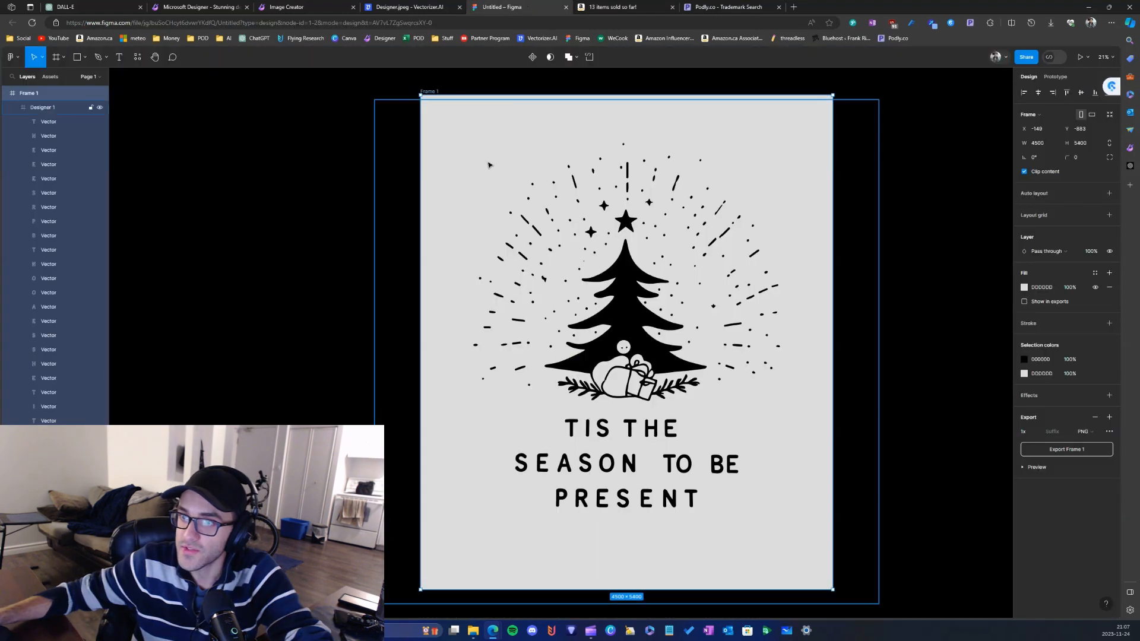
pyautogui.click(448, 97)
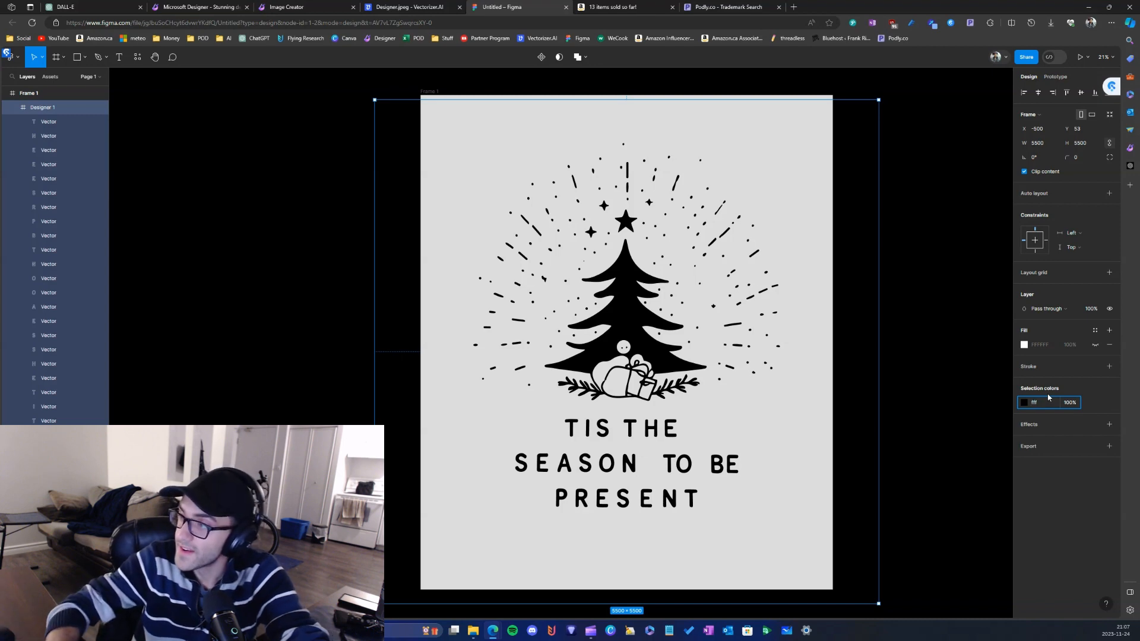
pyautogui.press('Return')
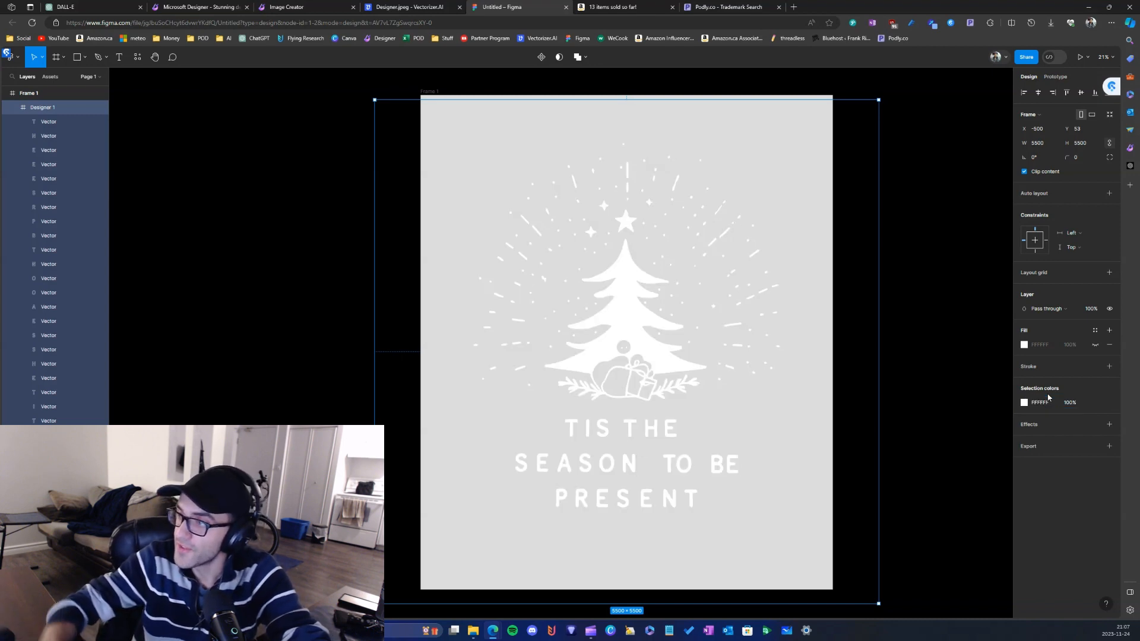
# - Hide the background fill of Frame 1 and export the white version of the design as a 1x PNG
pyautogui.click(28, 93)
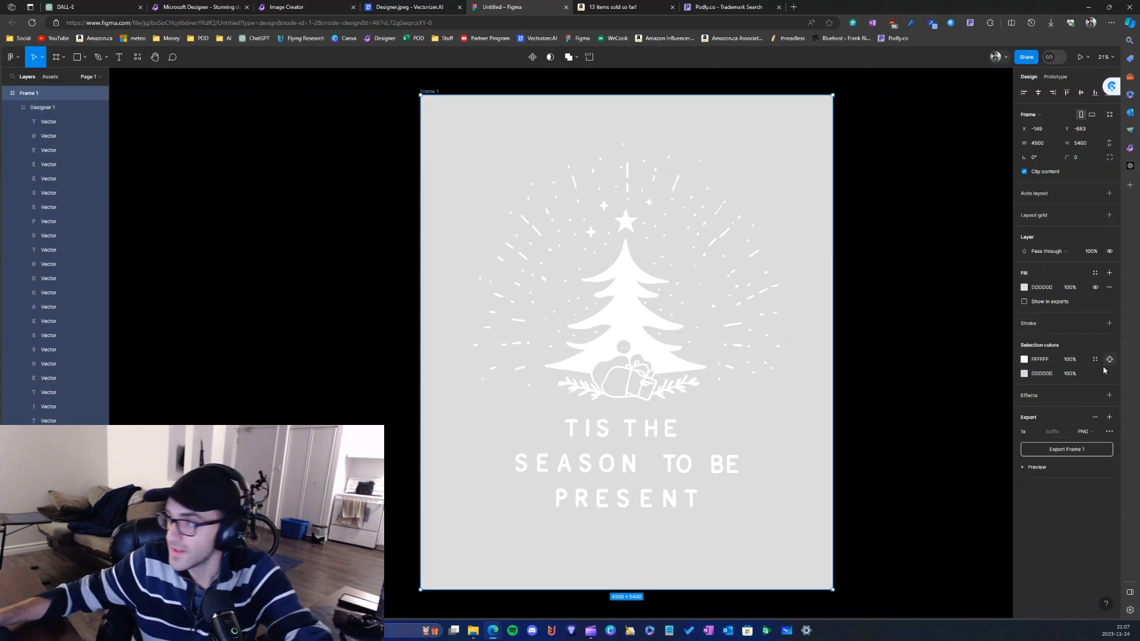
pyautogui.click(1096, 291)
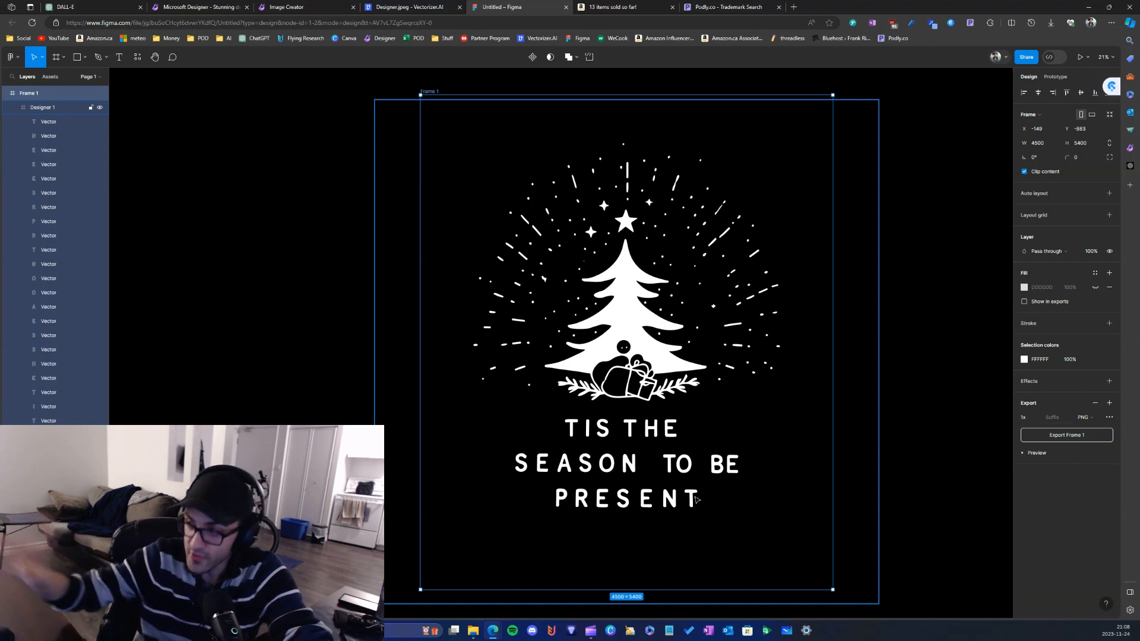
pyautogui.click(1067, 437)
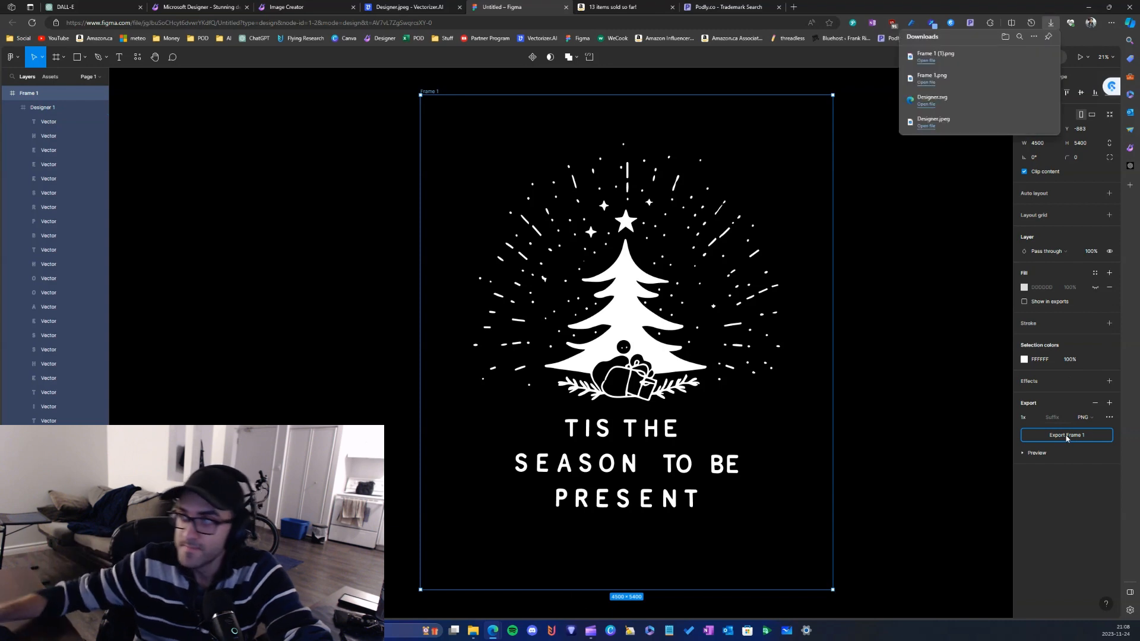
# - Switch to Amazon Merch on Demand and apply the LIGHT 14.99 template to the products with the black artwork
pyautogui.click(612, 7)
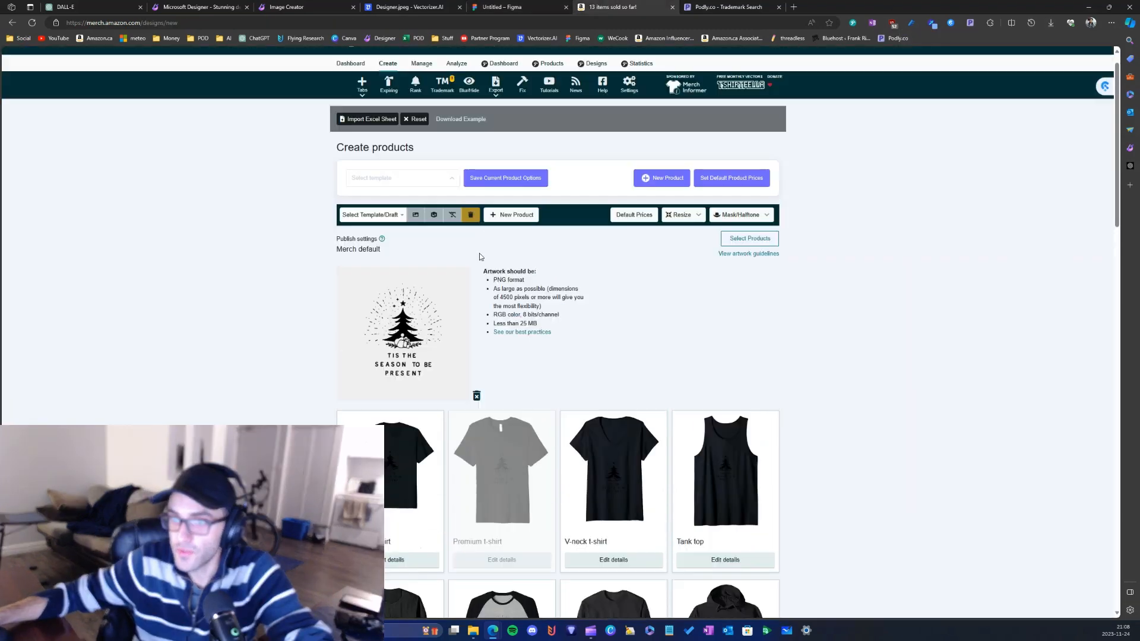
pyautogui.scroll(1, 426, 313)
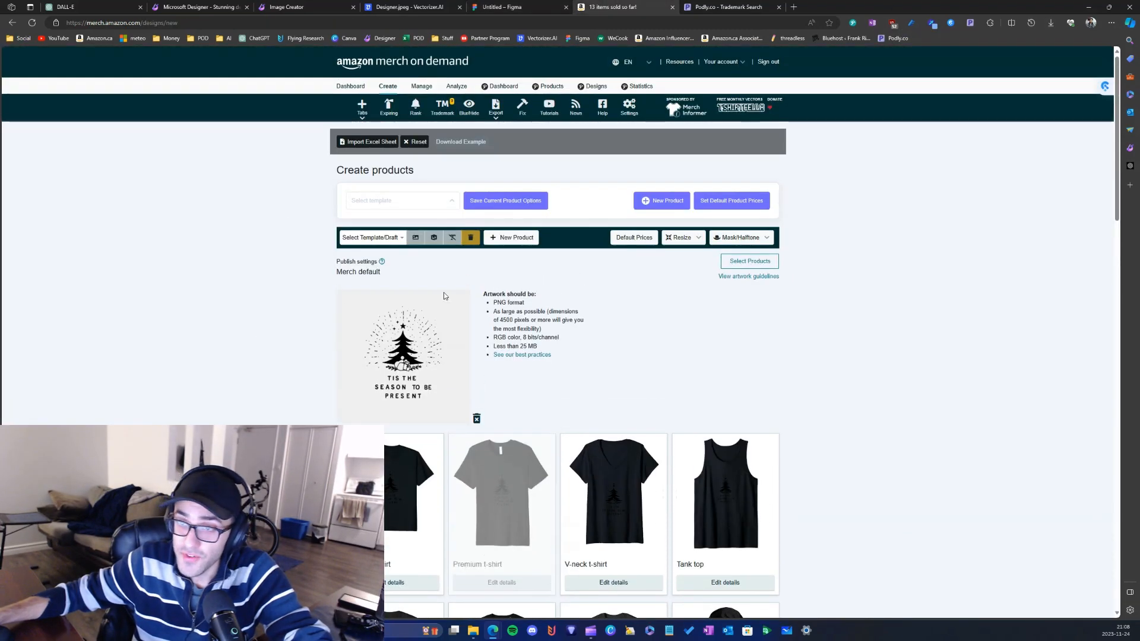
pyautogui.click(383, 238)
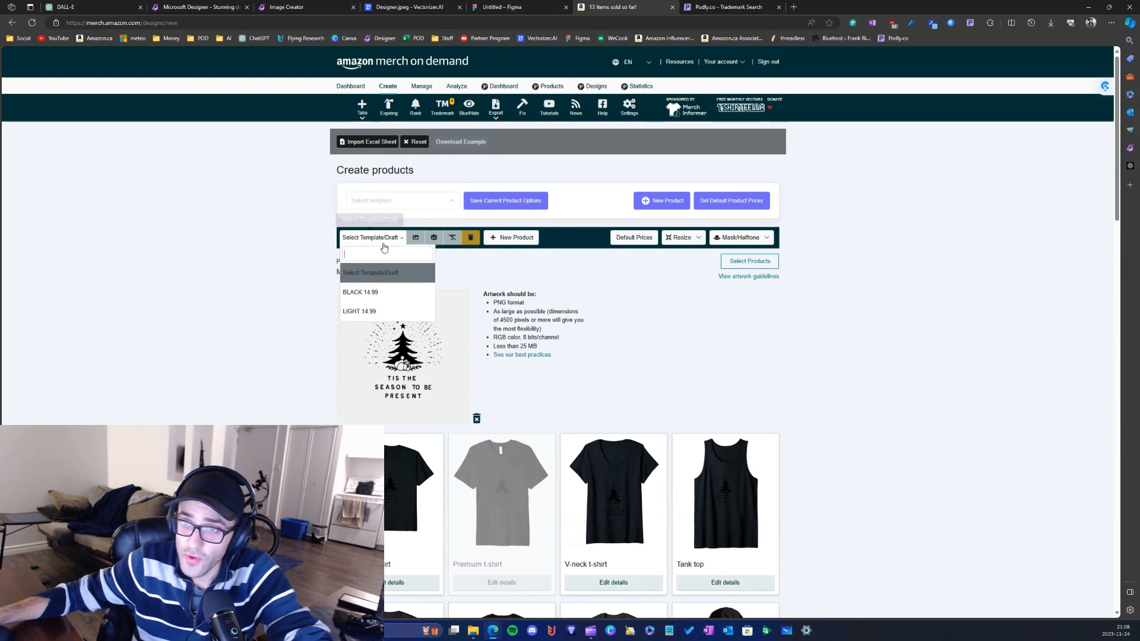
pyautogui.click(365, 313)
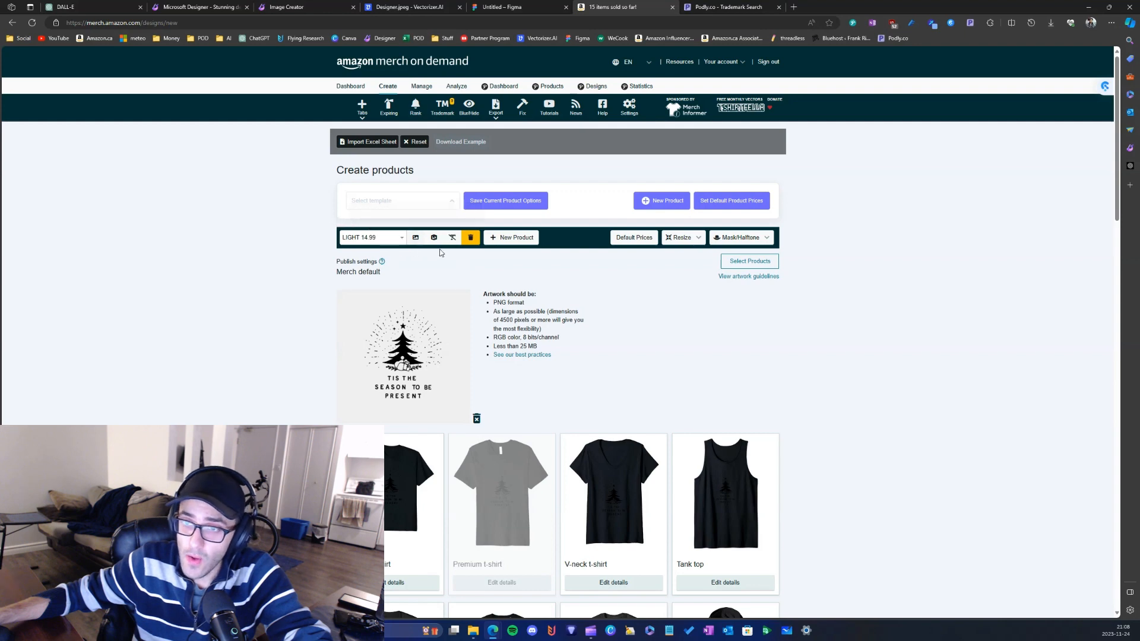
pyautogui.click(457, 244)
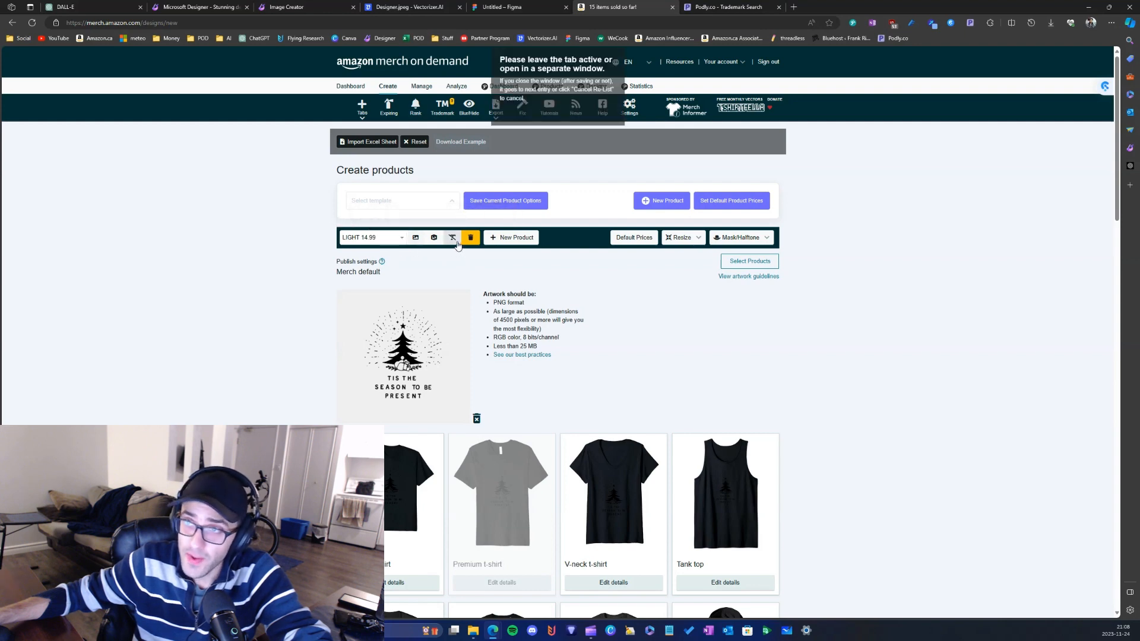
# - Review the artwork on all product previews, including the design details of the PopSockets grip
pyautogui.scroll(-5, 457, 244)
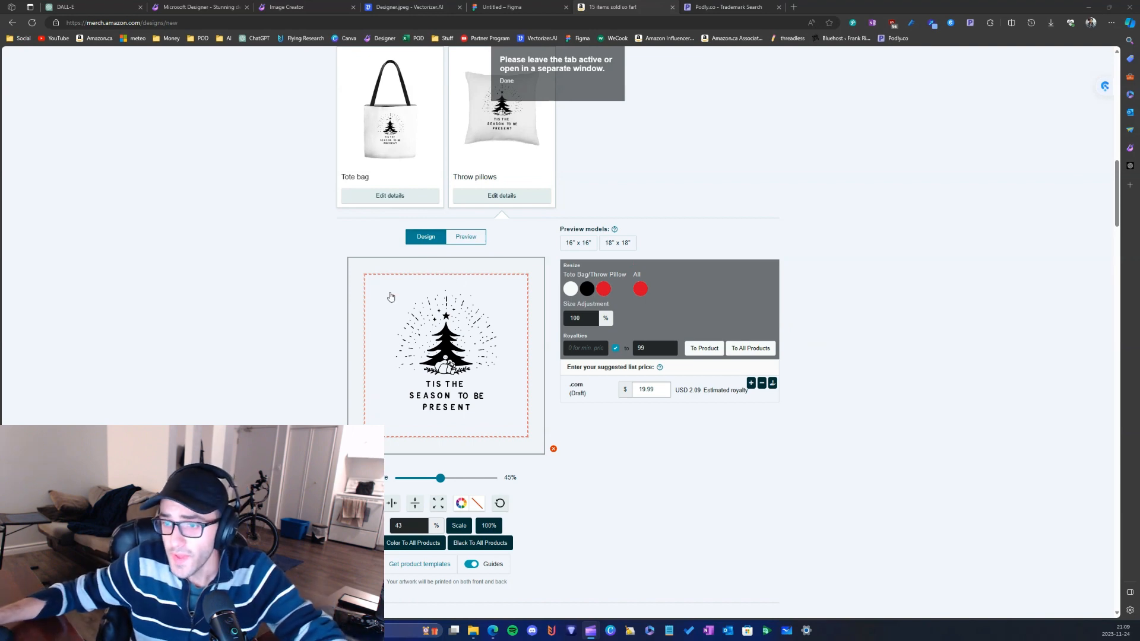
pyautogui.scroll(6, 570, 261)
pyautogui.scroll(7, 514, 332)
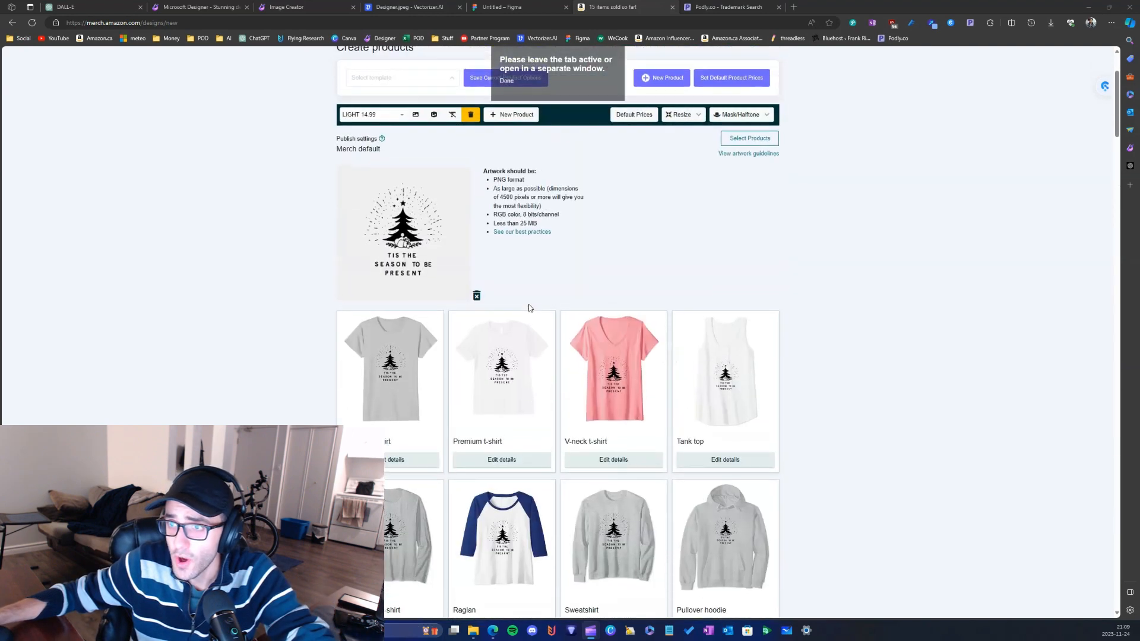
pyautogui.scroll(-9, 515, 309)
pyautogui.click(517, 291)
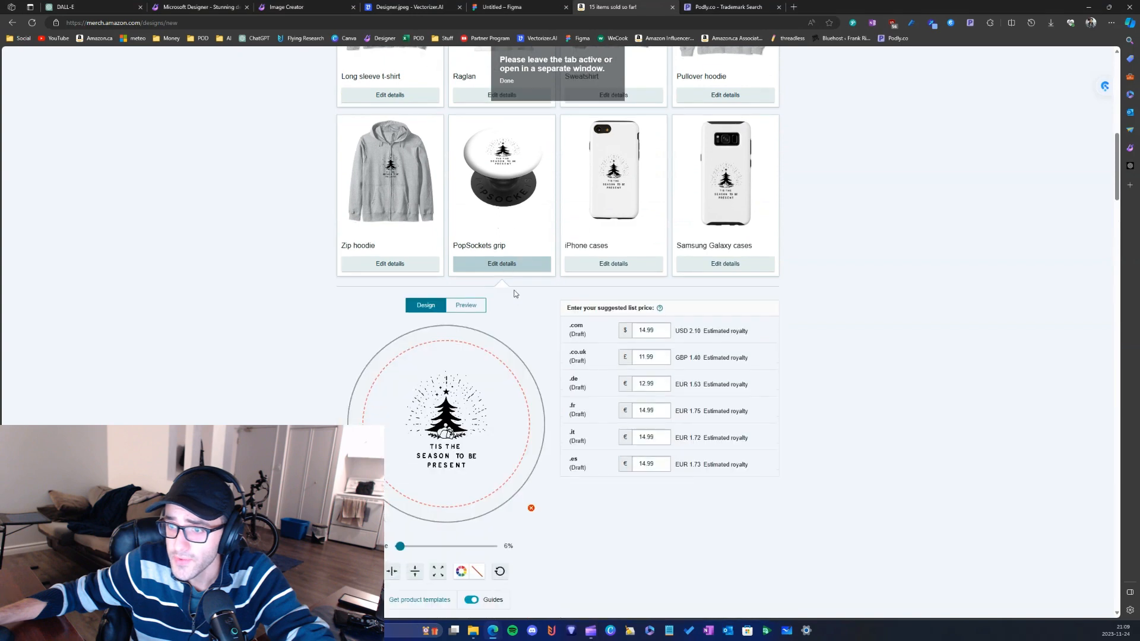
pyautogui.scroll(-1, 515, 282)
pyautogui.click(492, 200)
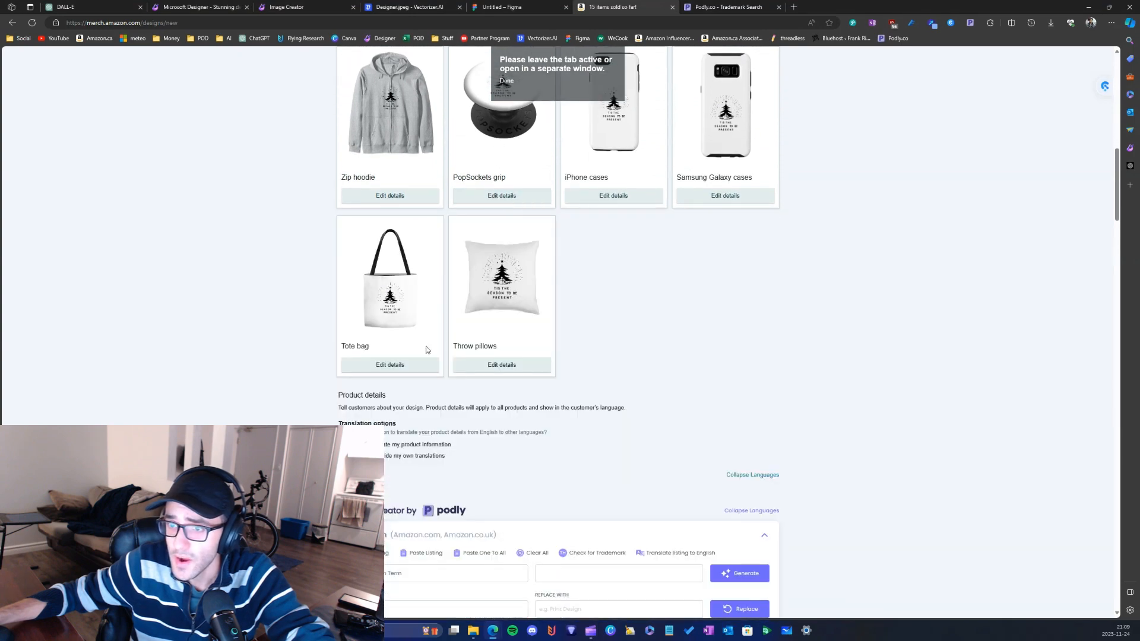
pyautogui.scroll(2, 477, 271)
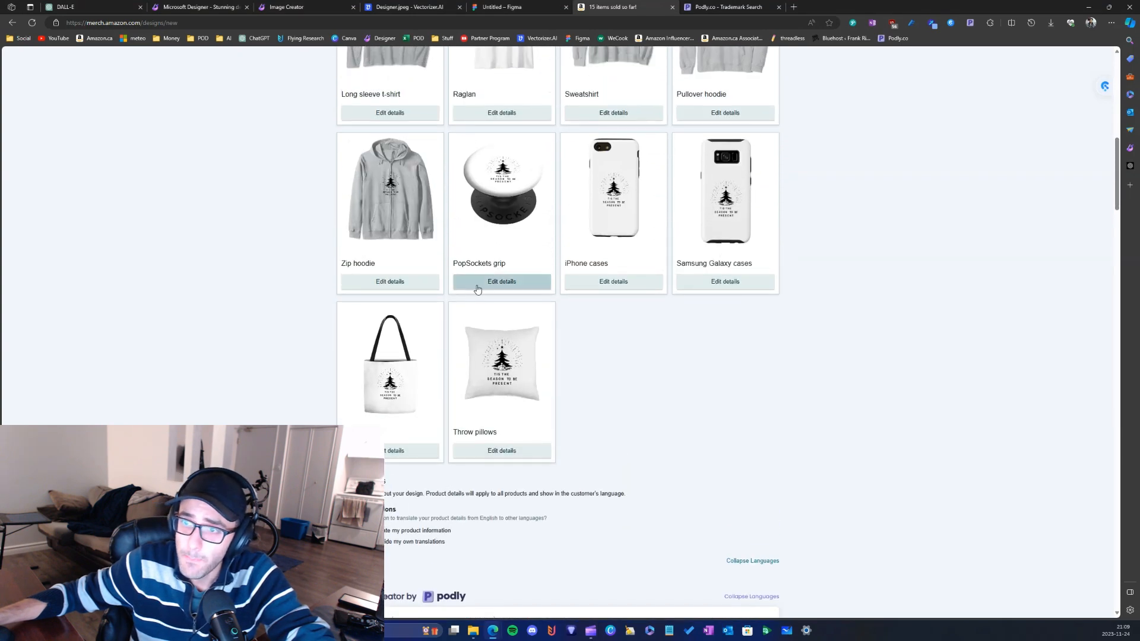
# - Scale the artwork on the PopSockets grip up to 9% and close its details
pyautogui.click(487, 282)
pyautogui.scroll(-2, 436, 527)
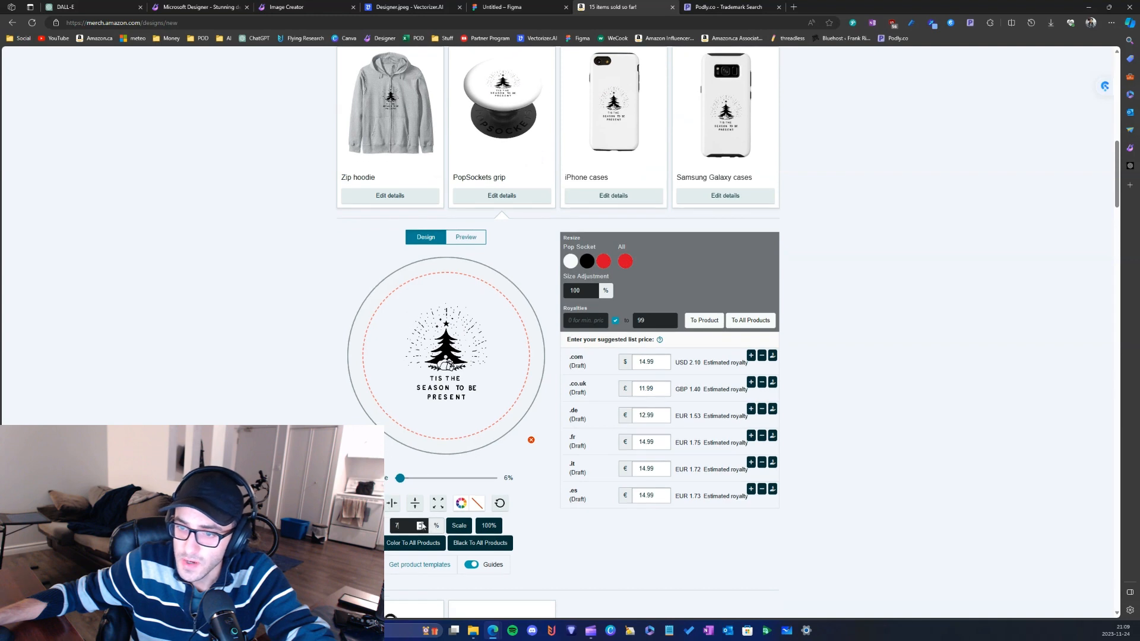
pyautogui.click(460, 525)
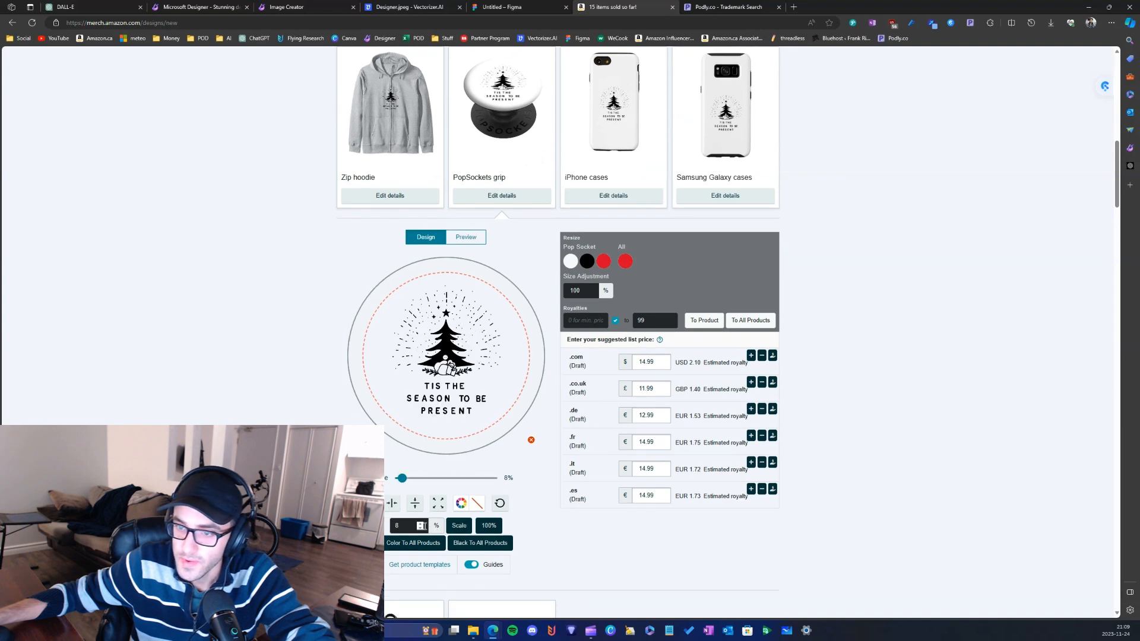
pyautogui.click(459, 526)
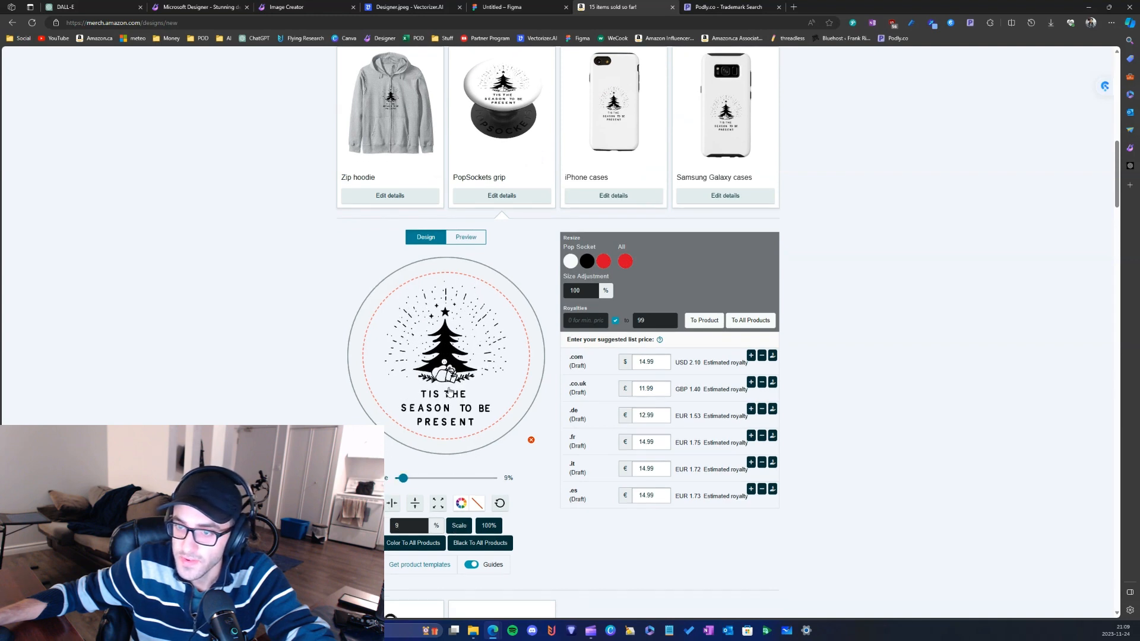
pyautogui.click(511, 201)
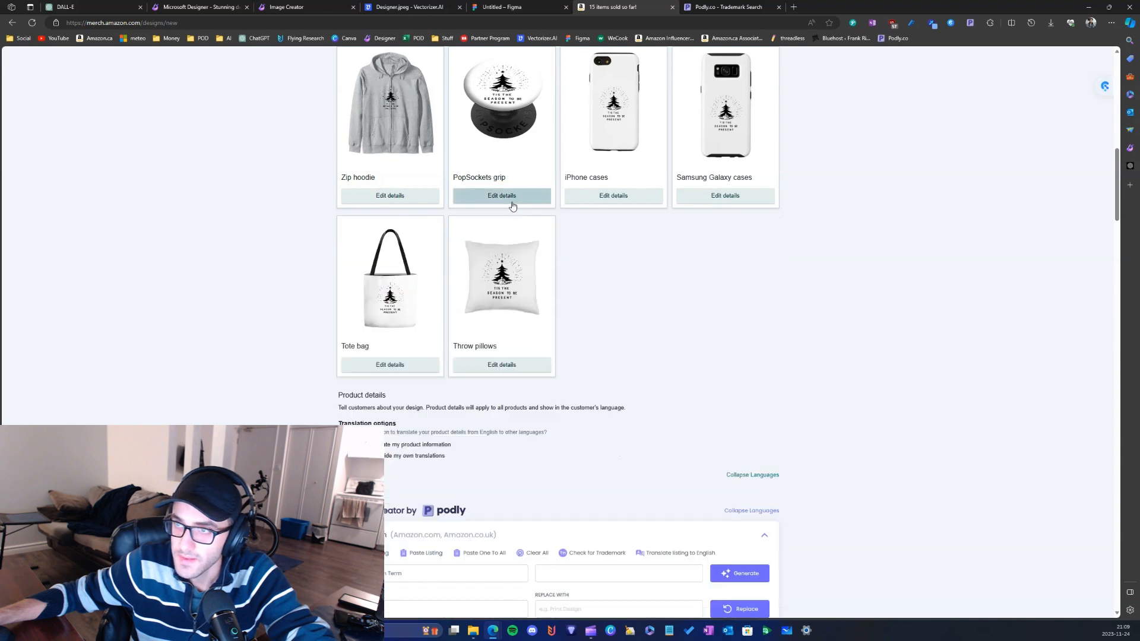
# - Scale the artwork on the tote bag to 50%
pyautogui.click(510, 201)
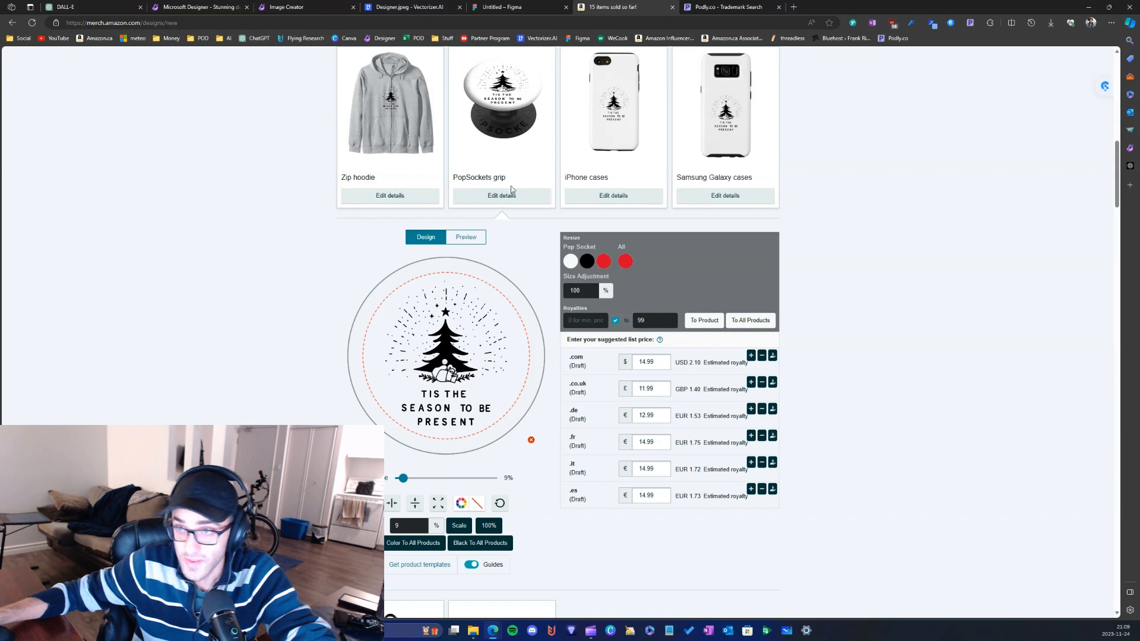
pyautogui.click(509, 191)
pyautogui.click(390, 280)
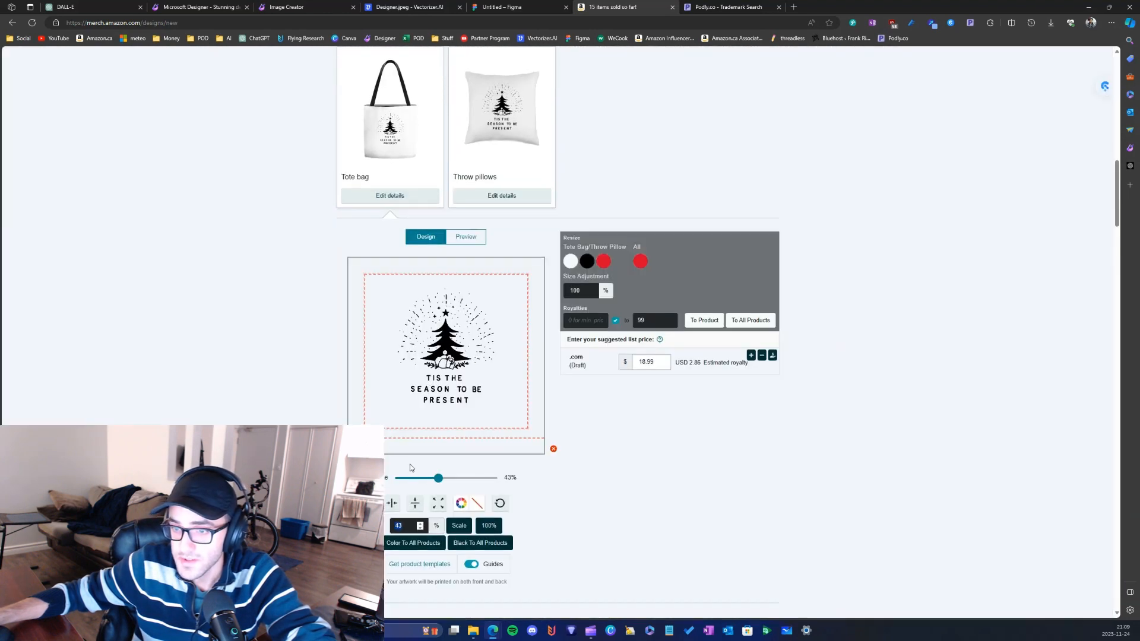
pyautogui.write('56')
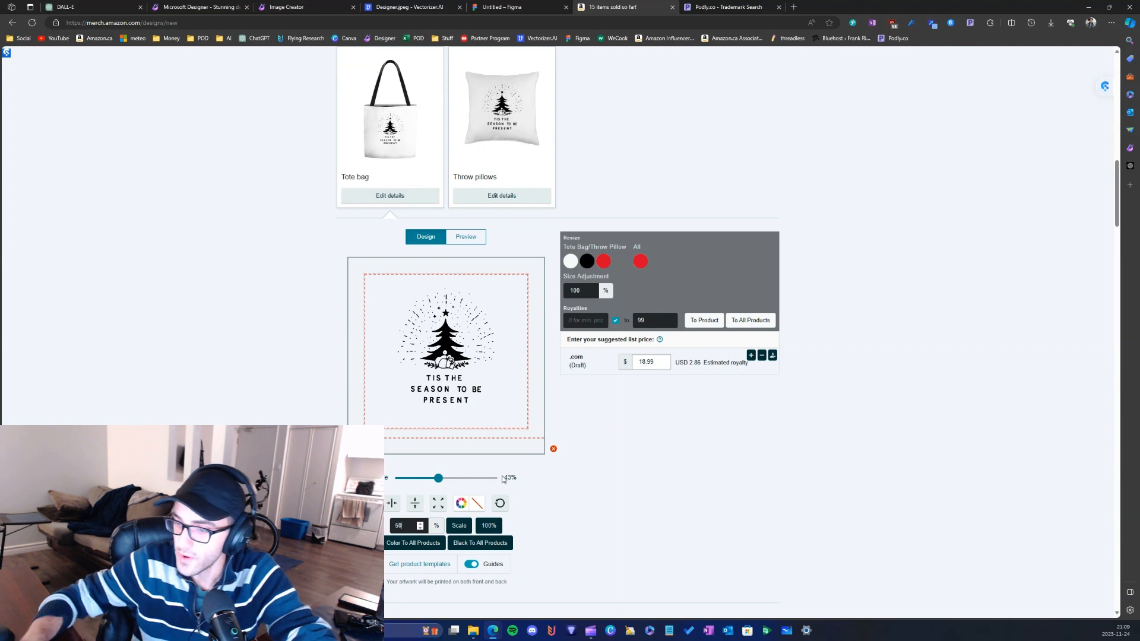
pyautogui.click(459, 525)
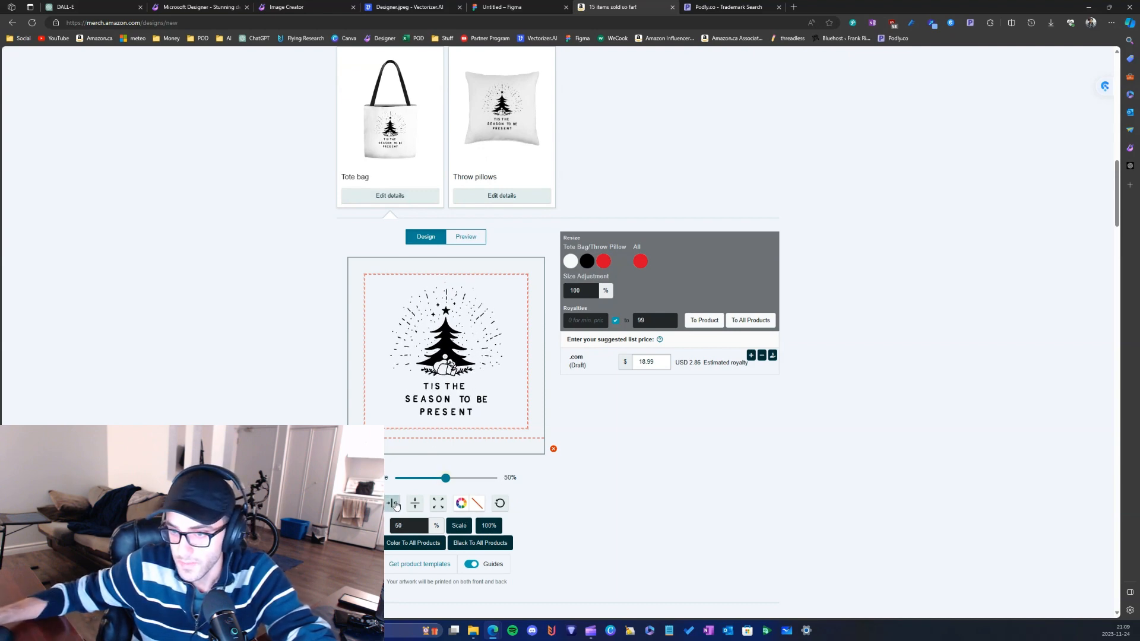
# - Scale the artwork on the throw pillows to 50% and close the product's details
pyautogui.click(519, 197)
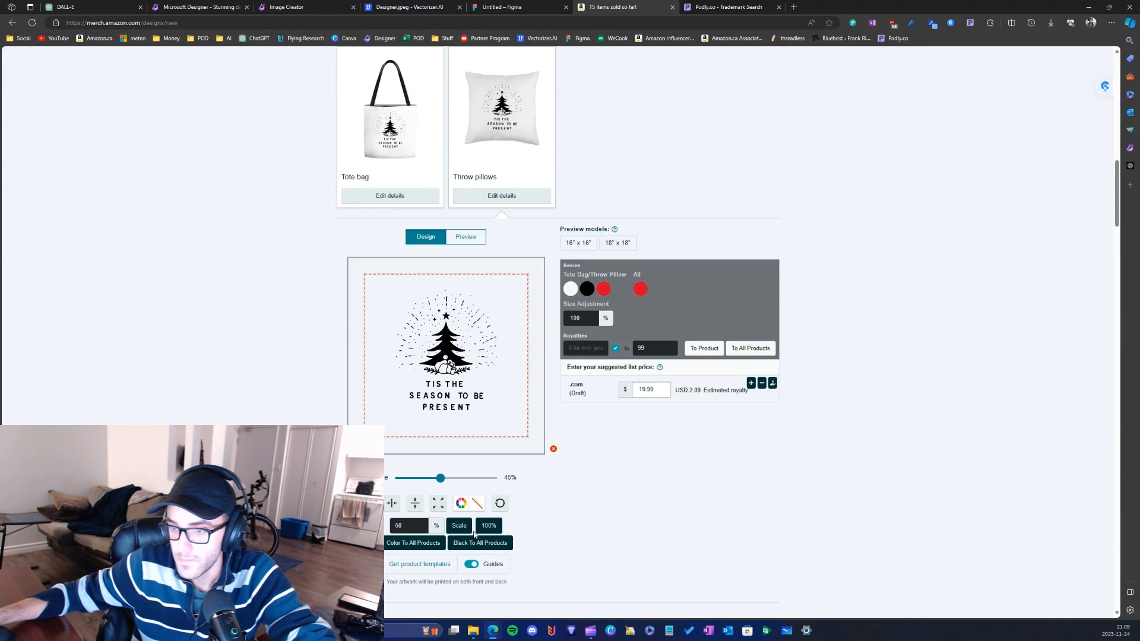
pyautogui.click(458, 528)
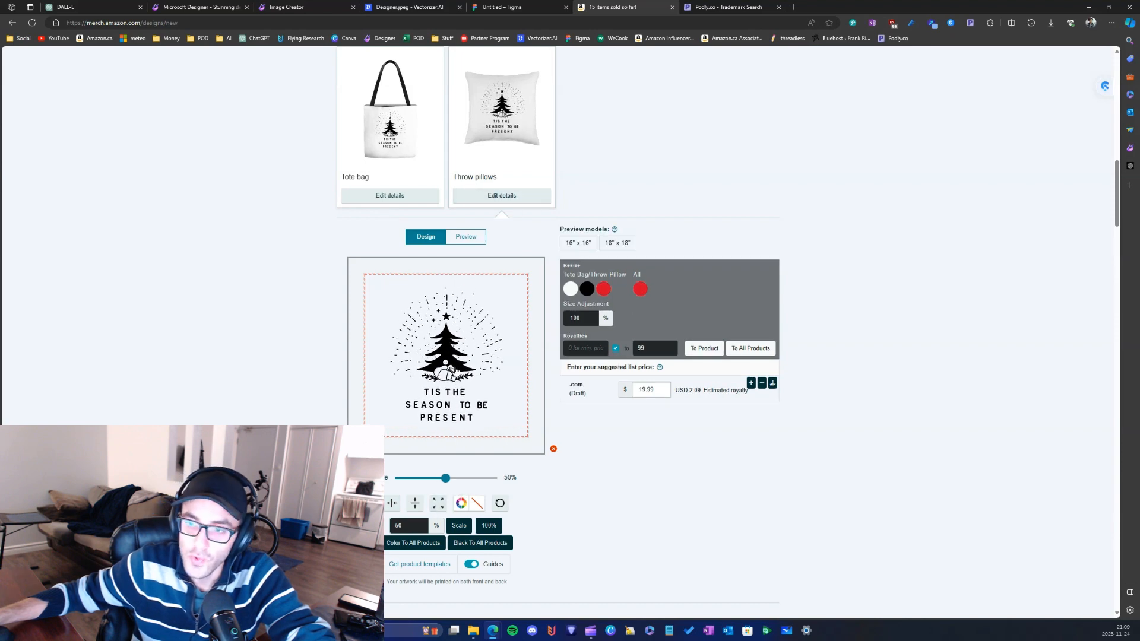
pyautogui.click(534, 198)
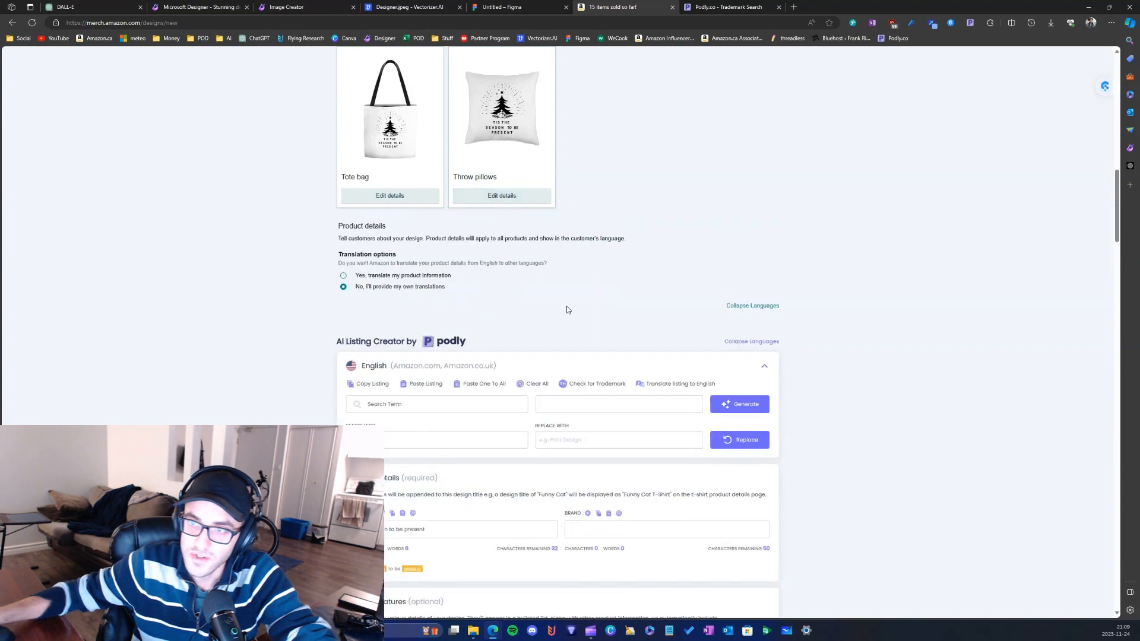
# - Check the product previews and choose to have Amazon translate the product information into other languages
pyautogui.scroll(9, 566, 308)
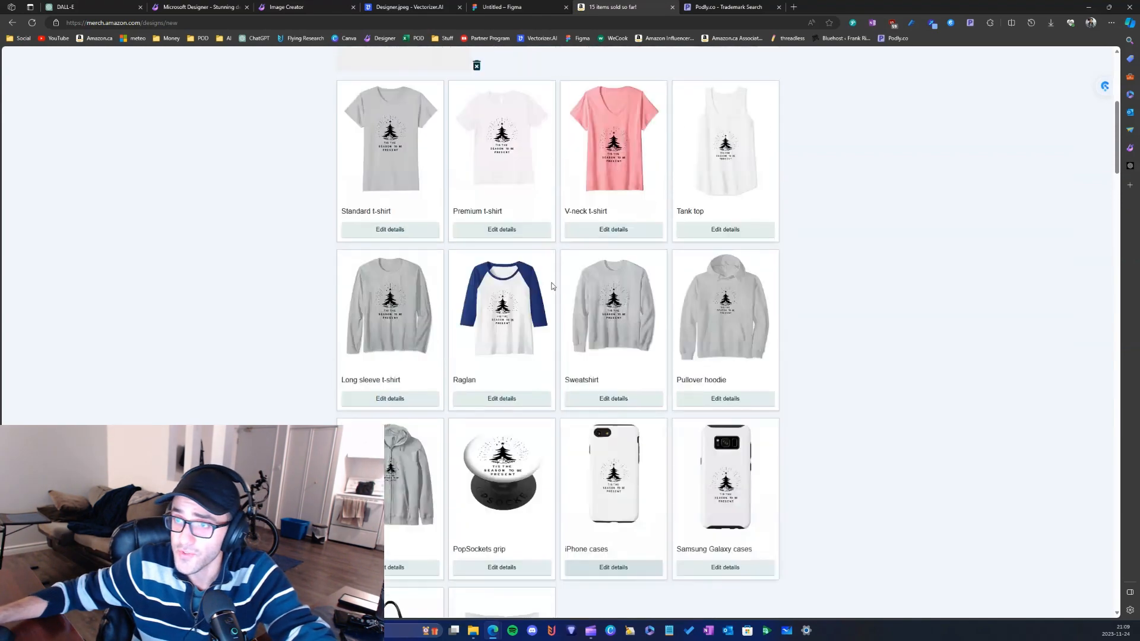
pyautogui.scroll(5, 552, 286)
pyautogui.scroll(-12, 932, 311)
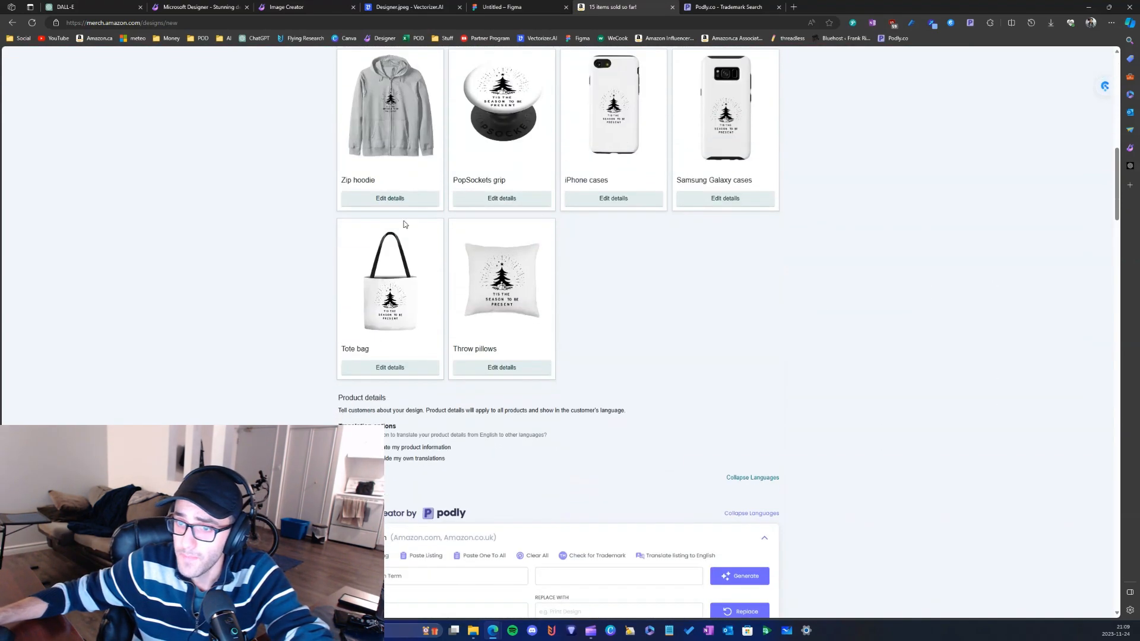
pyautogui.click(362, 447)
pyautogui.scroll(-2, 487, 420)
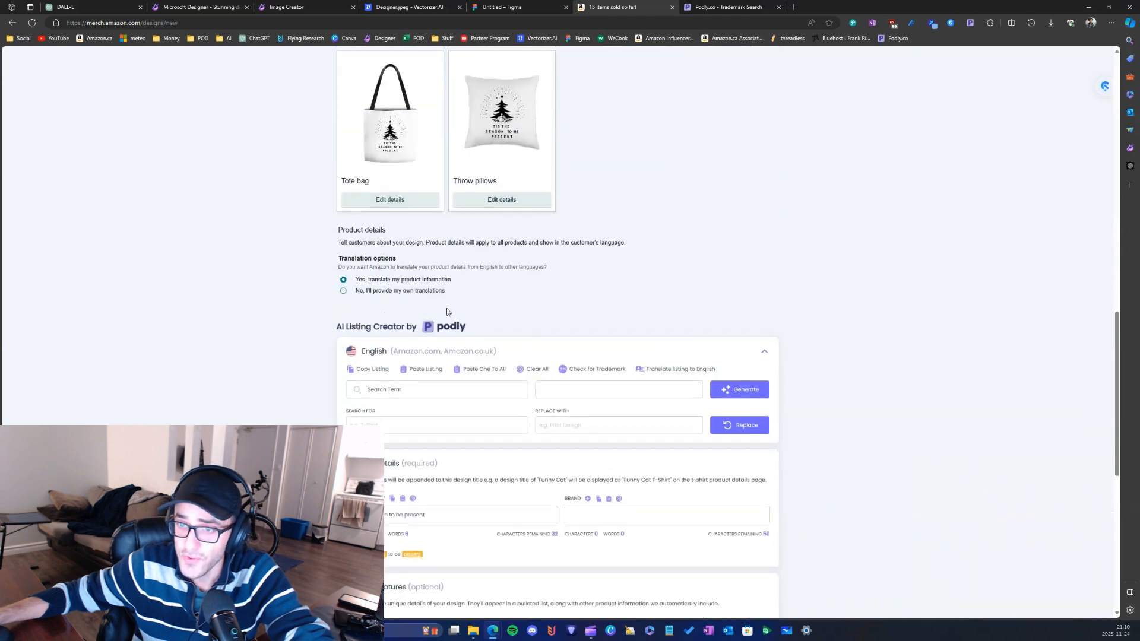
pyautogui.scroll(1, 448, 311)
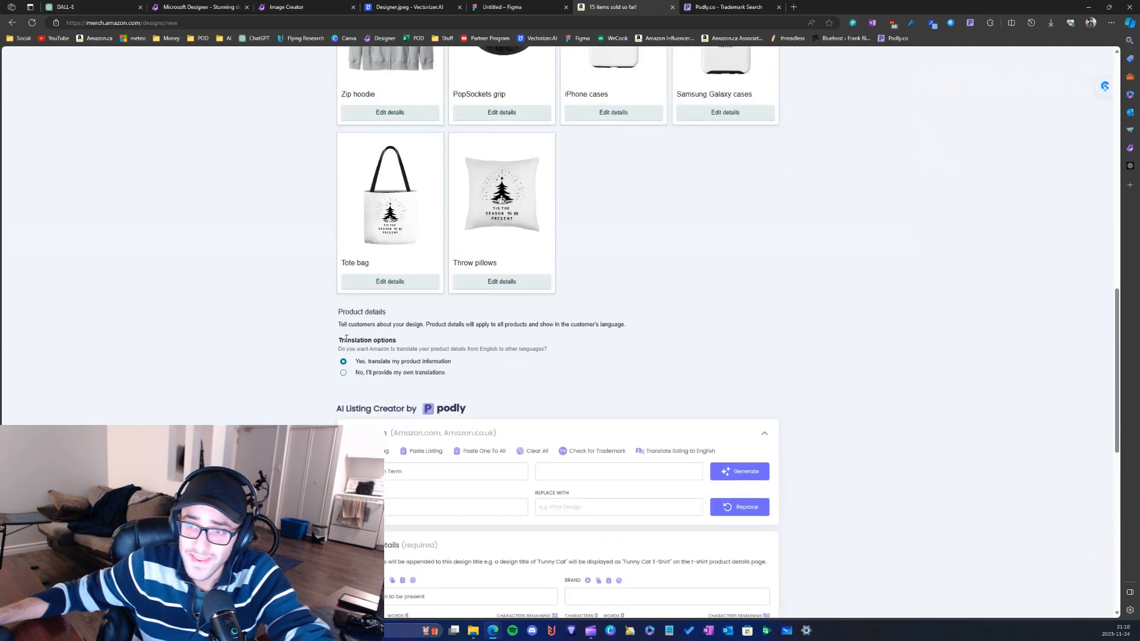
pyautogui.moveTo(347, 339)
pyautogui.mouseDown()
pyautogui.moveTo(414, 345)
pyautogui.moveTo(338, 341)
pyautogui.mouseUp()
pyautogui.click(320, 345)
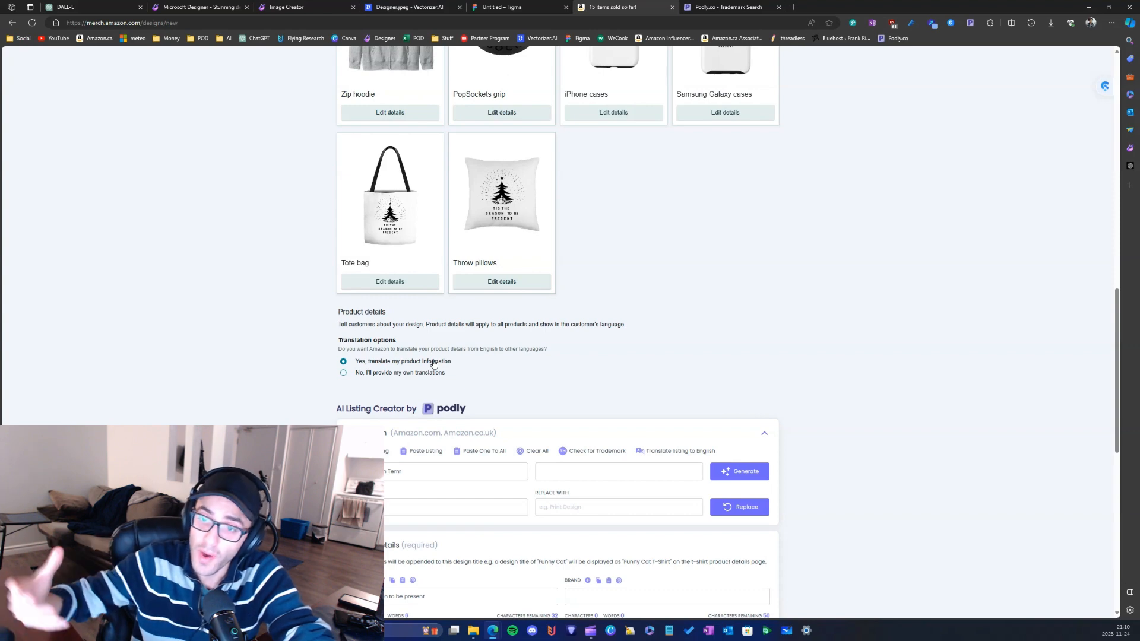
# - Examine Podly's AI Listing Creator together with the product details, features and description sections
pyautogui.scroll(-7, 429, 364)
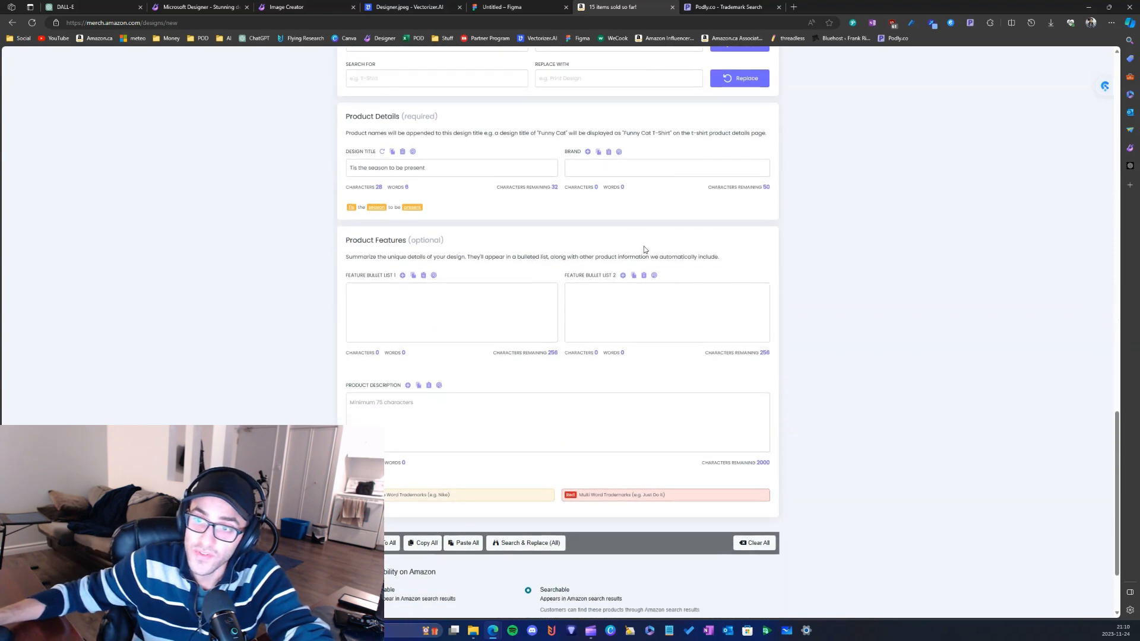
pyautogui.scroll(2, 486, 202)
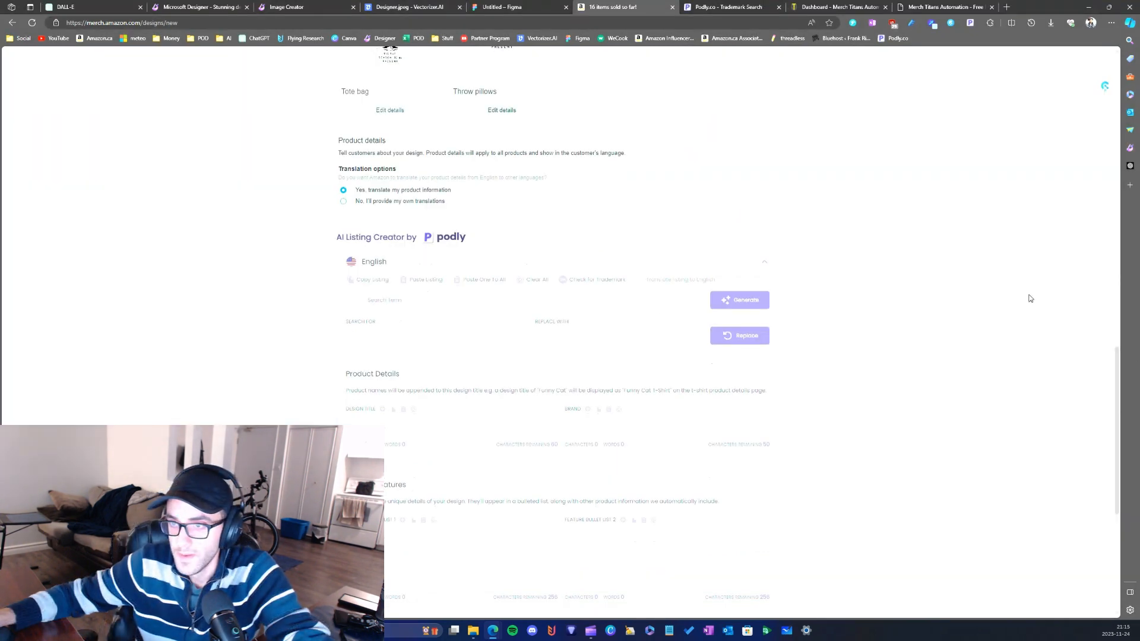
pyautogui.moveTo(327, 241); pyautogui.dragTo(403, 237)
pyautogui.click(409, 219)
pyautogui.click(320, 239)
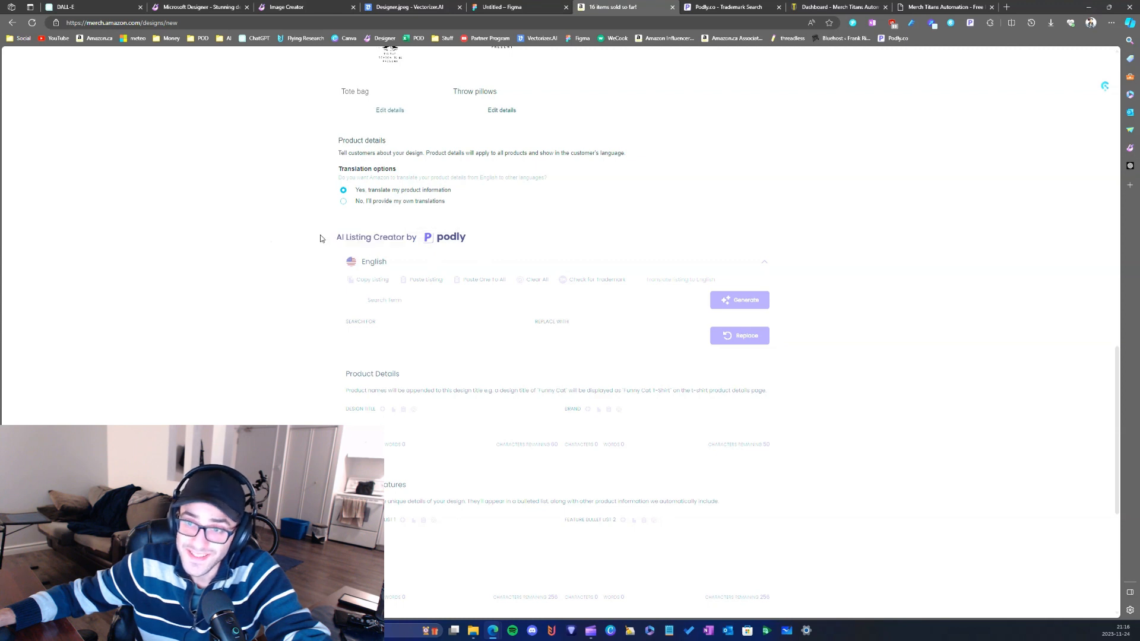
pyautogui.moveTo(331, 239); pyautogui.dragTo(410, 239)
pyautogui.click(246, 304)
pyautogui.scroll(-1, 301, 217)
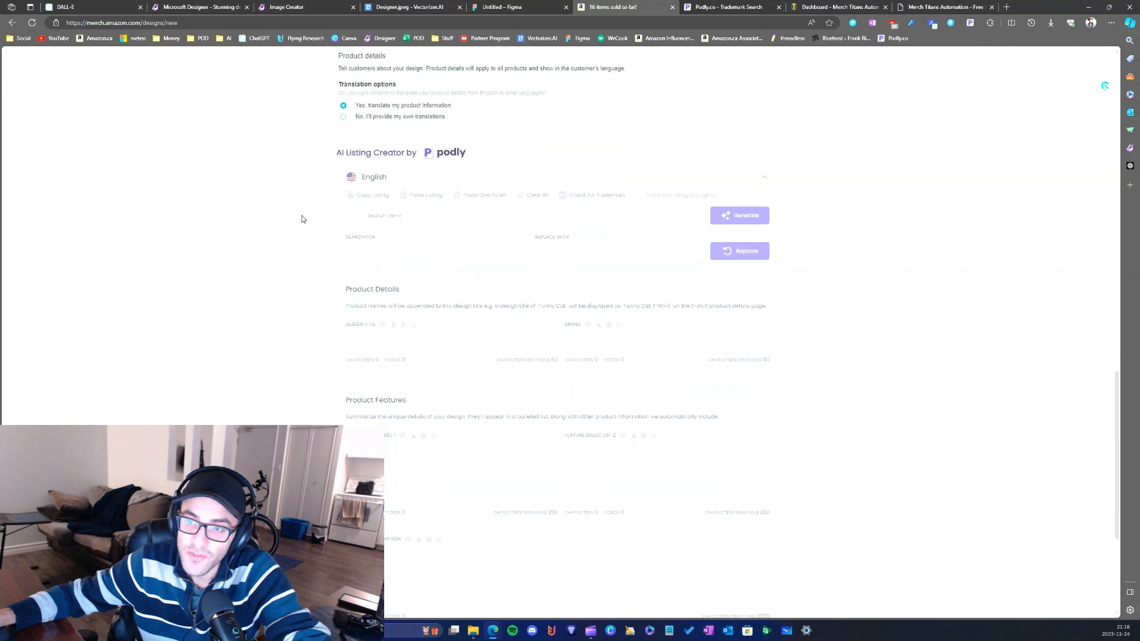
pyautogui.moveTo(345, 289); pyautogui.dragTo(399, 288)
pyautogui.click(273, 367)
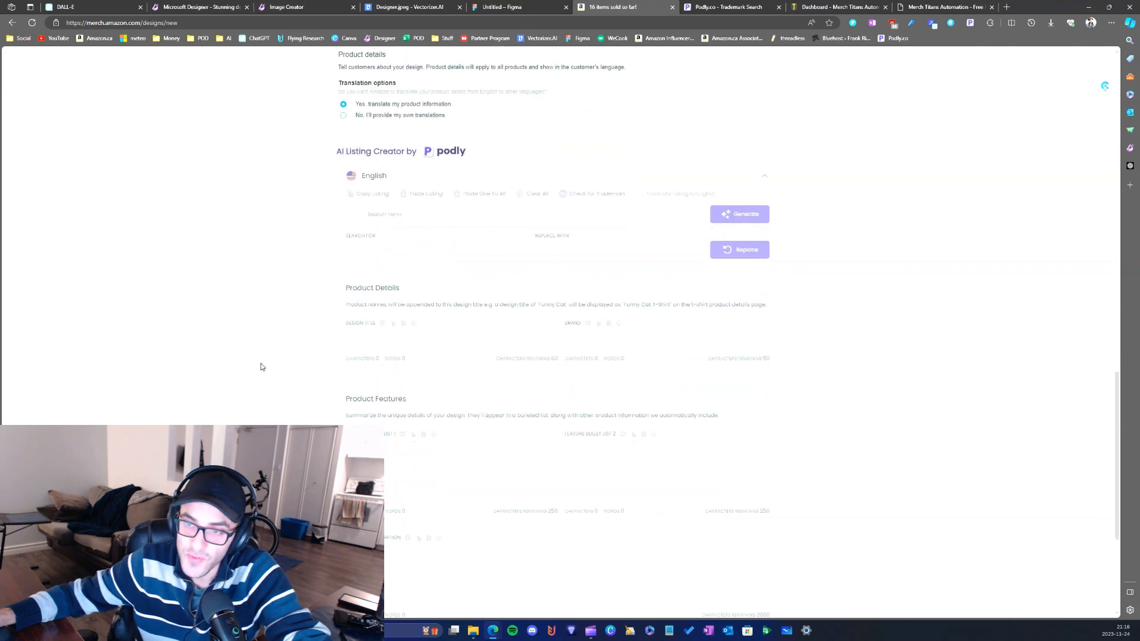
pyautogui.scroll(3, 280, 362)
pyautogui.scroll(-3, 469, 234)
pyautogui.scroll(3, 564, 178)
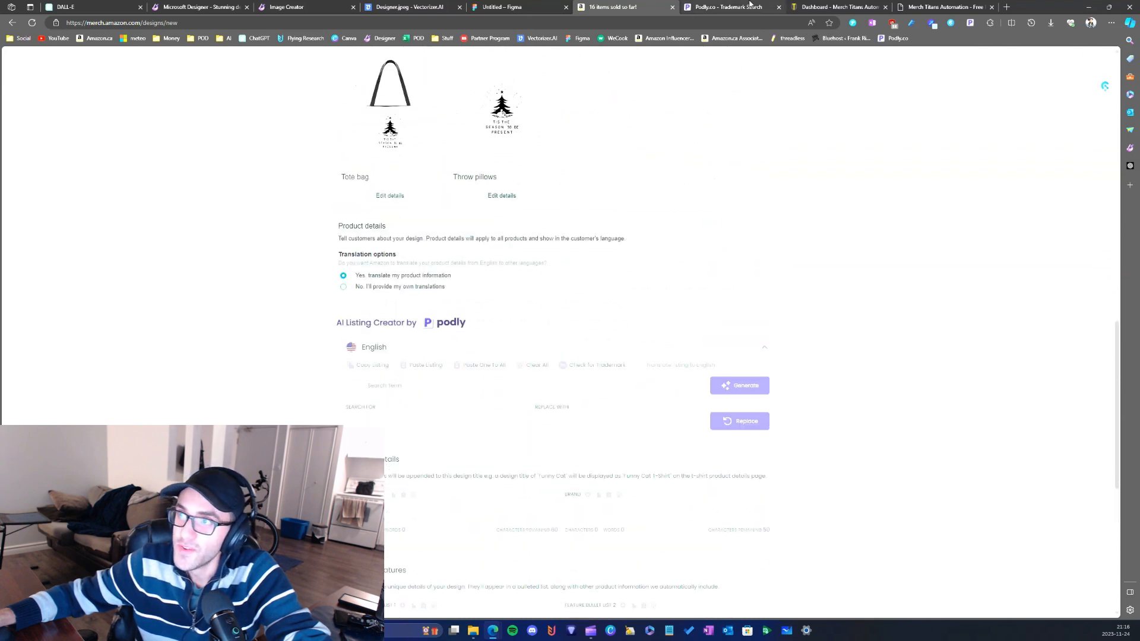
# - Copy "Tis the season to be present" from Podly's trademark search and add it as a search term in the AI Listing Creator
pyautogui.click(750, 5)
pyautogui.tripleClick(175, 117)
pyautogui.hotkey('ctrl', 'c')
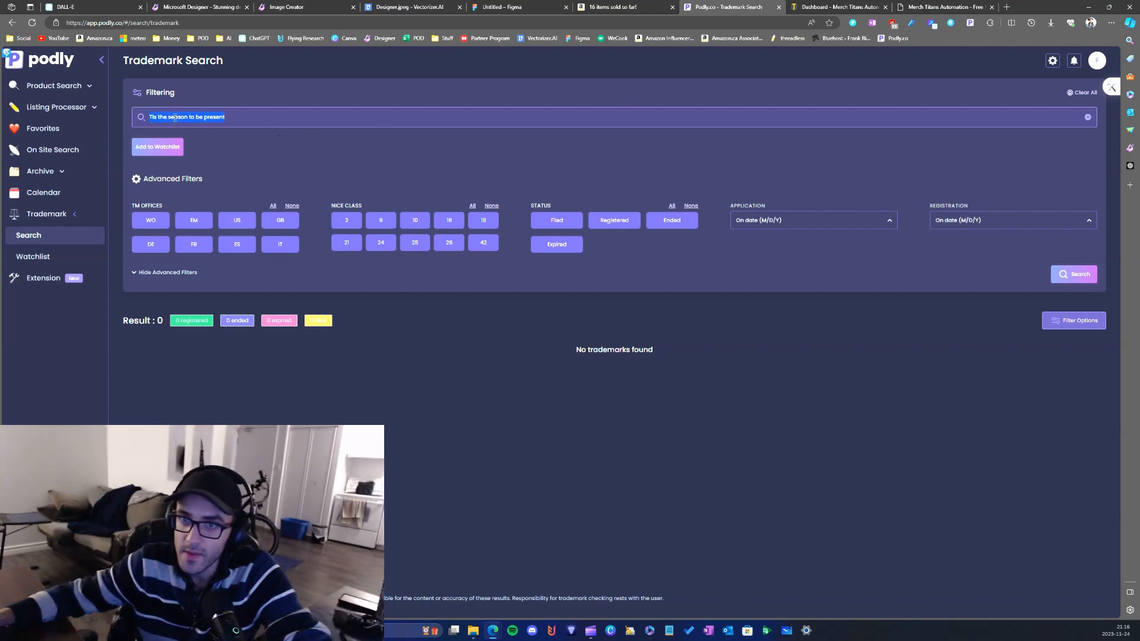
pyautogui.click(286, 6)
pyautogui.click(613, 6)
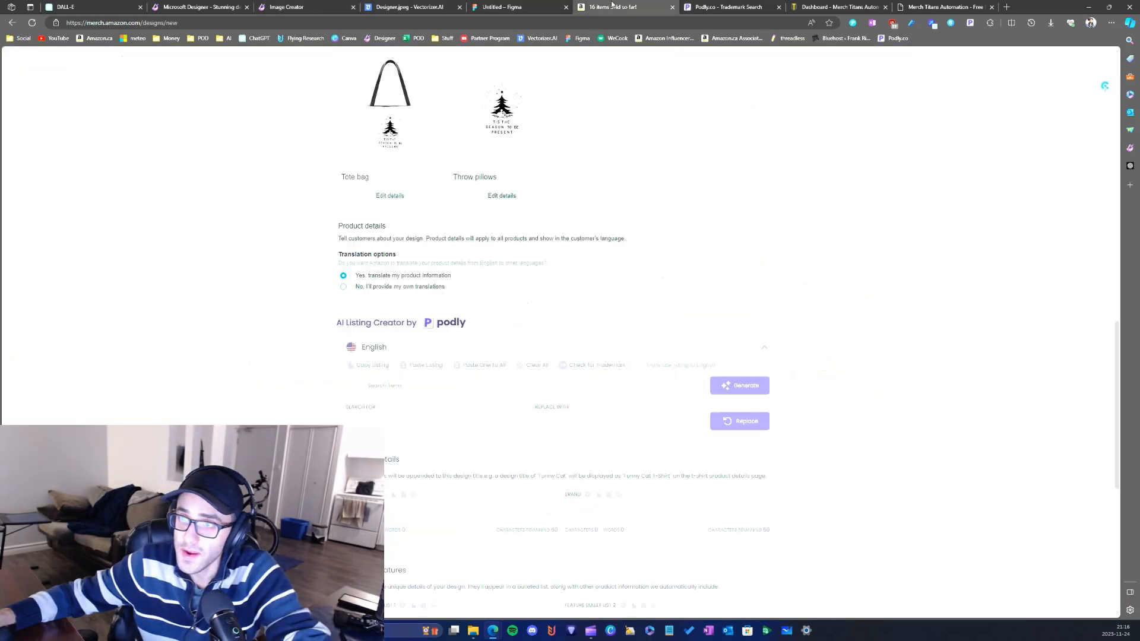
pyautogui.scroll(-1, 383, 218)
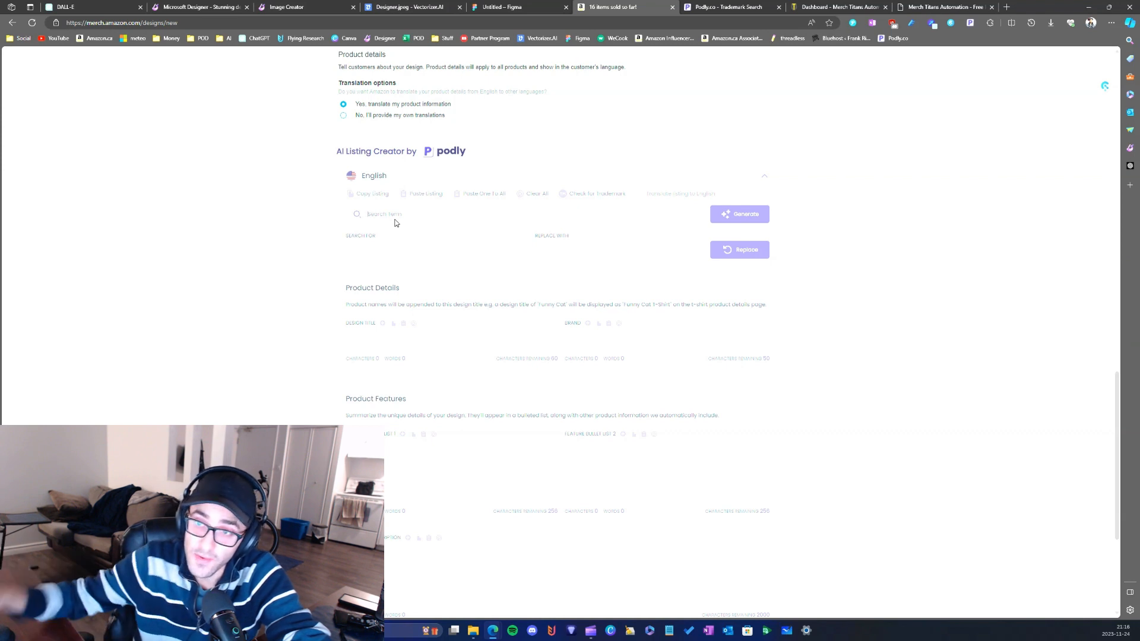
pyautogui.click(405, 215)
pyautogui.hotkey('ctrl', 'v')
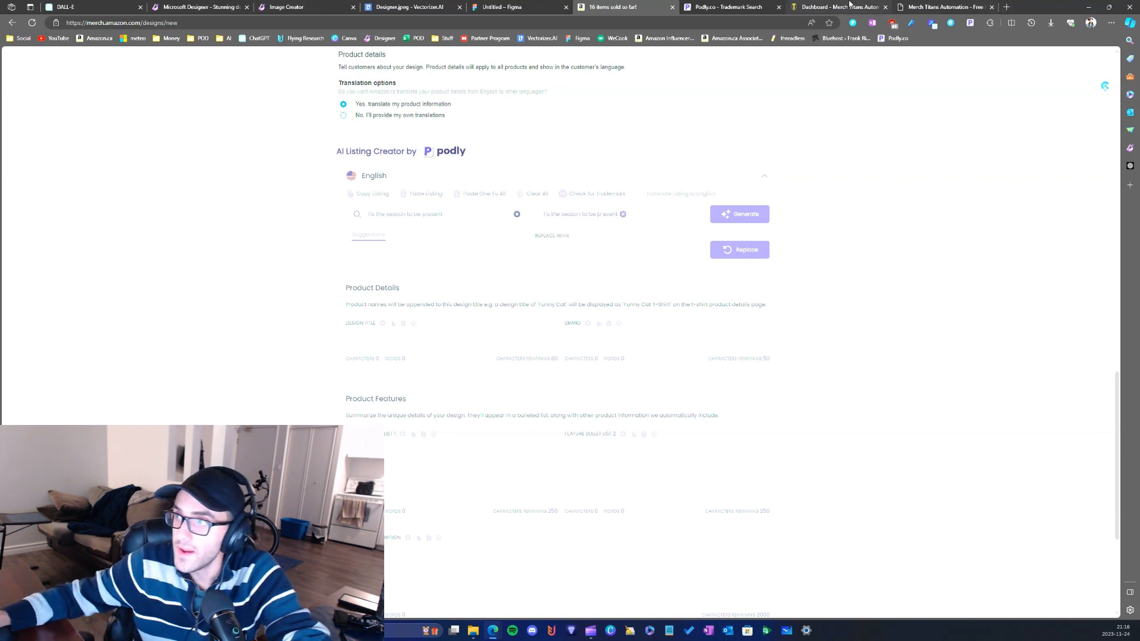
# - Close the two open Merch Titans pages and load the Merch Titans Automation dashboard in a new tab
pyautogui.click(885, 7)
pyautogui.click(885, 7)
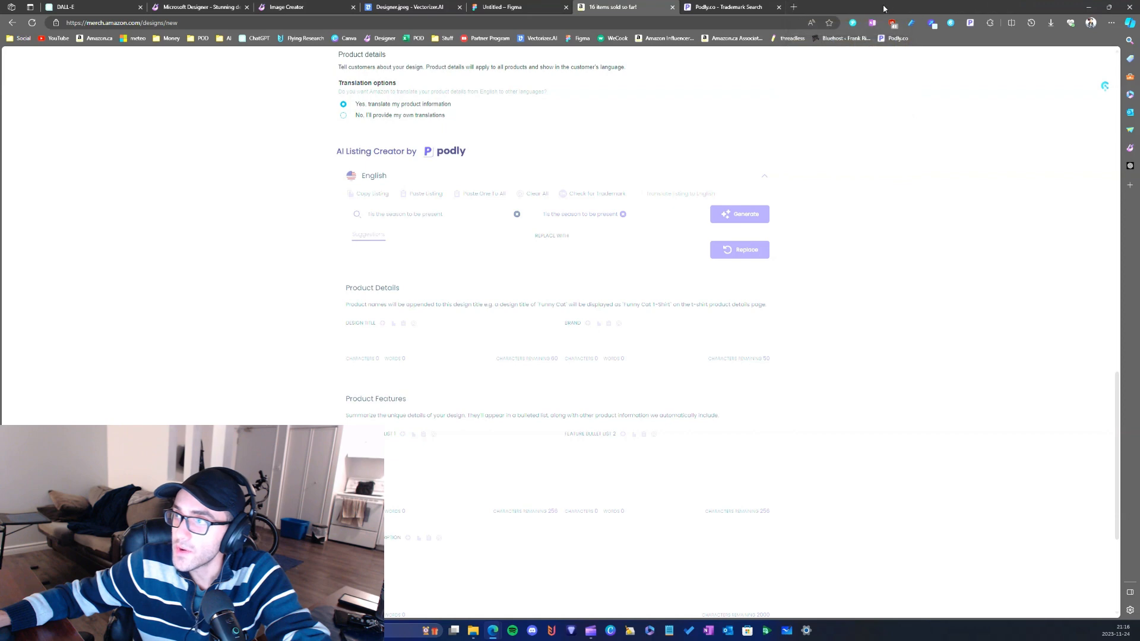
pyautogui.click(800, 7)
pyautogui.write('merch')
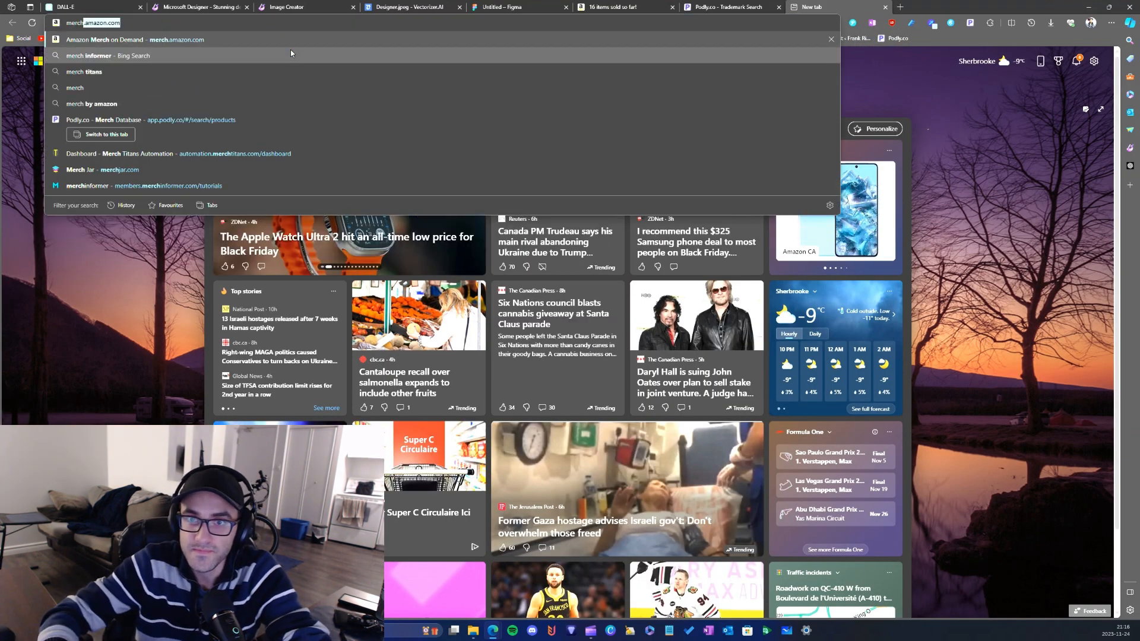
pyautogui.press('Down')
pyautogui.press('Down')
pyautogui.press('Down')
pyautogui.press('Down')
pyautogui.press('Down')
pyautogui.press('Down')
pyautogui.press('Return')
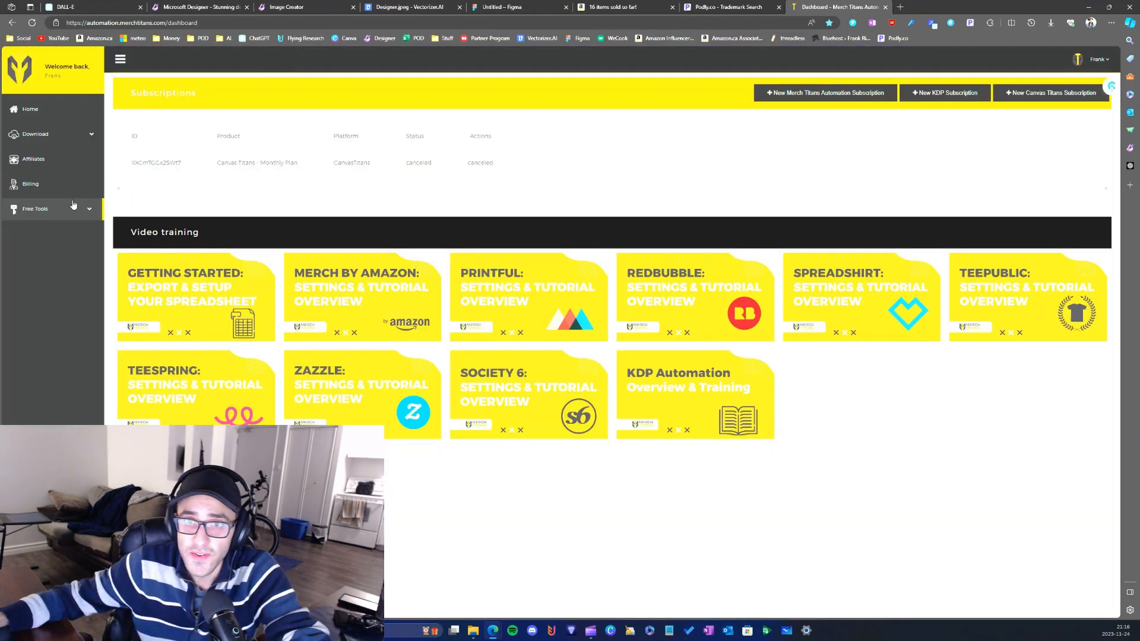
# - Open the free RedBubble Tag Generator and get tags for "Tis the season to be present"
pyautogui.click(42, 209)
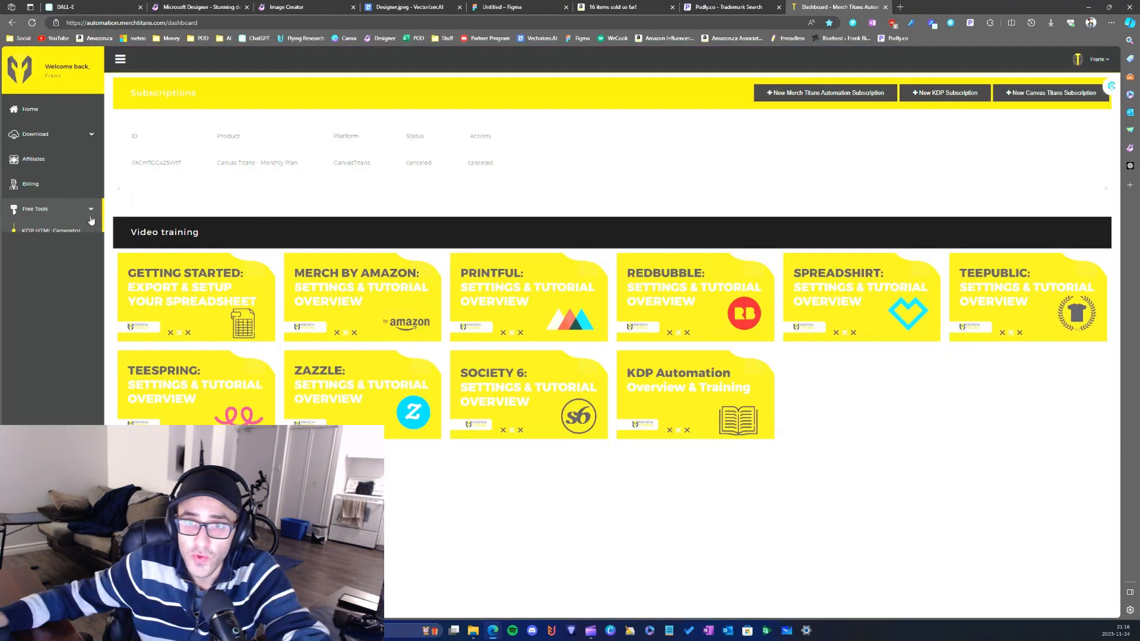
pyautogui.click(59, 247)
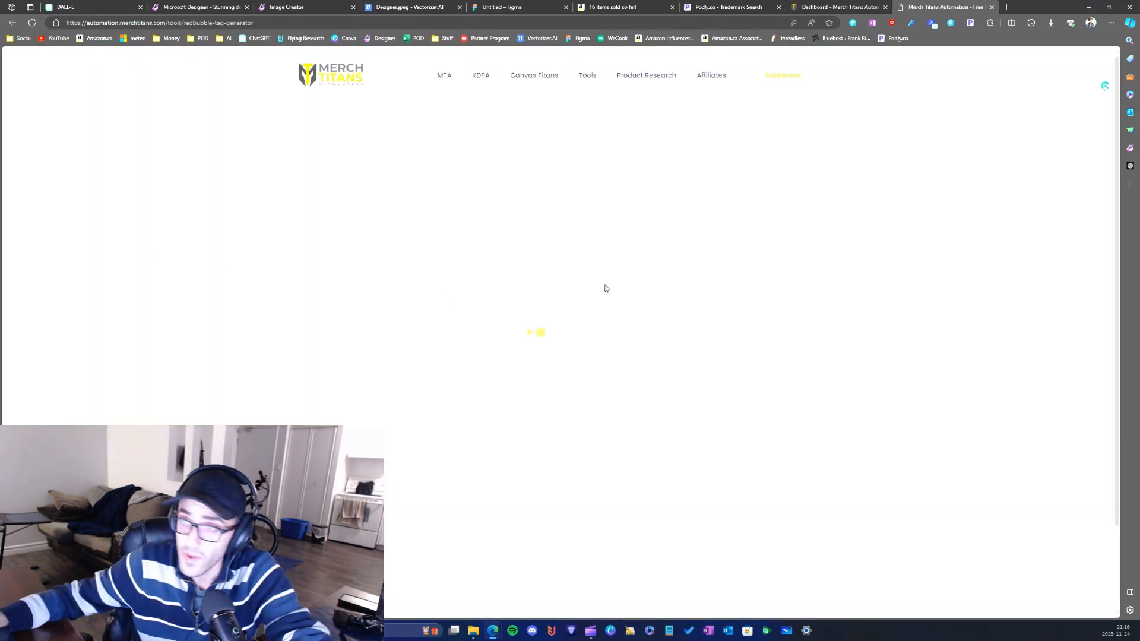
pyautogui.hotkey('ctrl', 'v')
pyautogui.click(734, 361)
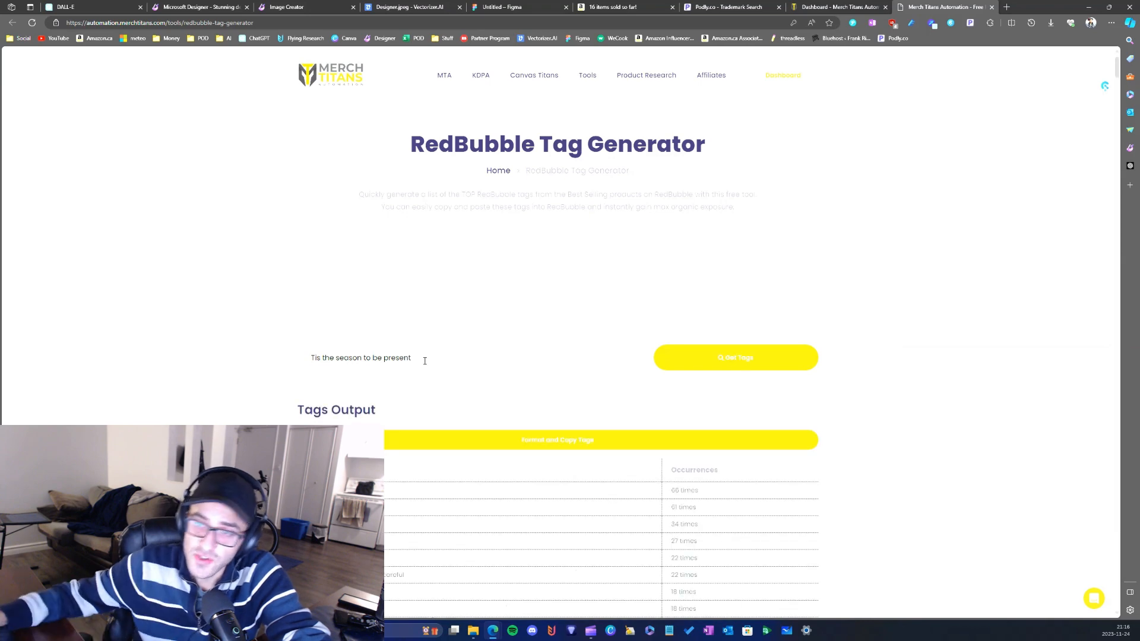
# - Copy the tag "christmas" from the generated tags and add it as a search term in the AI Listing Creator on Amazon Merch
pyautogui.scroll(-2, 522, 353)
pyautogui.scroll(-2, 522, 353)
pyautogui.scroll(2, 328, 236)
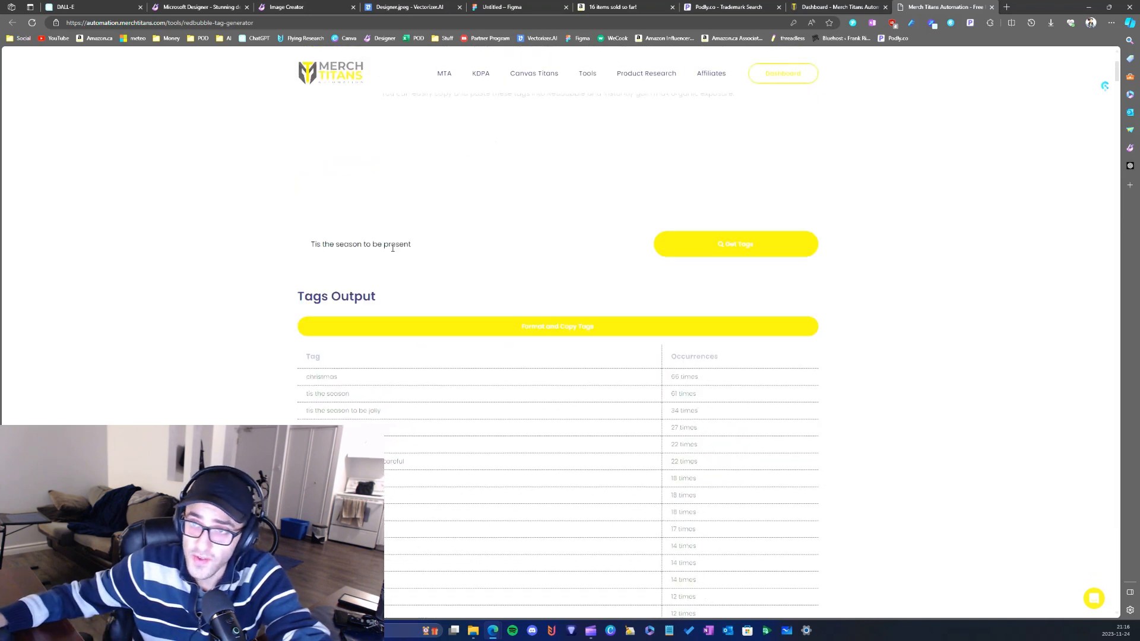
pyautogui.scroll(-2, 345, 233)
pyautogui.doubleClick(327, 233)
pyautogui.hotkey('ctrl', 'c')
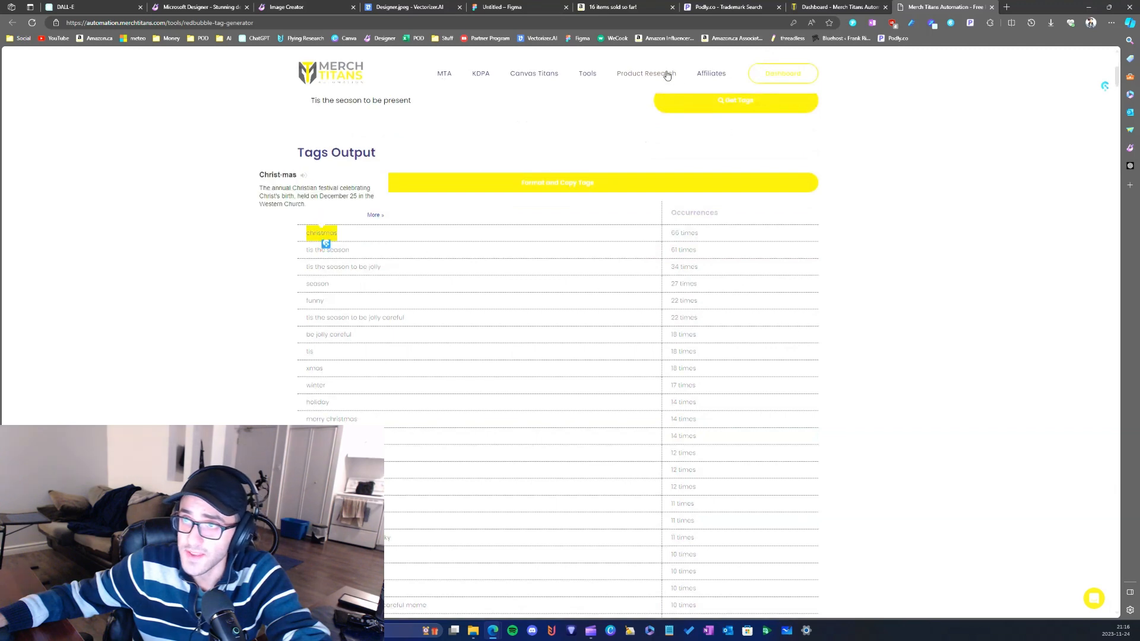
pyautogui.click(731, 7)
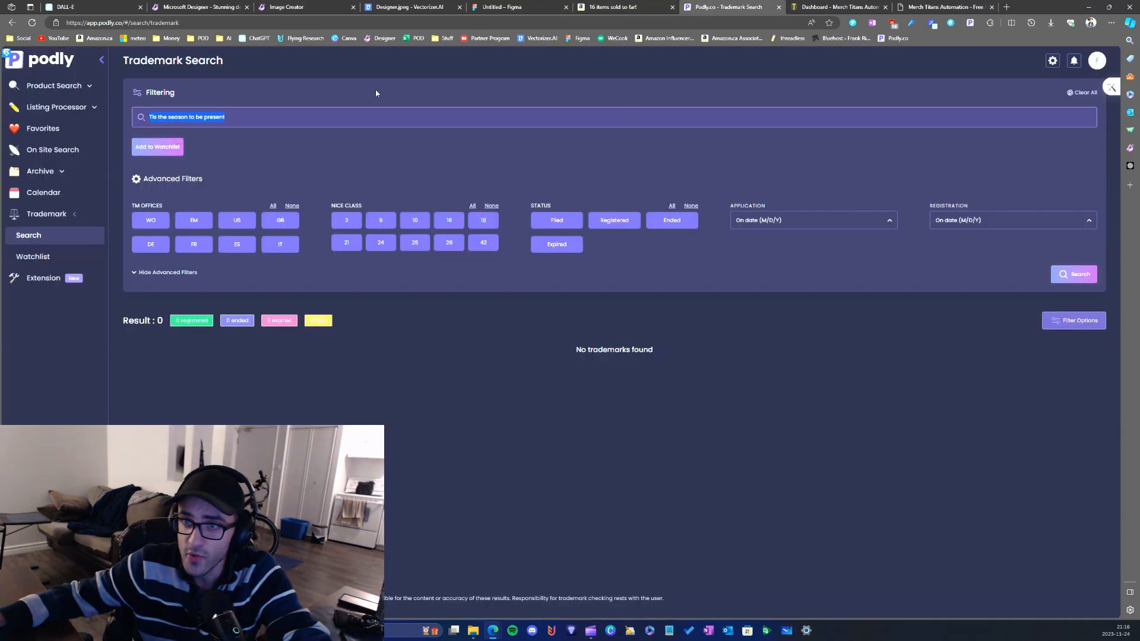
pyautogui.hotkey('ctrl', 'shift', 'Tab')
pyautogui.moveTo(464, 215); pyautogui.dragTo(331, 214)
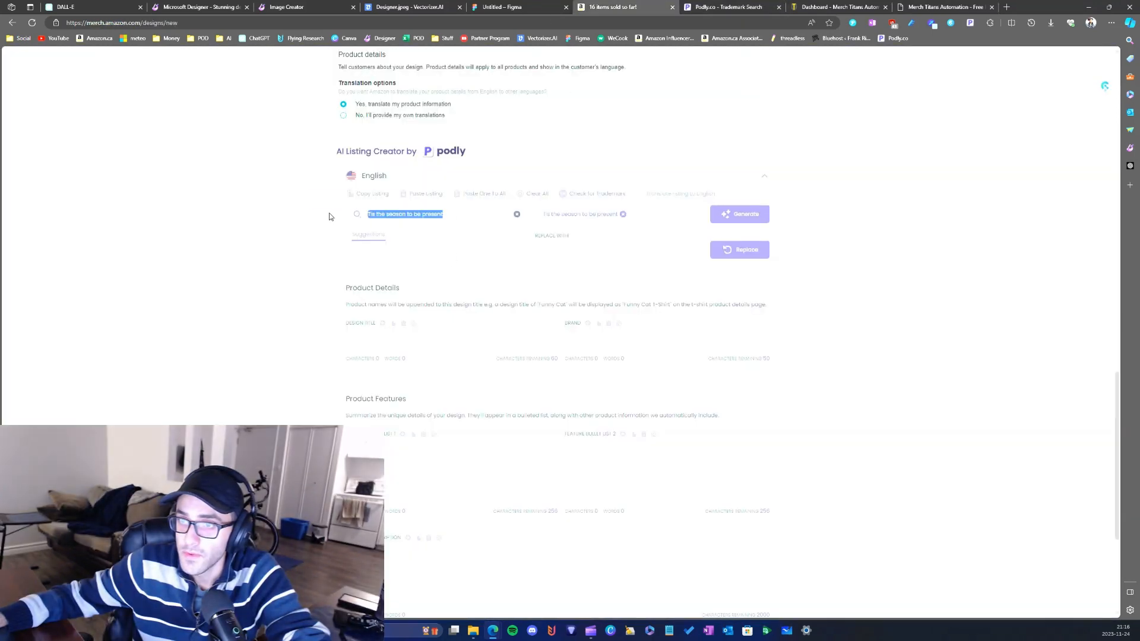
pyautogui.hotkey('ctrl', 'v')
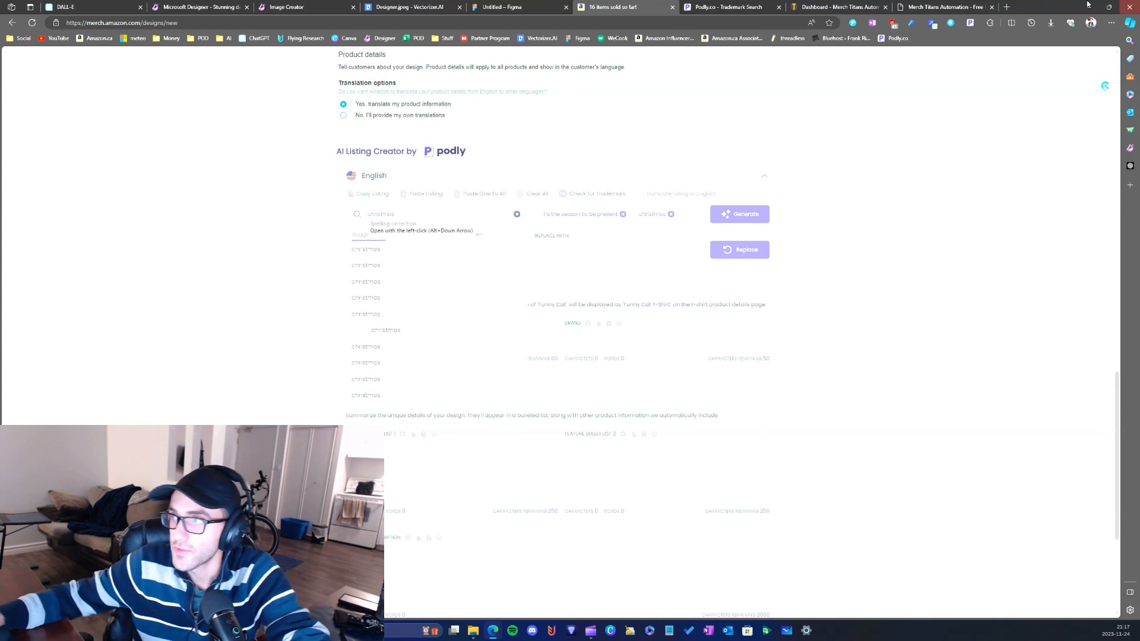
# - Copy the tag "tis the season" from the RedBubble Tag Generator, add it as a search term and generate the listing
pyautogui.click(944, 6)
pyautogui.click(338, 261)
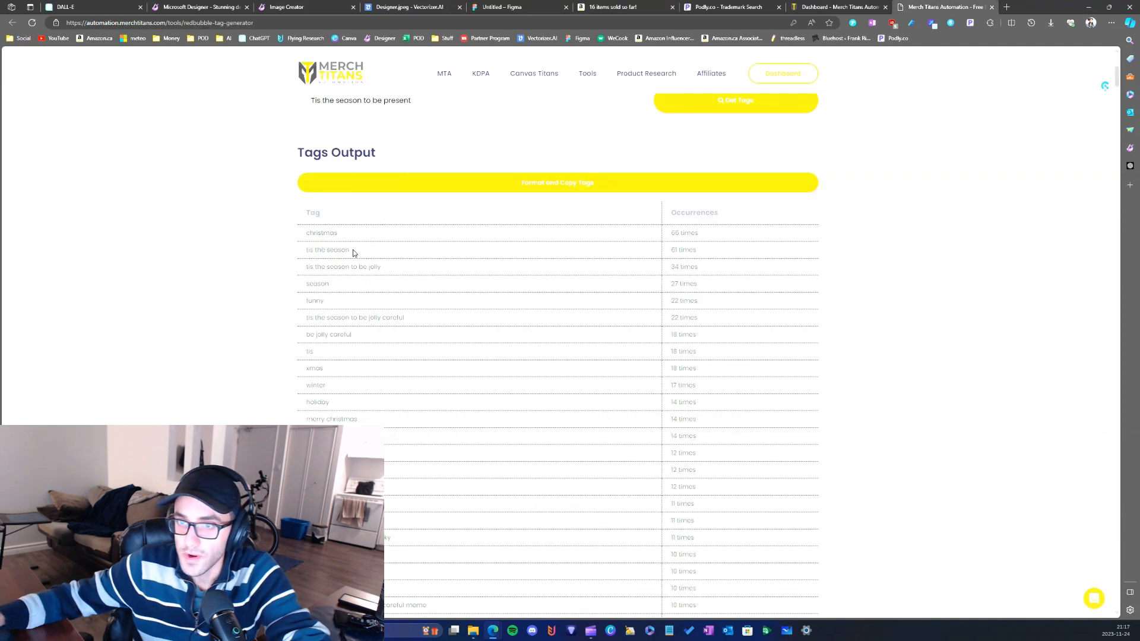
pyautogui.moveTo(352, 249); pyautogui.dragTo(308, 250)
pyautogui.hotkey('ctrl', 'c')
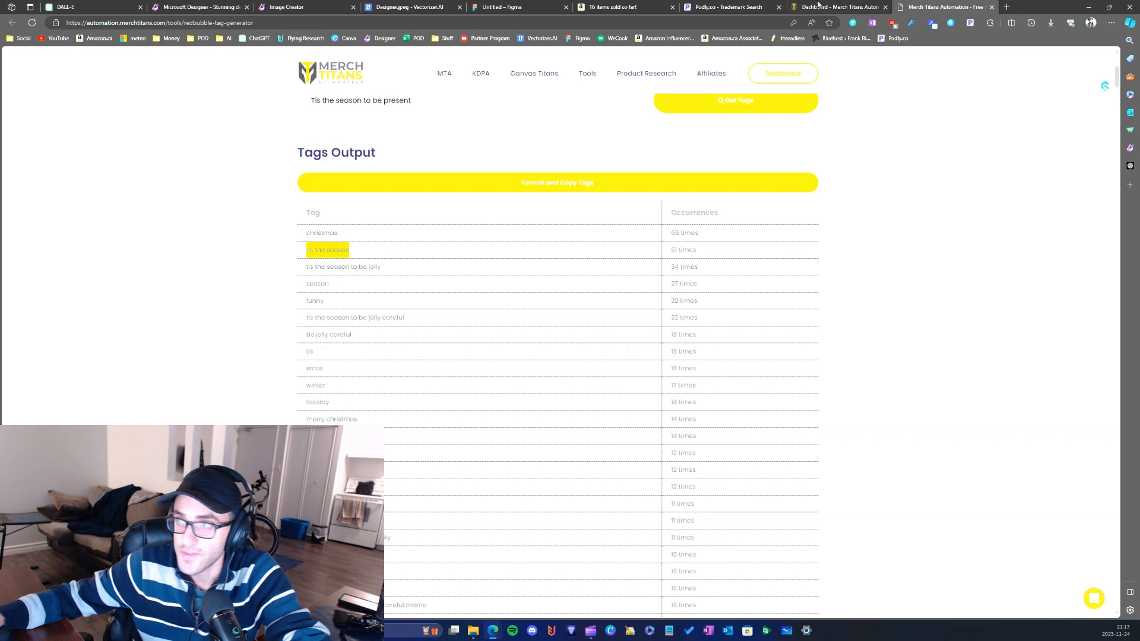
pyautogui.click(616, 7)
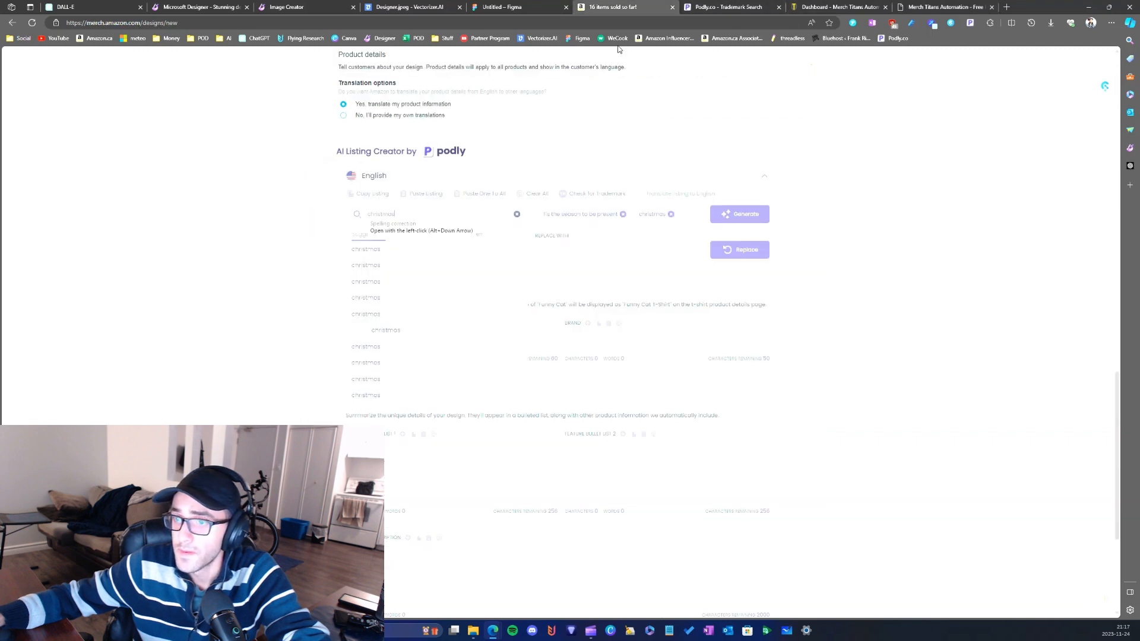
pyautogui.doubleClick(412, 212)
pyautogui.hotkey('ctrl', 'v')
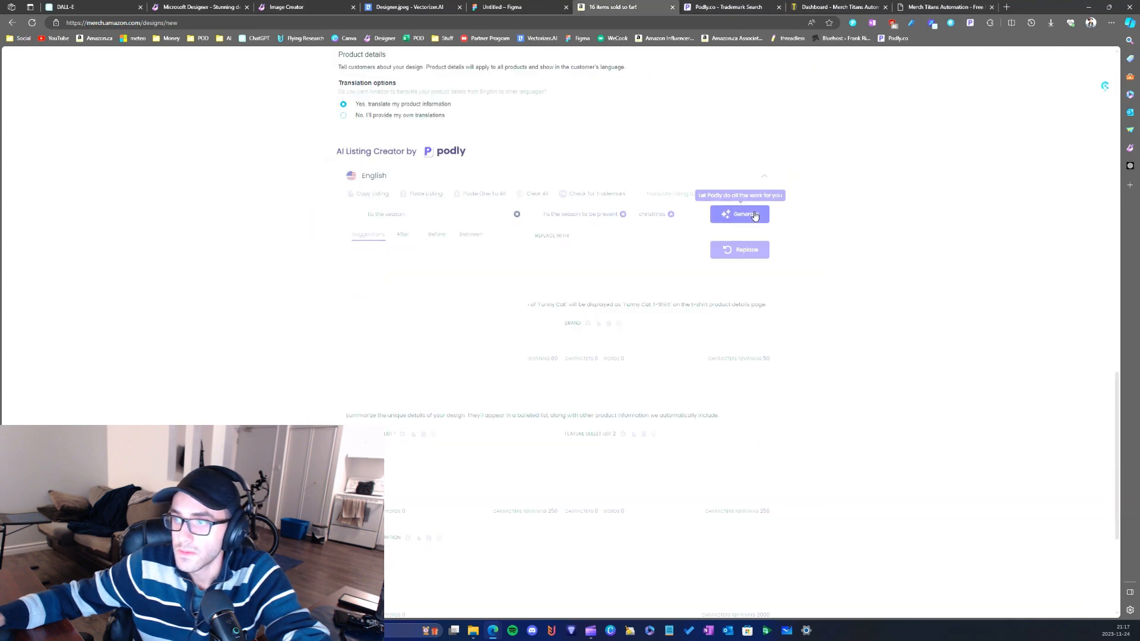
pyautogui.click(754, 216)
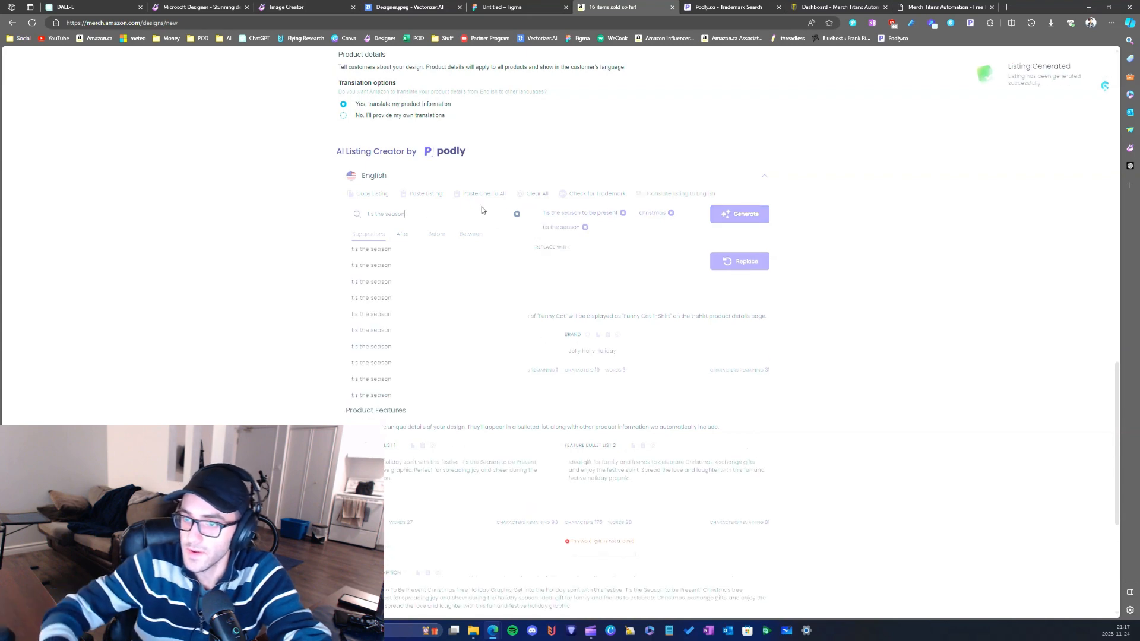
# - Check the generated tags again and add "season" as a search term in the AI Listing Creator
pyautogui.click(945, 6)
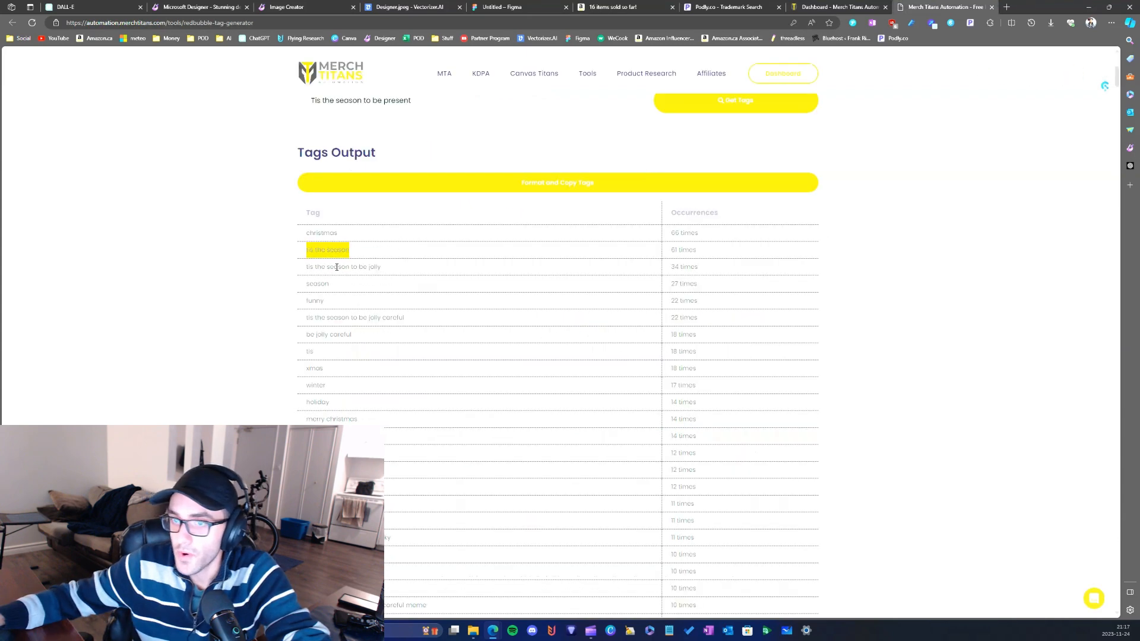
pyautogui.click(651, 5)
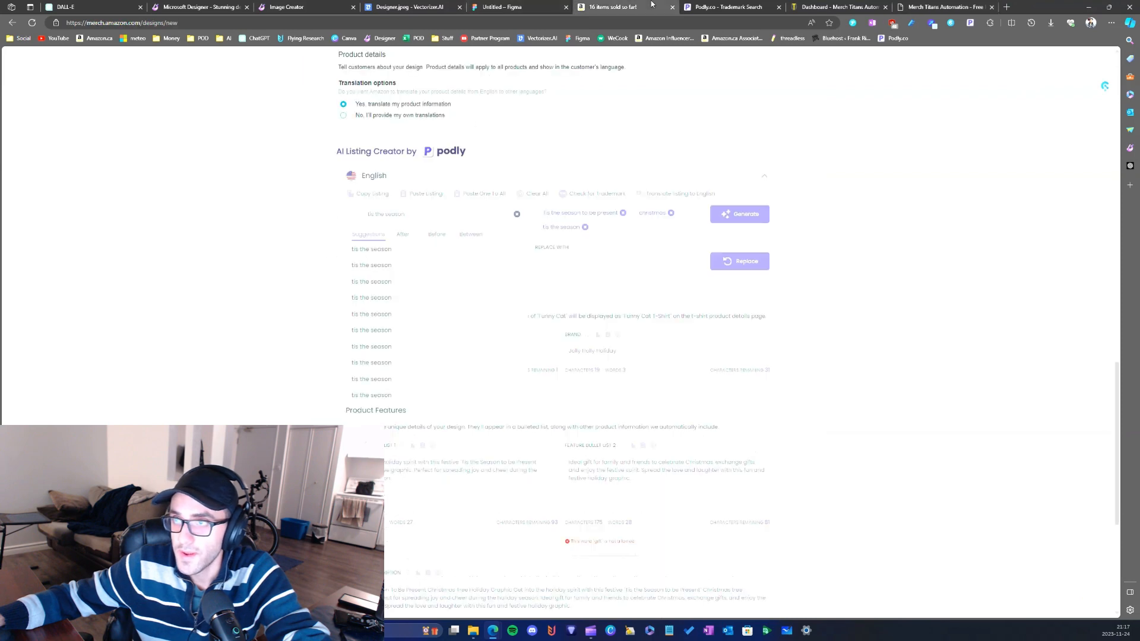
pyautogui.tripleClick(408, 213)
pyautogui.write('season')
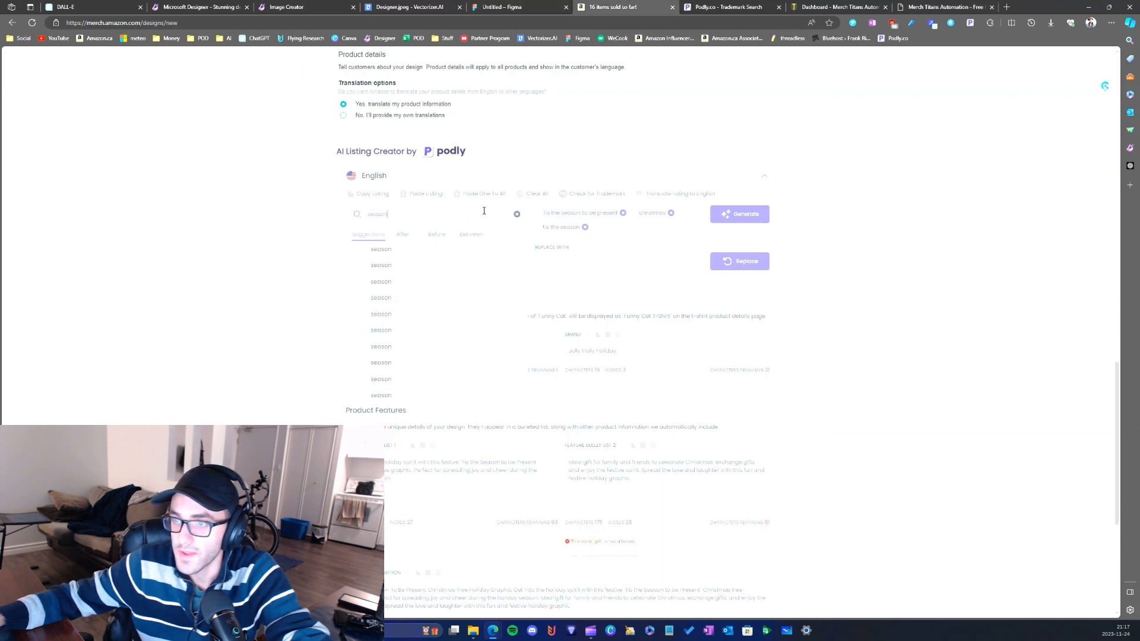
pyautogui.press('Return')
# - Copy the tag "holiday" from the generated tags and add it as a search term in the AI Listing Creator
pyautogui.click(944, 6)
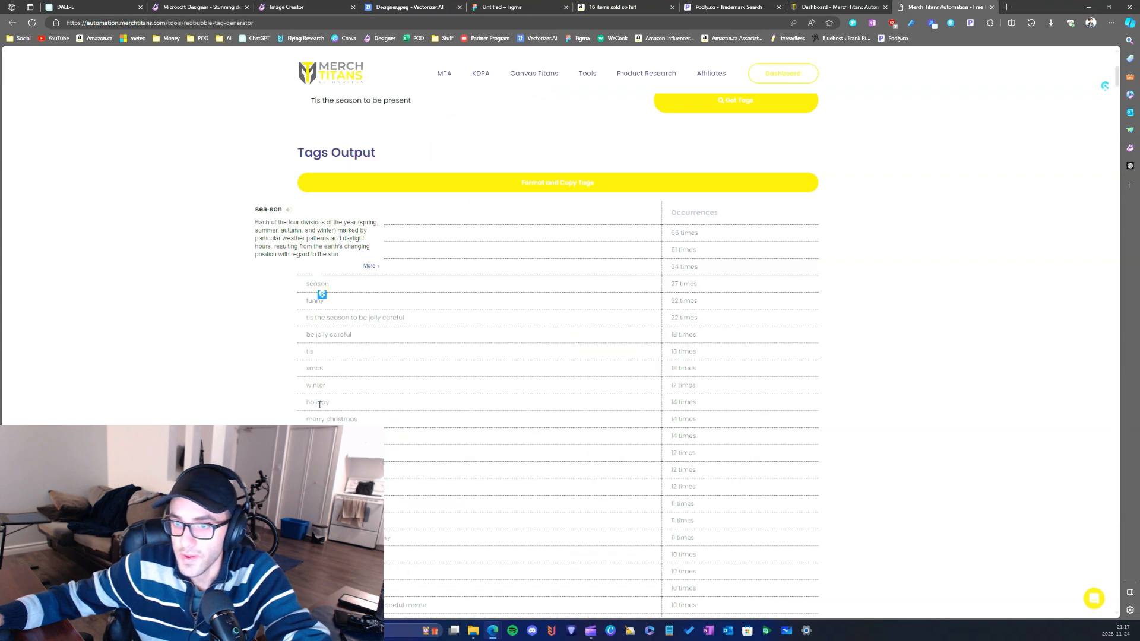
pyautogui.doubleClick(317, 387)
pyautogui.click(731, 6)
pyautogui.click(618, 6)
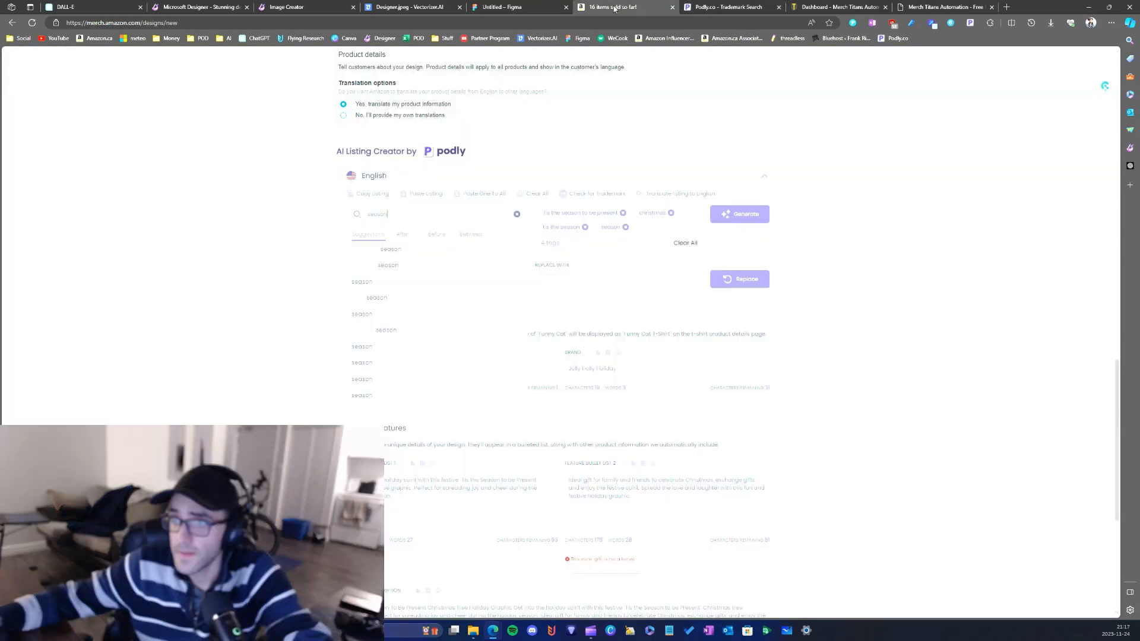
pyautogui.press('Return')
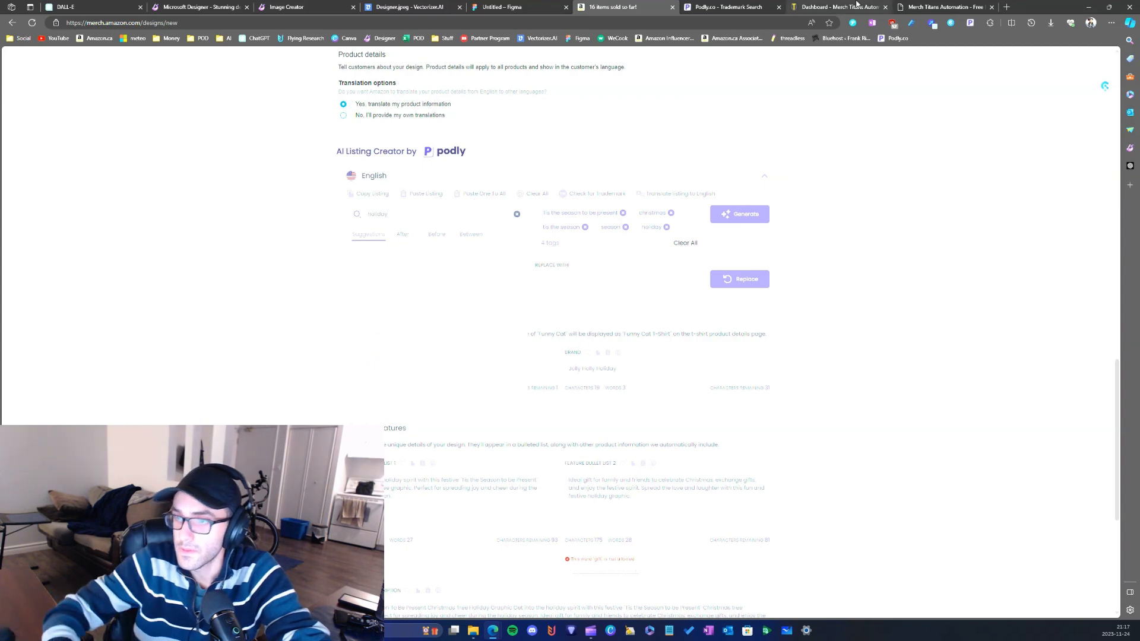
# - Copy the tag "celebration" from the generated tags and add it as a search term in the AI Listing Creator
pyautogui.click(905, 4)
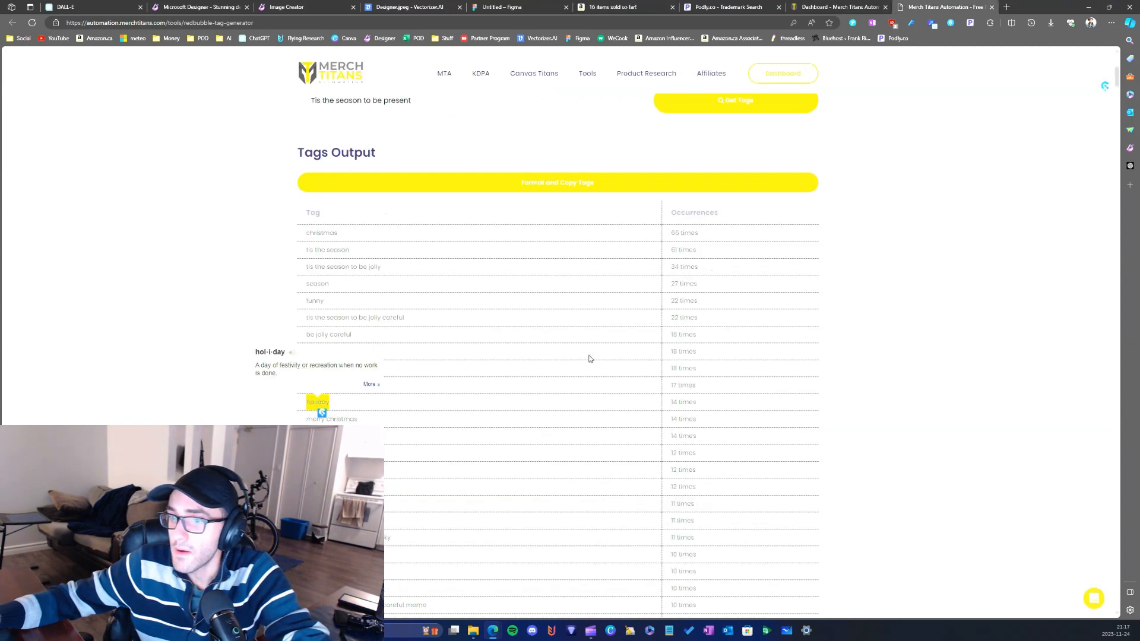
pyautogui.scroll(-2, 415, 455)
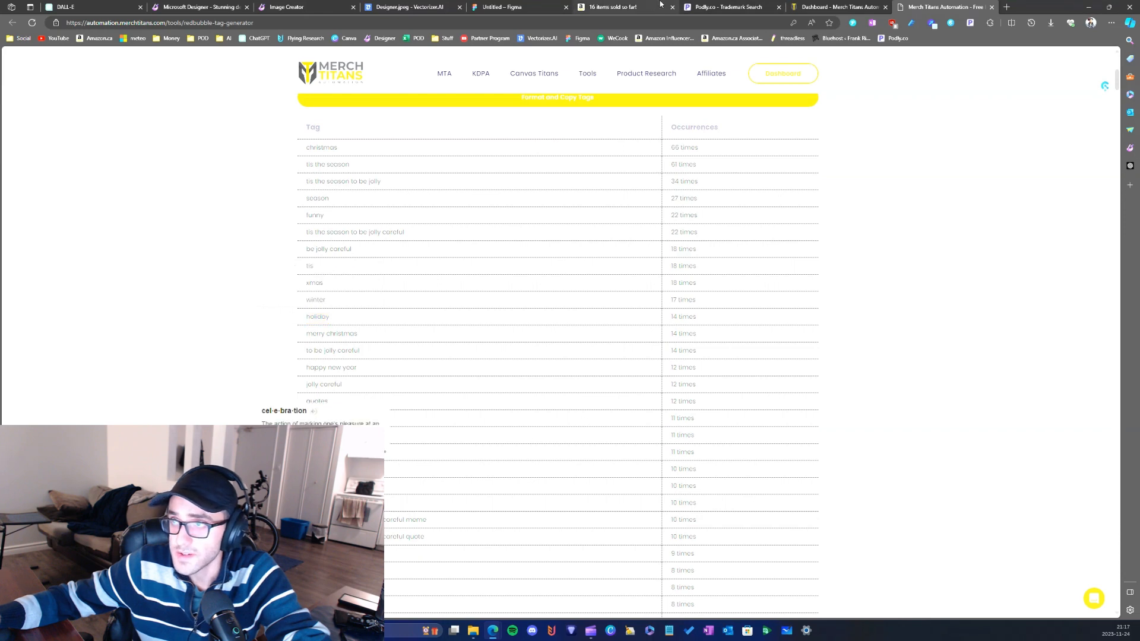
pyautogui.click(613, 6)
pyautogui.hotkey('ctrl', 'a')
pyautogui.click(422, 216)
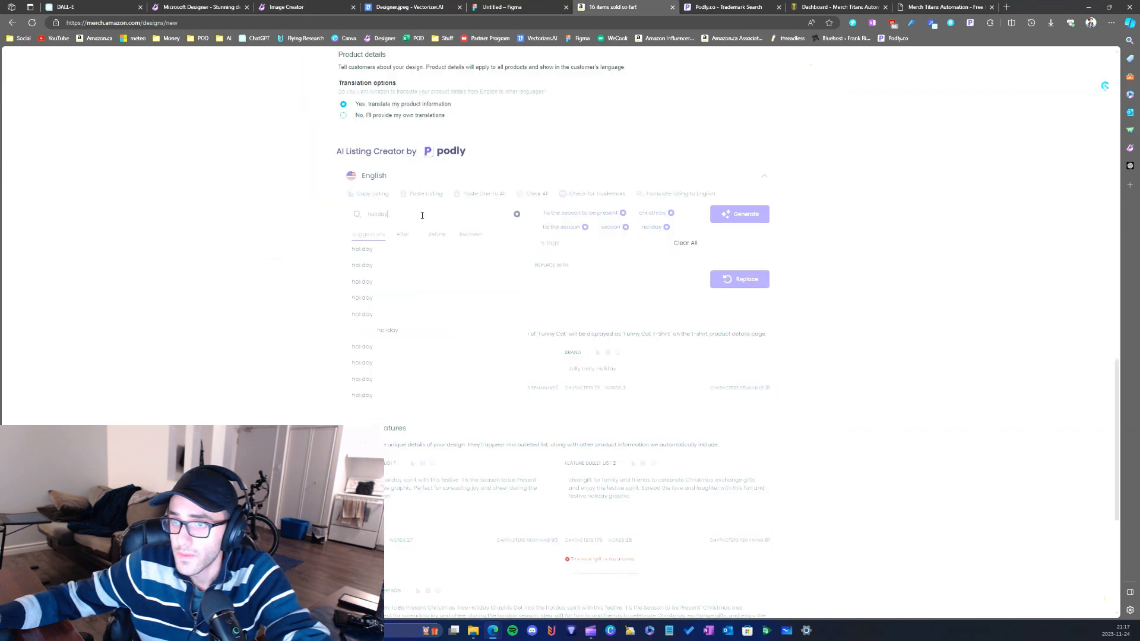
pyautogui.hotkey('ctrl', 'a')
pyautogui.write('celebration')
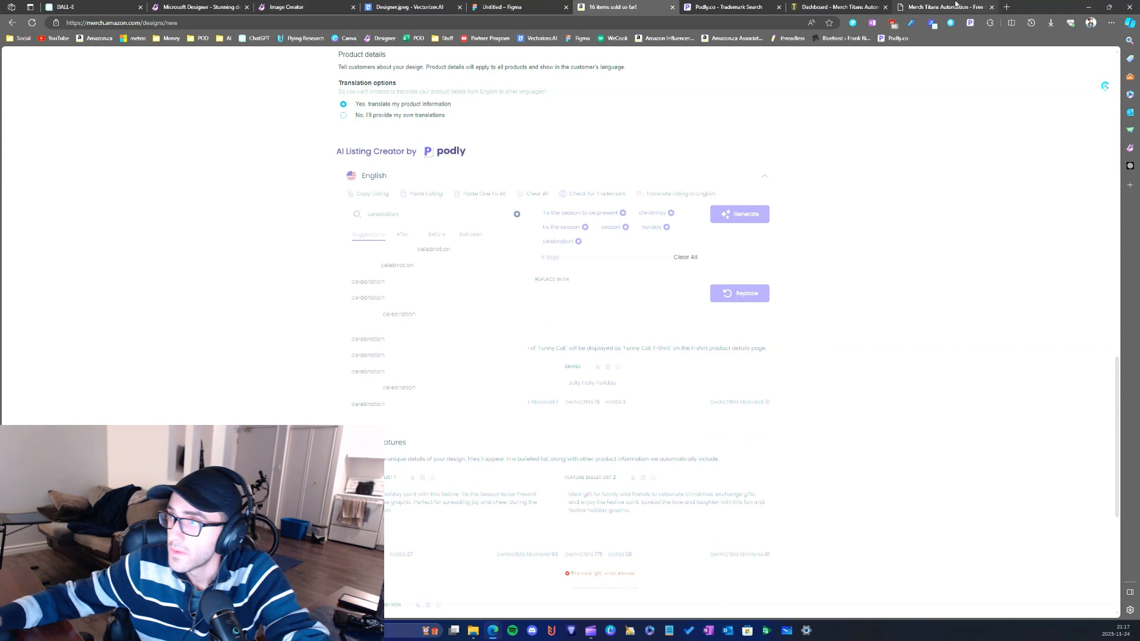
# - Copy the tag "festive" from the generated tags and add it as a search term in the AI Listing Creator
pyautogui.click(944, 6)
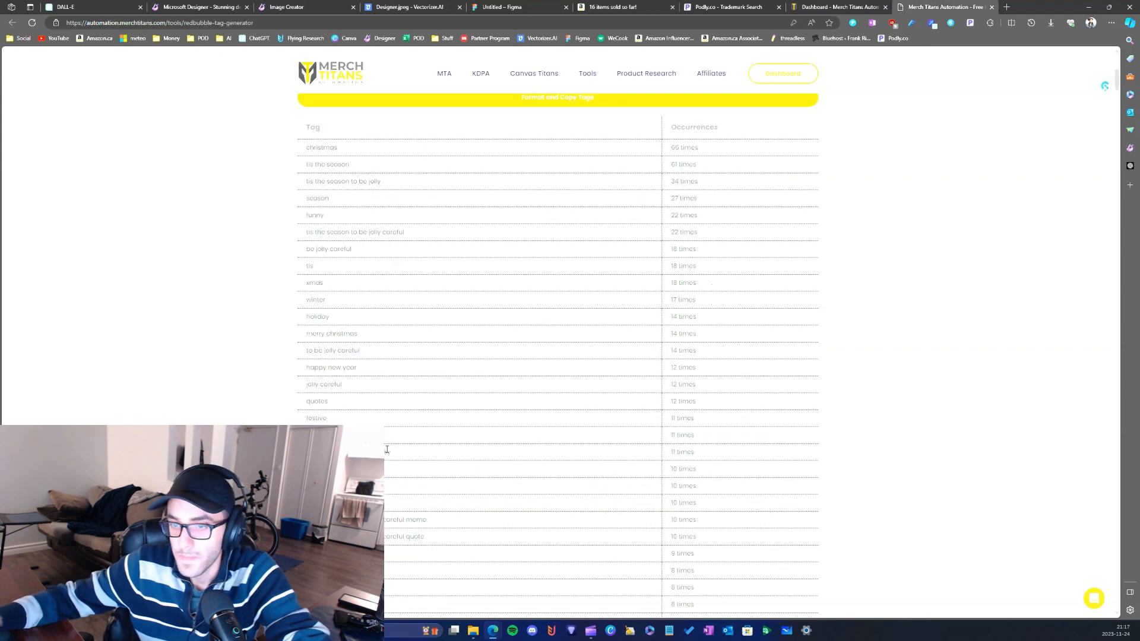
pyautogui.doubleClick(321, 419)
pyautogui.hotkey('ctrl', 'c')
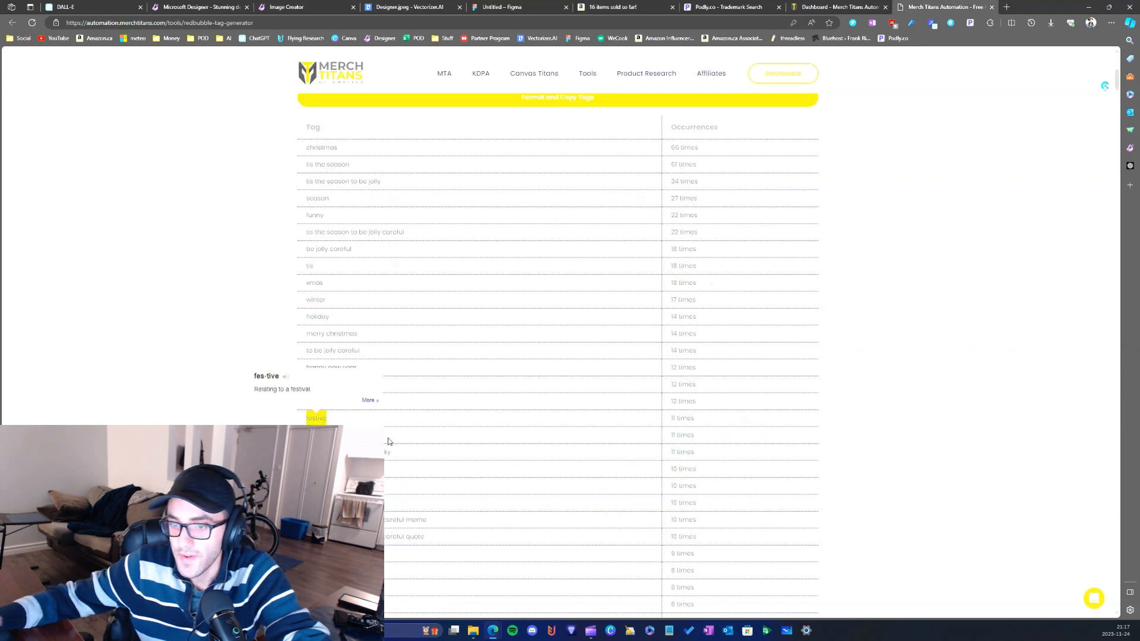
pyautogui.click(618, 7)
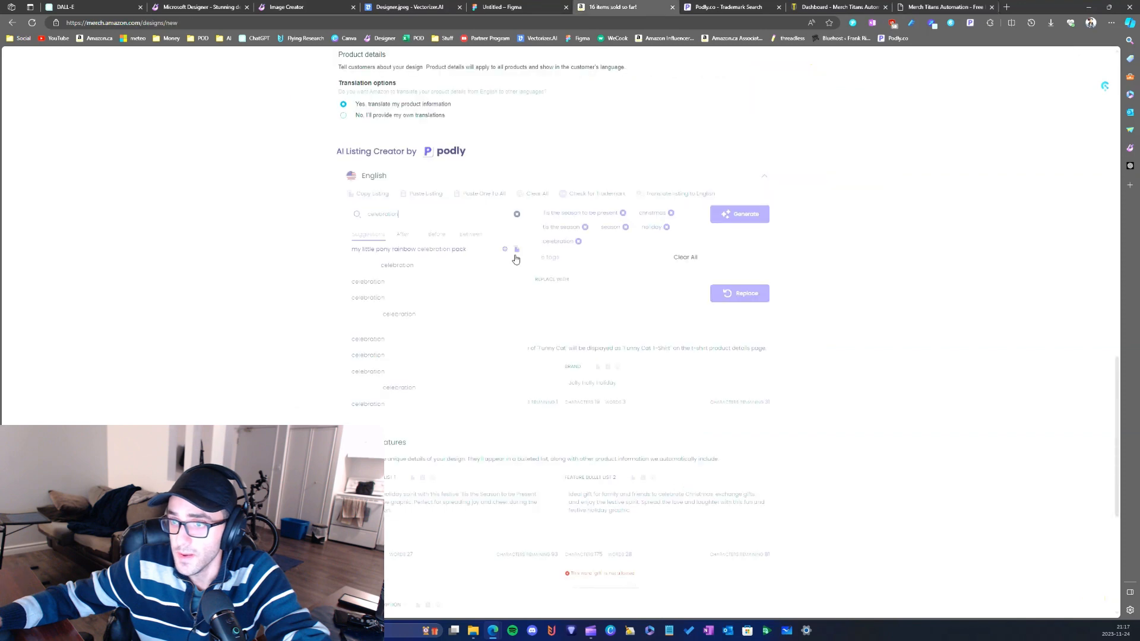
pyautogui.doubleClick(408, 216)
pyautogui.hotkey('ctrl', 'v')
pyautogui.press('Return')
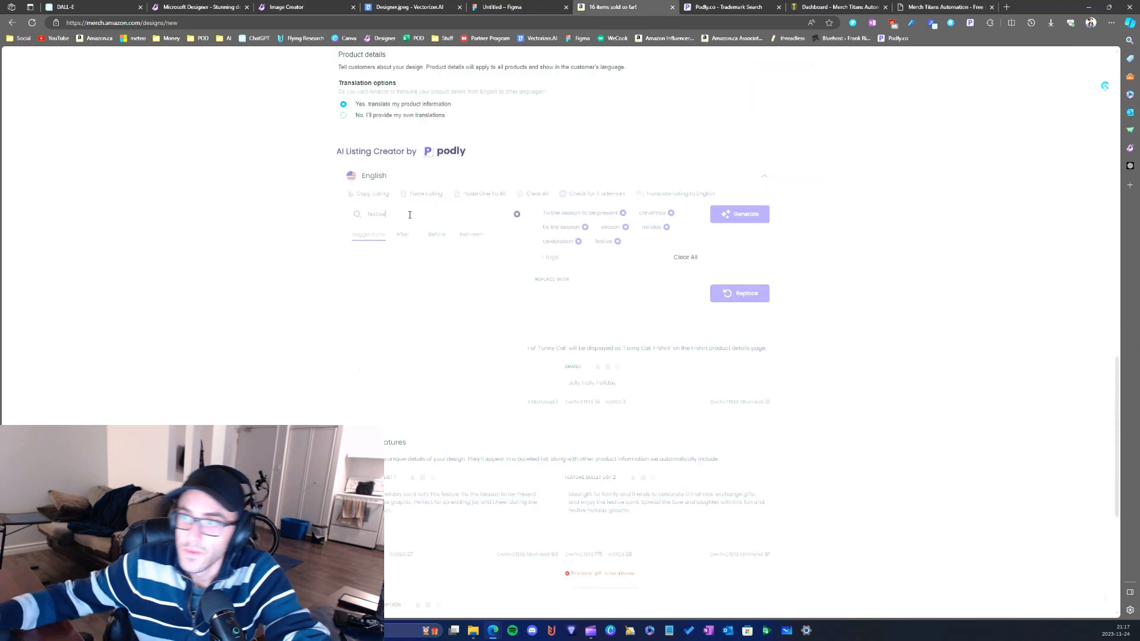
# - Generate a new listing from all the collected keywords and clear the search term field
pyautogui.click(743, 215)
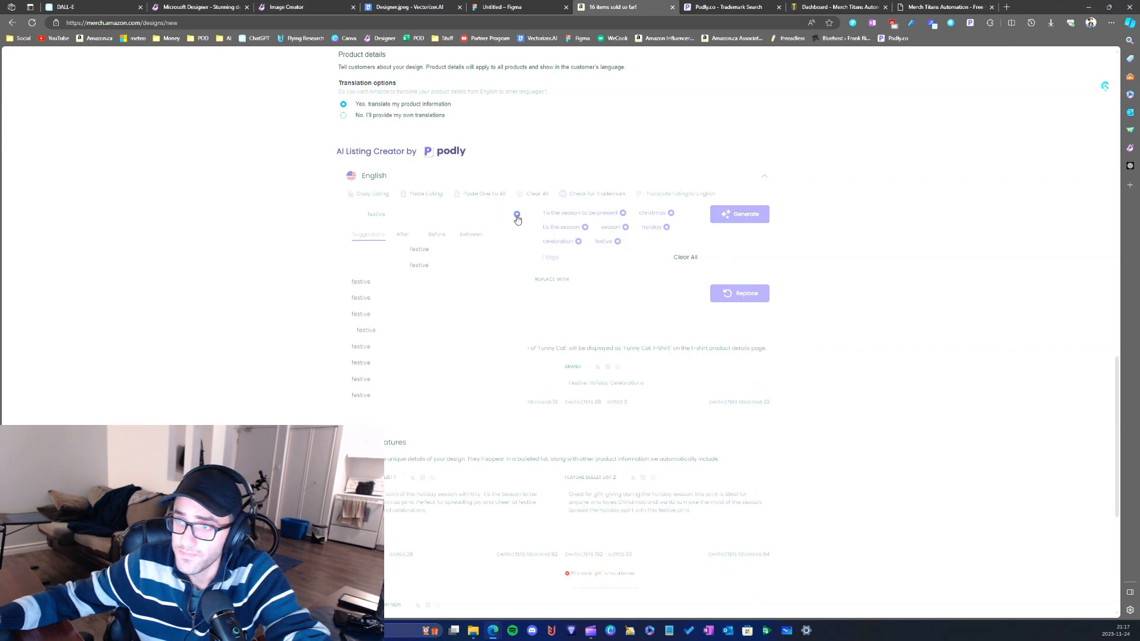
pyautogui.scroll(-3, 458, 298)
pyautogui.scroll(3, 400, 226)
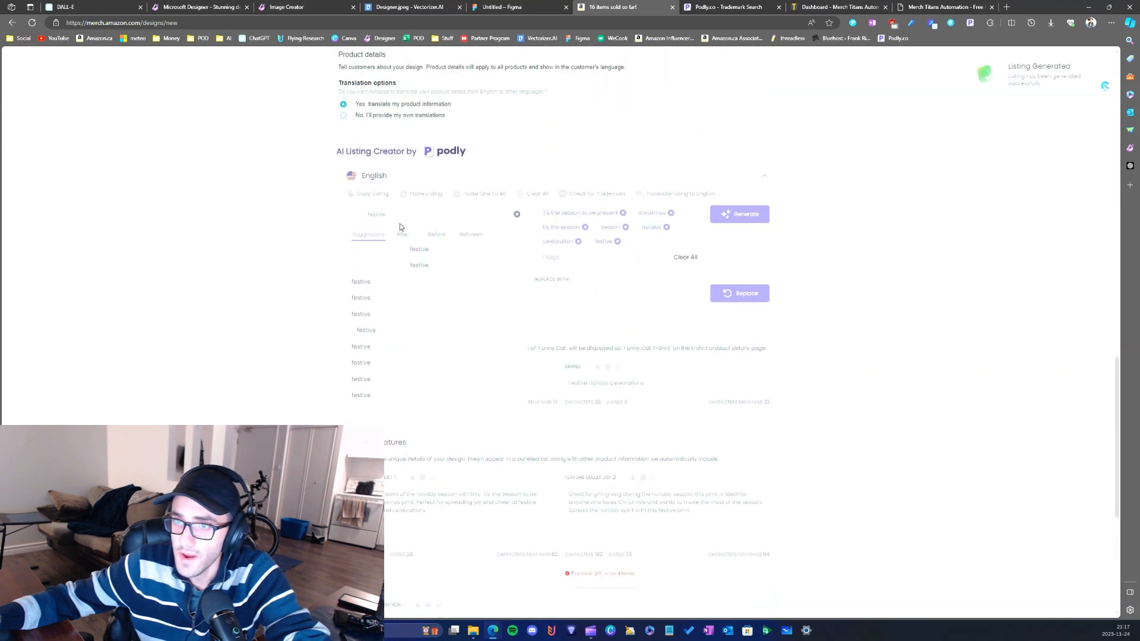
pyautogui.doubleClick(415, 214)
pyautogui.click(517, 214)
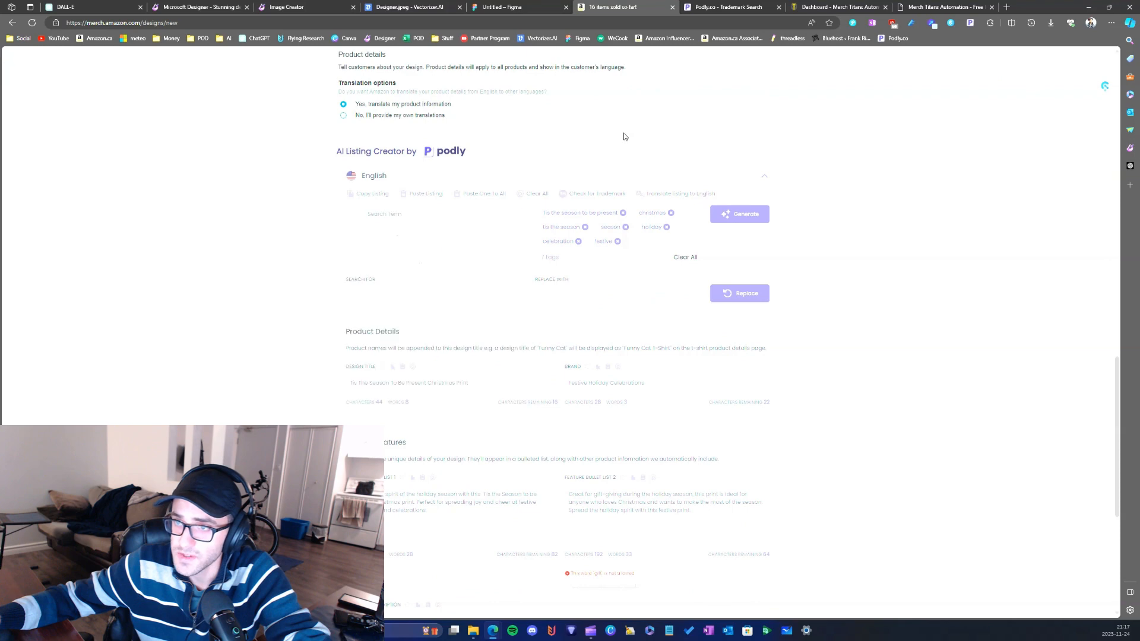
# - Replace the word "Print" at the end of the design title with "Holiday Celebration"
pyautogui.scroll(-3, 594, 215)
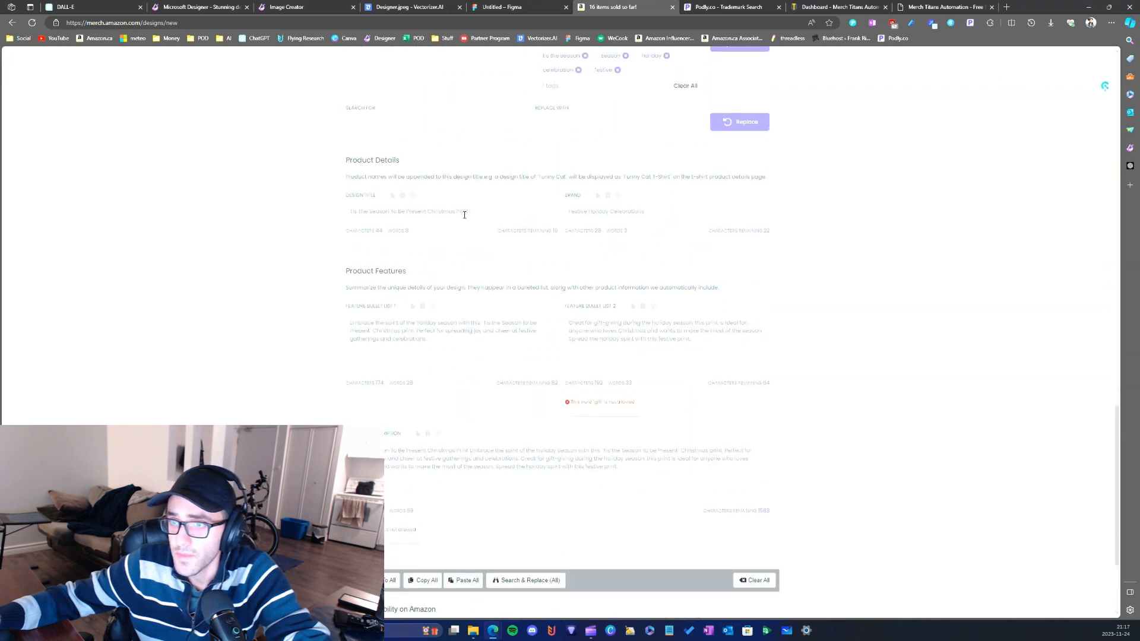
pyautogui.scroll(2, 498, 230)
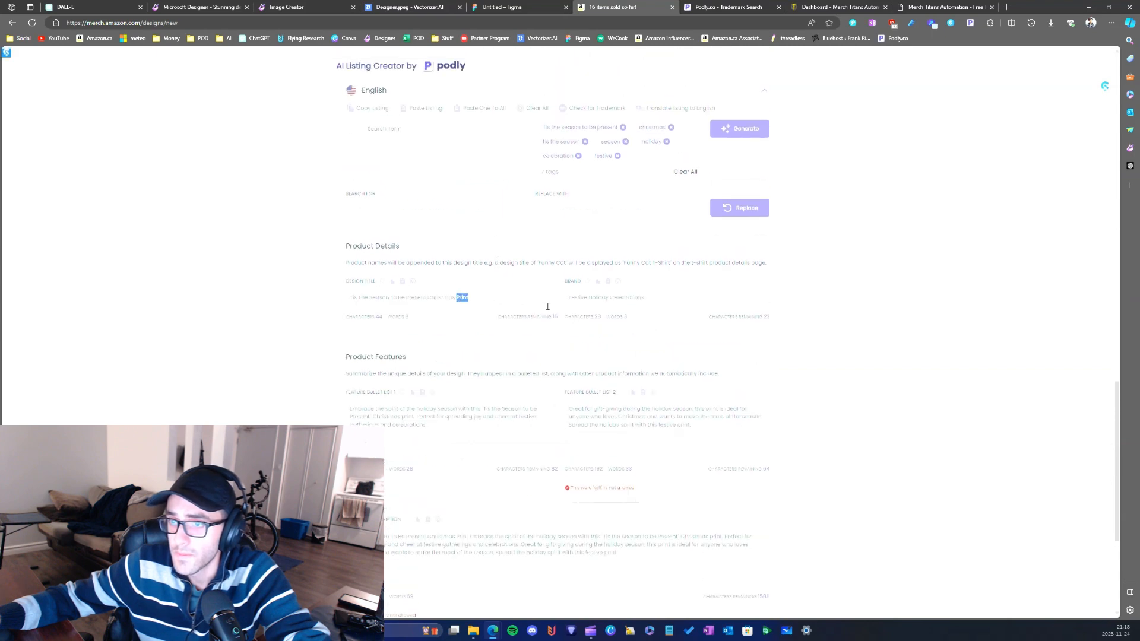
pyautogui.write('Holiday ')
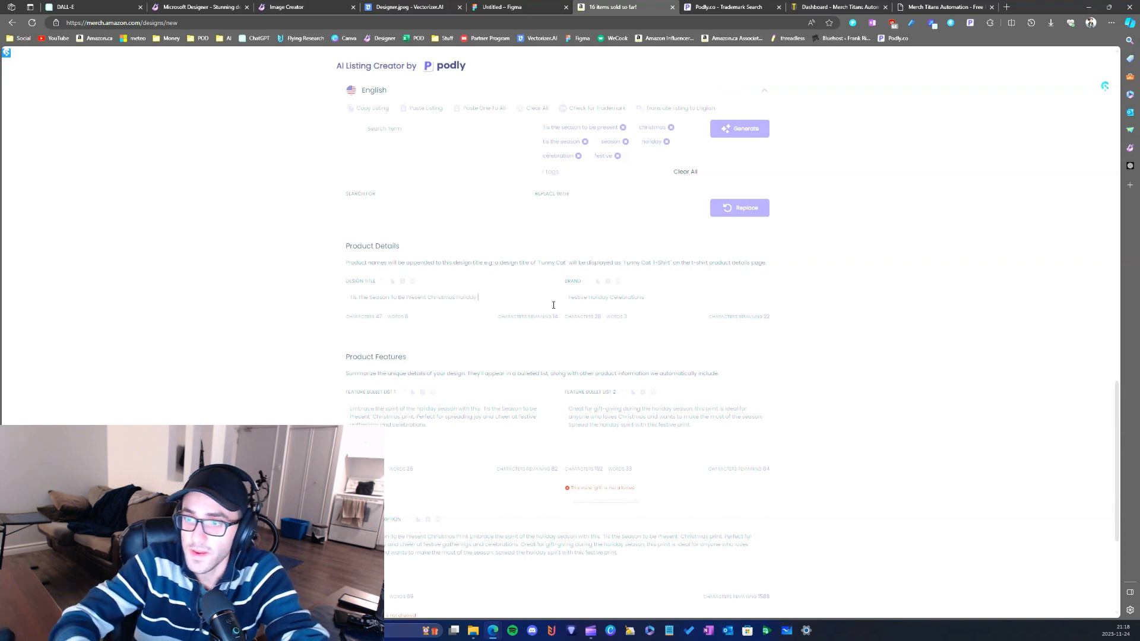
pyautogui.write('Celebration')
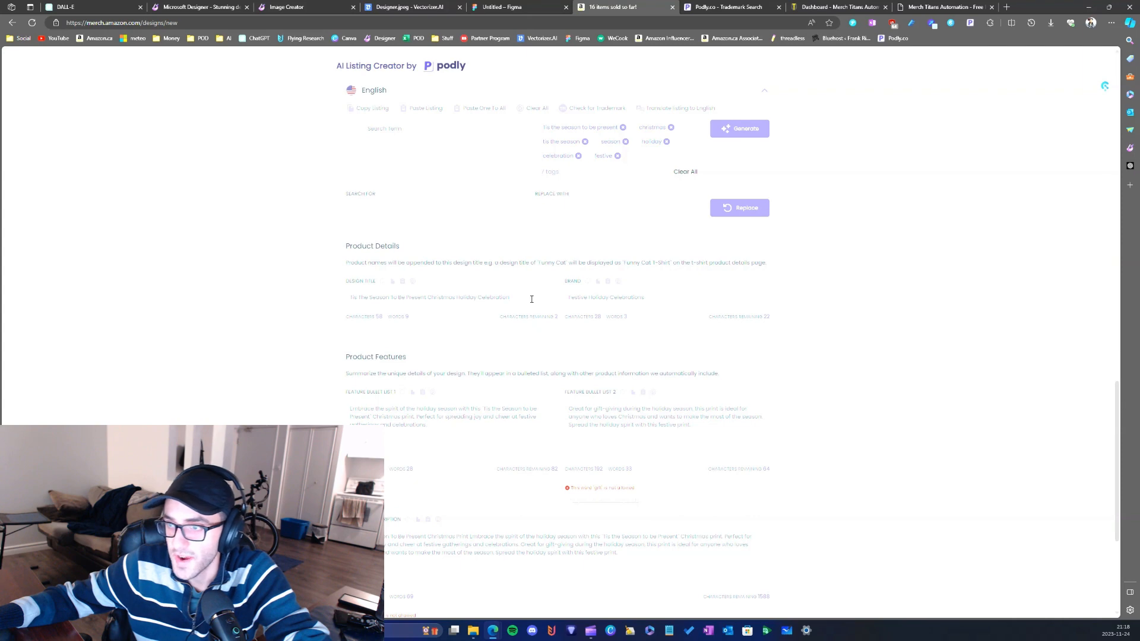
pyautogui.doubleClick(527, 299)
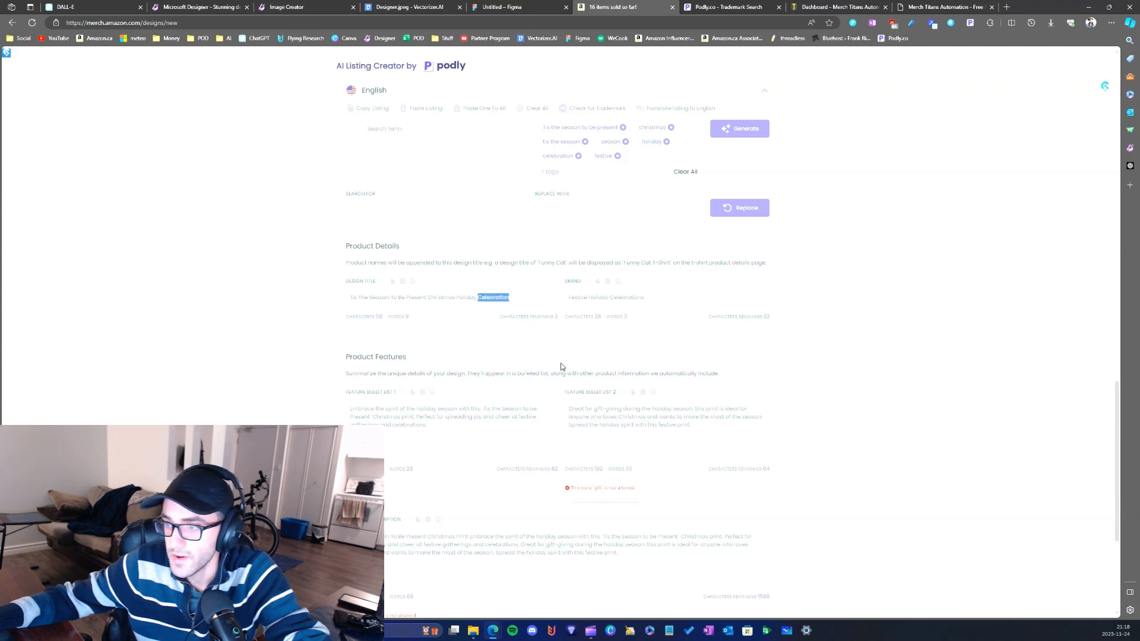
# - Run the trademark check on the listing and review the flagged words in the title, brand, bullets and description
pyautogui.scroll(3, 561, 367)
pyautogui.click(591, 281)
pyautogui.scroll(-1, 540, 410)
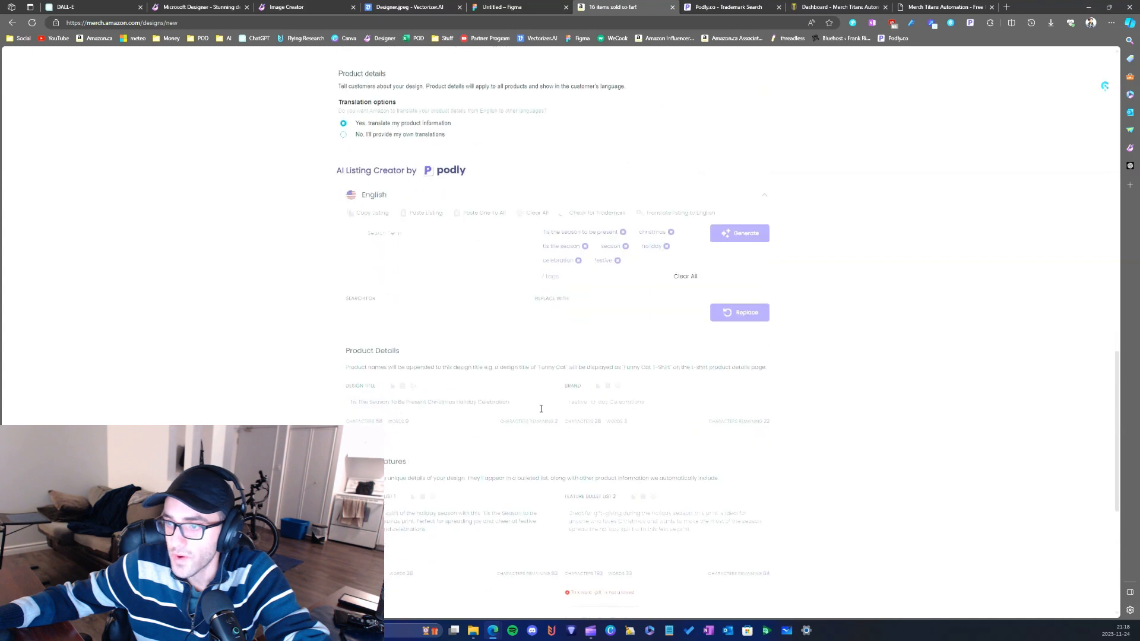
pyautogui.scroll(-2, 541, 409)
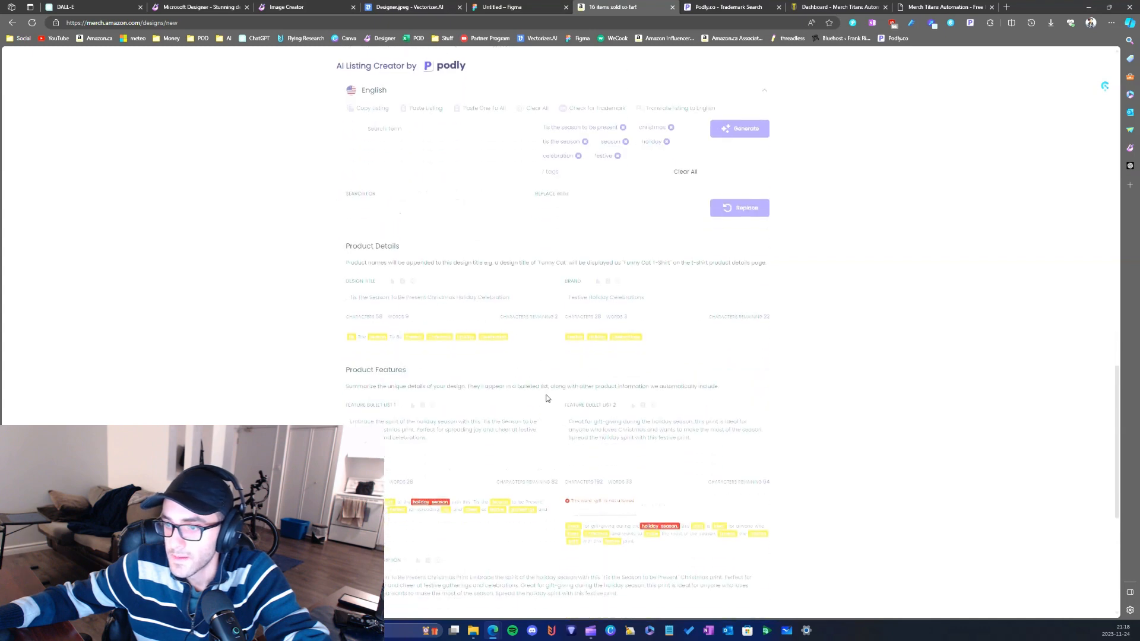
pyautogui.scroll(-3, 480, 486)
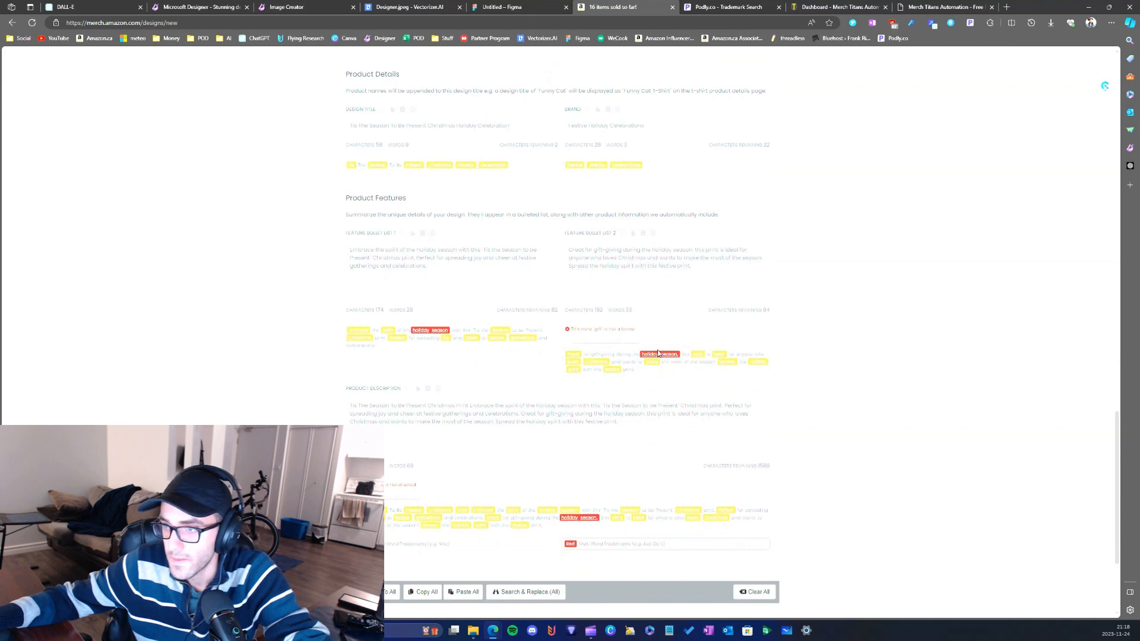
pyautogui.scroll(2, 636, 350)
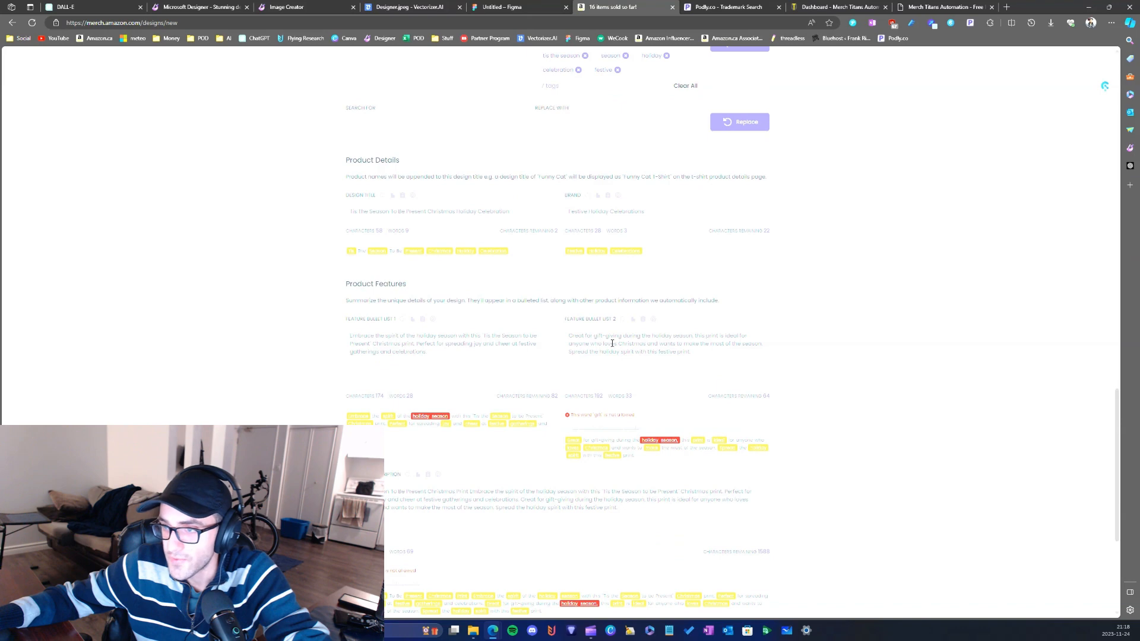
pyautogui.scroll(-3, 613, 343)
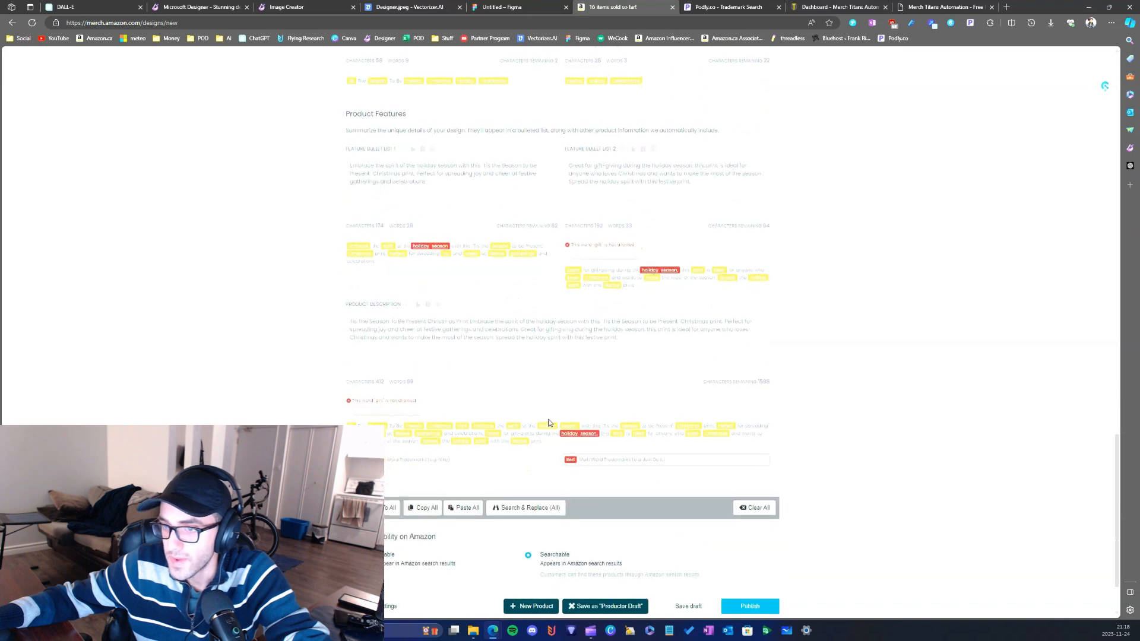
# - Replace the phrase "for gift-giving" from the second feature bullet with "present" throughout the listing
pyautogui.scroll(3, 549, 423)
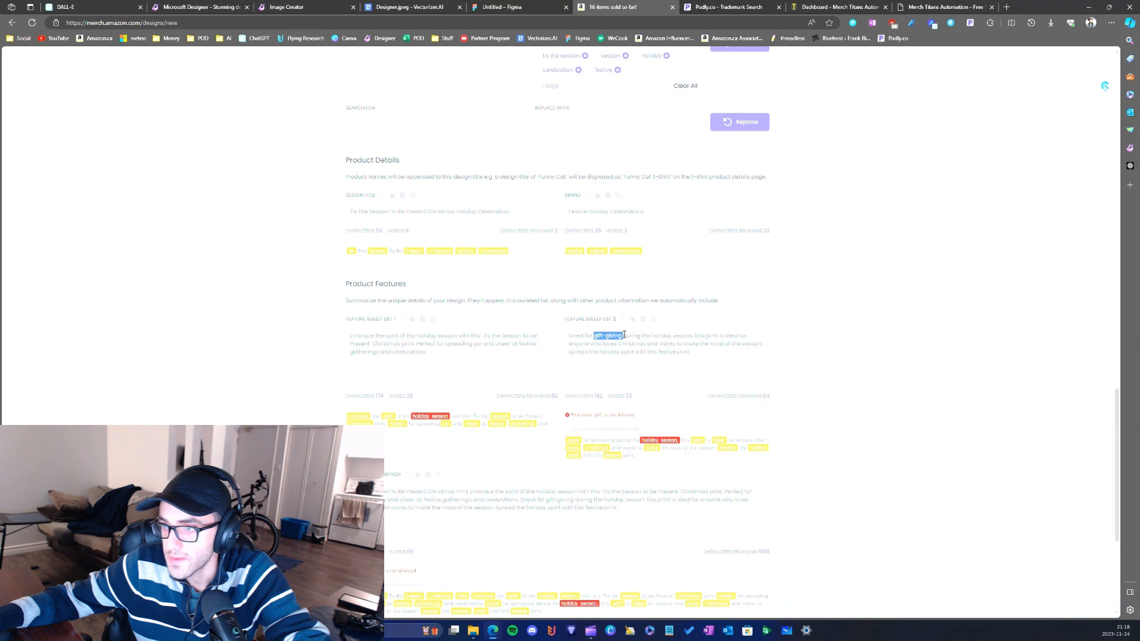
pyautogui.click(665, 358)
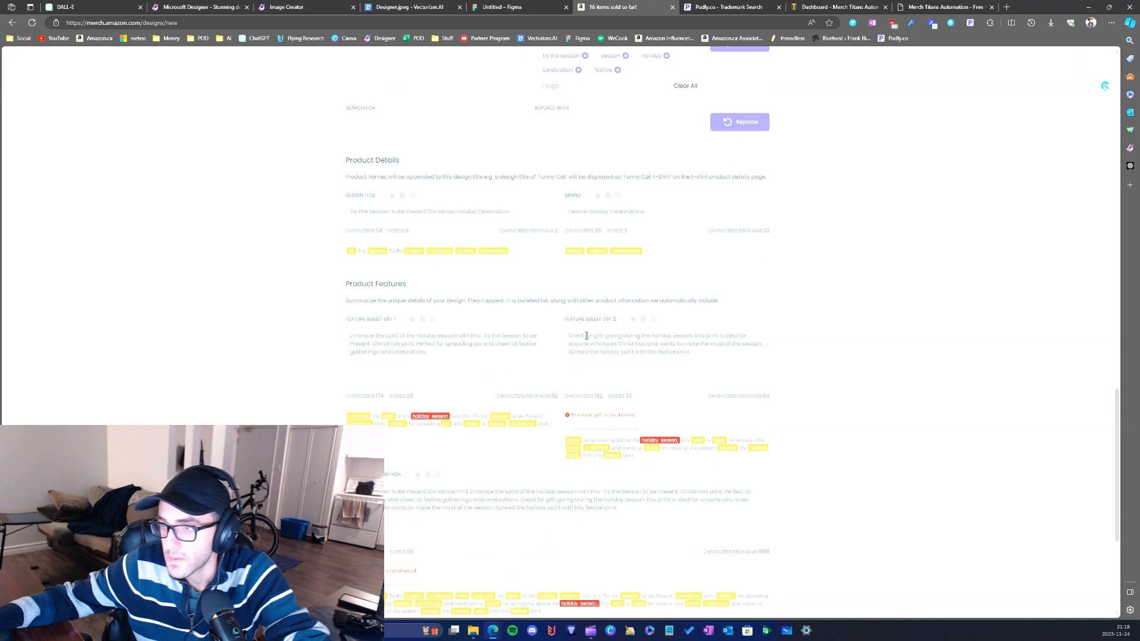
pyautogui.moveTo(585, 336); pyautogui.dragTo(619, 336)
pyautogui.hotkey('ctrl', 'c')
pyautogui.scroll(2, 614, 265)
pyautogui.click(404, 210)
pyautogui.hotkey('ctrl', 'v')
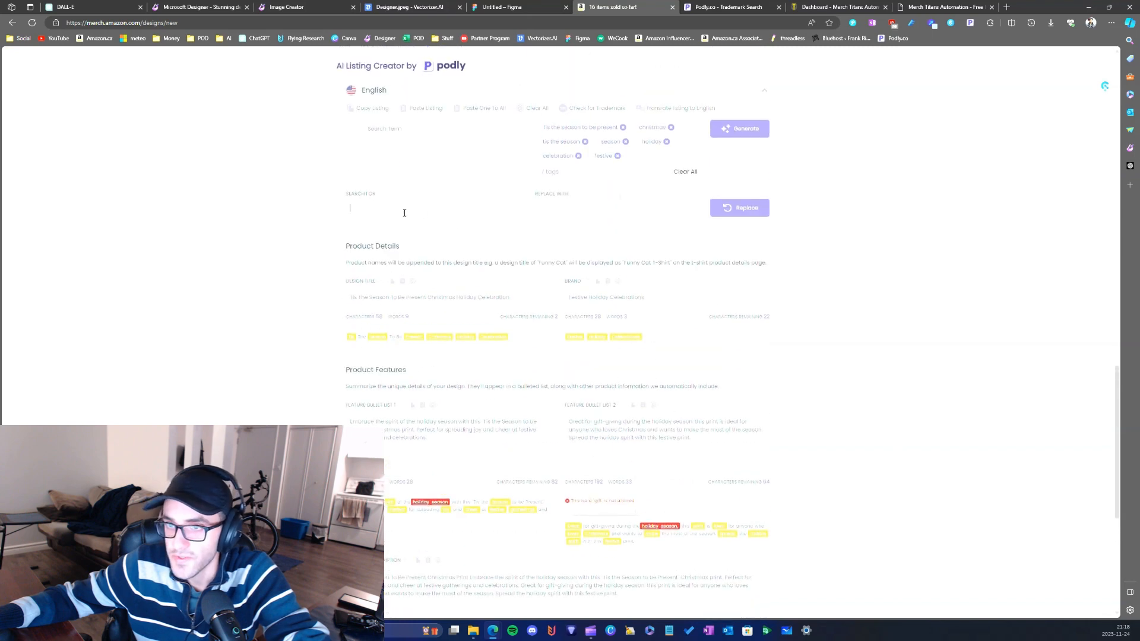
pyautogui.click(570, 211)
pyautogui.write('present')
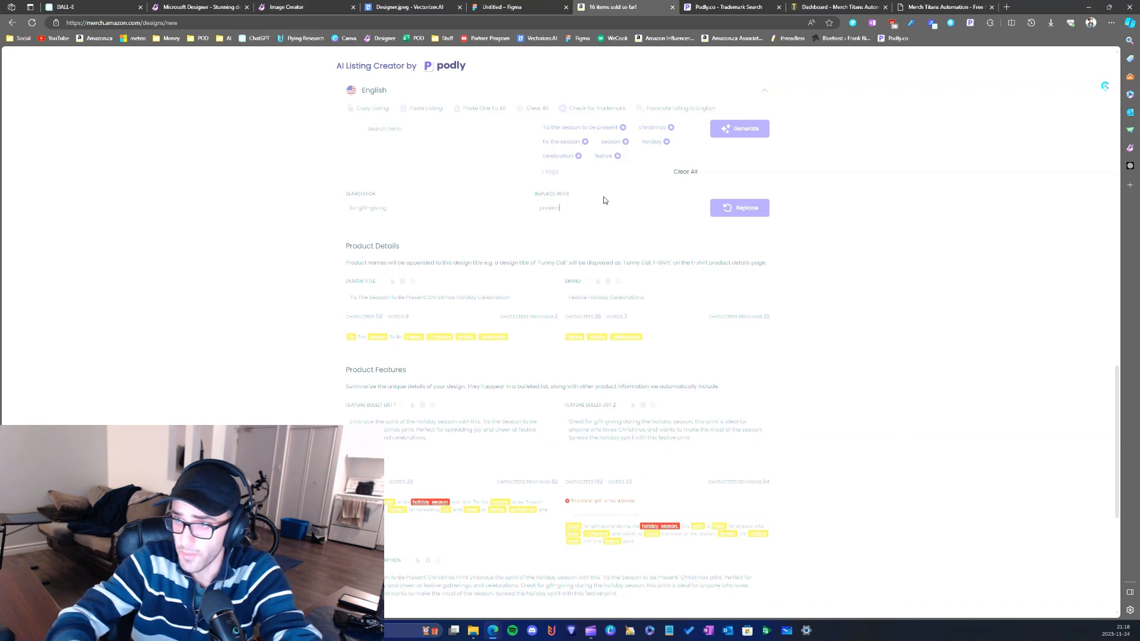
pyautogui.click(752, 219)
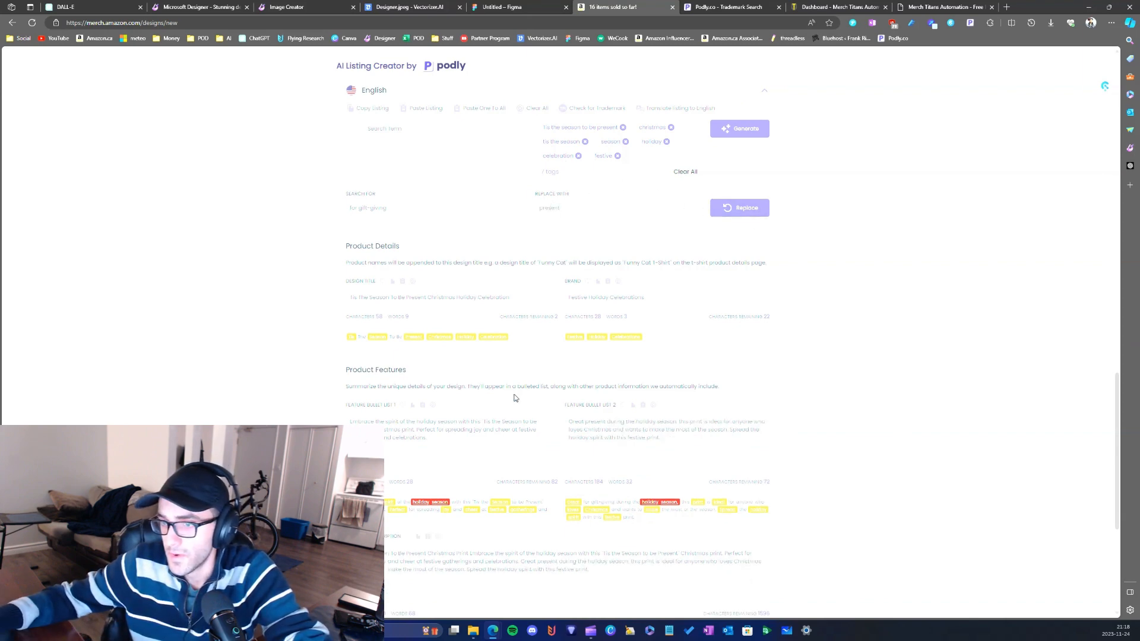
# - Examine the trademark records for the highlighted word "celebration" and close the results
pyautogui.scroll(-2, 535, 368)
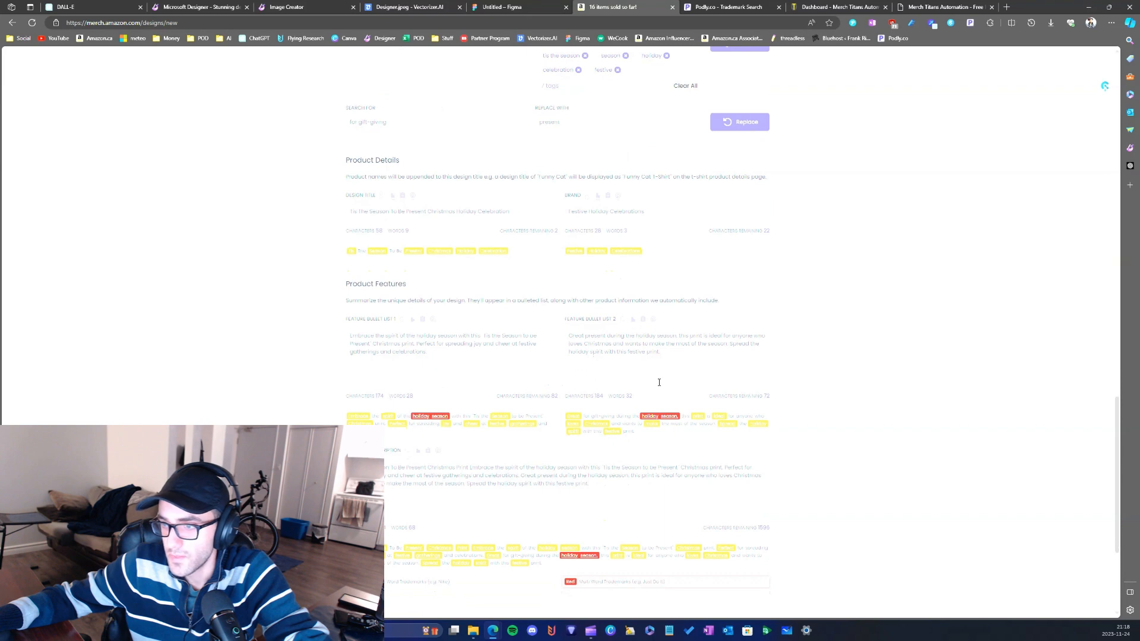
pyautogui.scroll(-2, 615, 401)
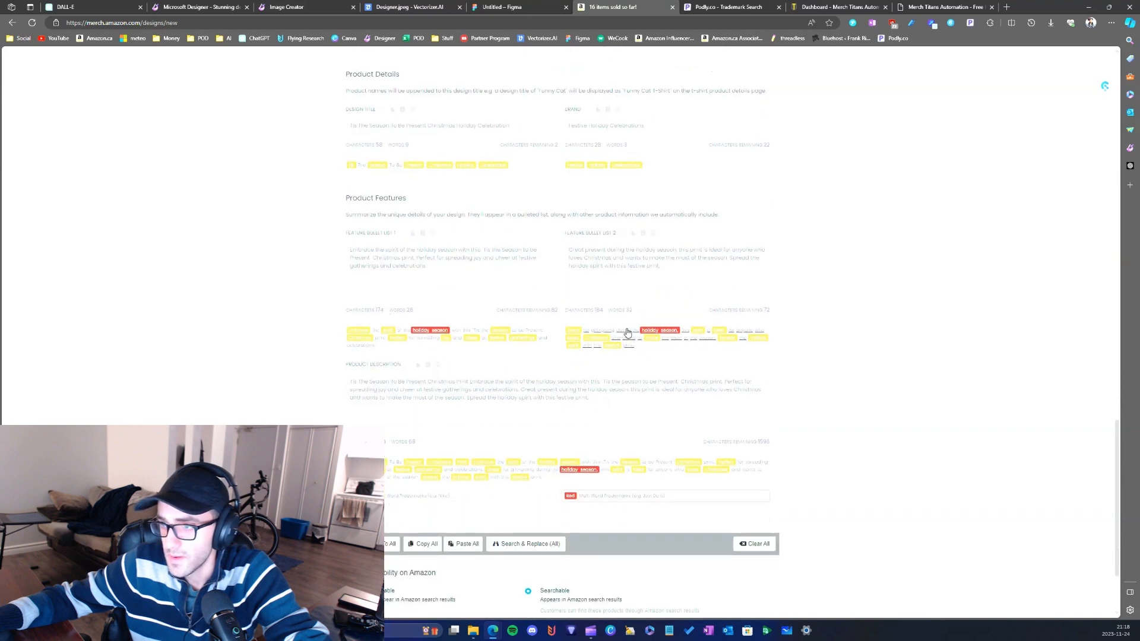
pyautogui.click(443, 332)
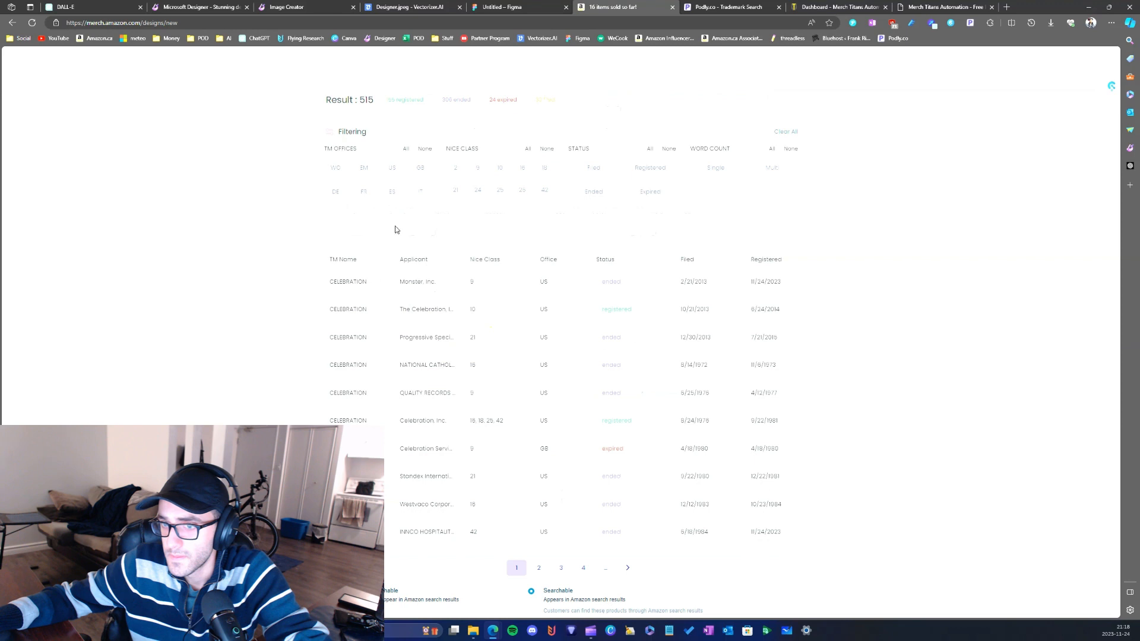
pyautogui.click(806, 71)
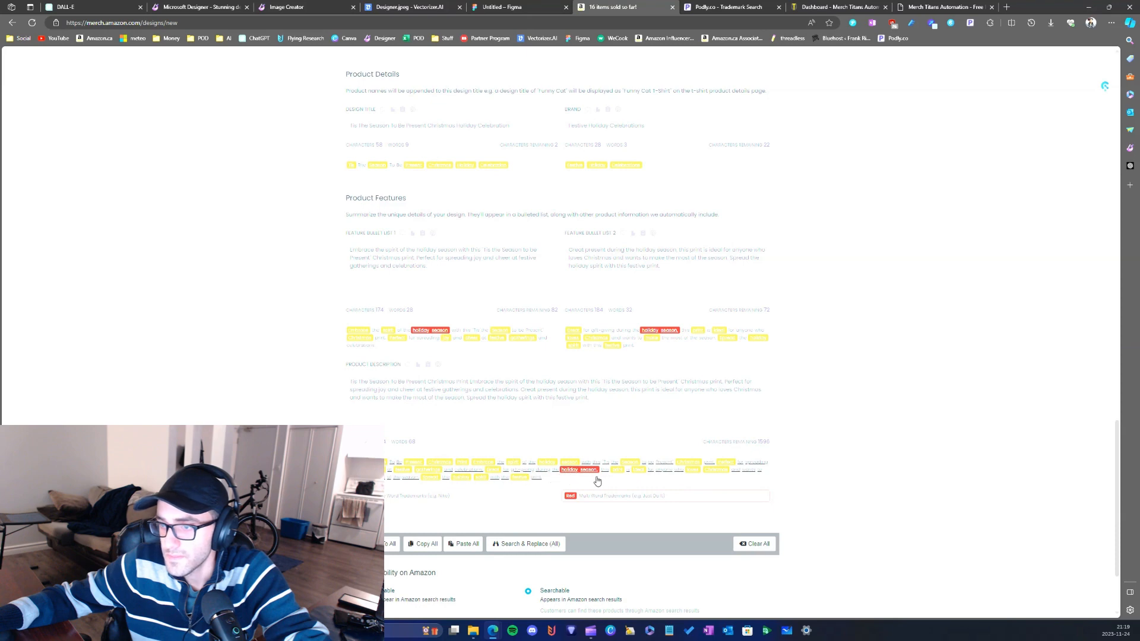
# - Replace "holiday season" with "Christmas season" throughout the listing and rerun the trademark check
pyautogui.scroll(2, 588, 297)
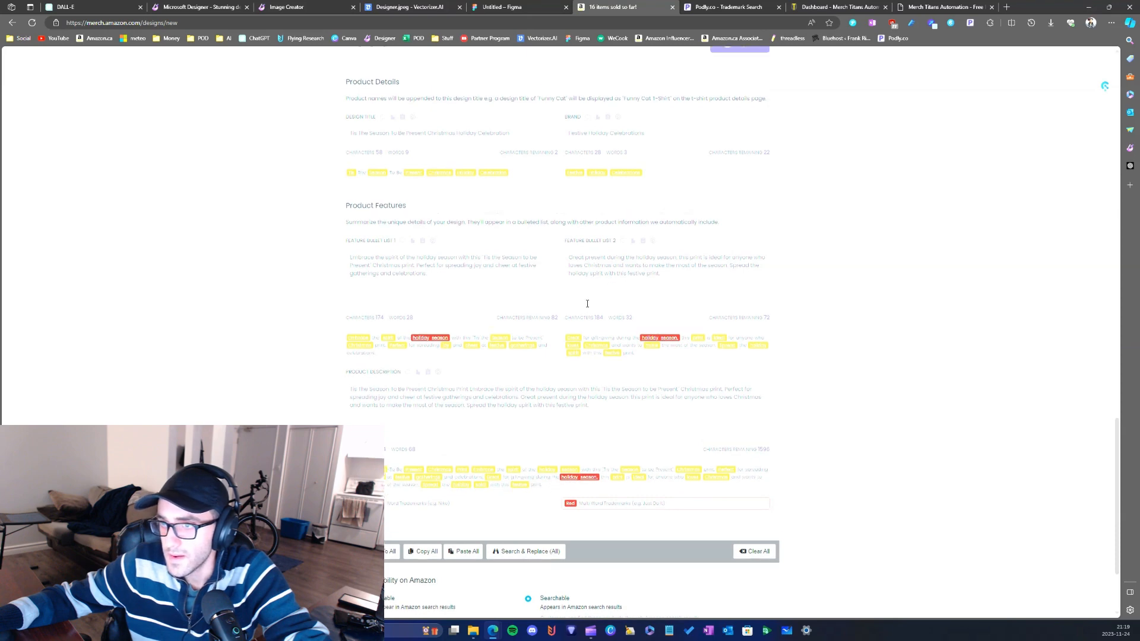
pyautogui.scroll(2, 629, 239)
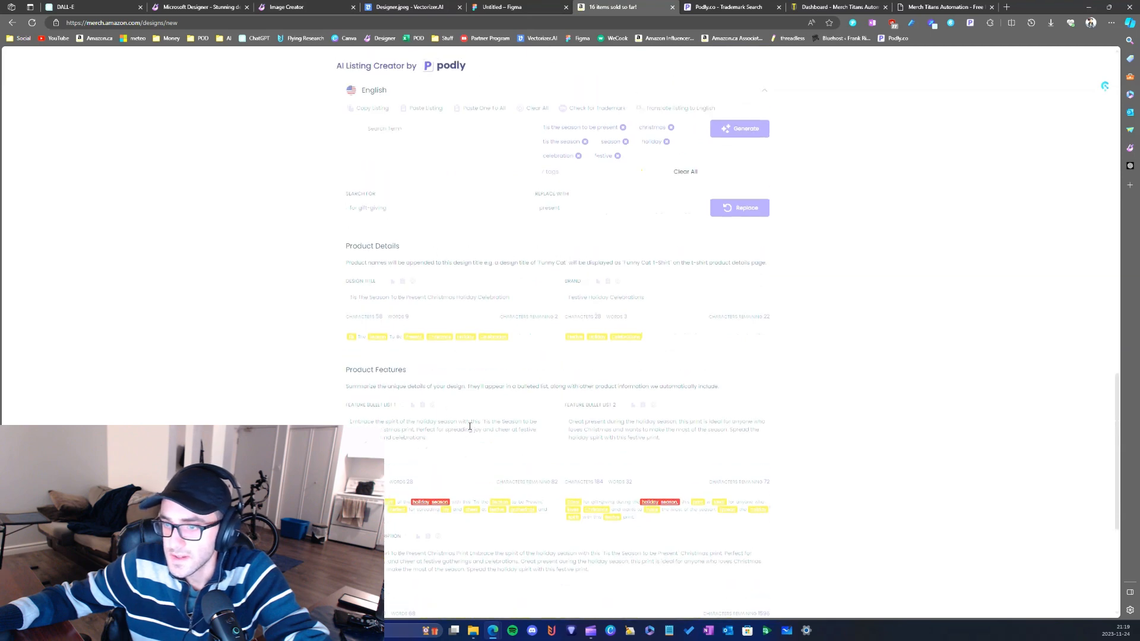
pyautogui.moveTo(420, 422); pyautogui.dragTo(452, 423)
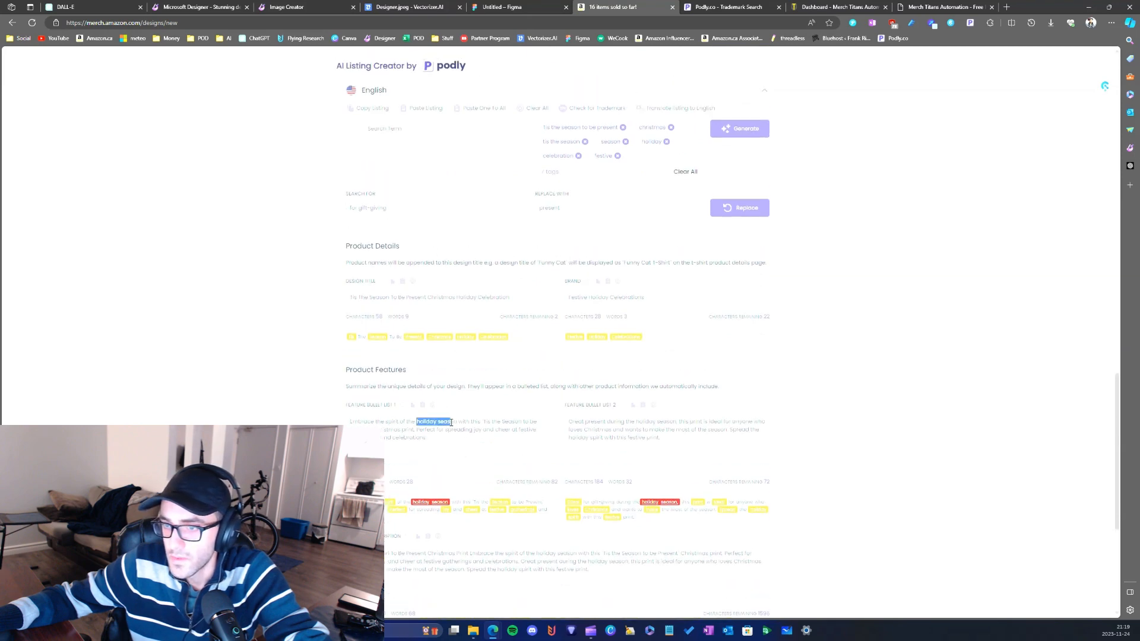
pyautogui.hotkey('ctrl', 'c')
pyautogui.tripleClick(479, 206)
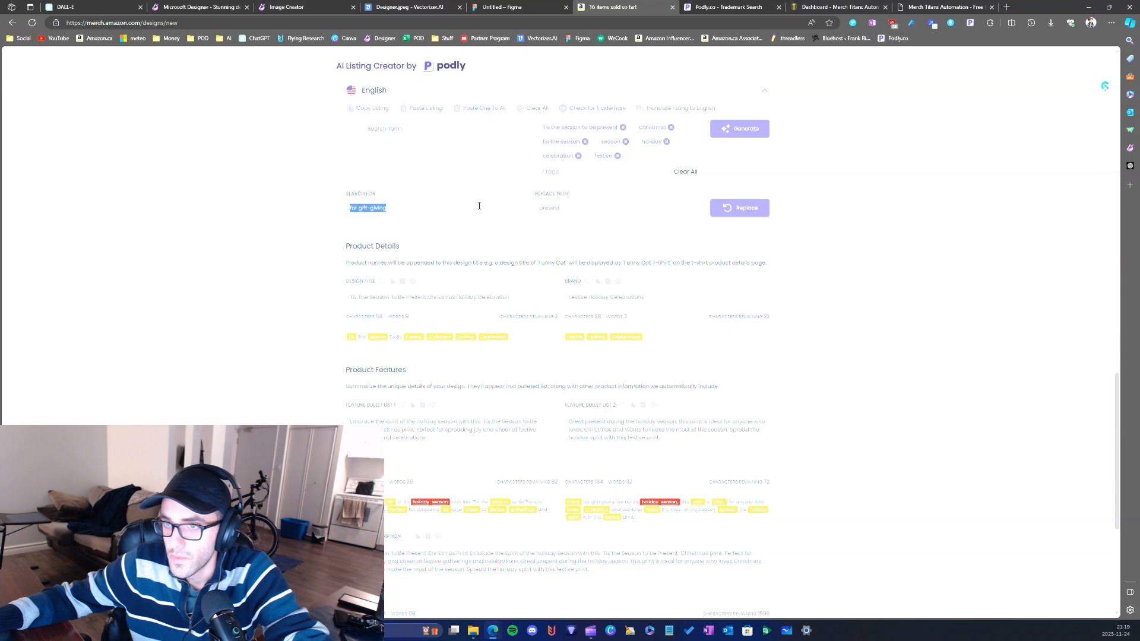
pyautogui.hotkey('ctrl', 'v')
pyautogui.doubleClick(550, 208)
pyautogui.hotkey('ctrl', 'v')
pyautogui.doubleClick(550, 208)
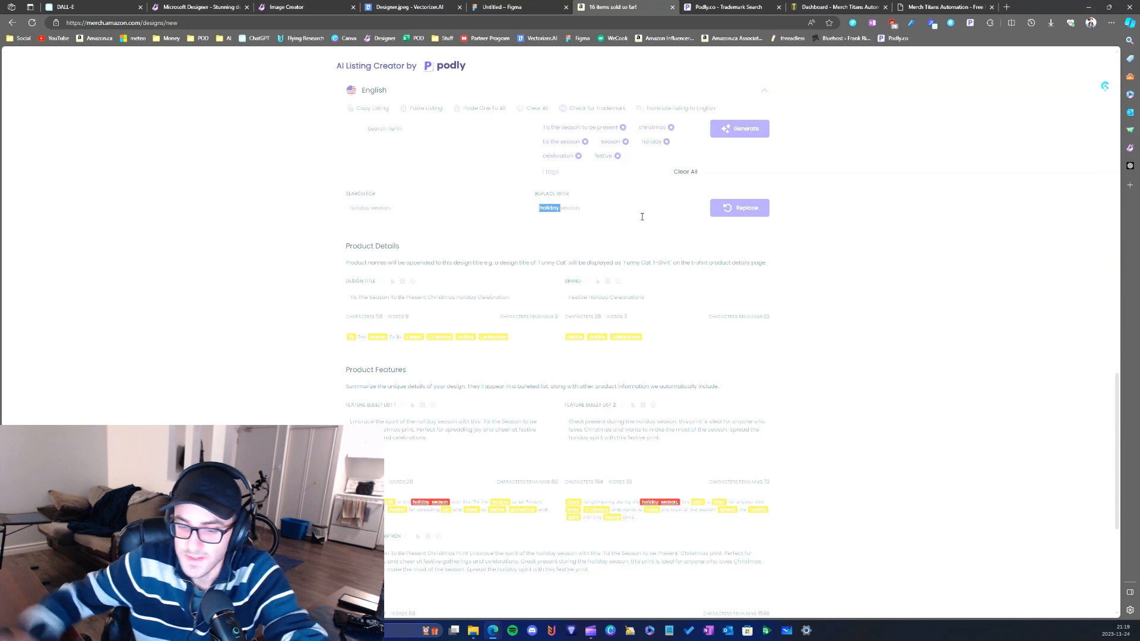
pyautogui.write('Christmas')
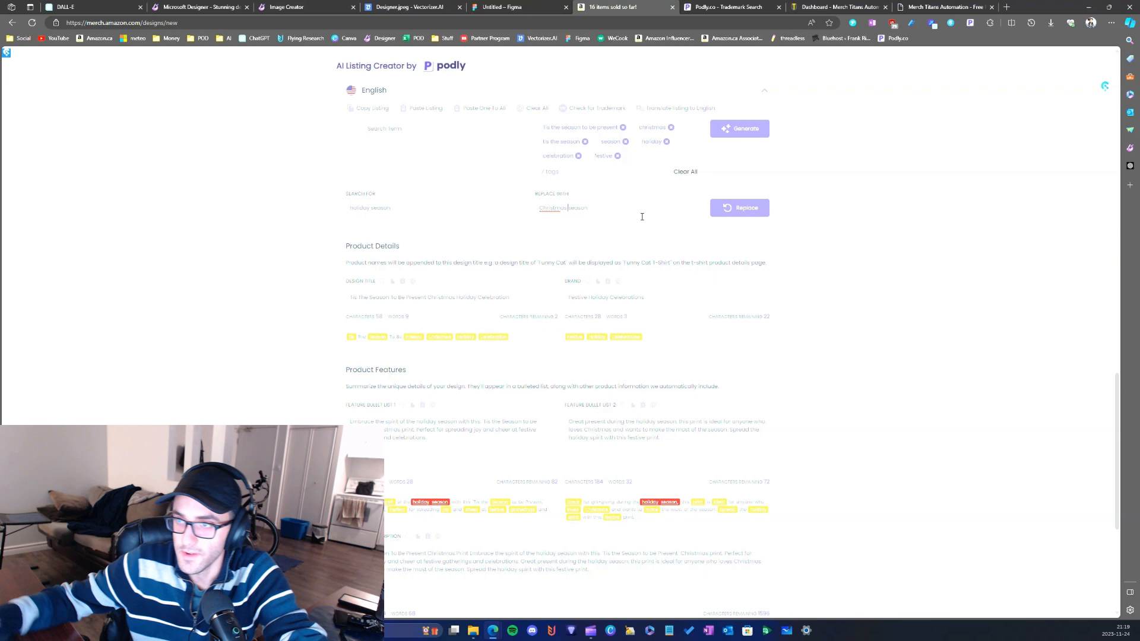
pyautogui.click(743, 211)
pyautogui.scroll(3, 565, 262)
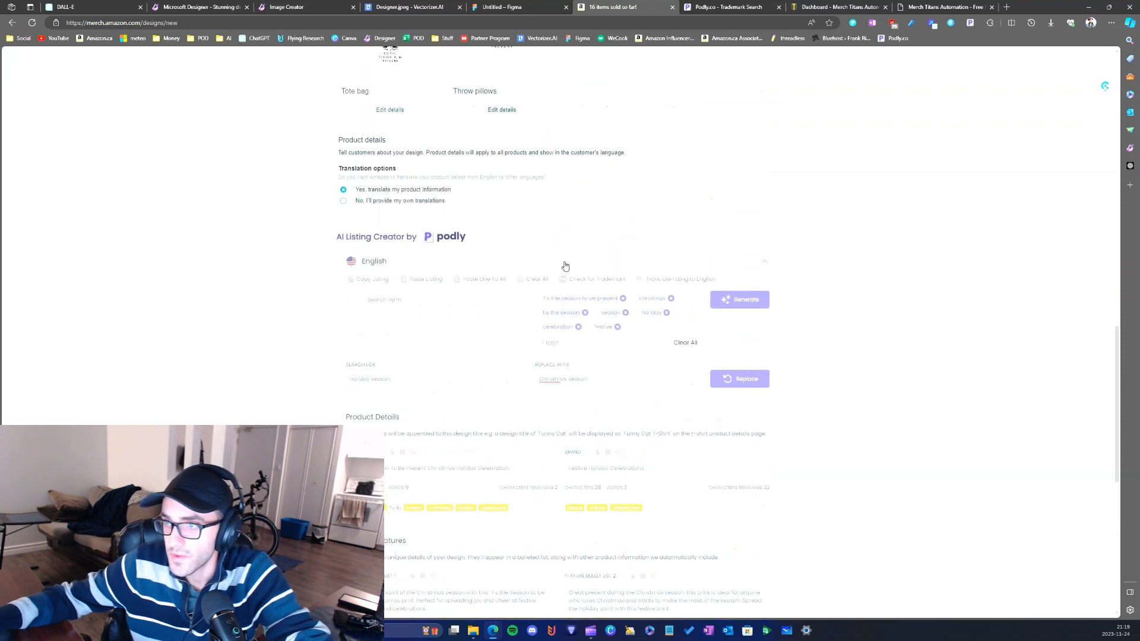
pyautogui.scroll(-5, 611, 408)
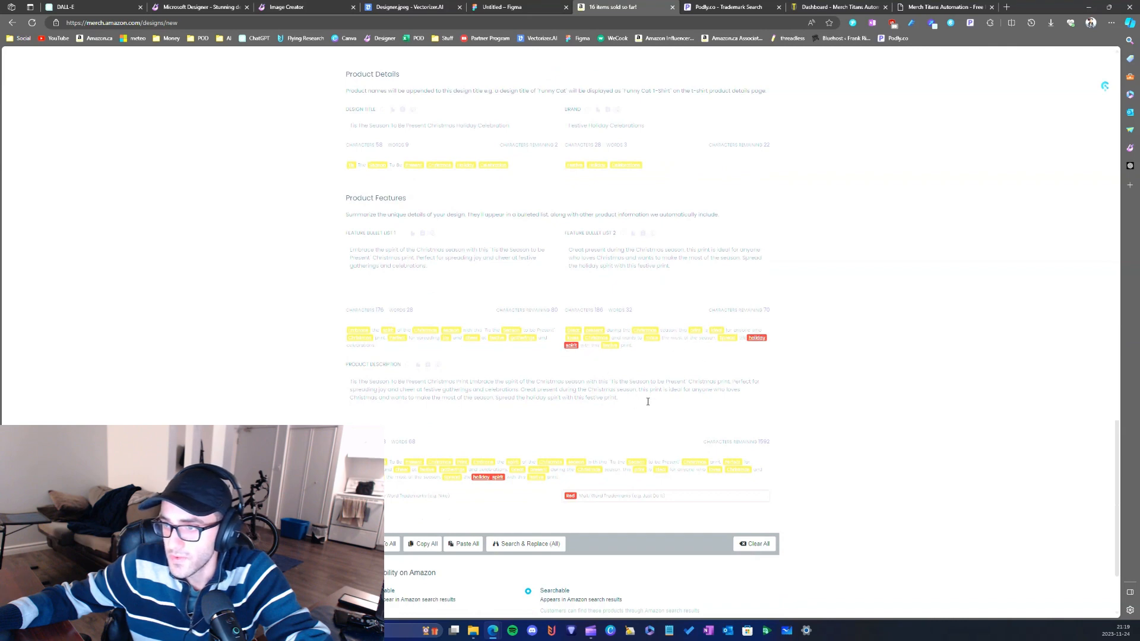
# - Replace the flagged phrase "holiday spirit" with "Christmas spirit" throughout the listing and rerun the trademark check
pyautogui.scroll(1, 613, 397)
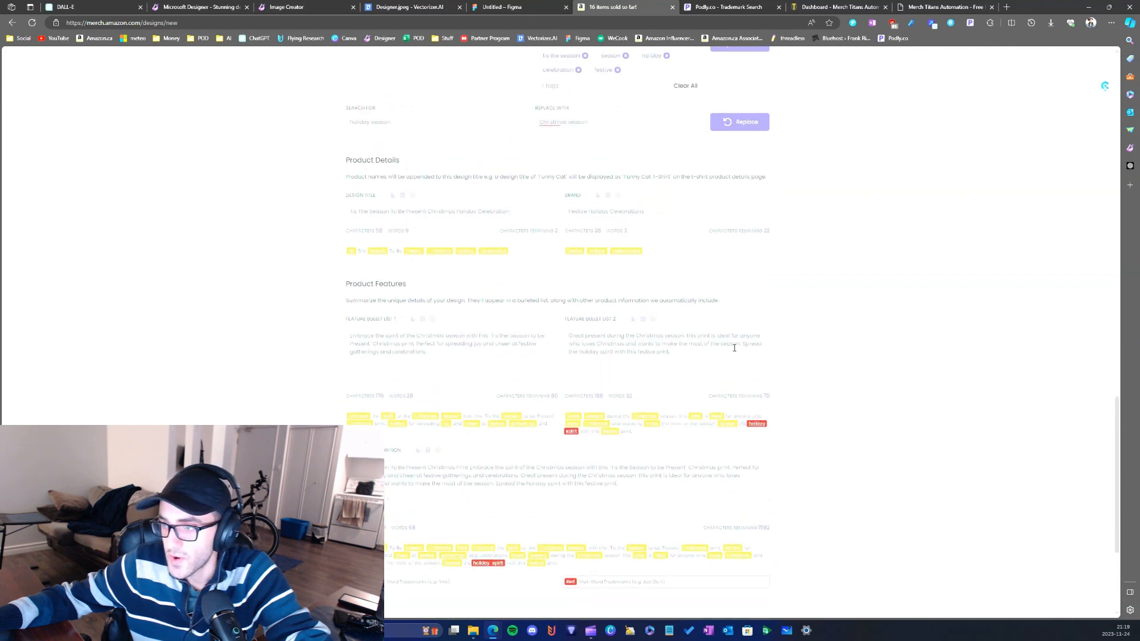
pyautogui.moveTo(581, 352); pyautogui.dragTo(612, 353)
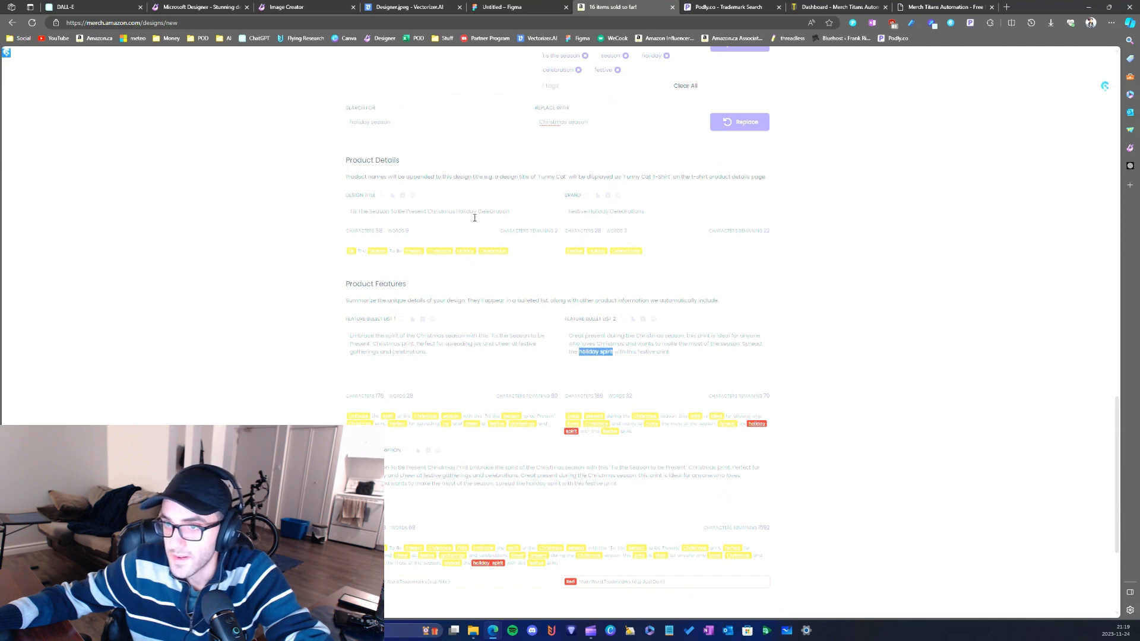
pyautogui.scroll(1, 456, 161)
pyautogui.moveTo(370, 208); pyautogui.dragTo(415, 211)
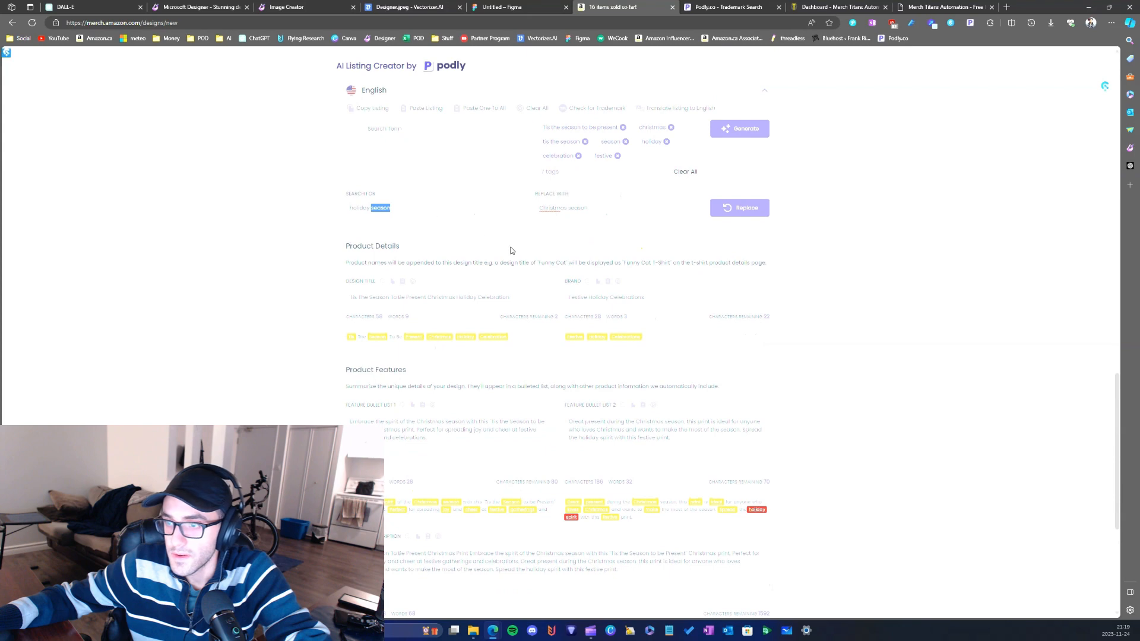
pyautogui.write('spi')
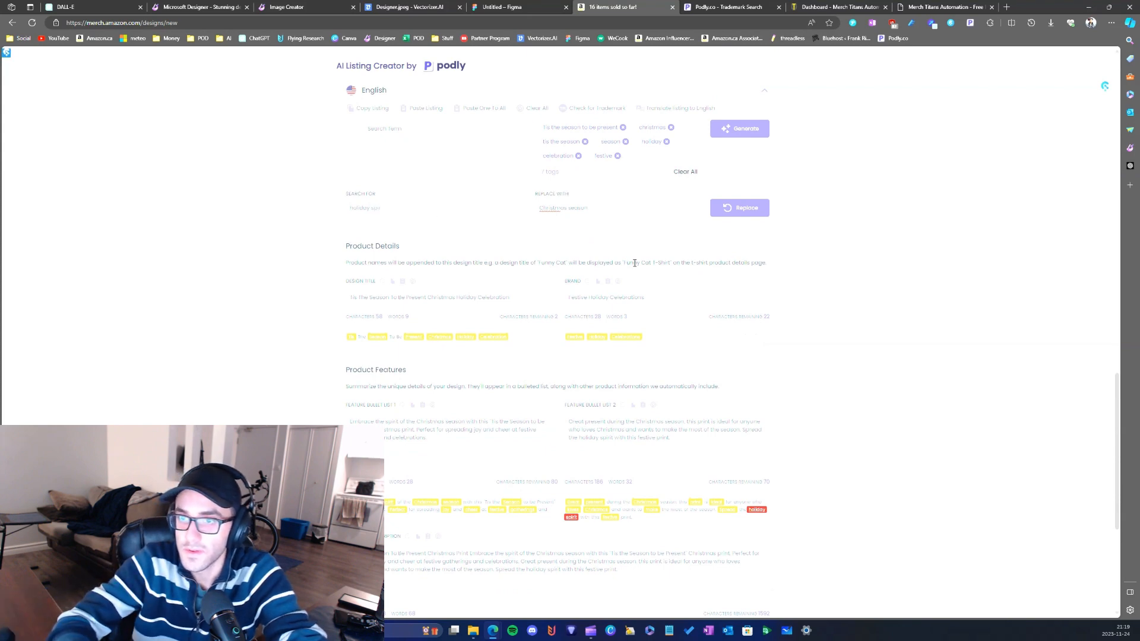
pyautogui.write('rit')
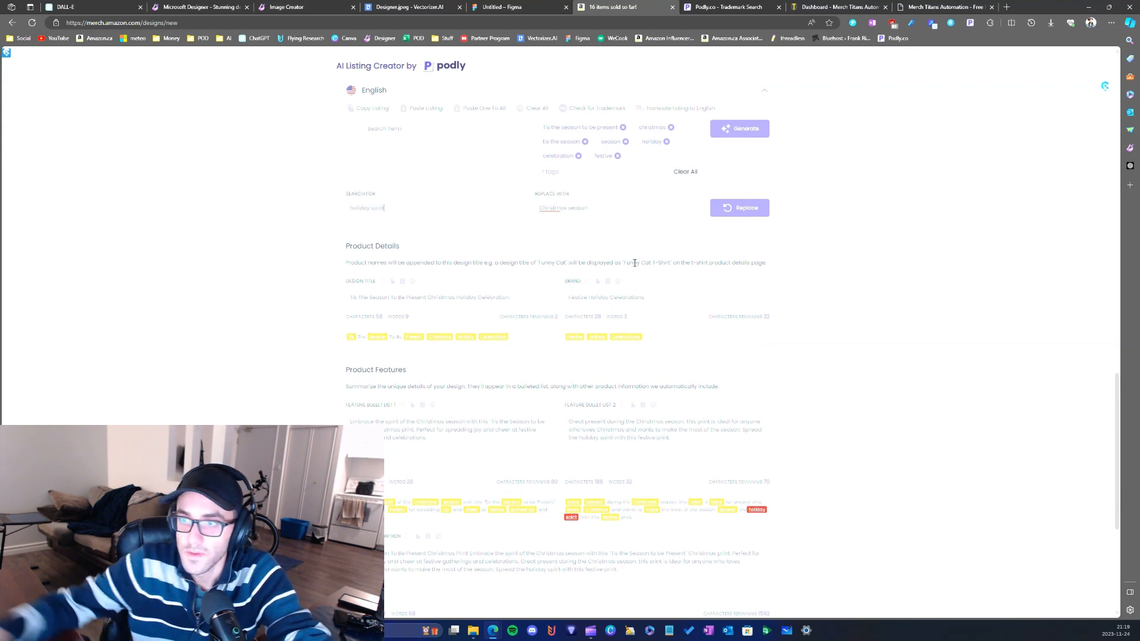
pyautogui.doubleClick(574, 208)
pyautogui.write('spirit')
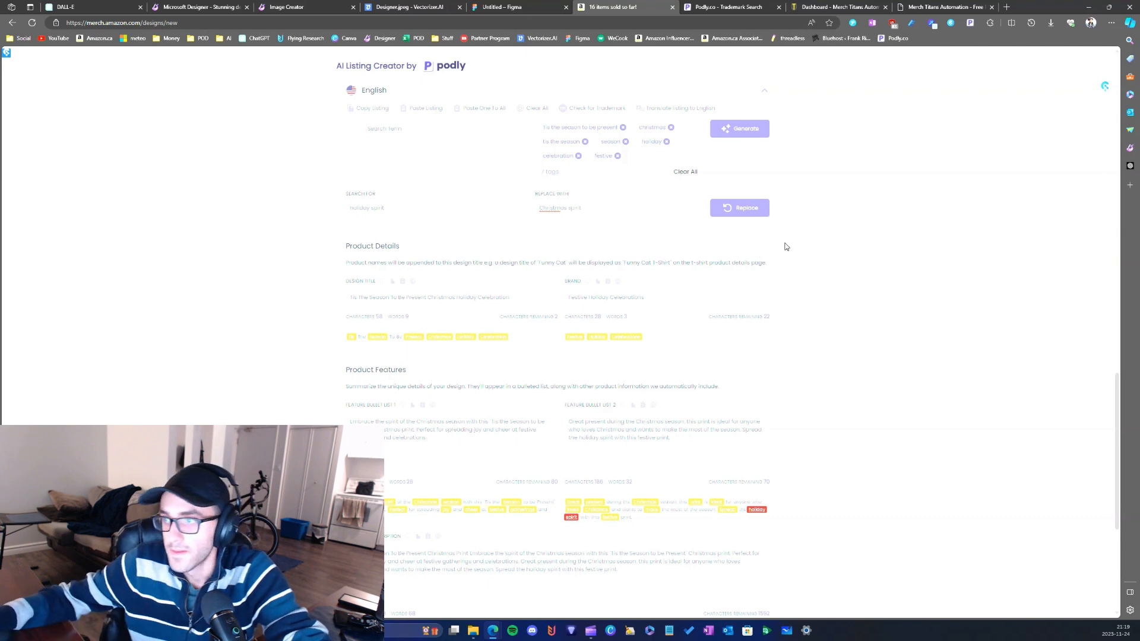
pyautogui.click(766, 216)
pyautogui.scroll(2, 590, 201)
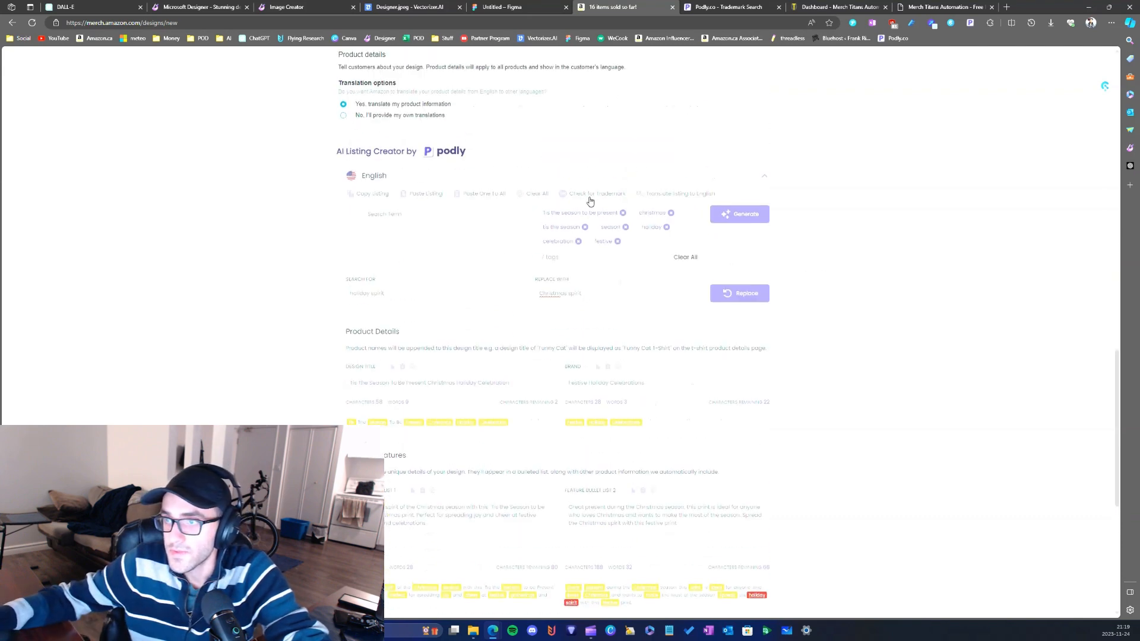
pyautogui.scroll(-5, 530, 386)
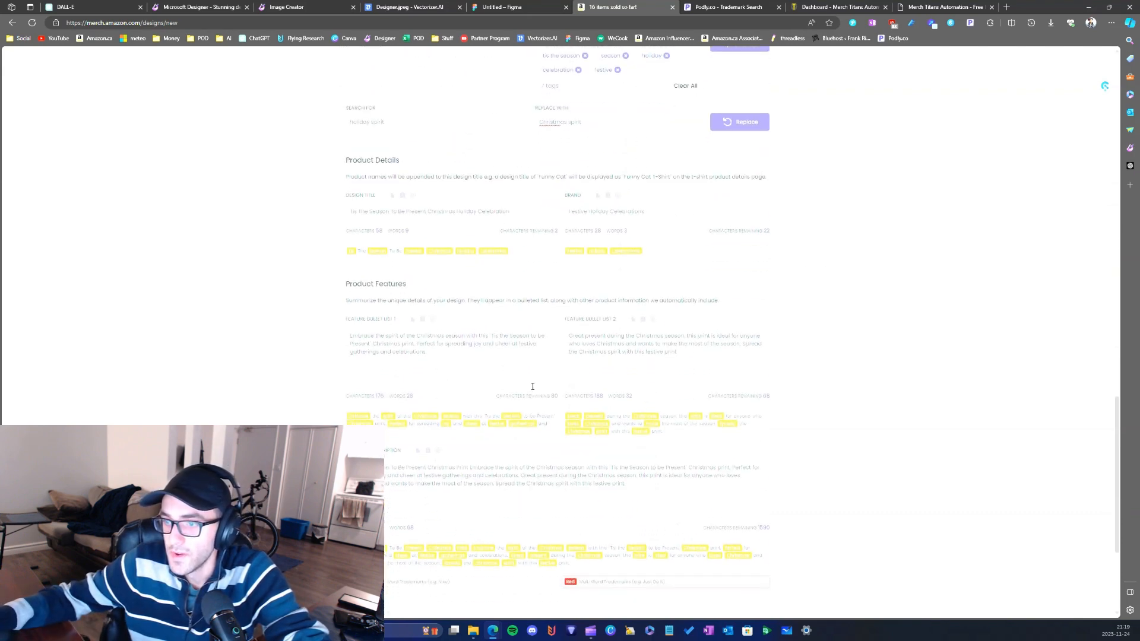
# - Replace the word "print" with "design" throughout the listing and review the text down to the publishing options
pyautogui.scroll(2, 453, 348)
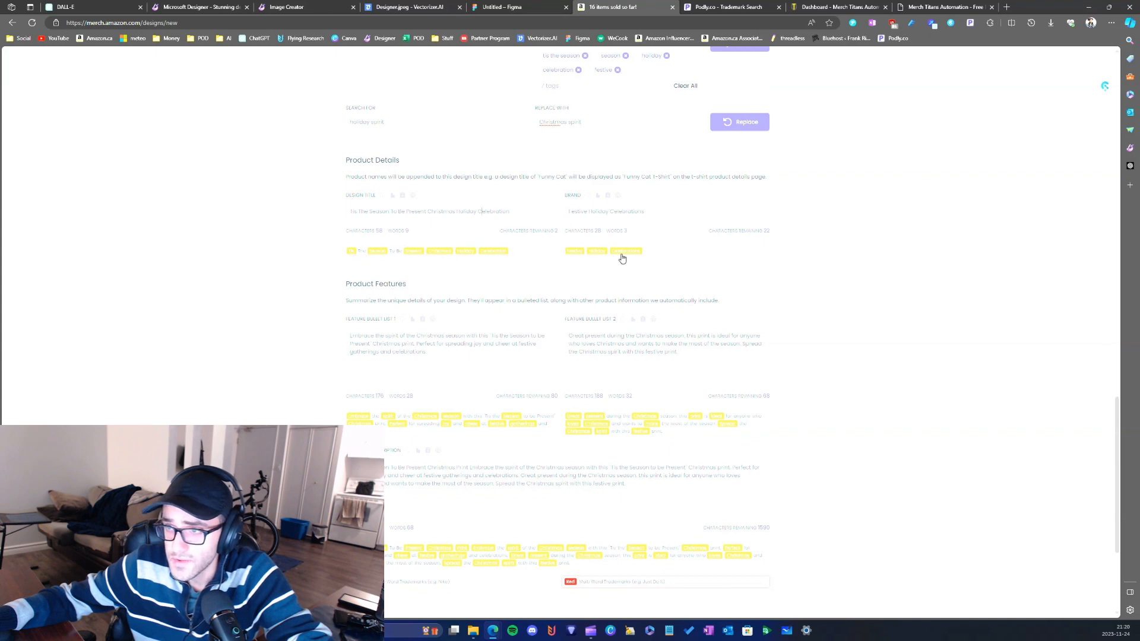
pyautogui.scroll(-2, 564, 292)
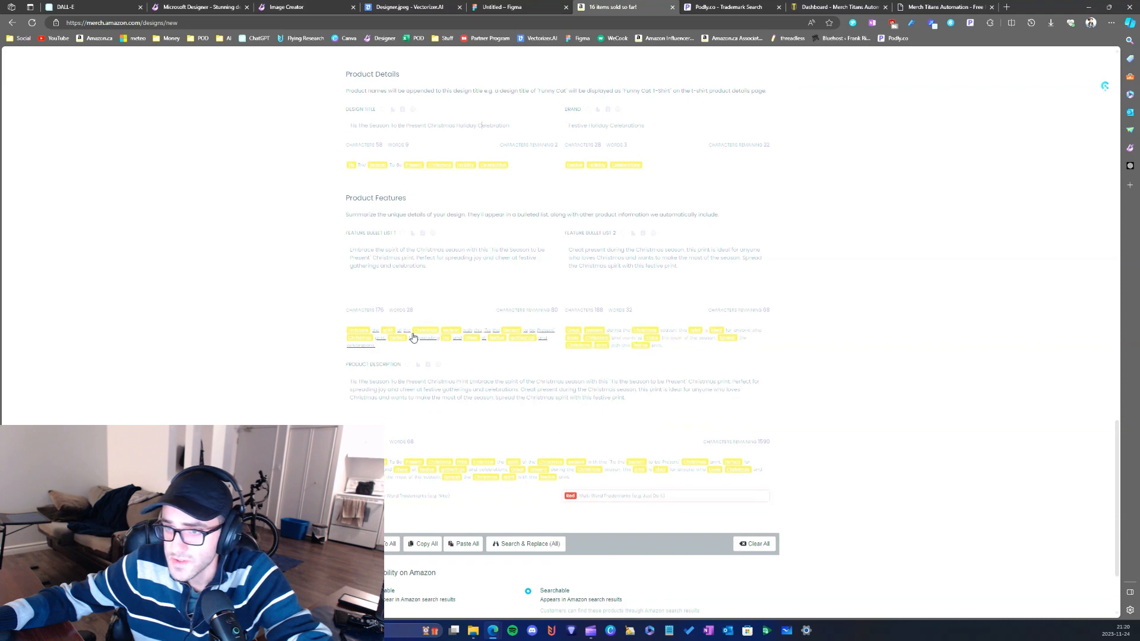
pyautogui.scroll(3, 427, 346)
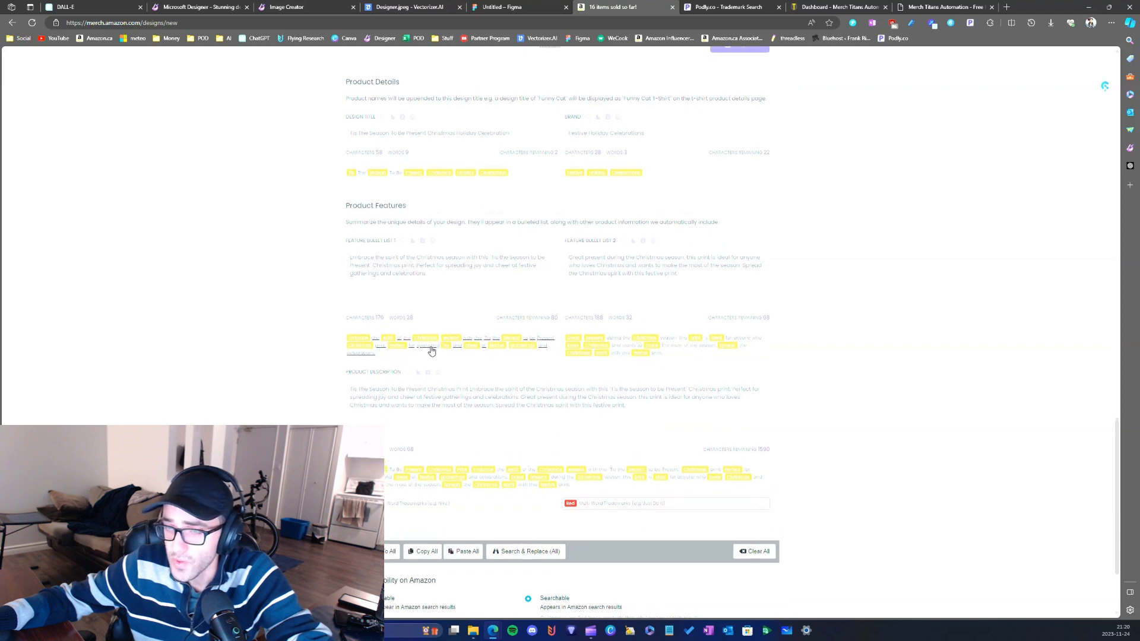
pyautogui.moveTo(385, 208); pyautogui.dragTo(307, 282)
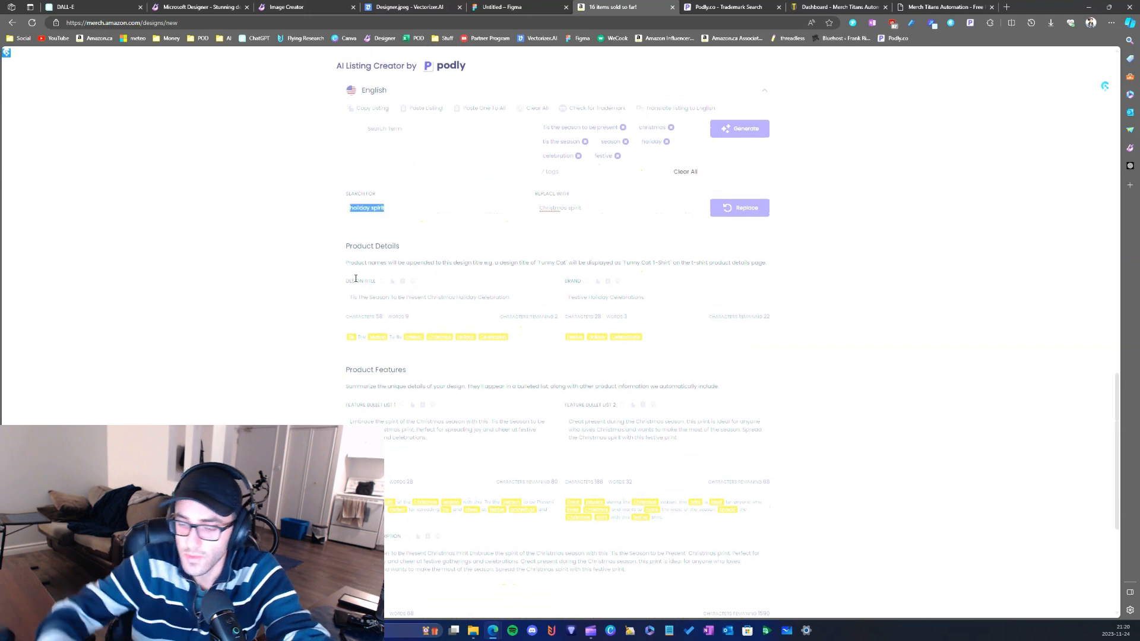
pyautogui.write('print')
pyautogui.press('Tab')
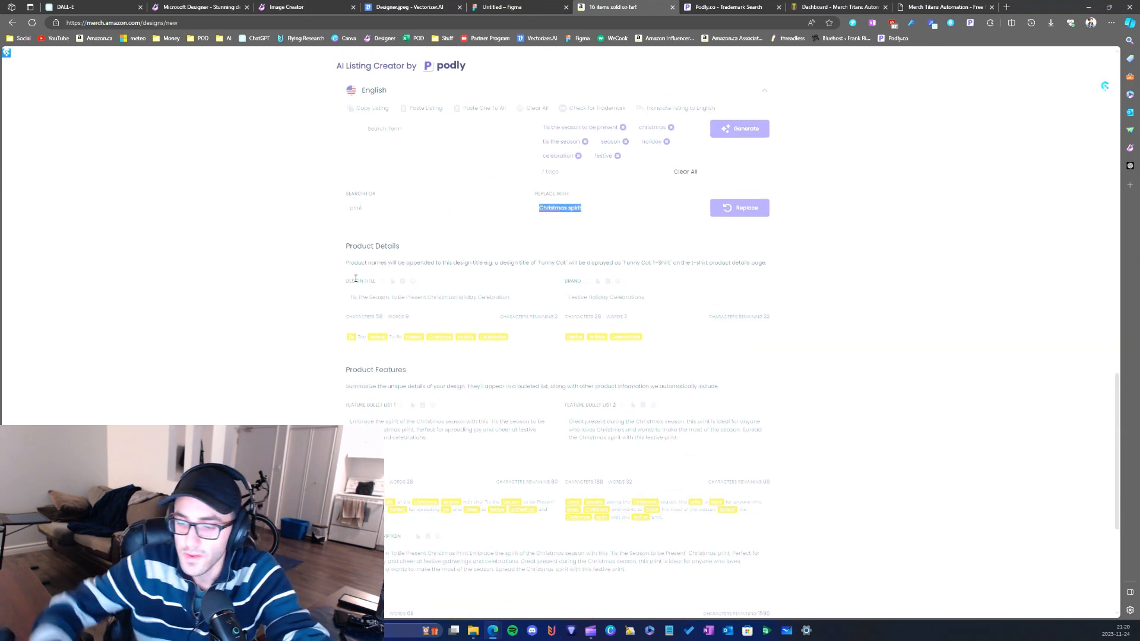
pyautogui.write('design')
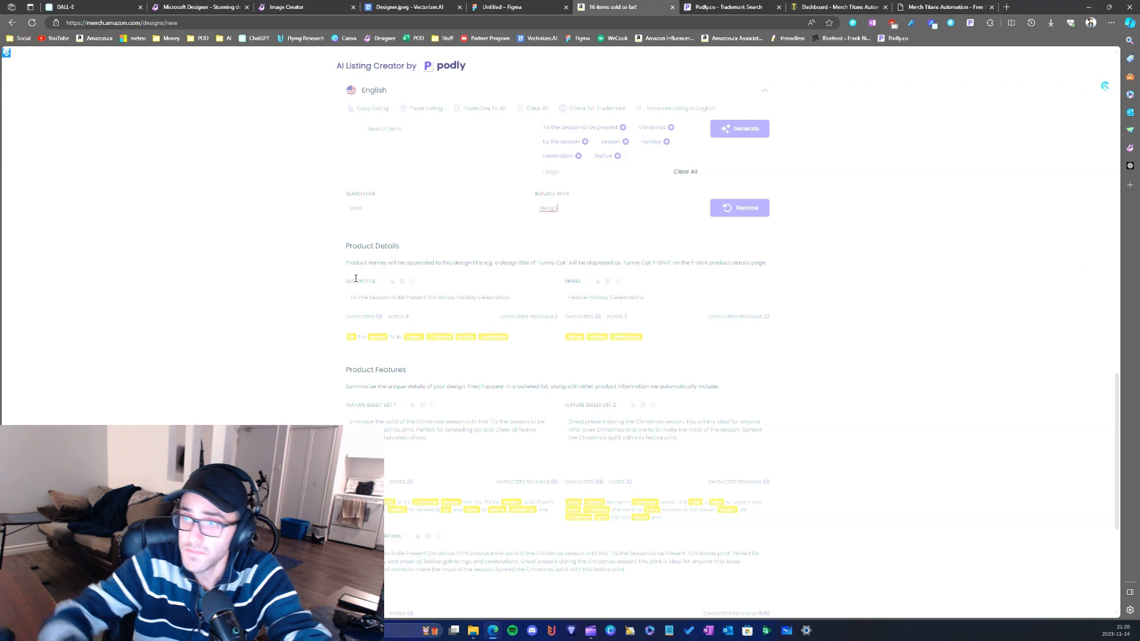
pyautogui.click(741, 211)
pyautogui.scroll(-3, 594, 404)
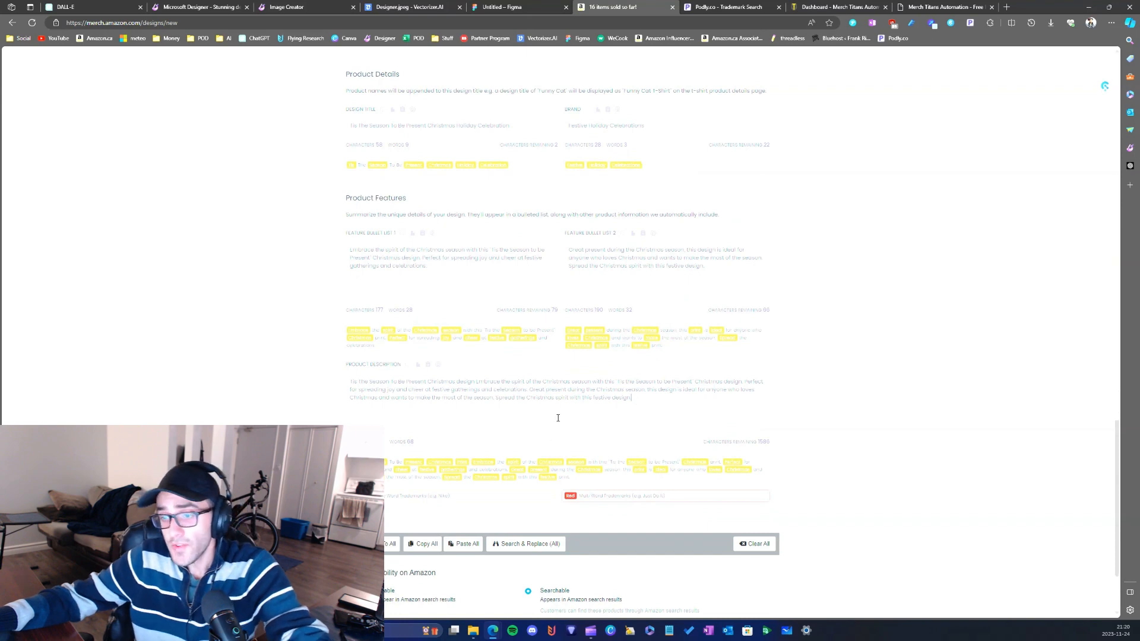
pyautogui.scroll(2, 527, 409)
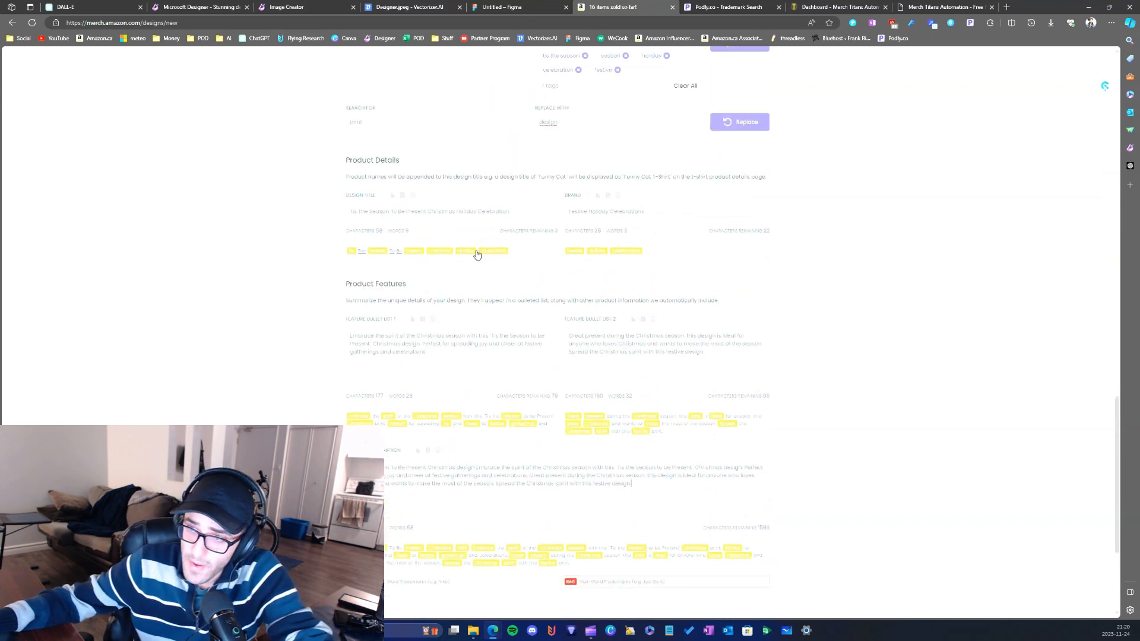
pyautogui.scroll(7, 477, 255)
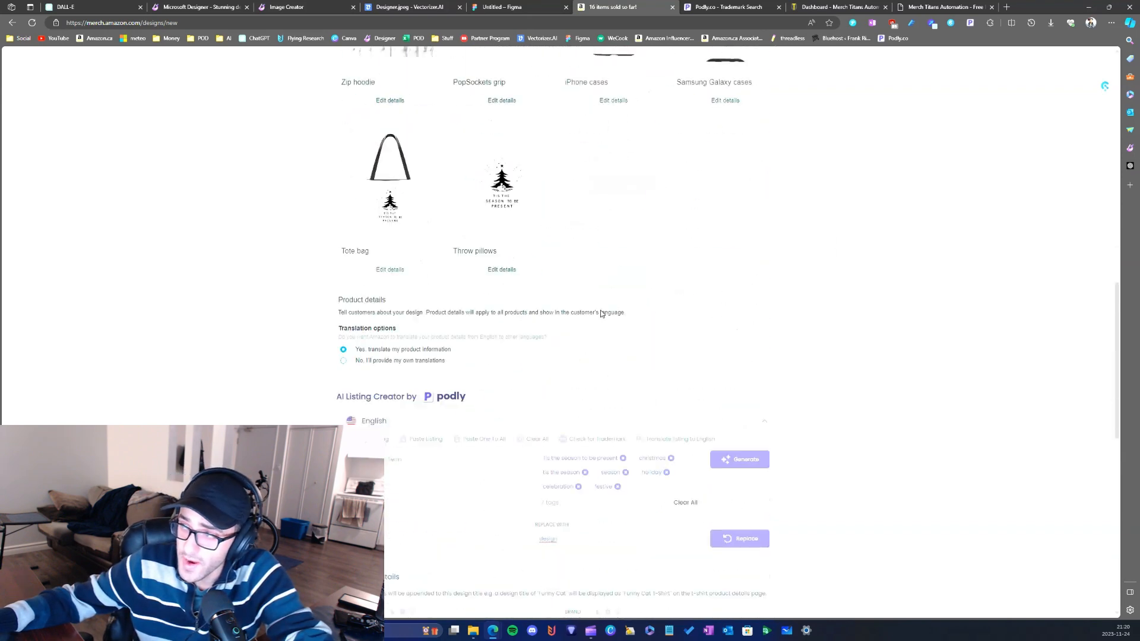
pyautogui.scroll(-15, 601, 314)
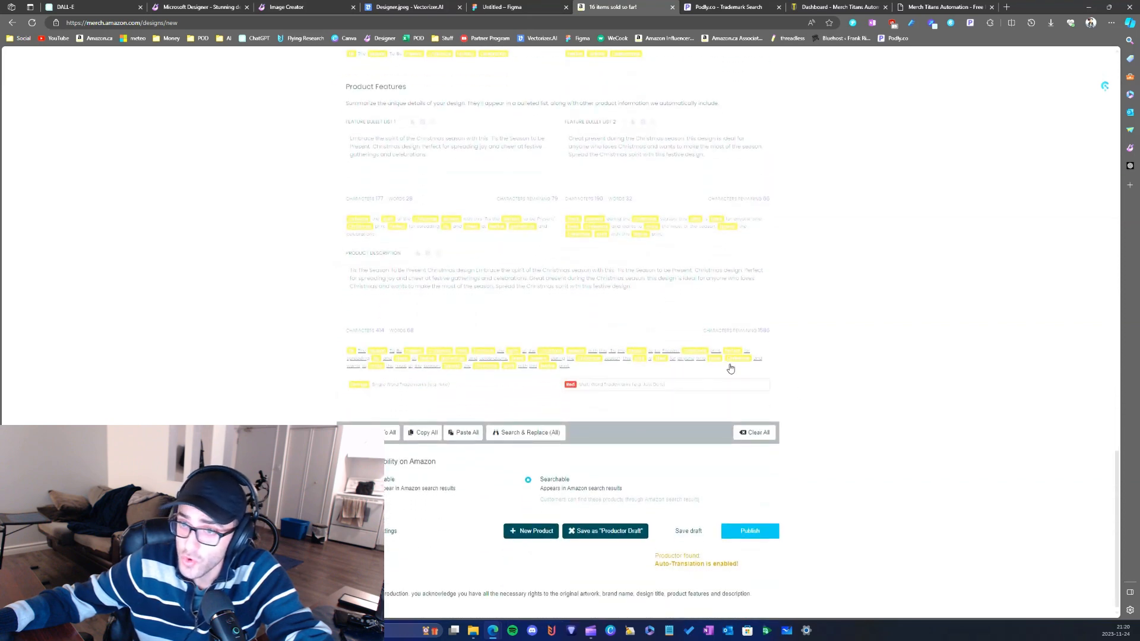
# - Publish the Christmas design on all selected products, confirm the submission, and close the product confirmation dialog
pyautogui.click(751, 531)
pyautogui.click(648, 294)
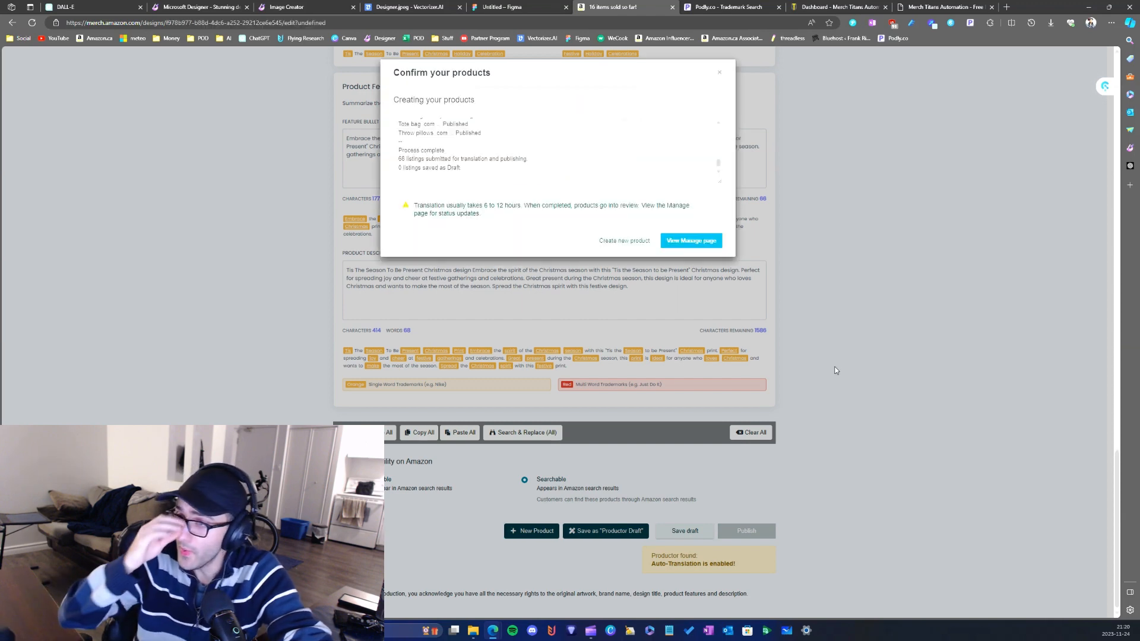
pyautogui.click(719, 77)
# - Switch to File Explorer, view the "Frame 1 (1)" PNG from the Downloads folder, and return to the design page
pyautogui.scroll(15, 706, 260)
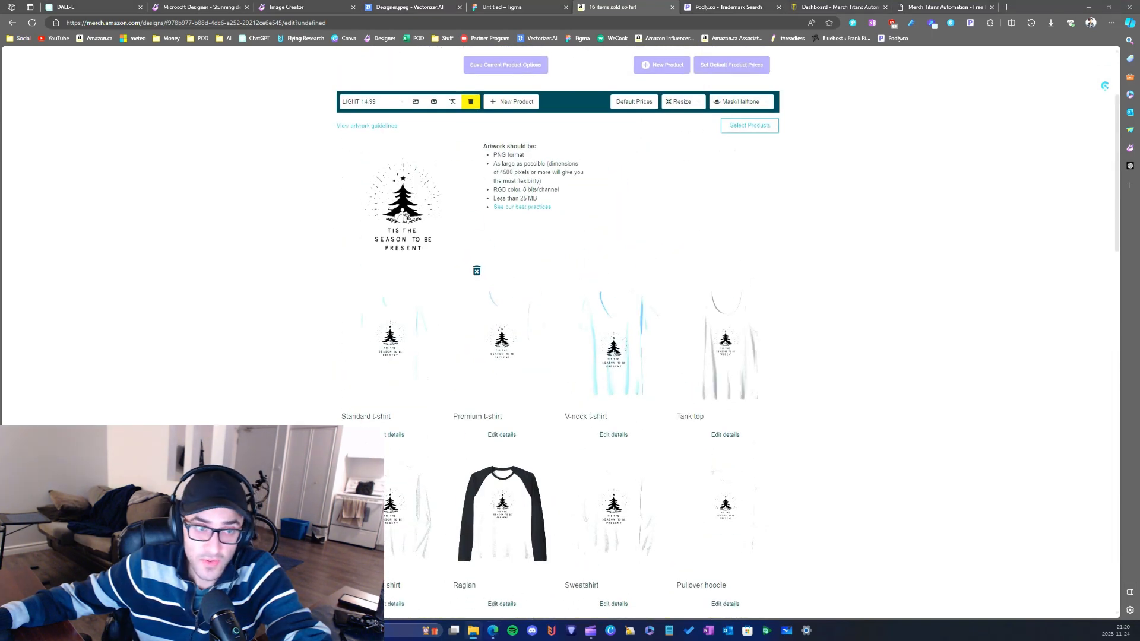
pyautogui.click(474, 631)
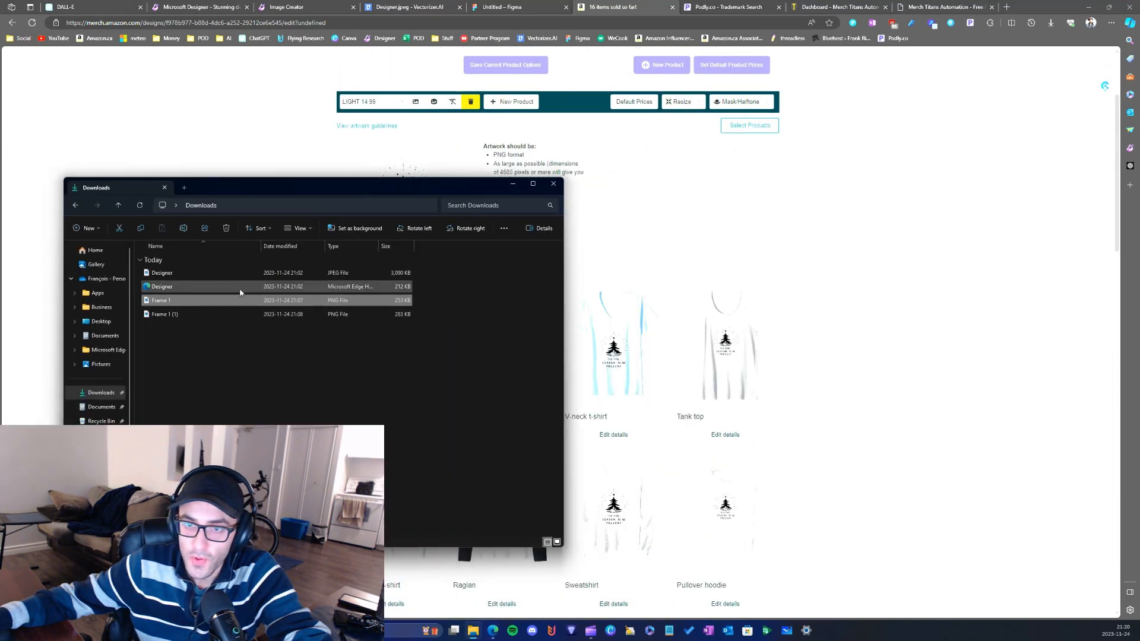
pyautogui.doubleClick(164, 314)
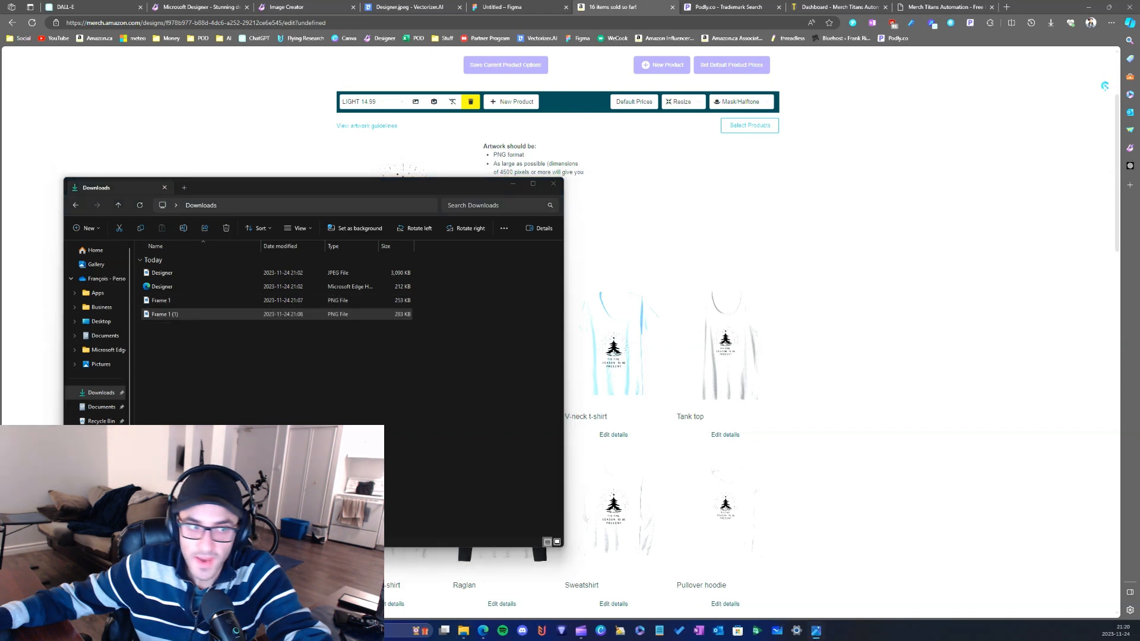
pyautogui.click(513, 184)
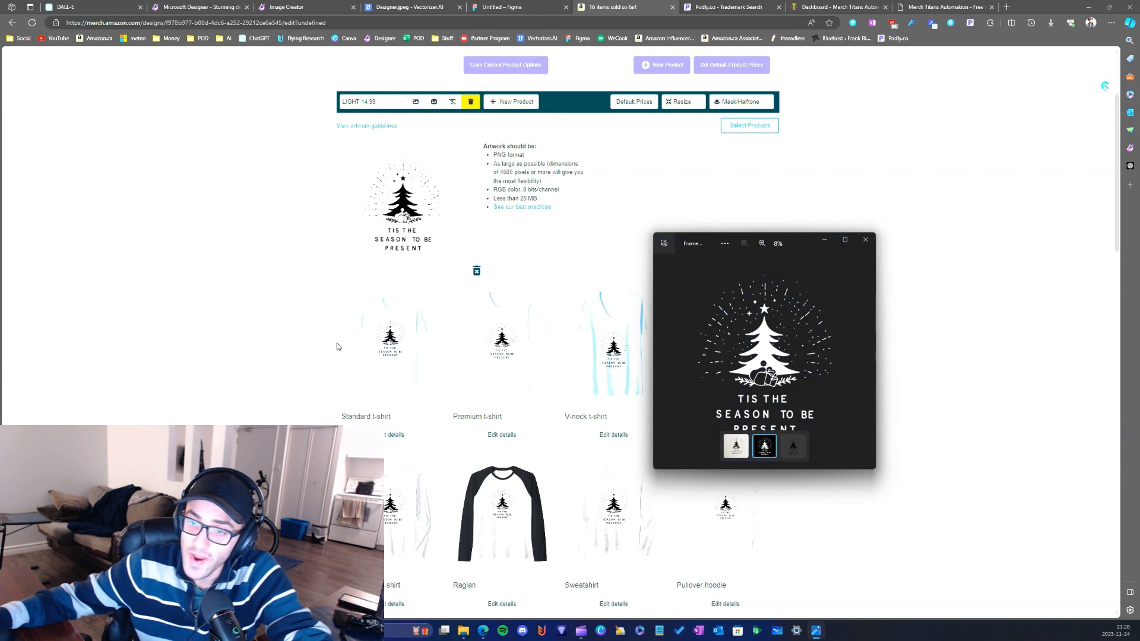
pyautogui.click(311, 301)
# - Examine the first feature bullet, the product previews and the rest of the listing down to the publishing options
pyautogui.scroll(-20, 310, 302)
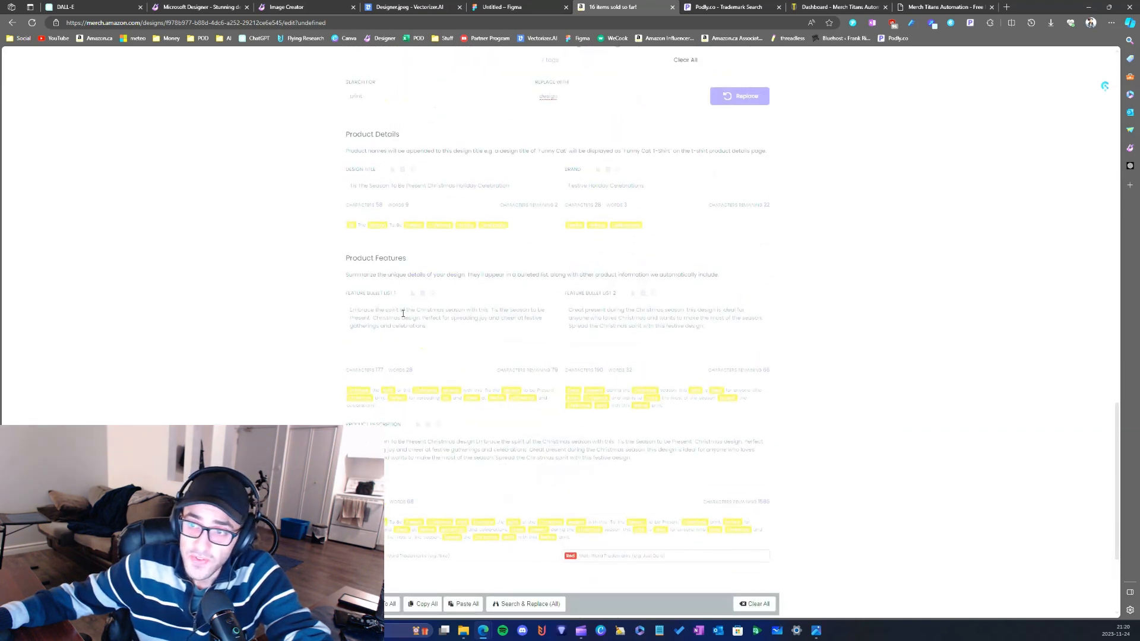
pyautogui.moveTo(434, 329); pyautogui.dragTo(349, 307)
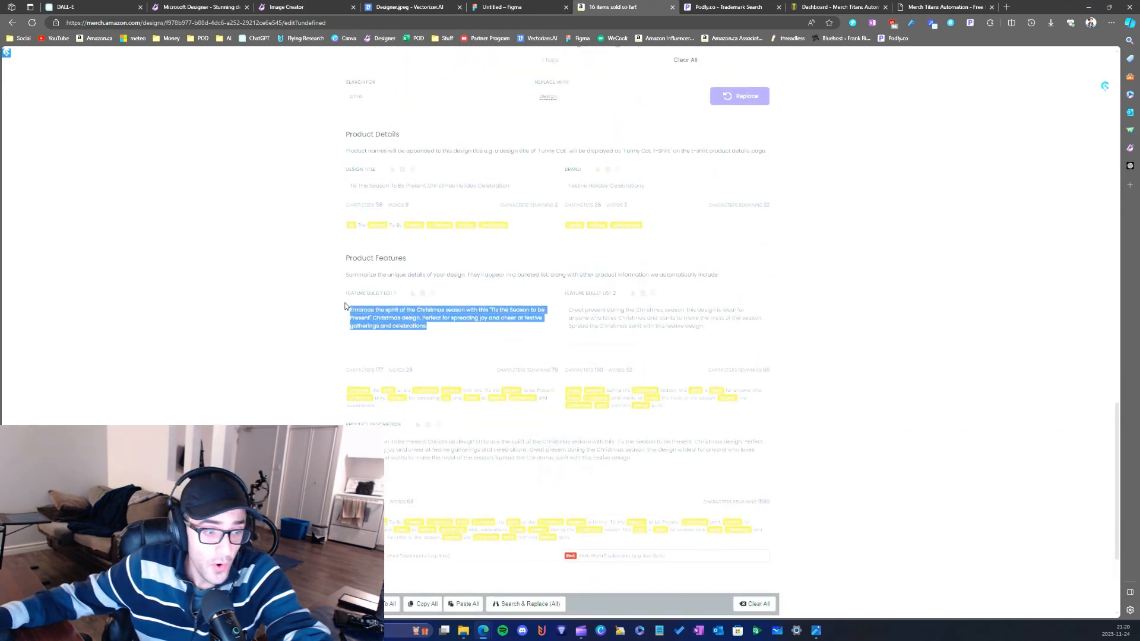
pyautogui.scroll(15, 437, 306)
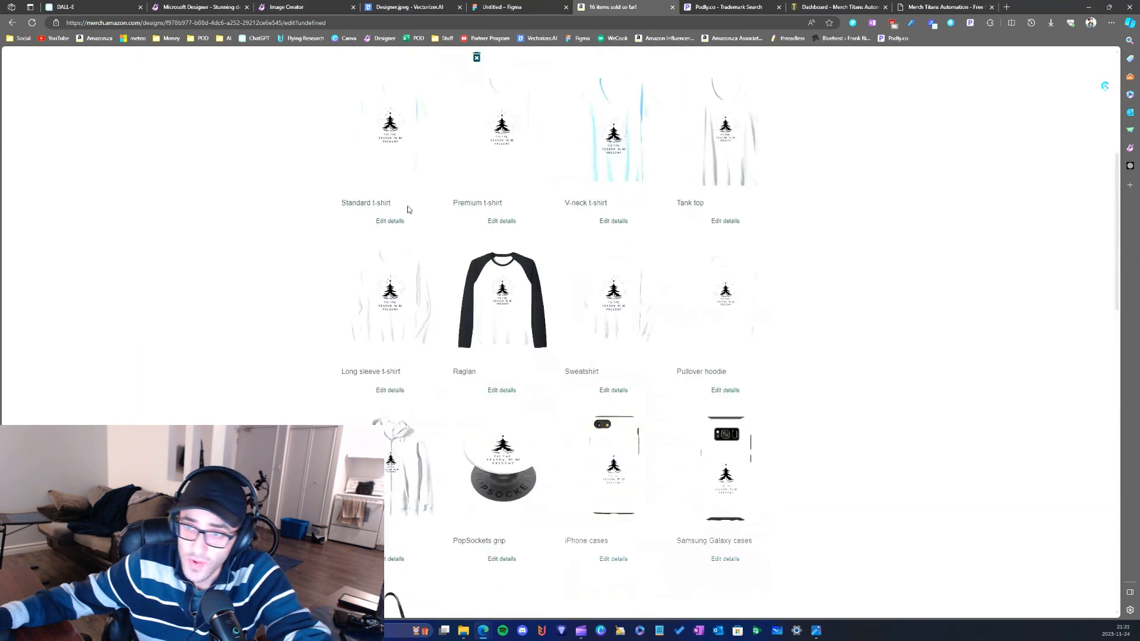
pyautogui.scroll(-7, 601, 337)
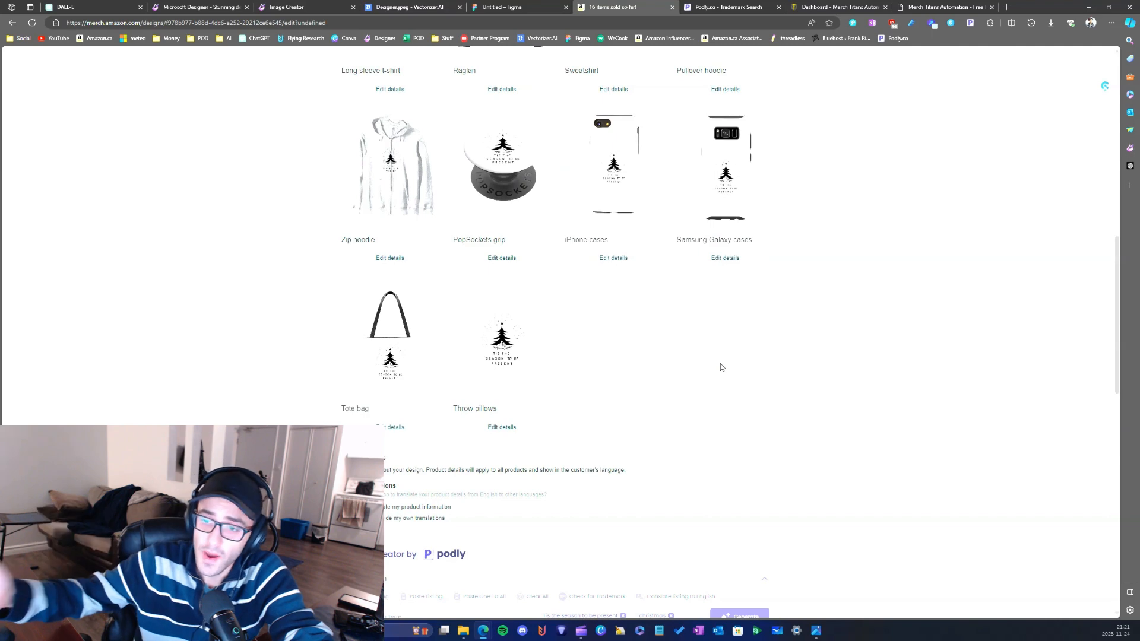
pyautogui.scroll(-11, 779, 372)
pyautogui.scroll(-2, 766, 497)
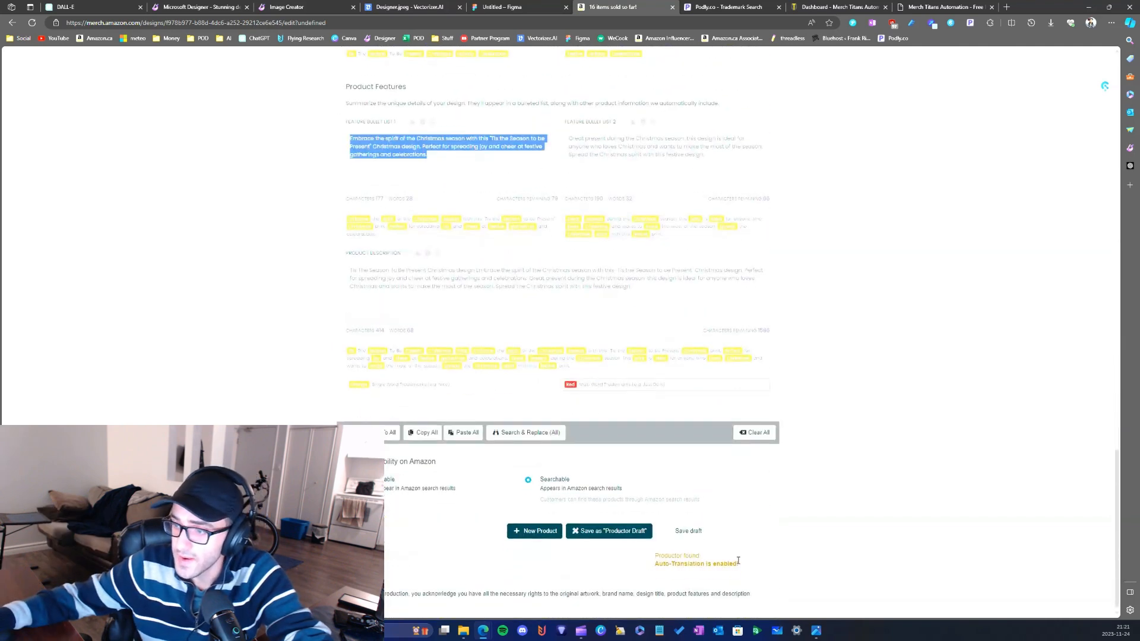